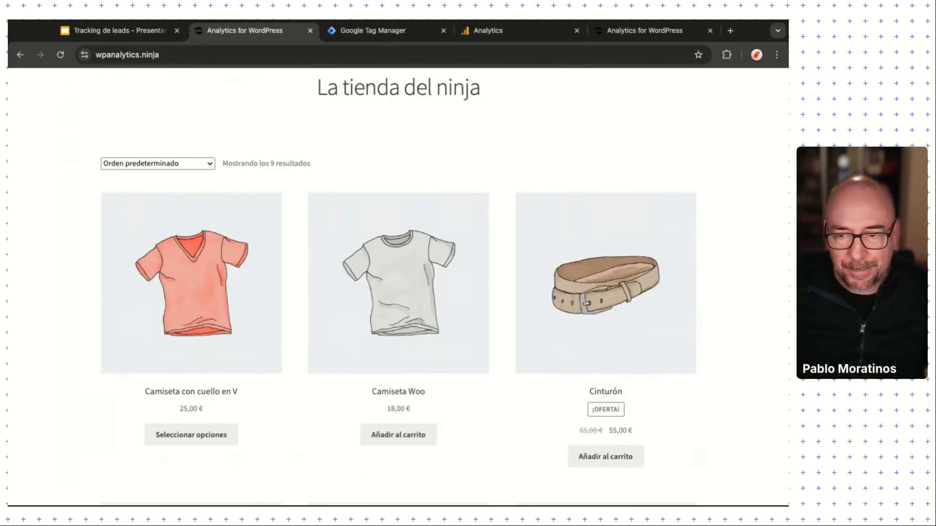
Step: Scroll through the shop's home page and go to the Contacto page
scroll(491, 467, down, 2)
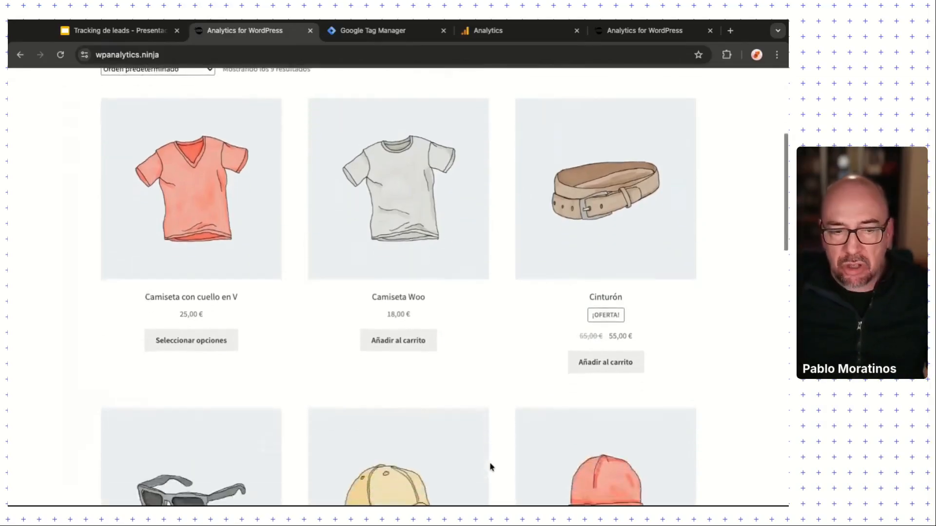
scroll(491, 467, down, 5)
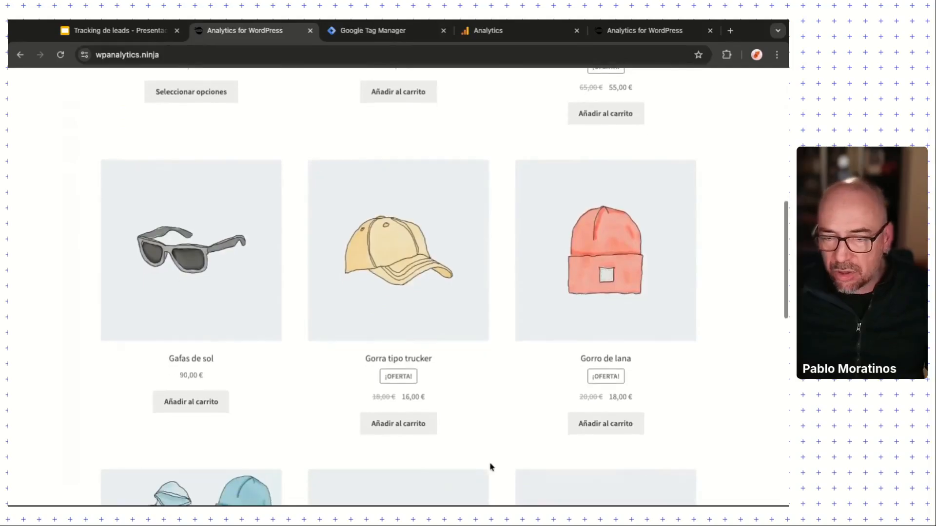
scroll(491, 467, down, 3)
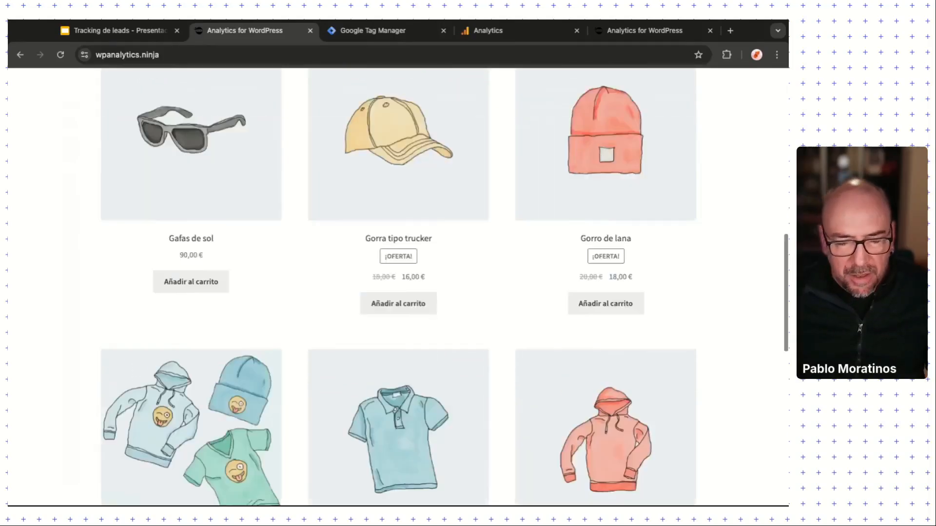
scroll(496, 445, up, 10)
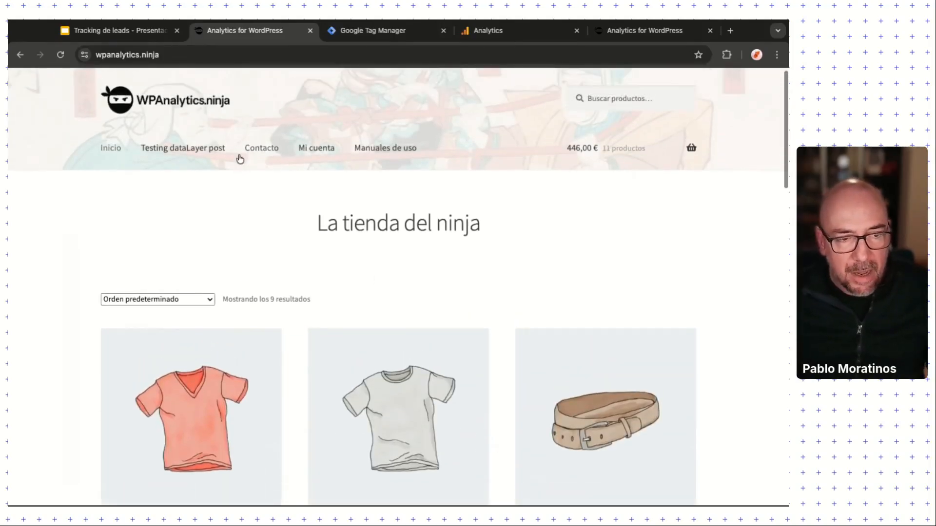
click(259, 152)
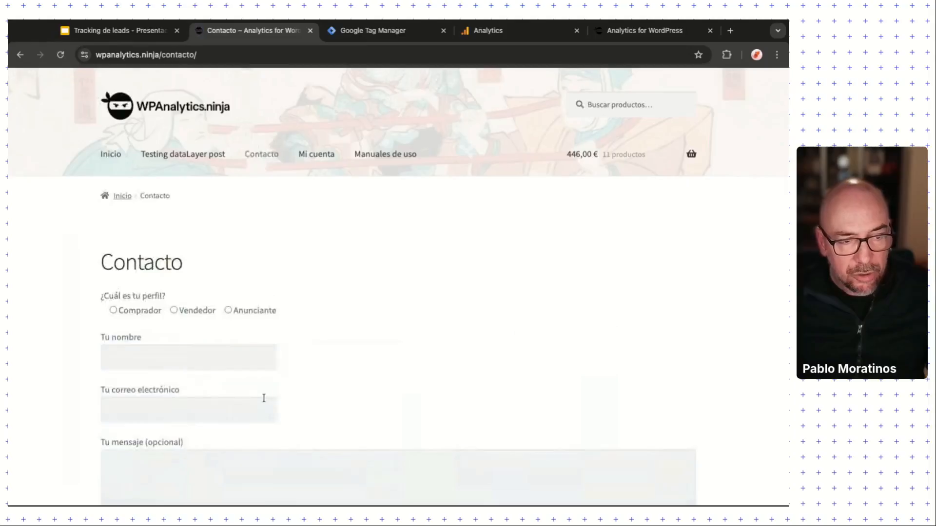
scroll(370, 399, down, 3)
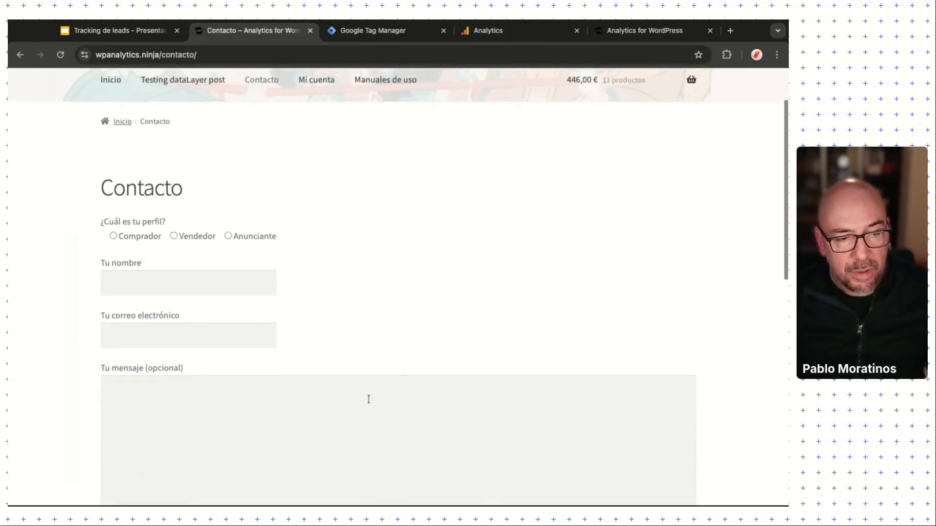
scroll(368, 399, down, 1)
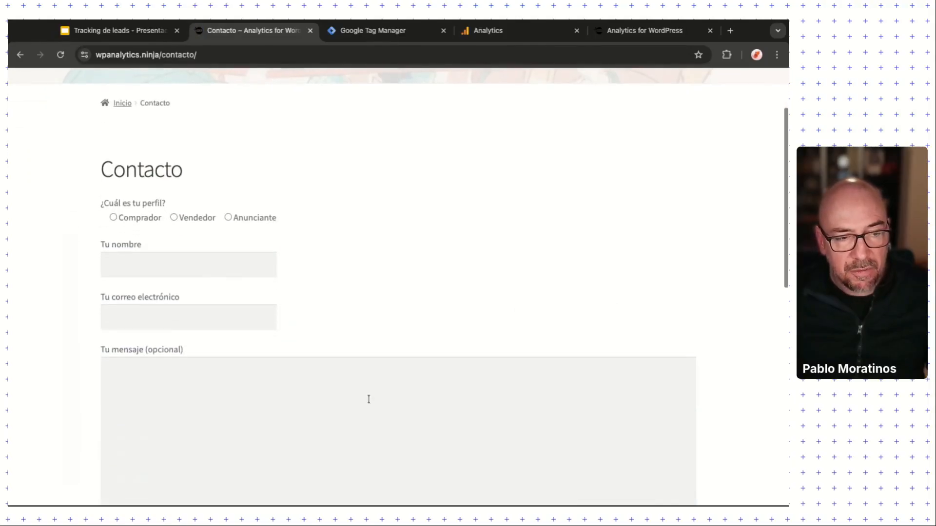
Step: Choose the Anunciante profile, leave name and e-mail empty, and accept the newsletter opt-in
click(113, 219)
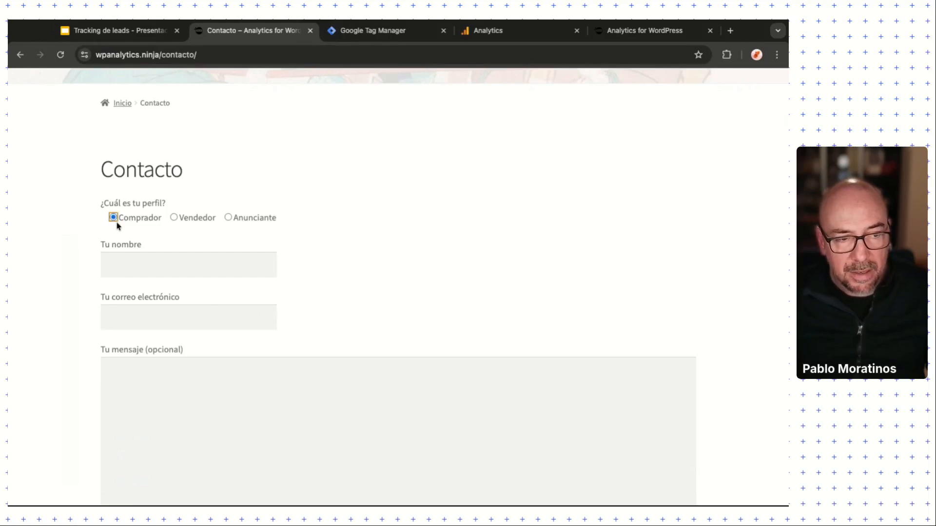
click(179, 222)
click(226, 223)
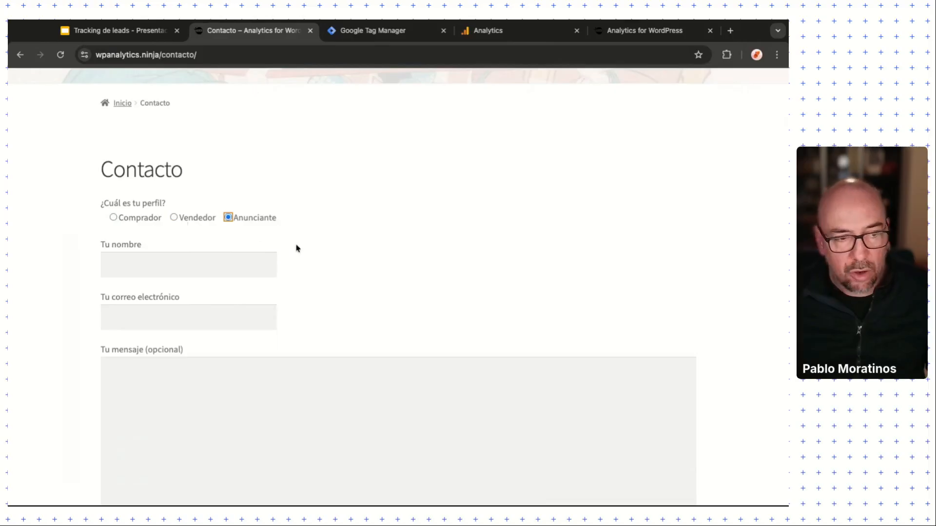
click(201, 268)
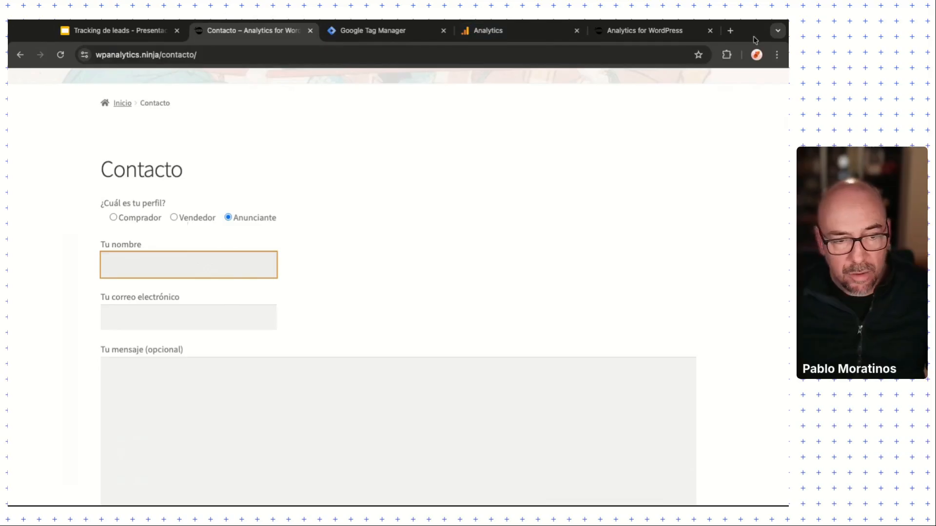
click(209, 321)
click(288, 434)
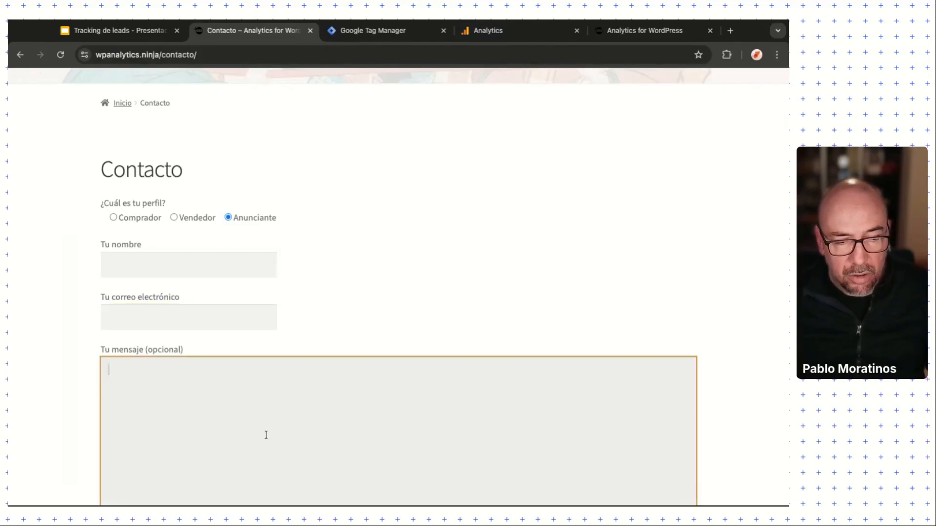
scroll(263, 433, down, 6)
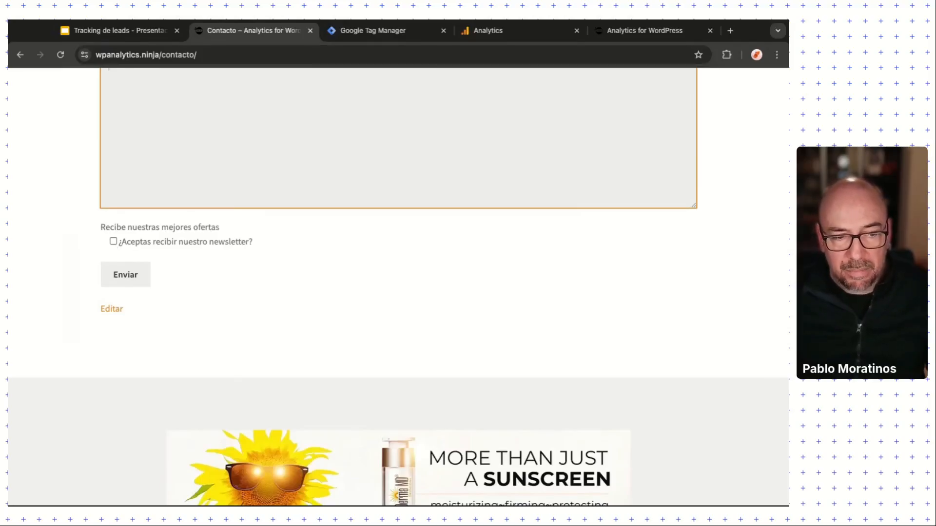
click(113, 241)
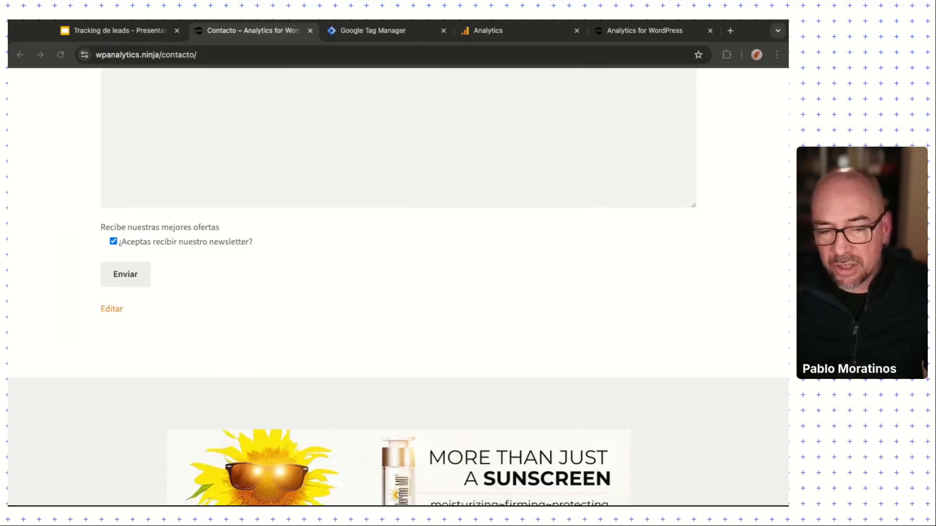
Step: Review the 'Por favor, rellena este campo' warnings on the empty fields, then return to Tag Manager
scroll(185, 288, up, 5)
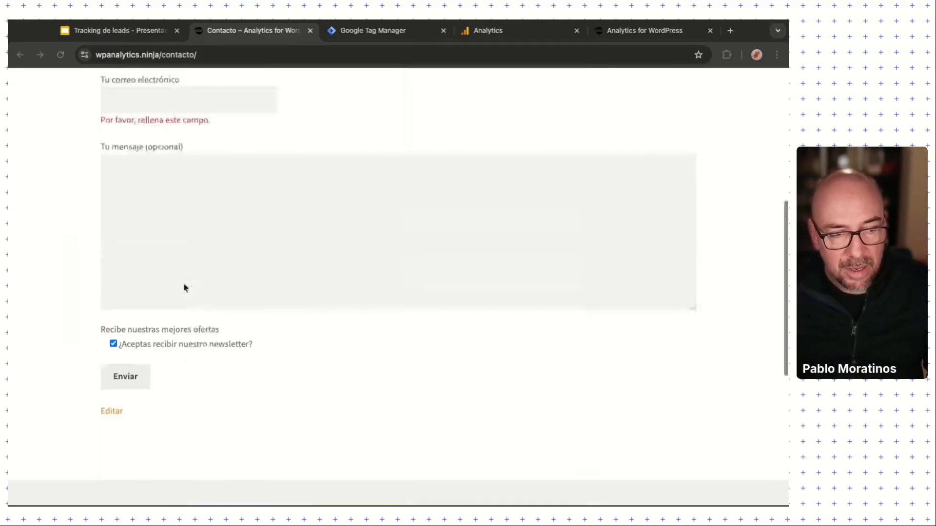
scroll(185, 288, down, 1)
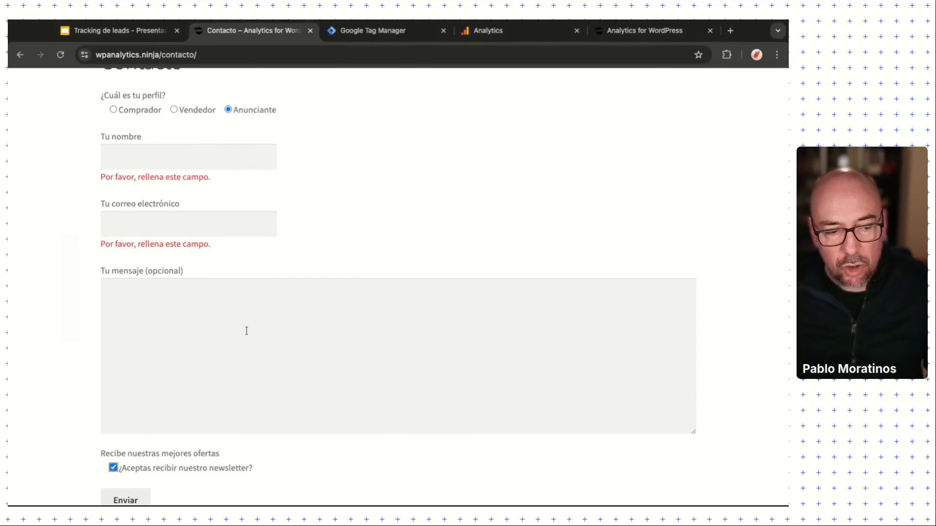
scroll(246, 330, down, 1)
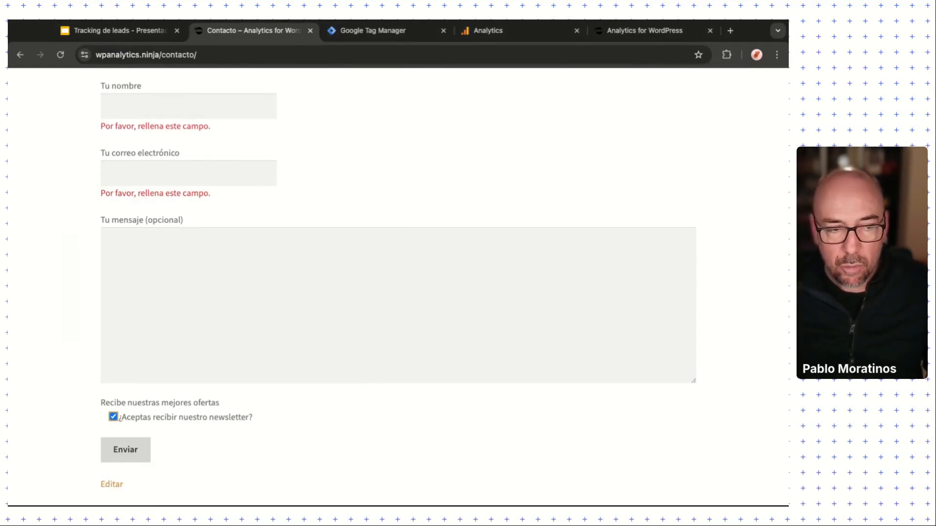
scroll(203, 317, up, 1)
scroll(278, 265, up, 1)
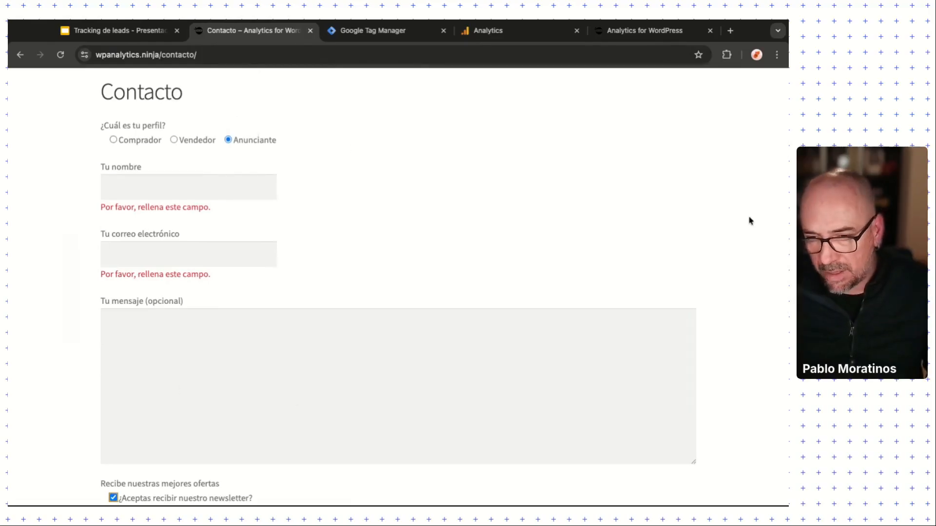
scroll(747, 218, down, 1)
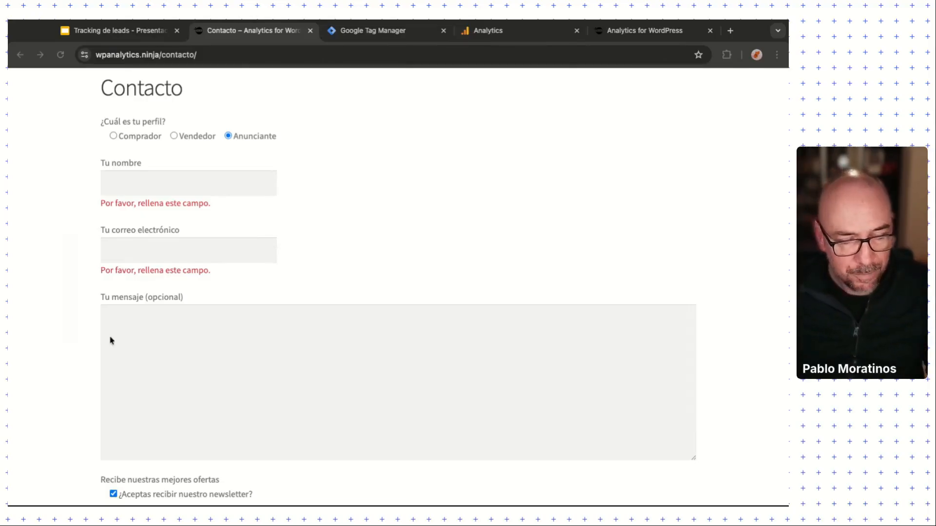
click(95, 344)
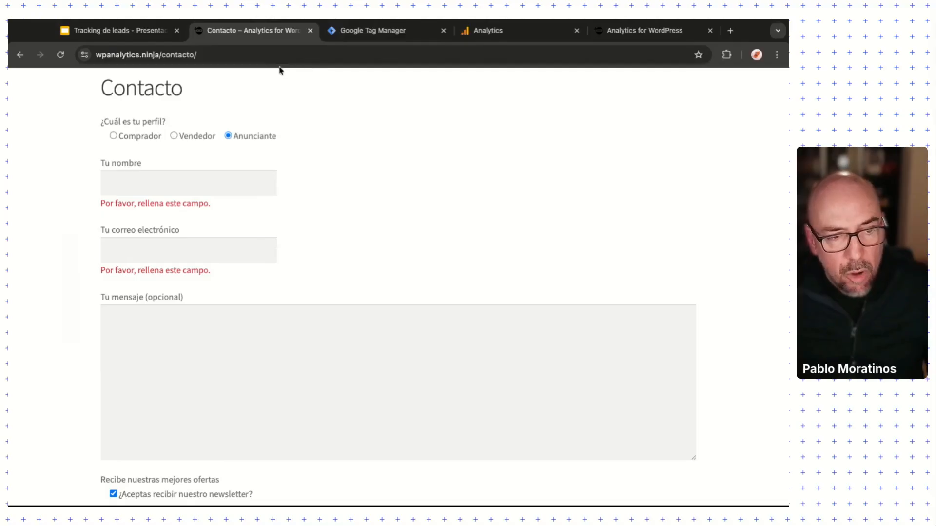
click(402, 35)
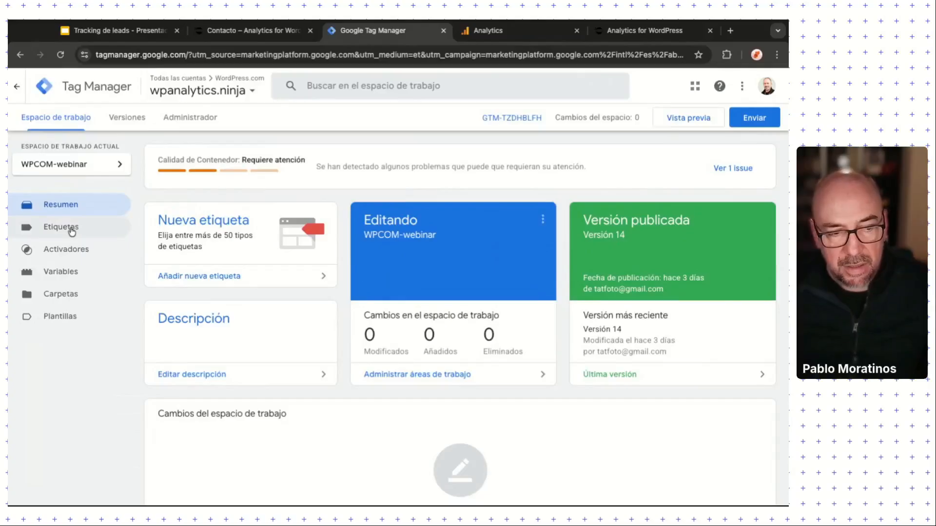
Step: Browse the tags, triggers and variables lists, inspecting the constant - Google Tag ID variable
click(72, 231)
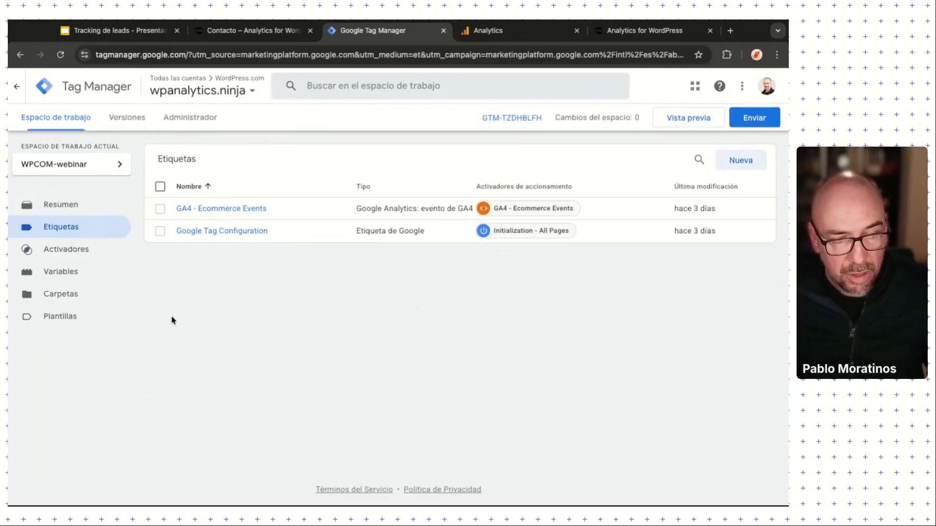
click(61, 246)
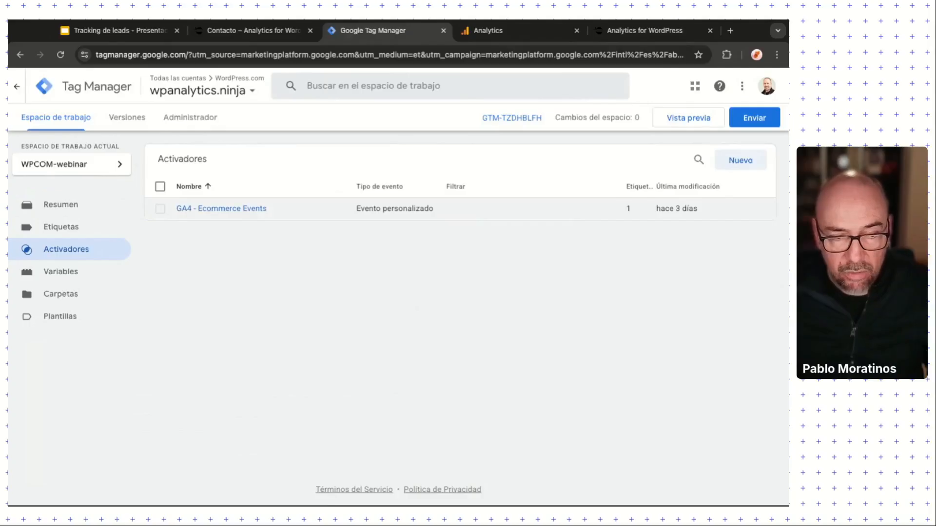
click(97, 276)
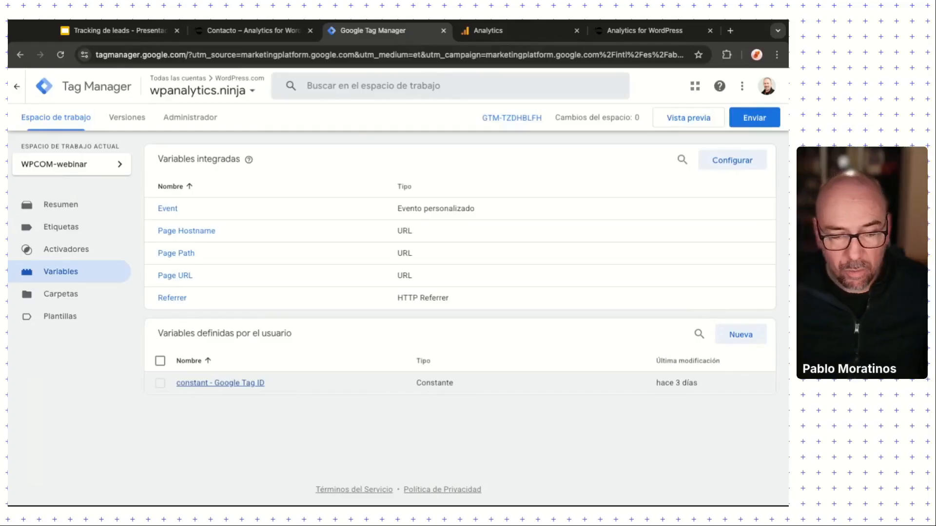
click(243, 383)
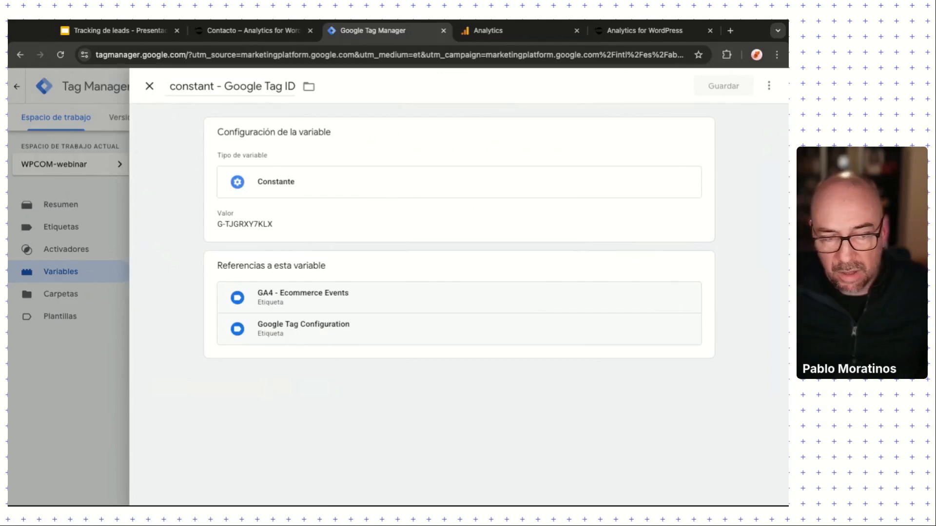
click(149, 86)
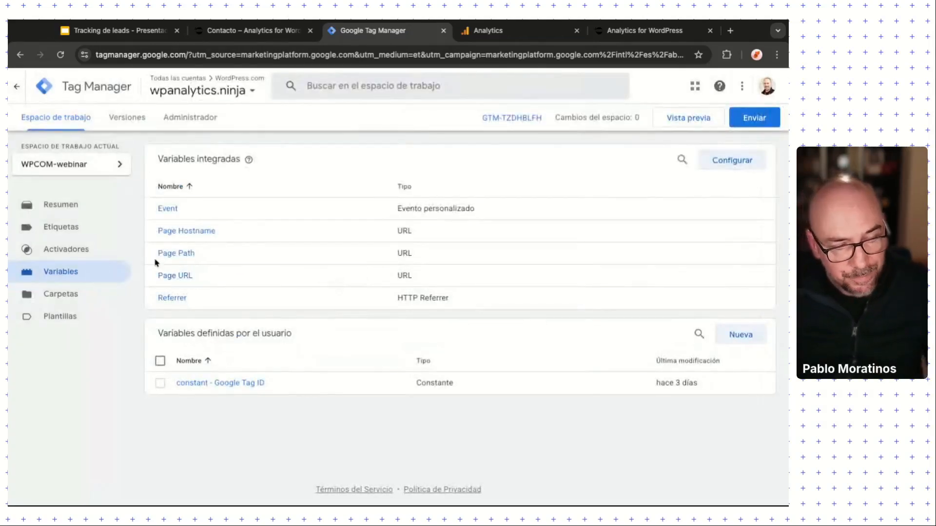
click(69, 233)
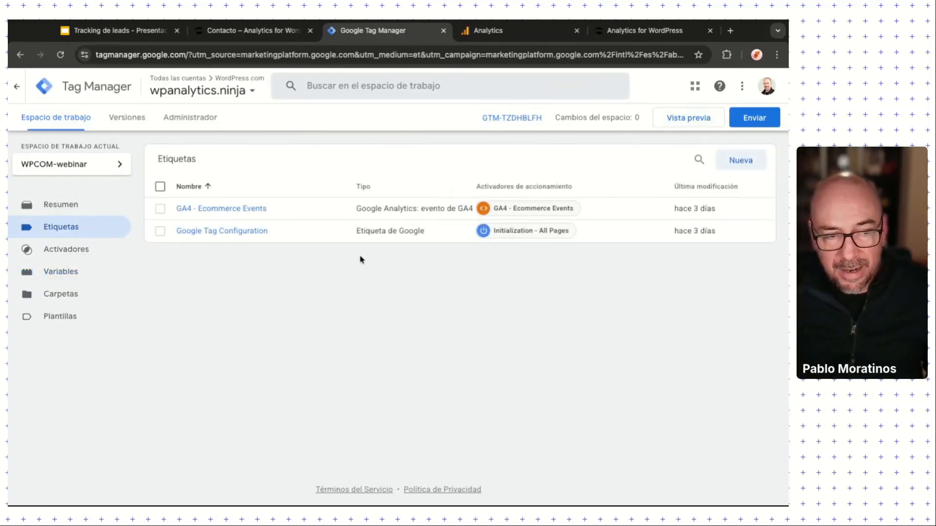
Step: Start a new tag from the tags list
key(super+Tab)
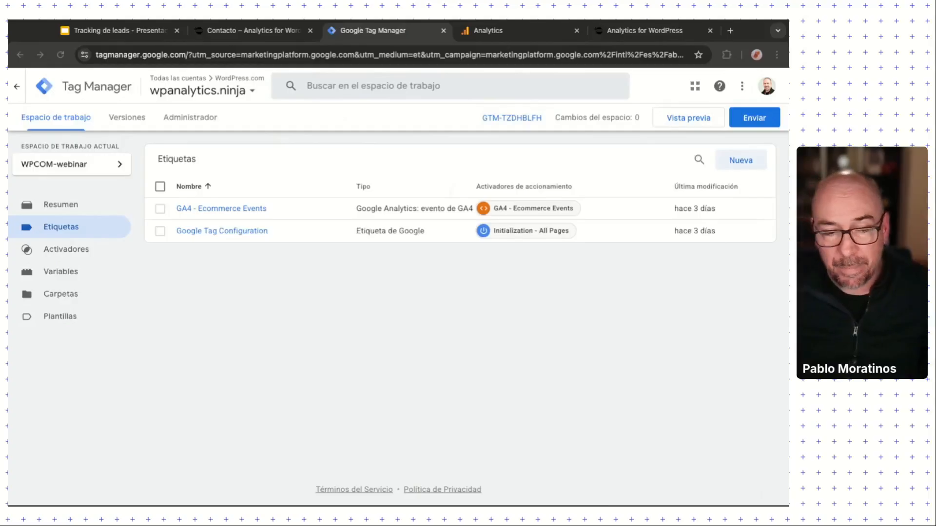
click(749, 166)
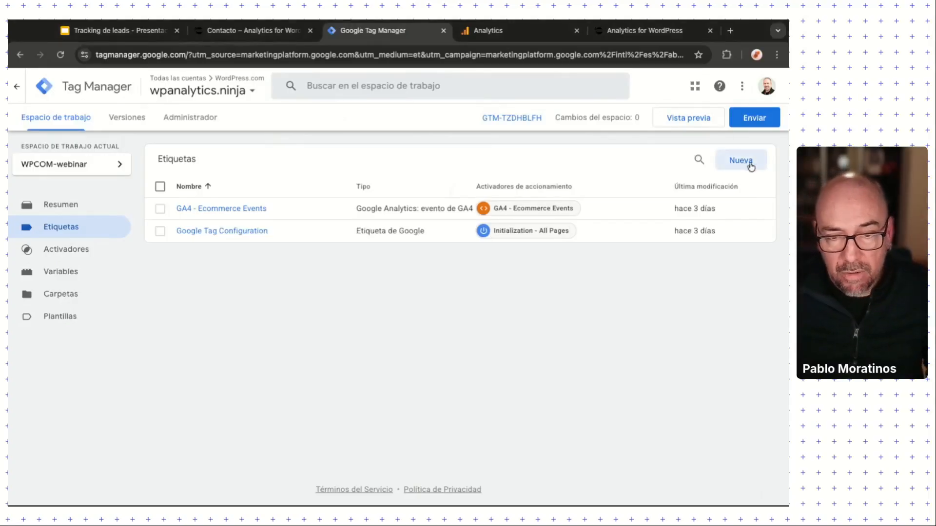
click(751, 161)
Step: Name the new tag CF7-Listener
click(236, 87)
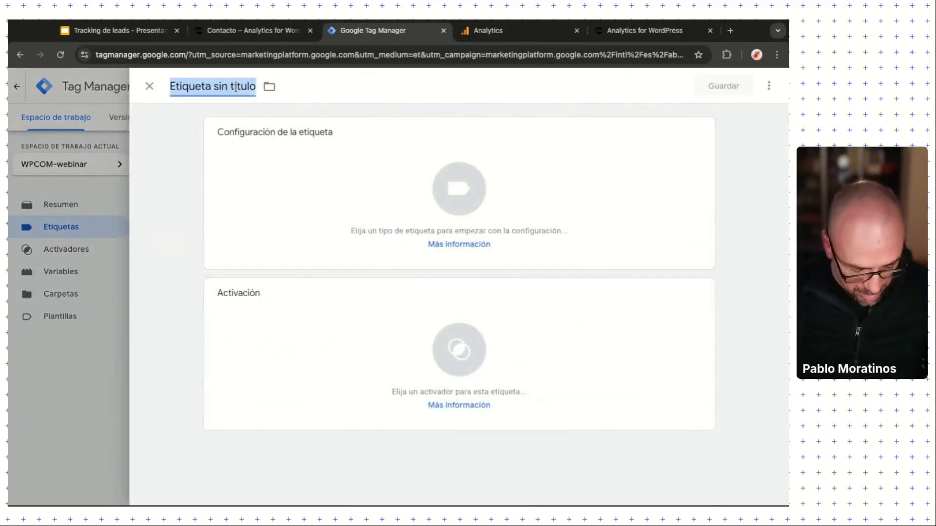
text(CF)
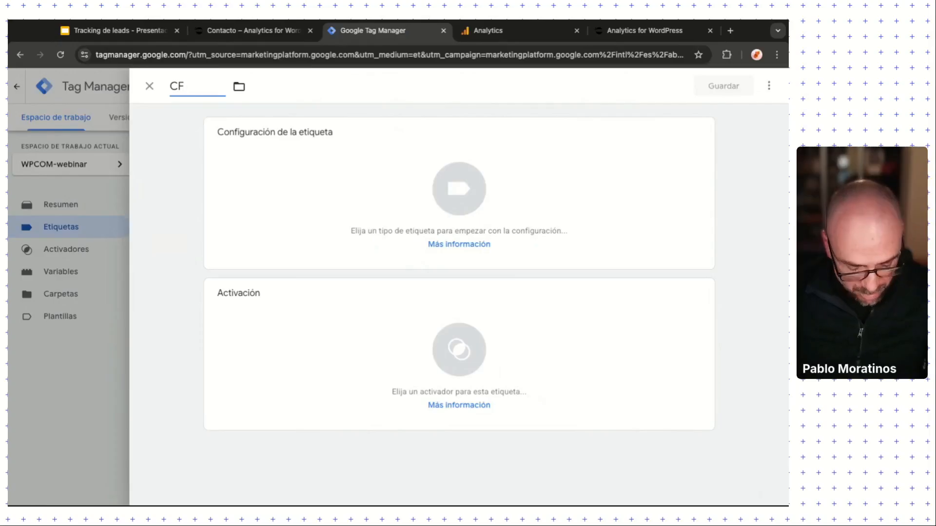
text(isatener)
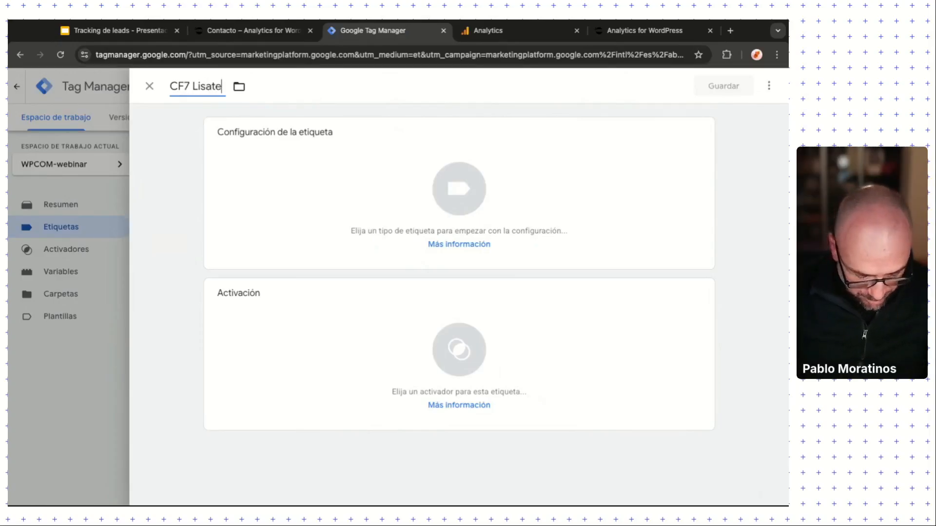
key(BackSpace)
key(BackSpace)
key(BackSpace)
key(BackSpace)
key(BackSpace)
key(BackSpace)
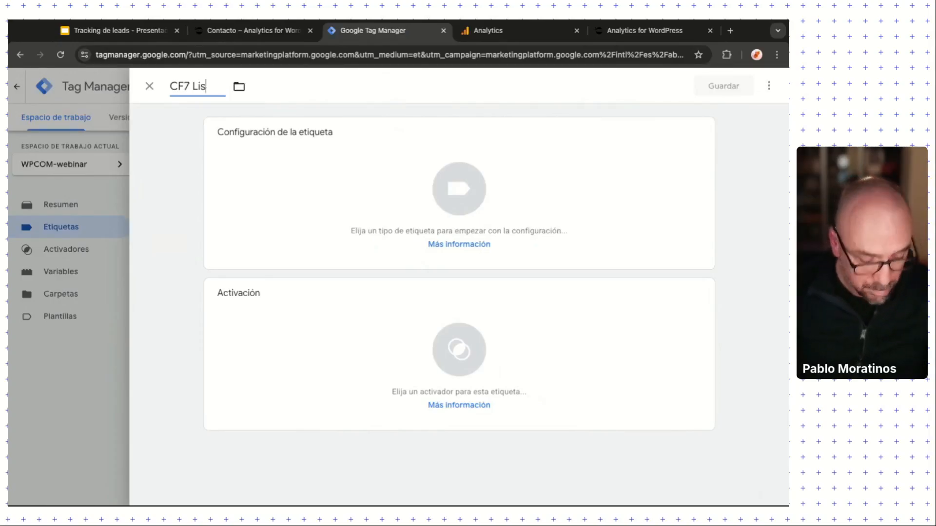
text(tener)
key(Left)
key(Left)
key(Left)
key(Left)
key(Left)
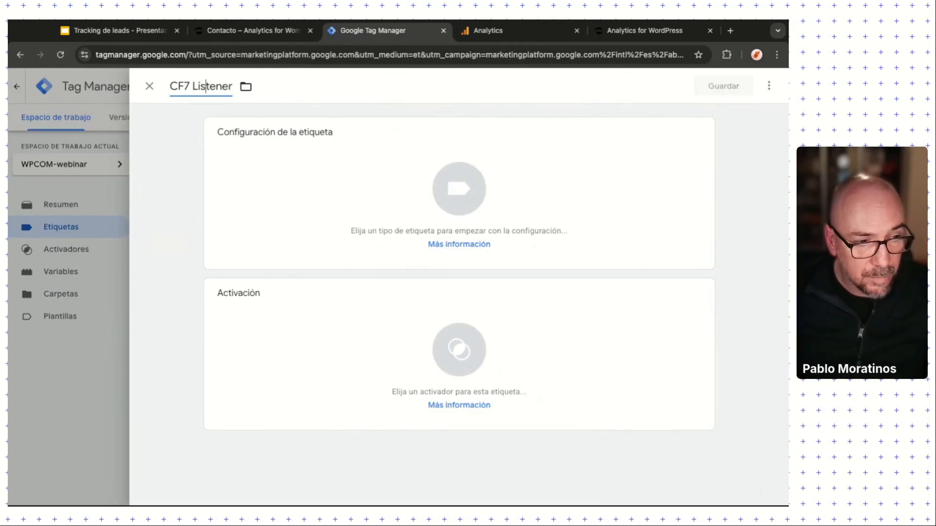
key(BackSpace)
text(-)
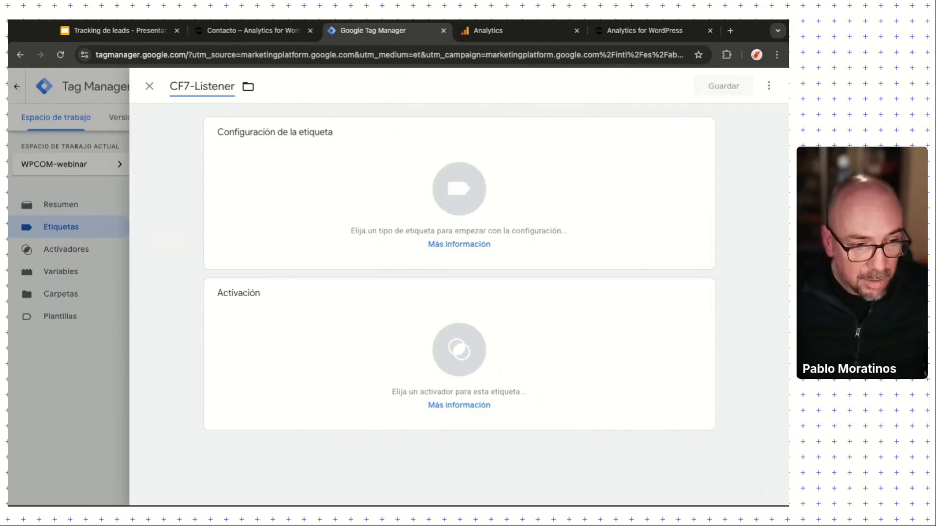
Step: Make it a Custom HTML tag, paste the CF7 listener script and fix its opening <script> tag
click(547, 208)
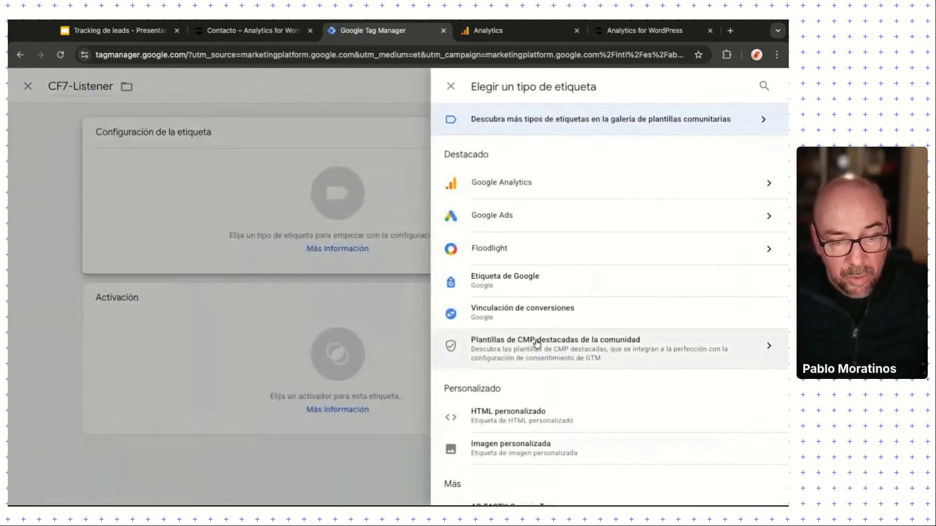
scroll(537, 344, down, 1)
click(526, 380)
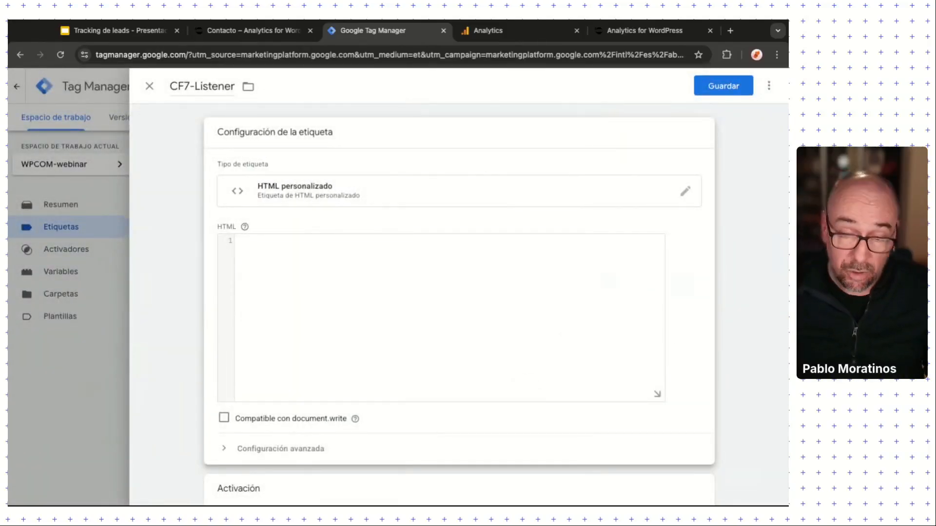
key(super+Tab)
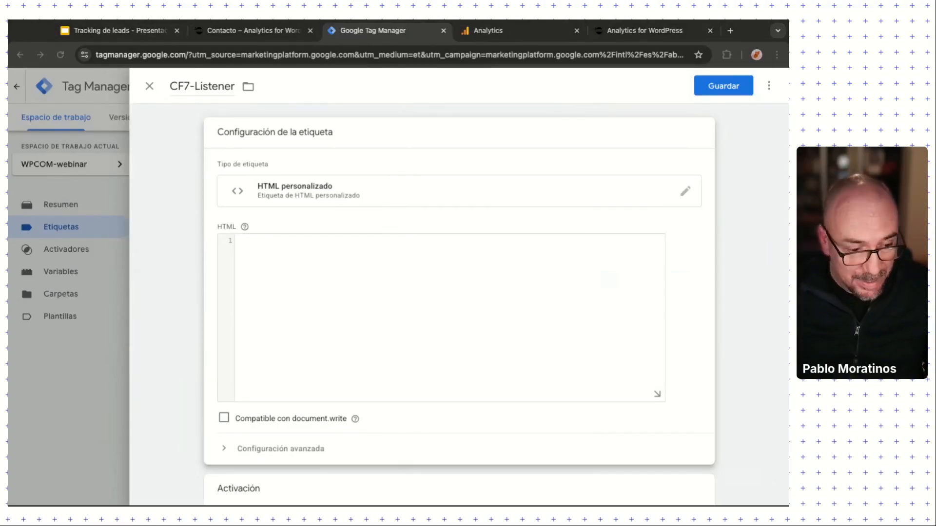
key(super+Tab)
click(403, 303)
key(super+v)
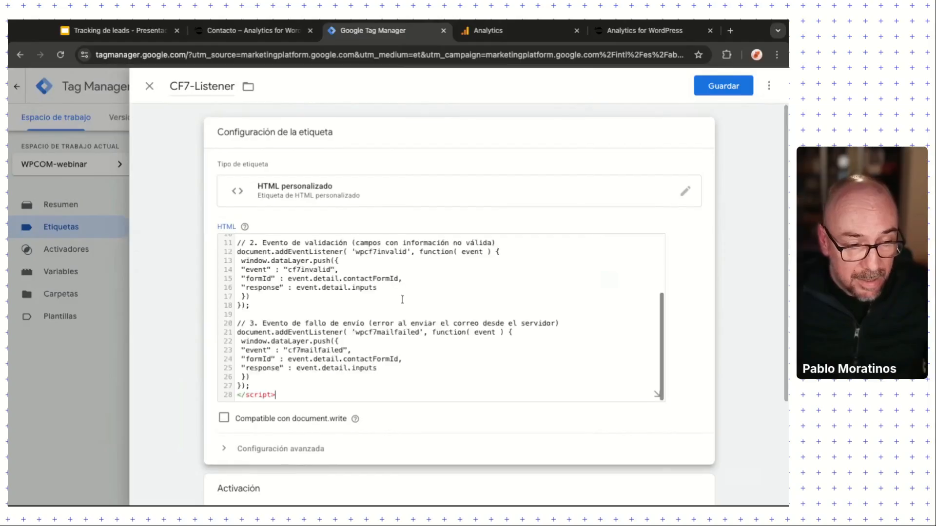
scroll(402, 307, up, 5)
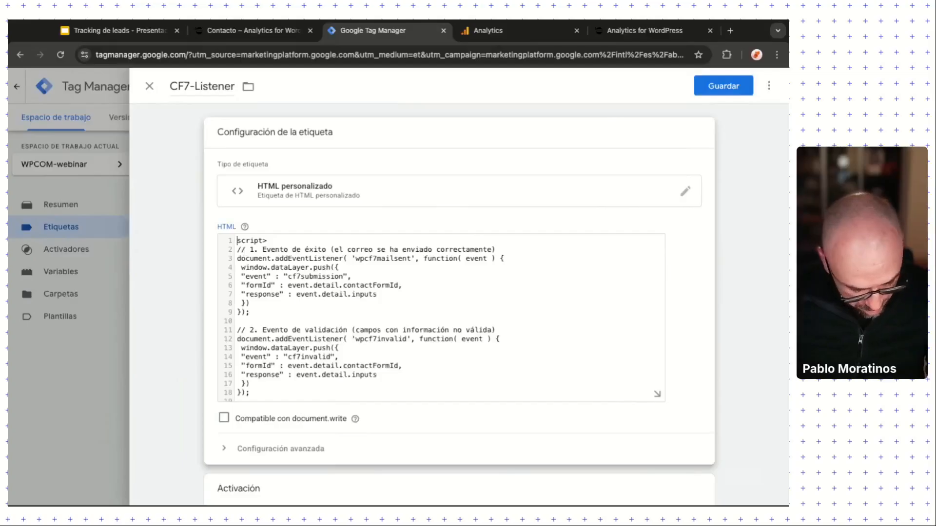
text(<)
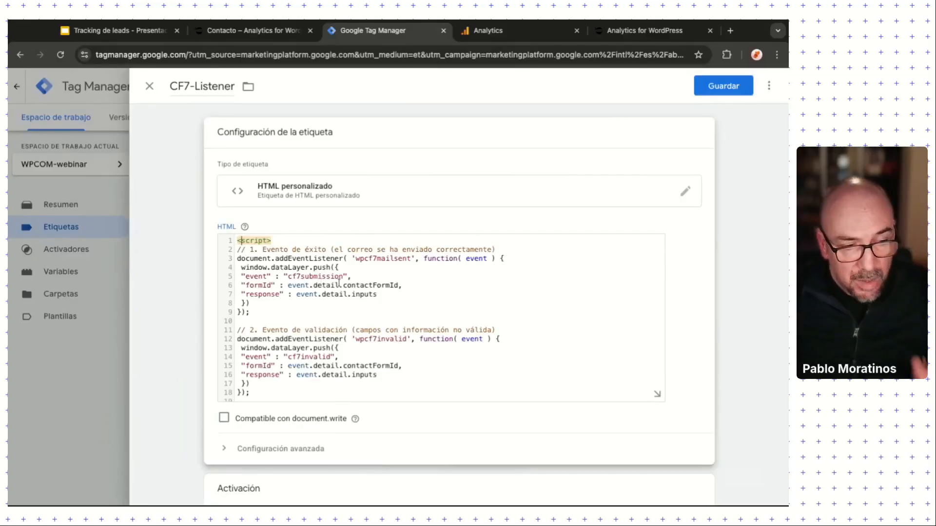
Step: Walk through the code, highlighting wpcf7mailsent, wpcf7invalid, wpcf7mailfailed and their cf7 dataLayer events
click(257, 312)
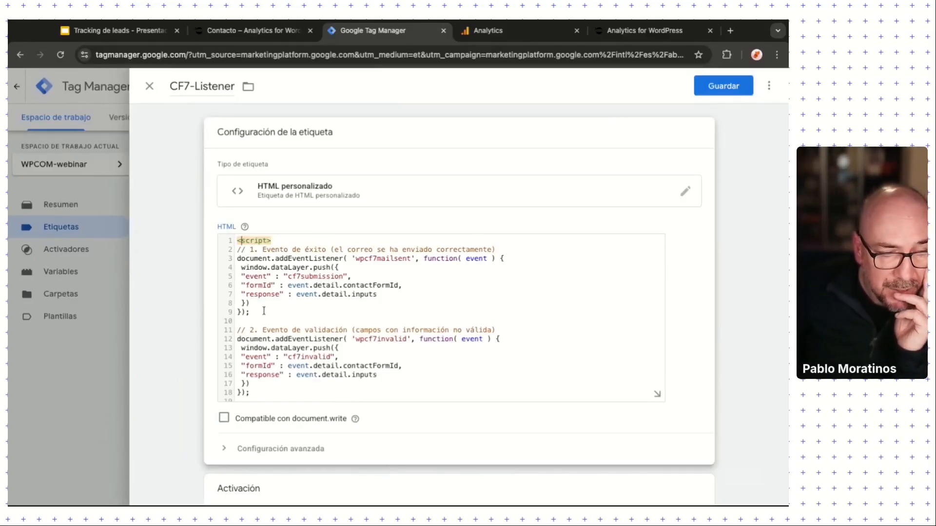
key(shift+Up)
key(shift+Up)
key(shift+Up)
key(shift+Up)
key(shift+Up)
key(shift+Up)
key(shift+Up)
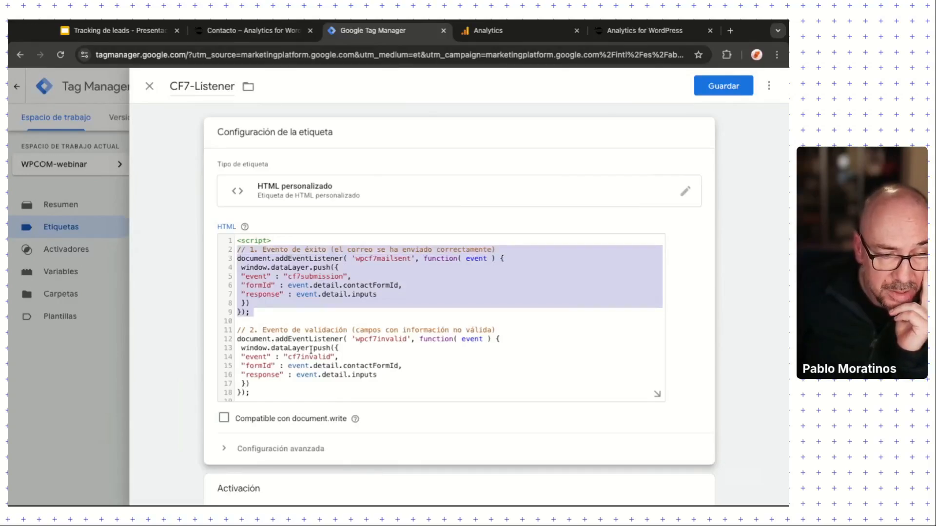
scroll(311, 350, down, 3)
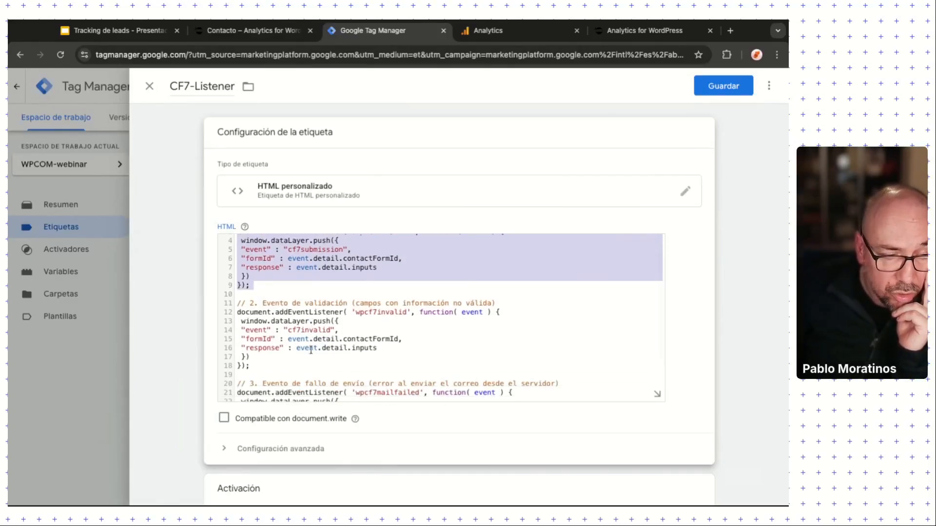
scroll(325, 344, up, 2)
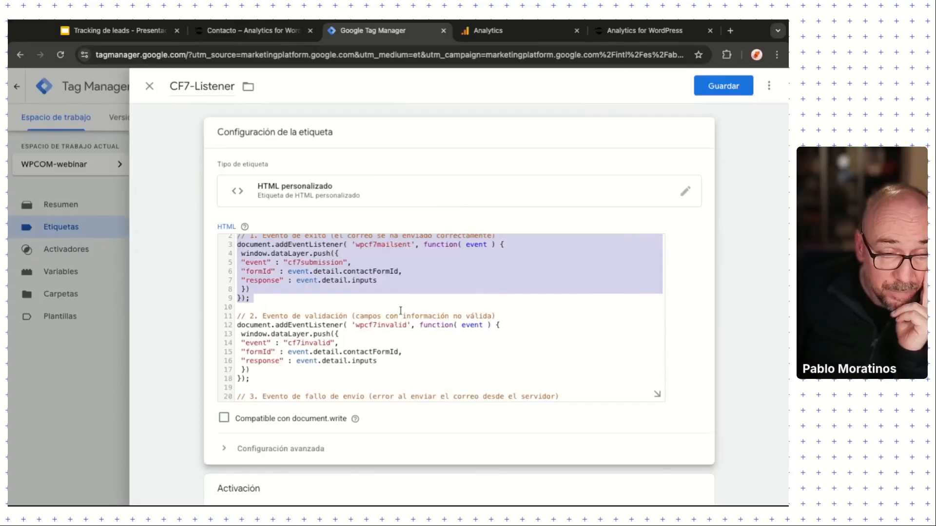
click(380, 246)
double_click(376, 244)
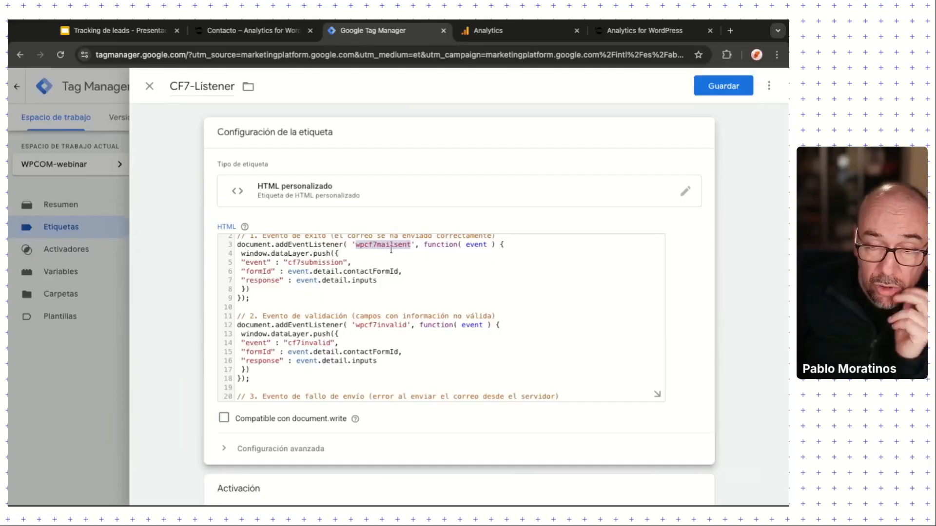
double_click(380, 325)
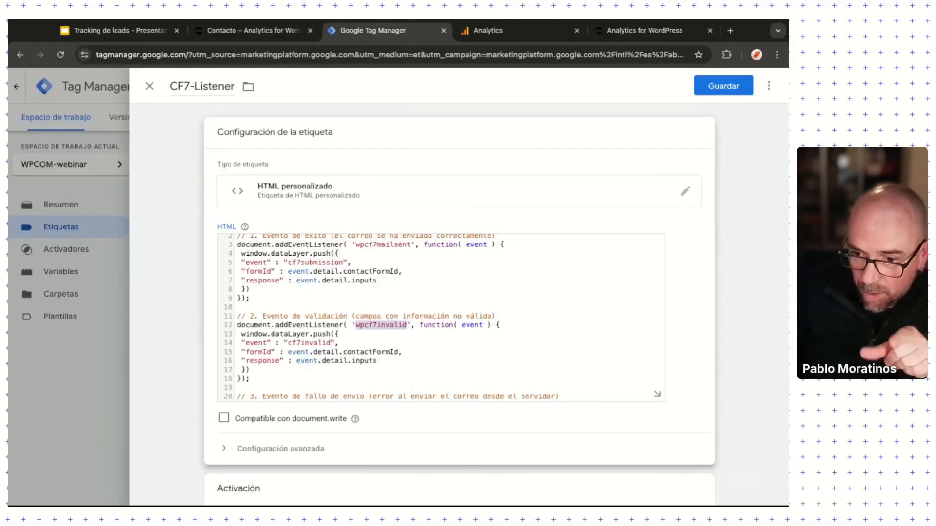
scroll(383, 342, down, 3)
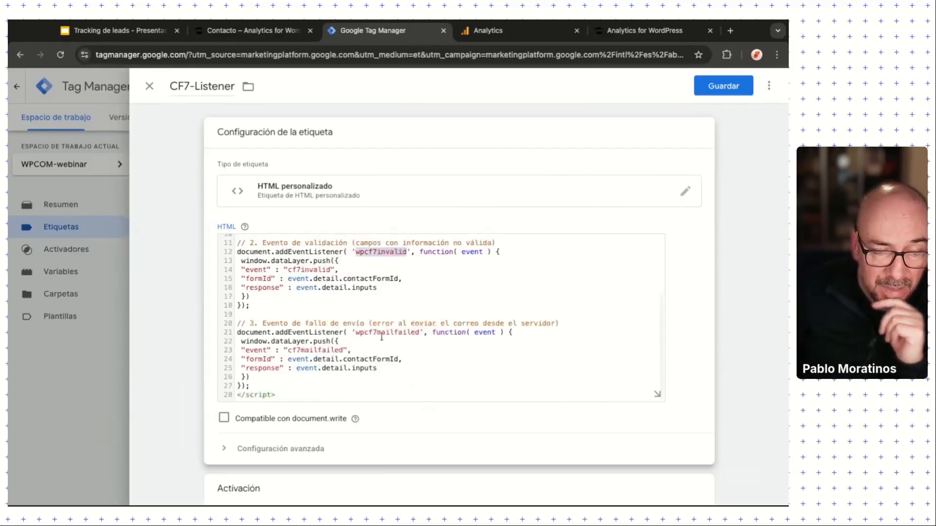
double_click(386, 333)
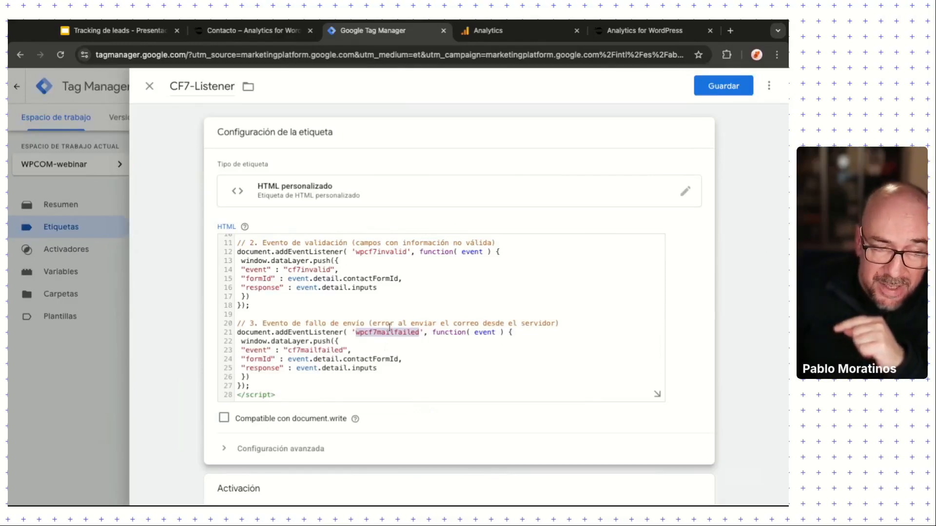
double_click(313, 350)
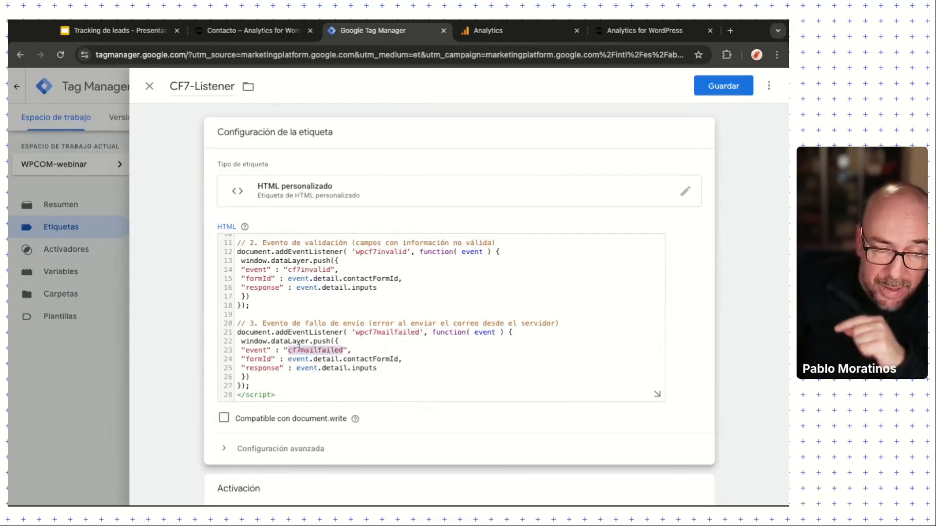
double_click(288, 341)
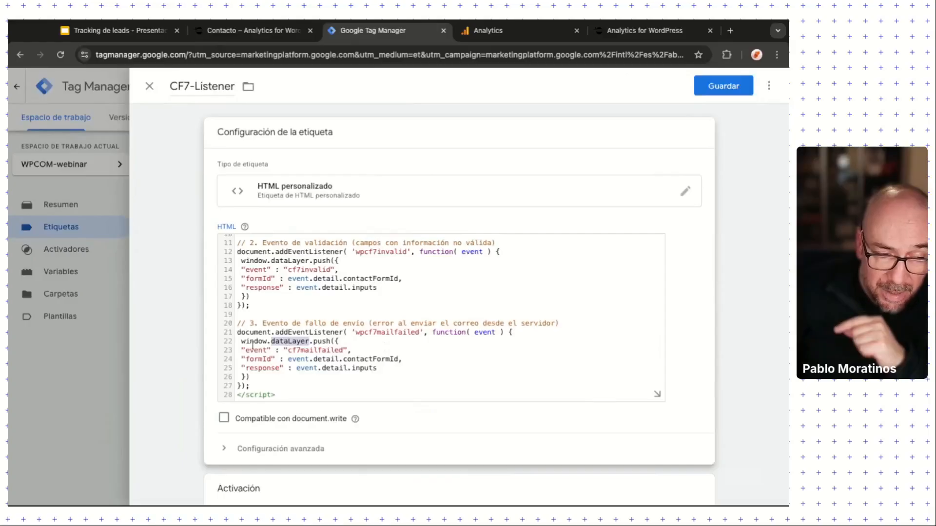
double_click(317, 350)
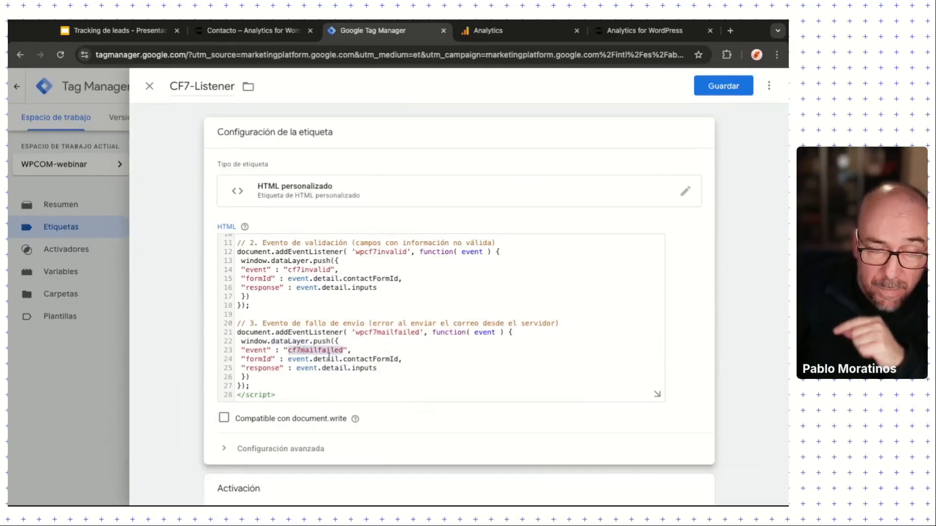
scroll(328, 354, up, 1)
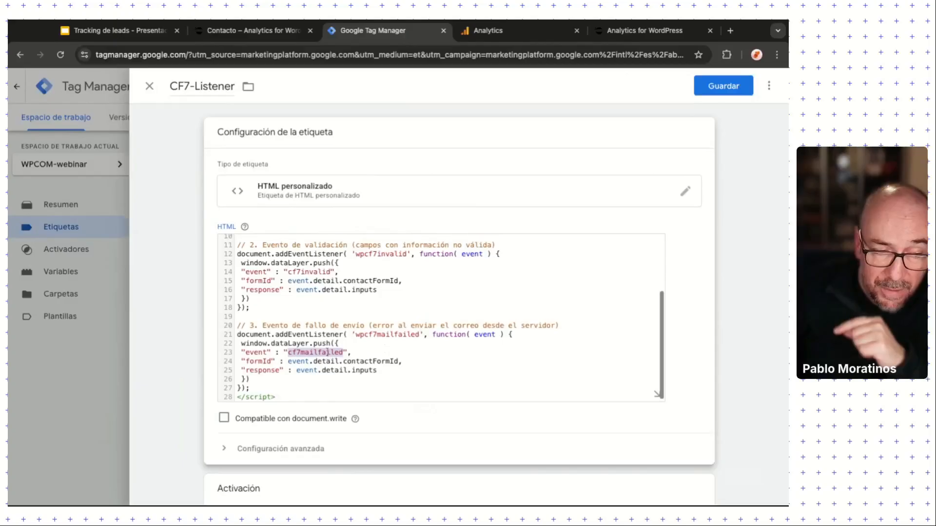
double_click(317, 272)
scroll(331, 308, up, 2)
scroll(331, 308, up, 3)
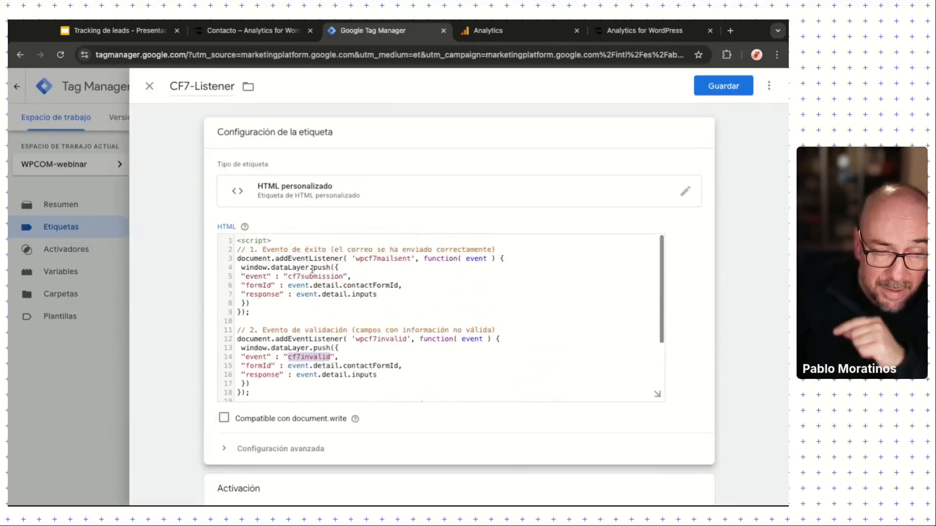
double_click(314, 276)
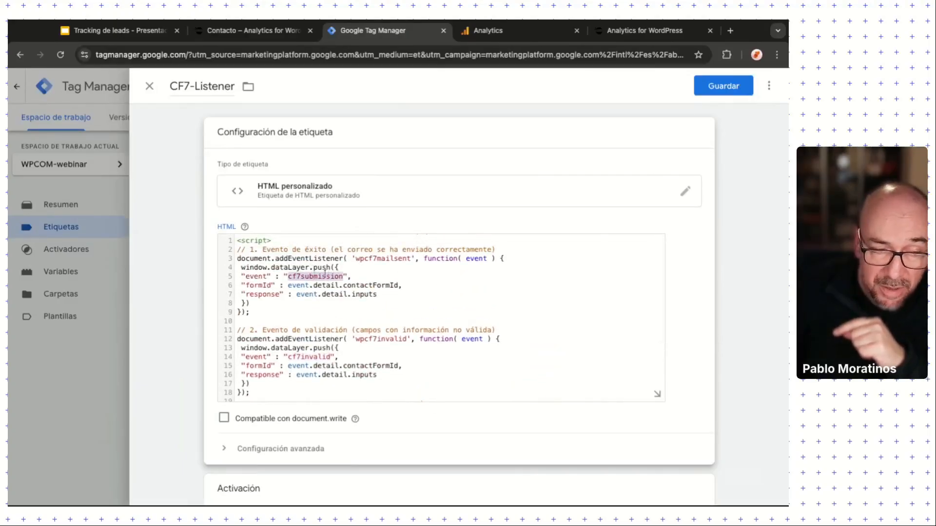
double_click(310, 360)
scroll(317, 363, down, 4)
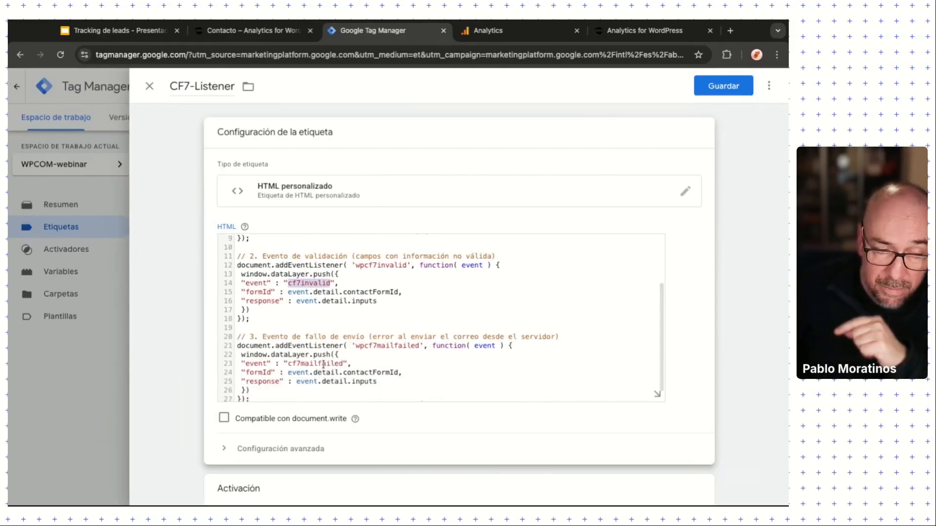
double_click(324, 364)
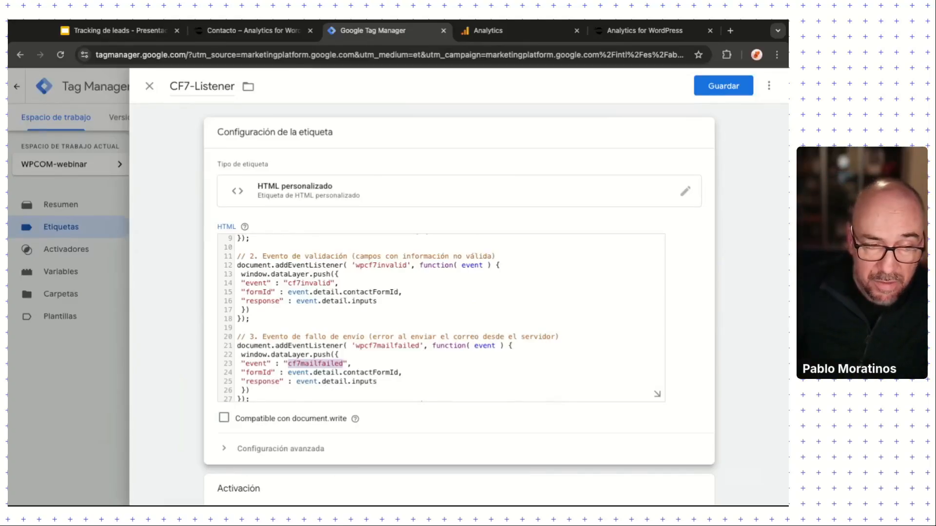
scroll(375, 355, up, 2)
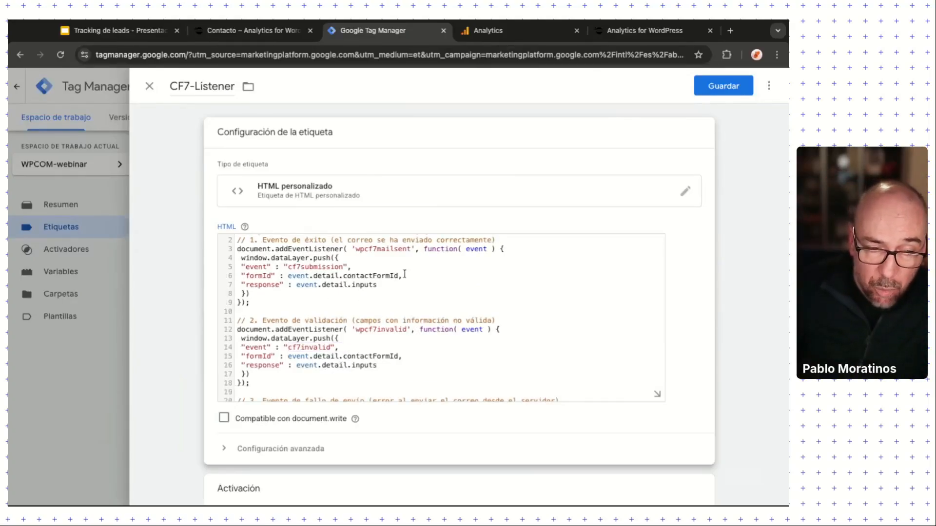
Step: Highlight the formId and event.detail.inputs values pushed on lines 6–7
drag(405, 275, 292, 276)
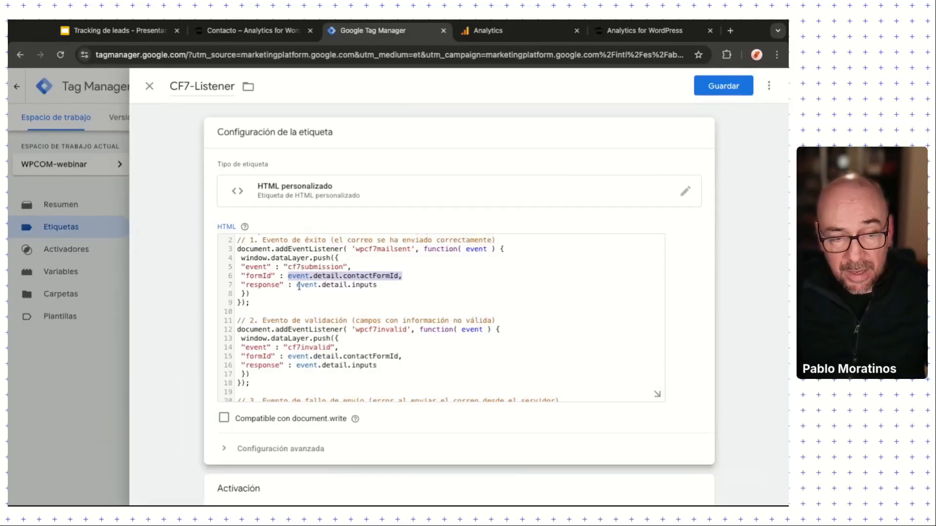
drag(297, 286, 377, 287)
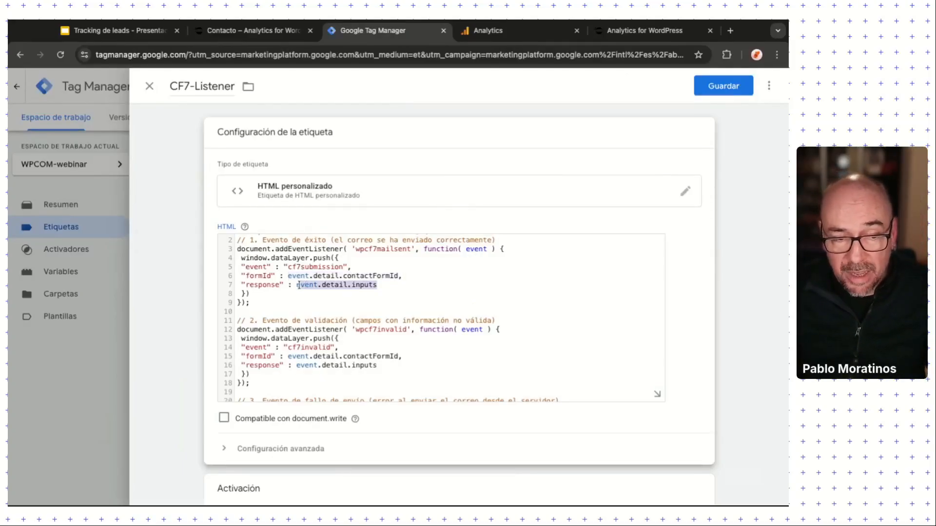
drag(297, 287, 377, 286)
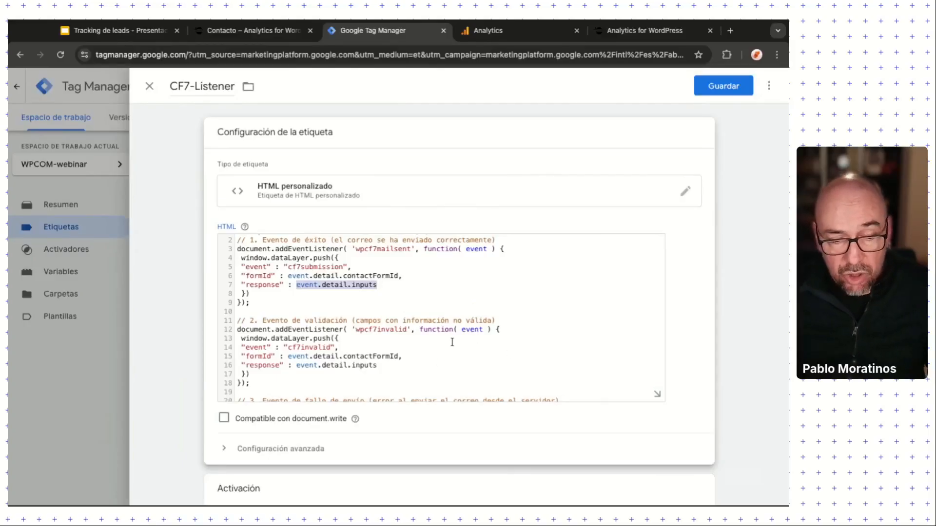
scroll(452, 343, down, 3)
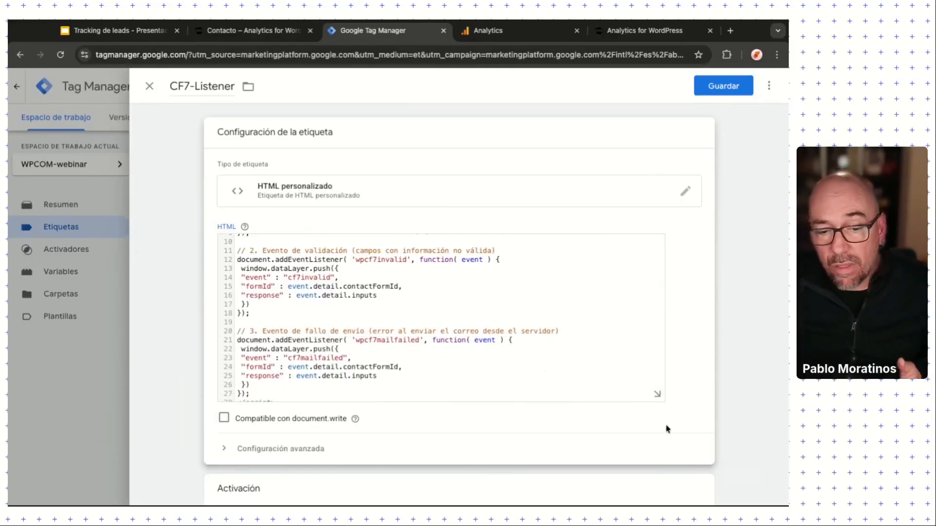
scroll(681, 429, down, 1)
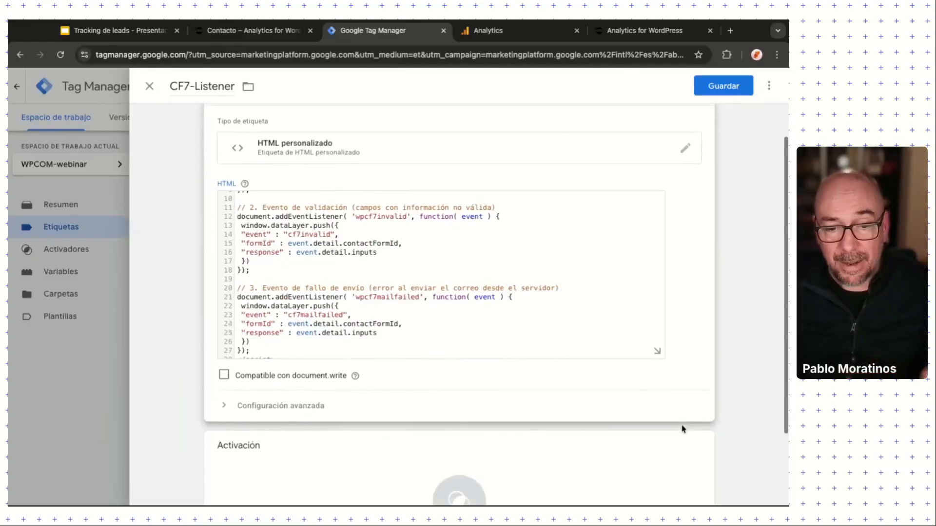
scroll(681, 429, down, 1)
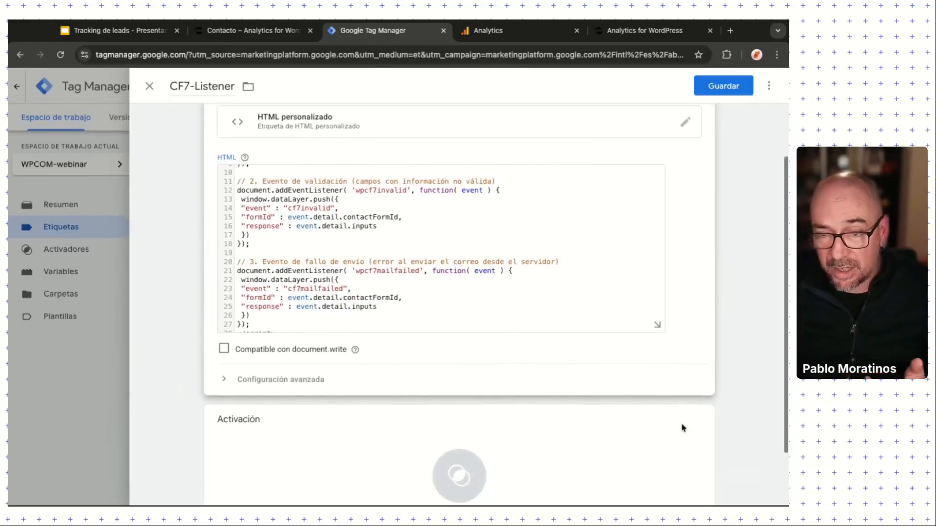
scroll(681, 429, down, 2)
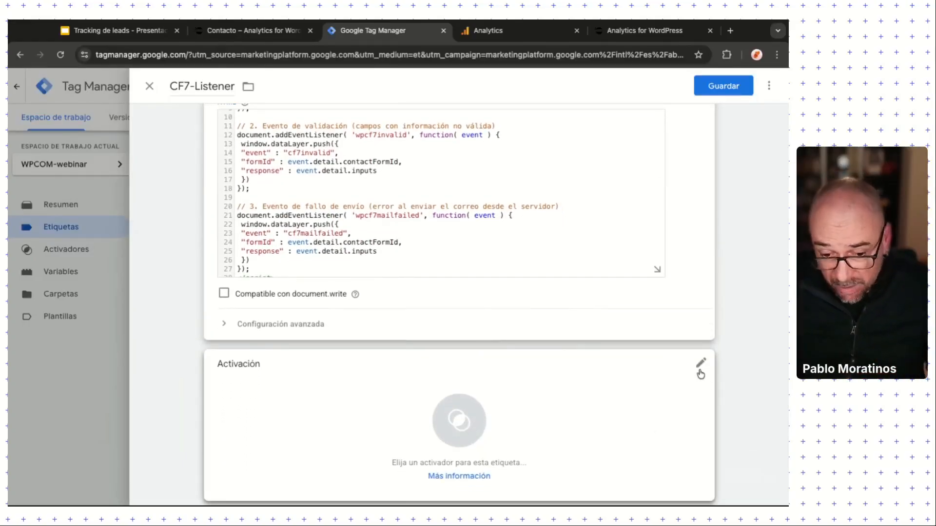
Step: Add the All Pages trigger to the CF7-Listener tag's firing section
click(700, 373)
click(166, 143)
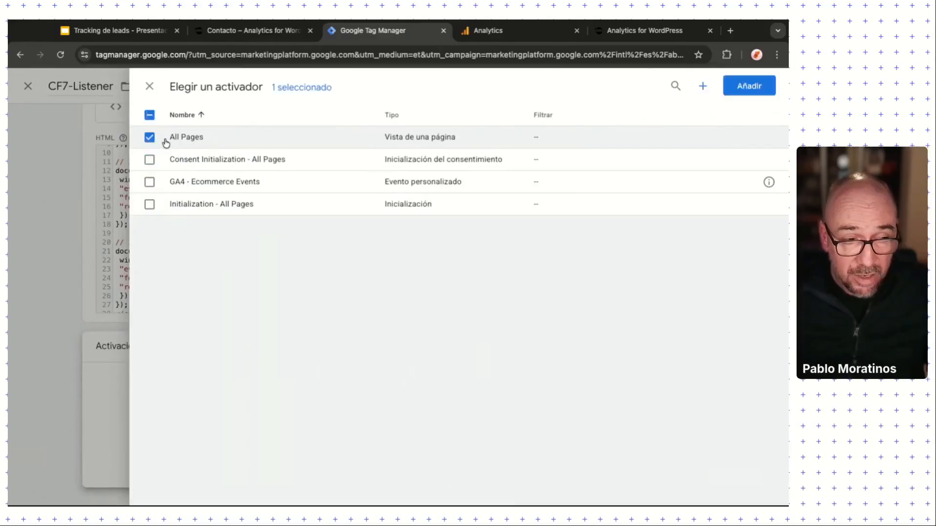
click(735, 91)
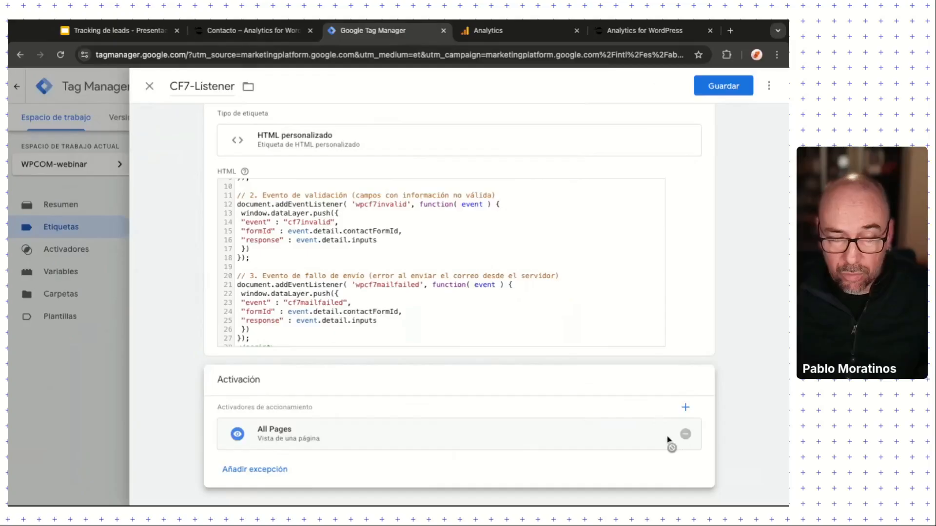
click(687, 407)
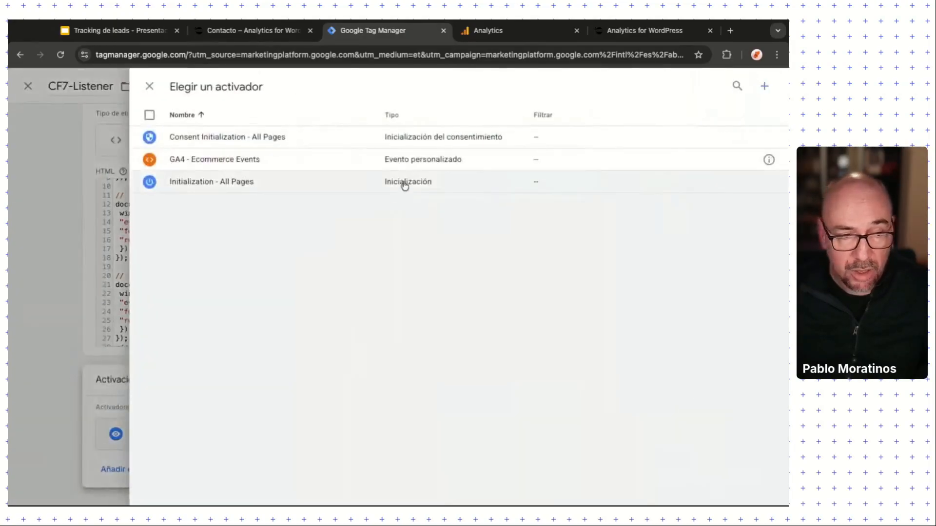
click(769, 91)
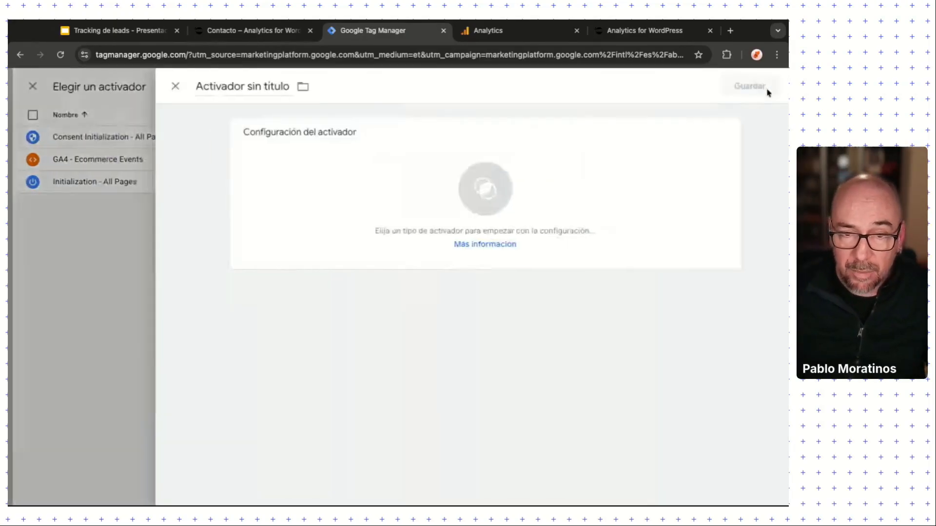
click(383, 173)
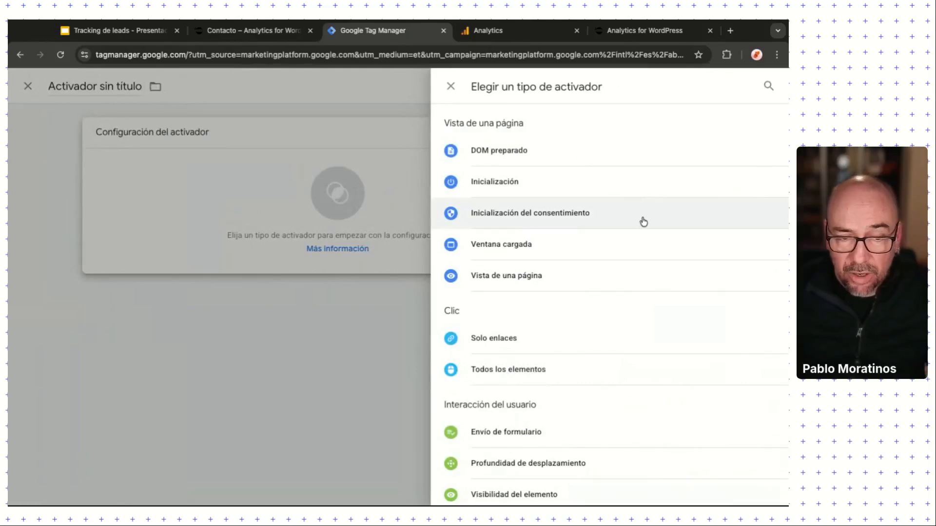
click(590, 280)
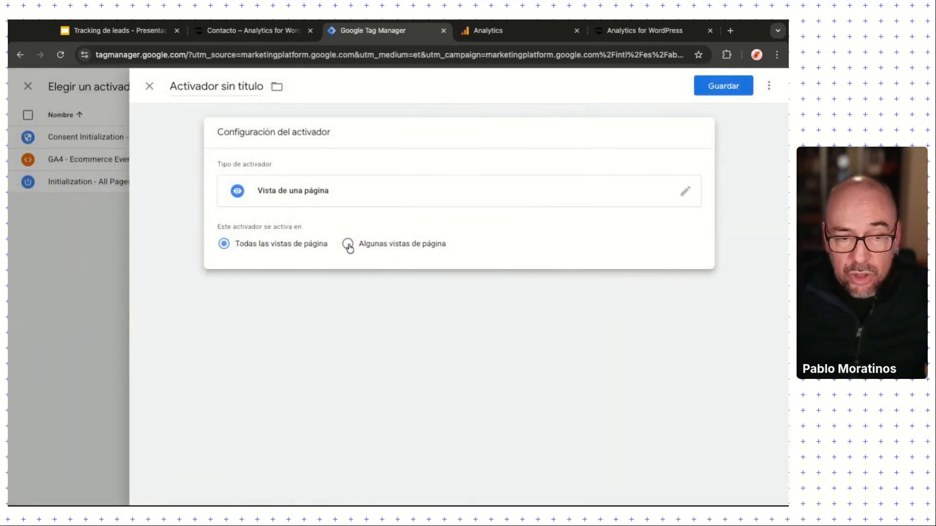
click(348, 243)
click(322, 290)
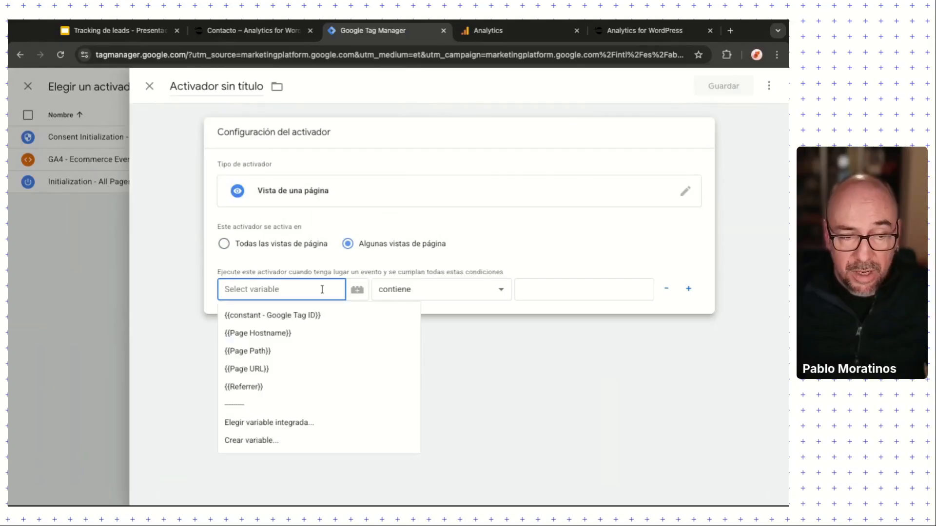
click(275, 355)
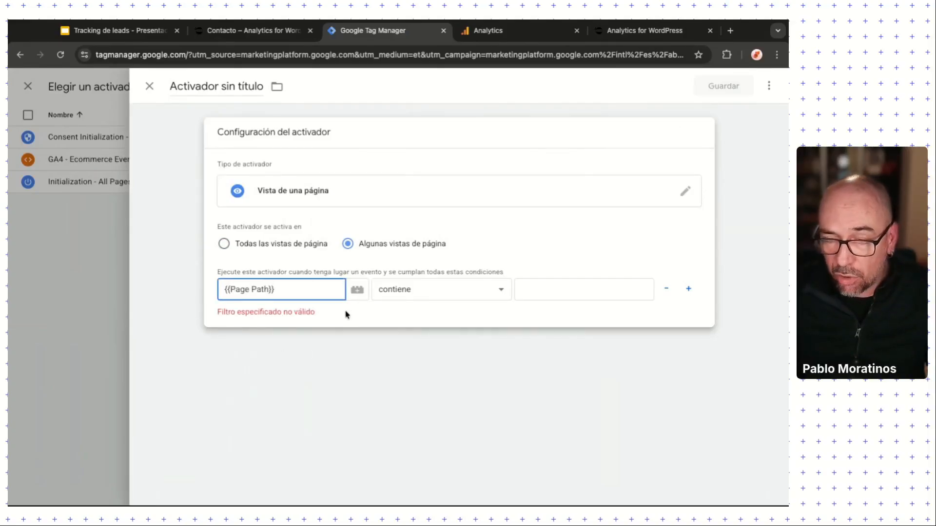
click(454, 294)
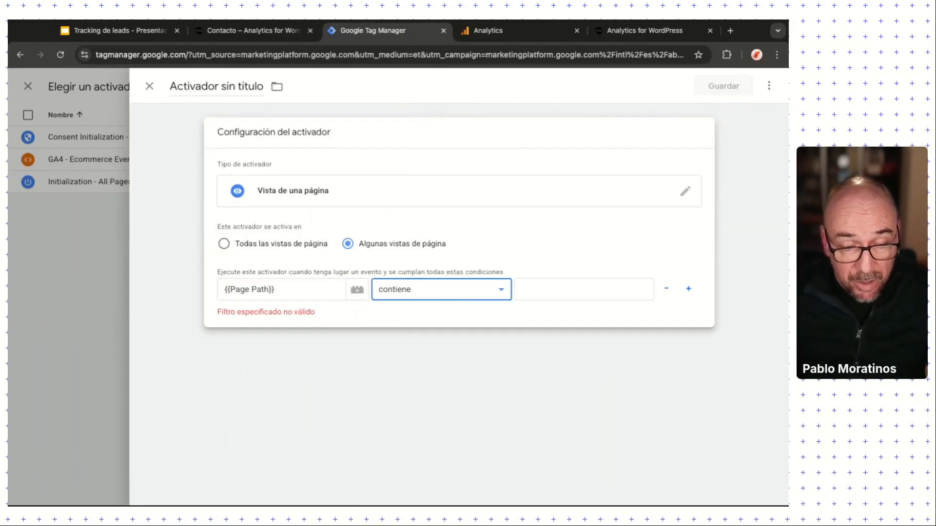
key(Down)
click(573, 288)
text(/)
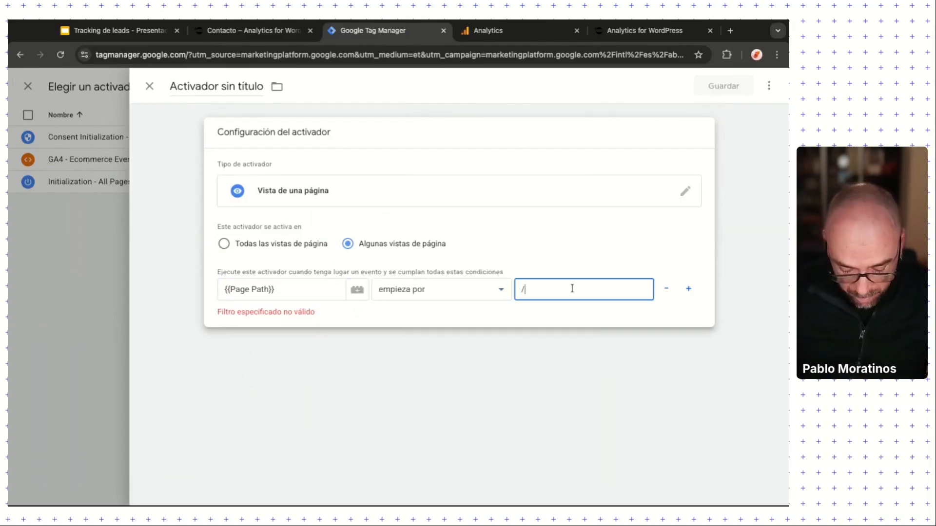
text(contacto/)
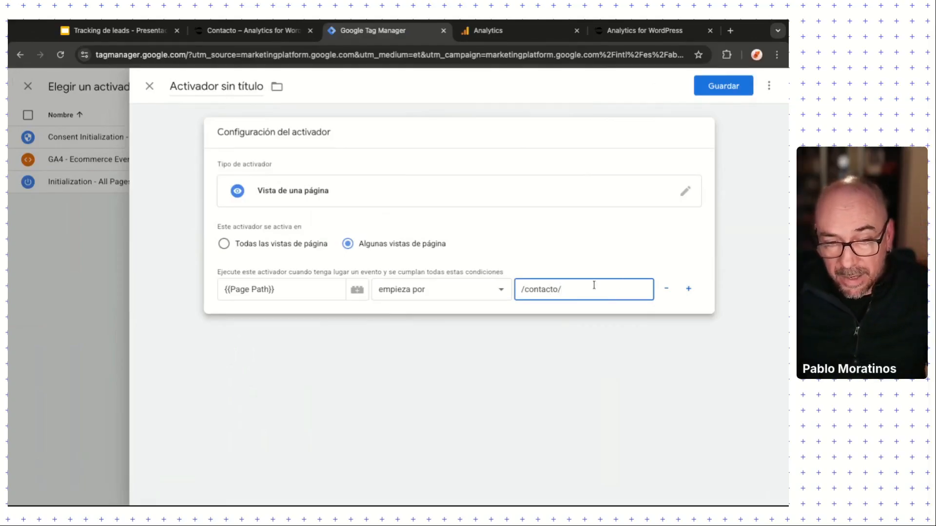
key(BackSpace)
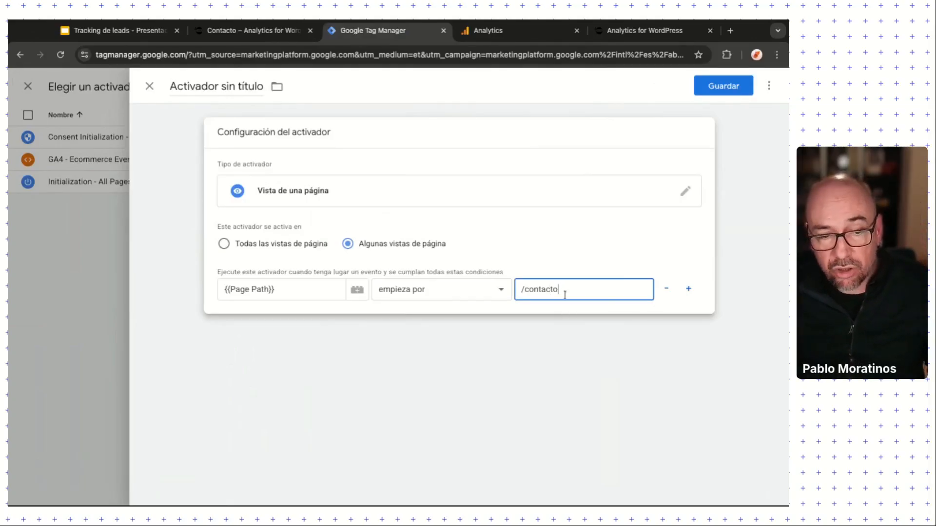
click(518, 291)
key(shift+Right)
key(shift+Right)
key(shift+Right)
key(shift+Right)
key(shift+Right)
key(shift+Right)
key(shift+Right)
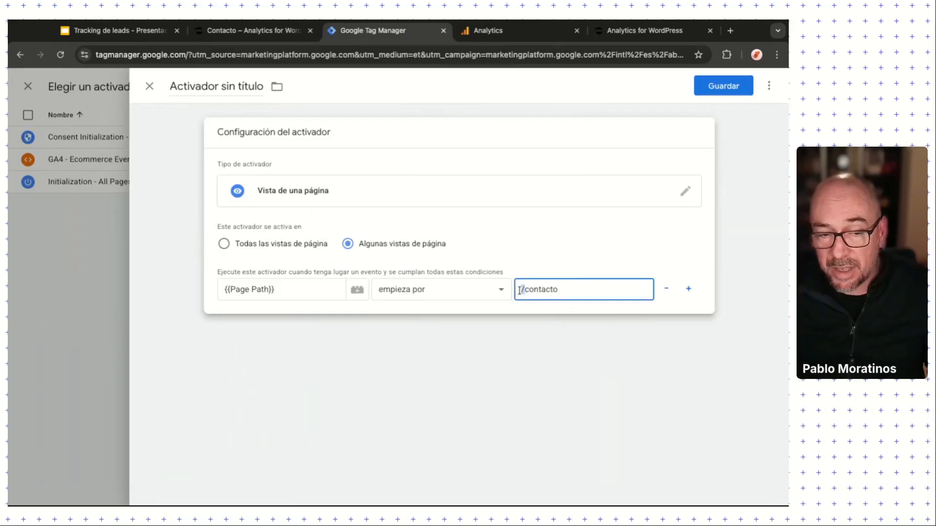
key(shift+Right)
key(shift+Right)
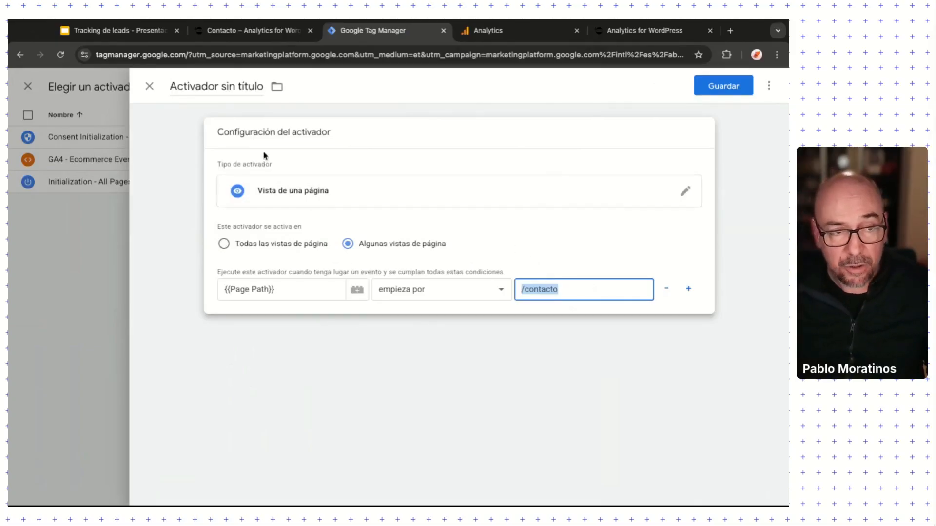
click(149, 88)
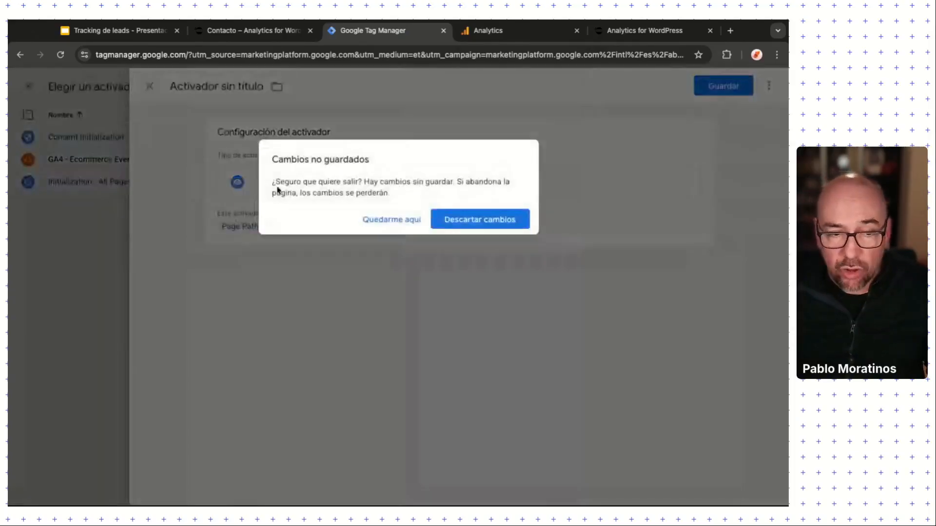
click(476, 218)
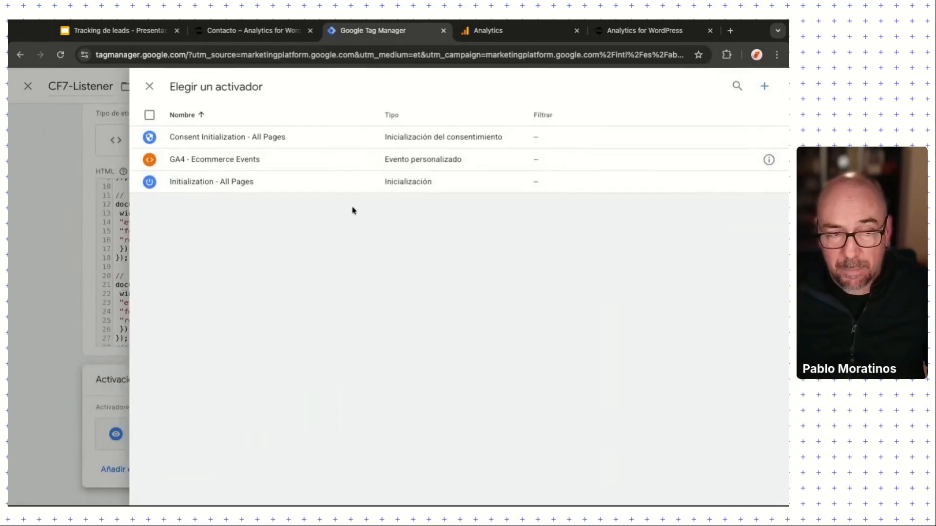
Step: Close the trigger chooser and save the CF7-Listener tag
click(149, 86)
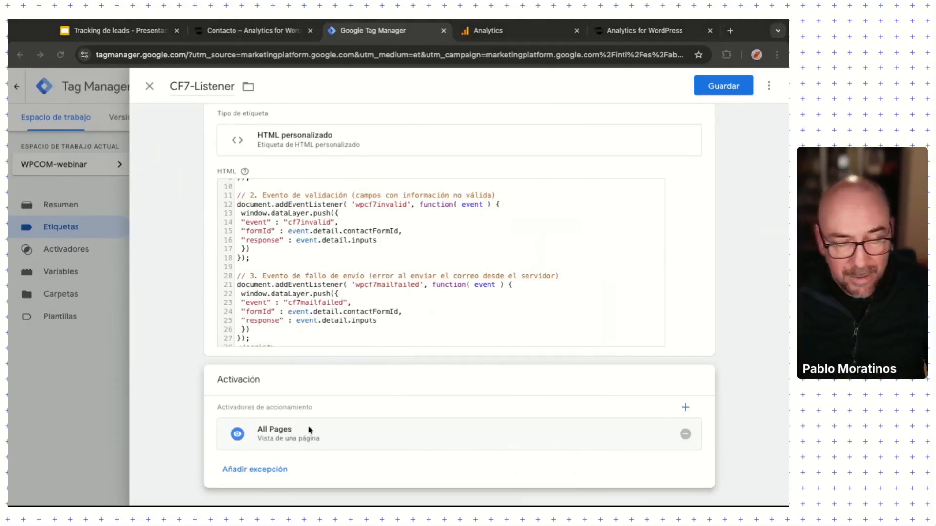
click(182, 443)
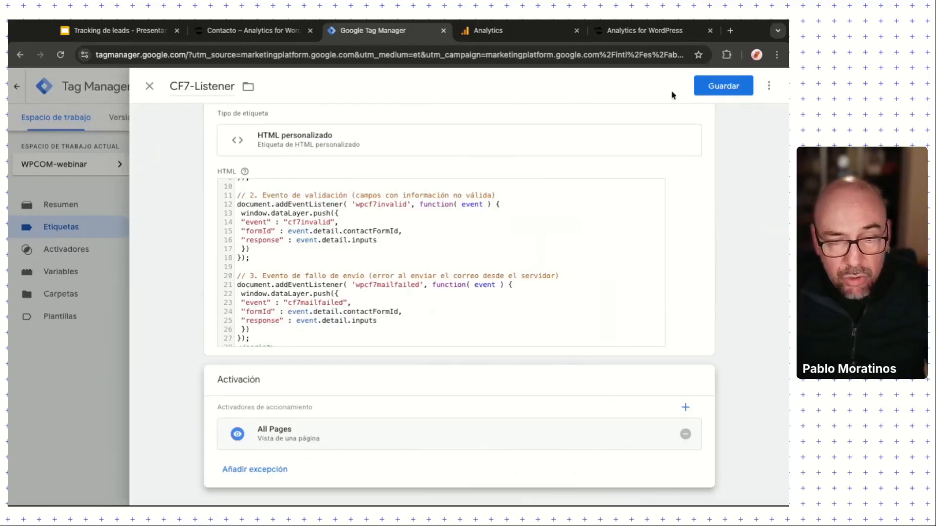
click(722, 87)
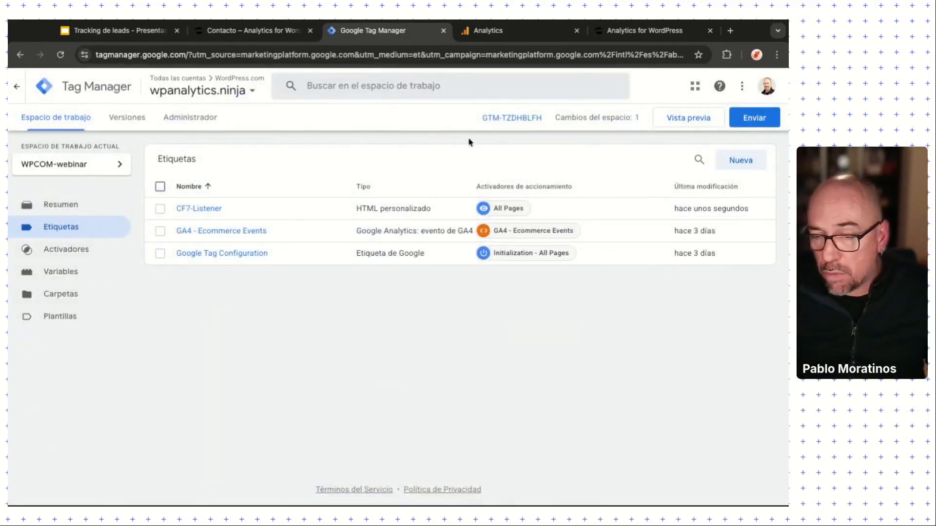
Step: Glance at the shop site and contact form tabs, then come back to Tag Manager
click(644, 31)
click(182, 63)
key(ctrl+c)
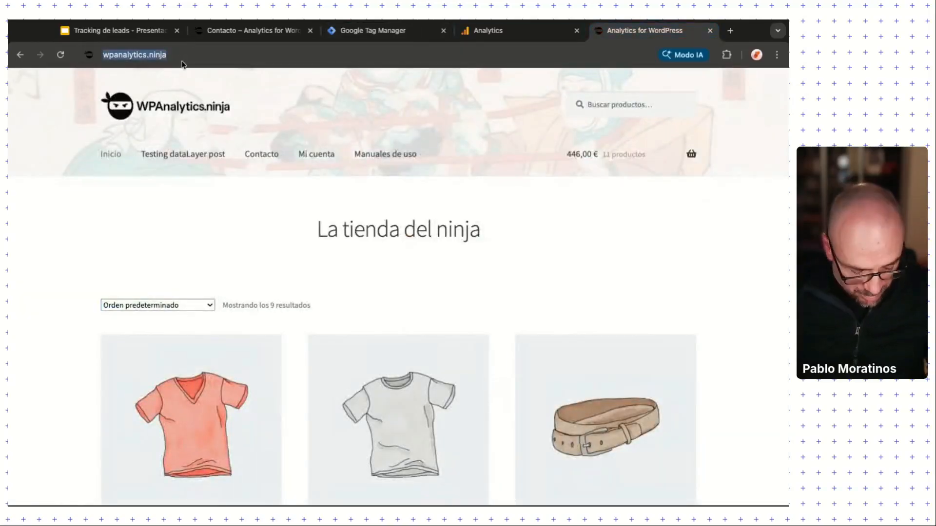
click(235, 33)
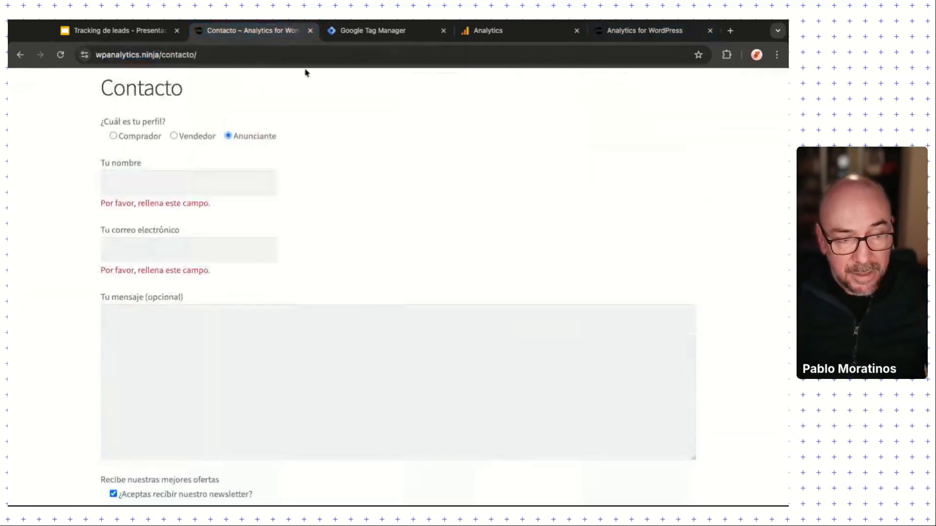
click(393, 39)
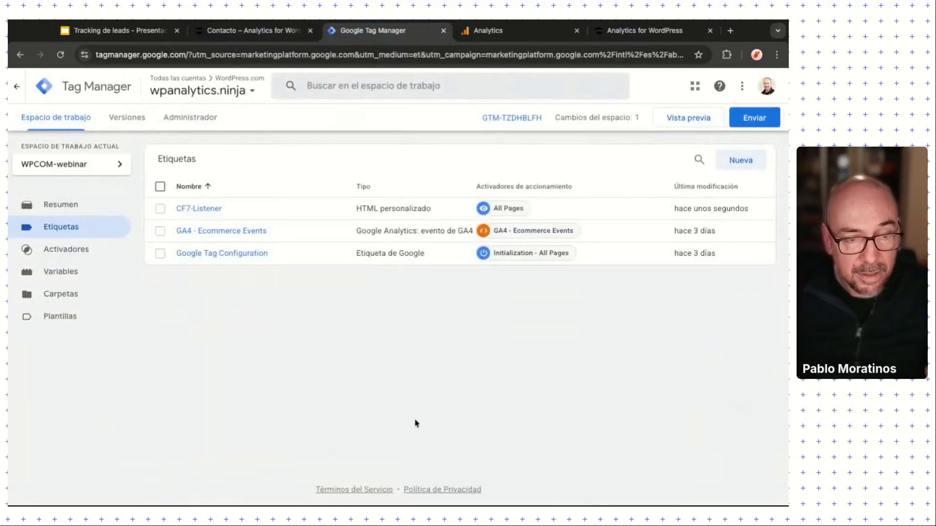
click(699, 120)
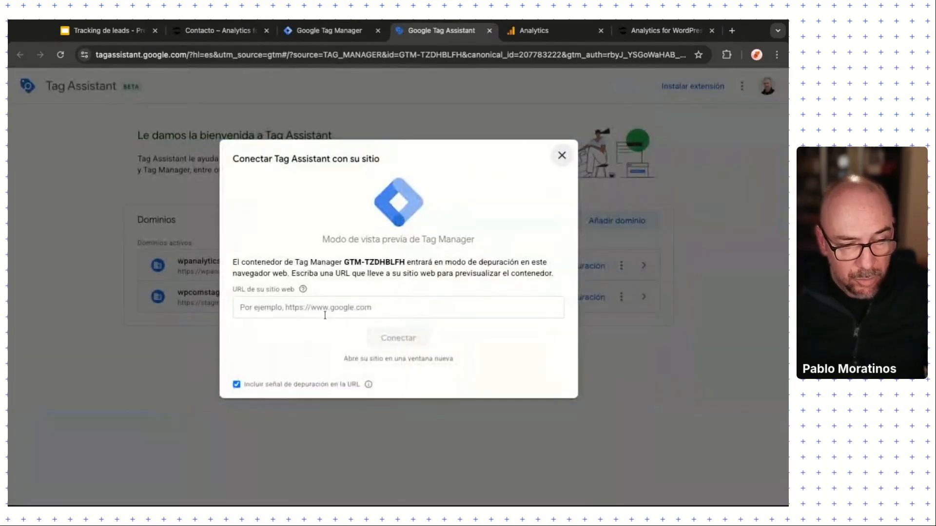
click(325, 310)
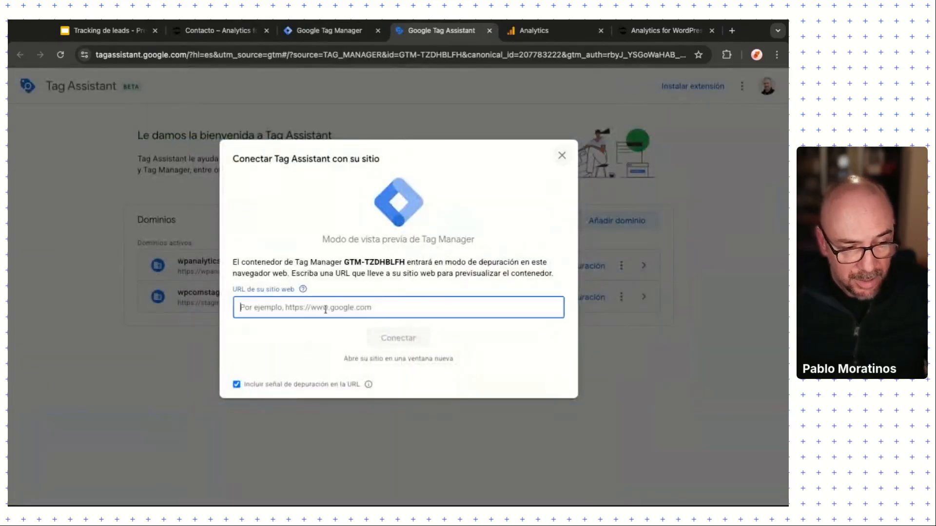
key(ctrl+v)
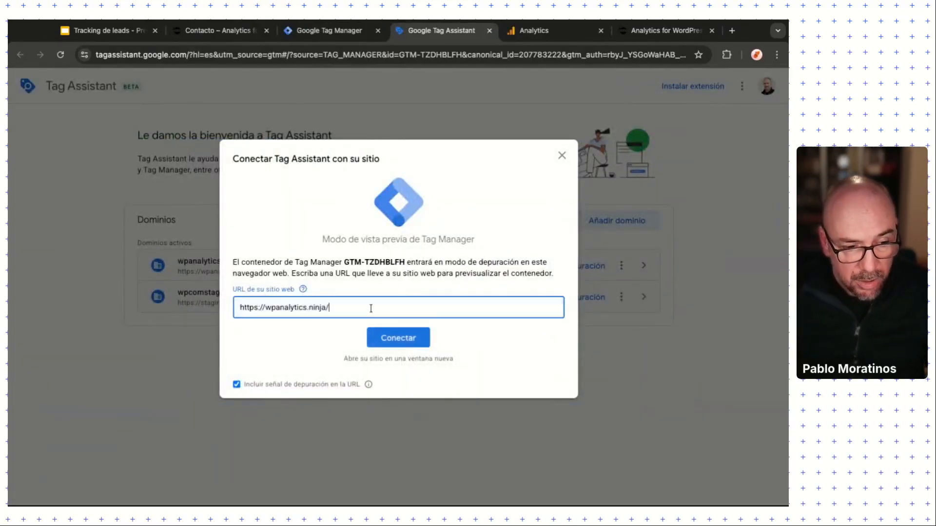
text(contacto/)
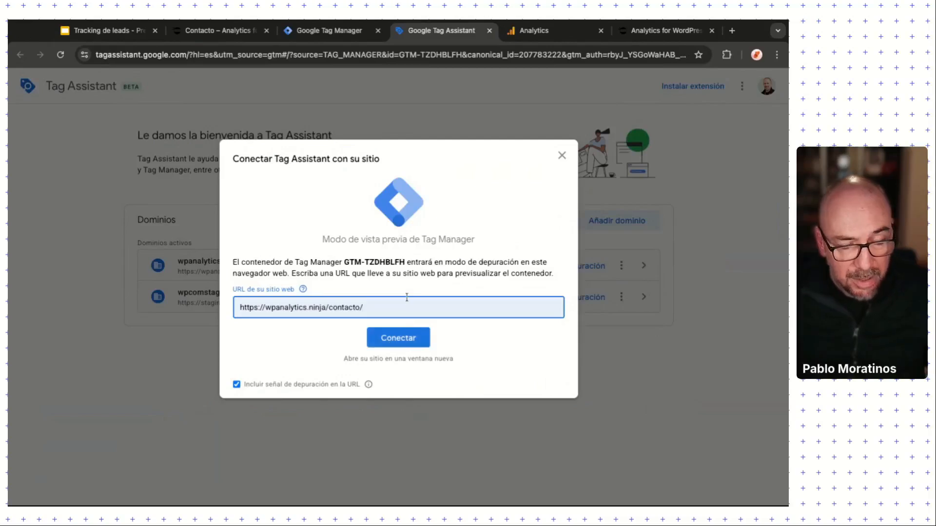
click(414, 345)
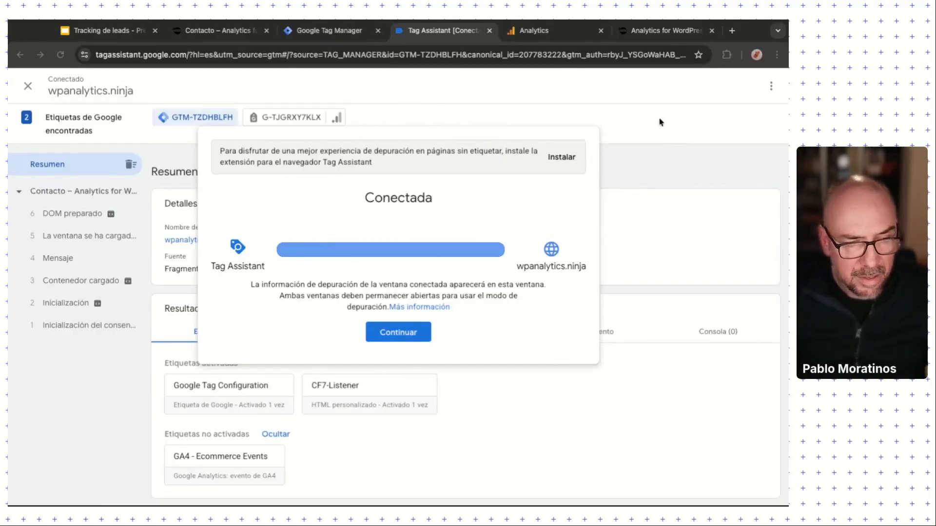
click(429, 330)
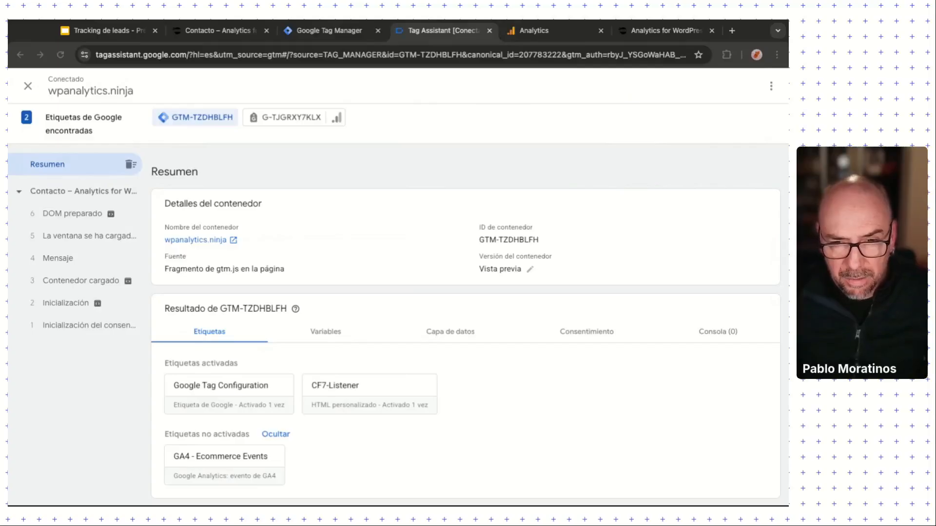
Step: Load the debug-enabled contact page, keeping only one Contacto tab open
click(731, 31)
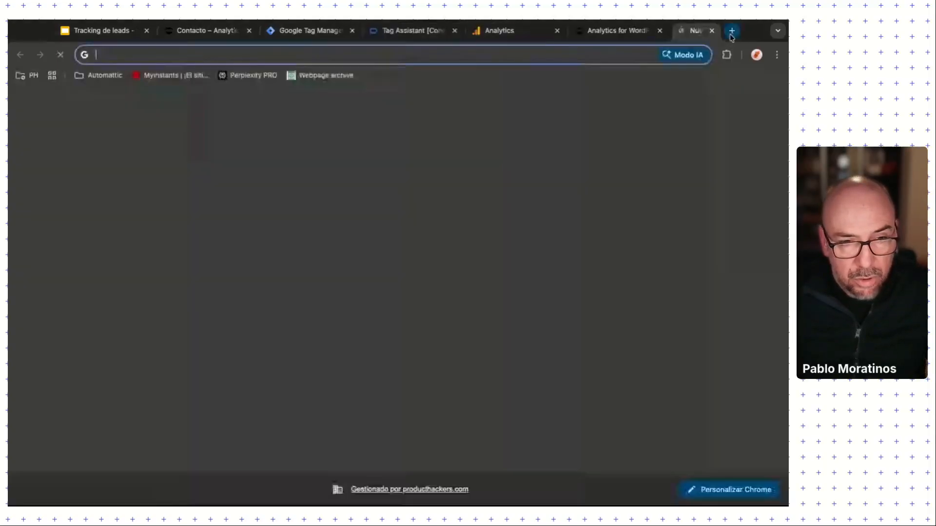
key(ctrl+v)
key(Return)
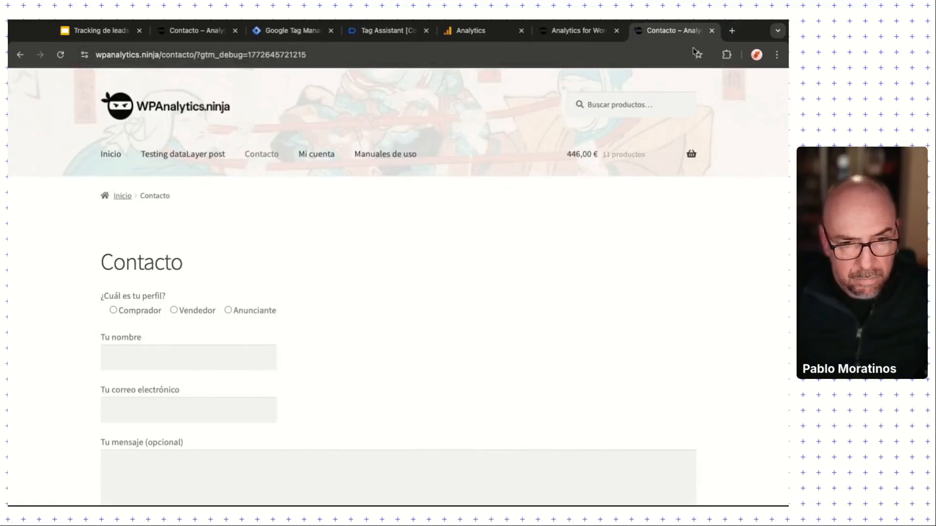
click(711, 30)
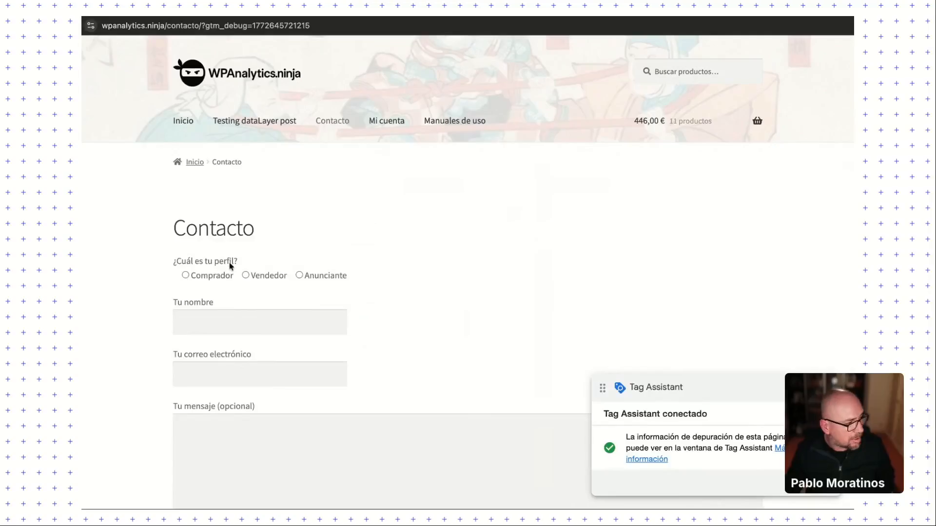
Step: Submit the form as Vendedor with a name, an e-mail, 'Mi mensaje' and newsletter consent
click(245, 272)
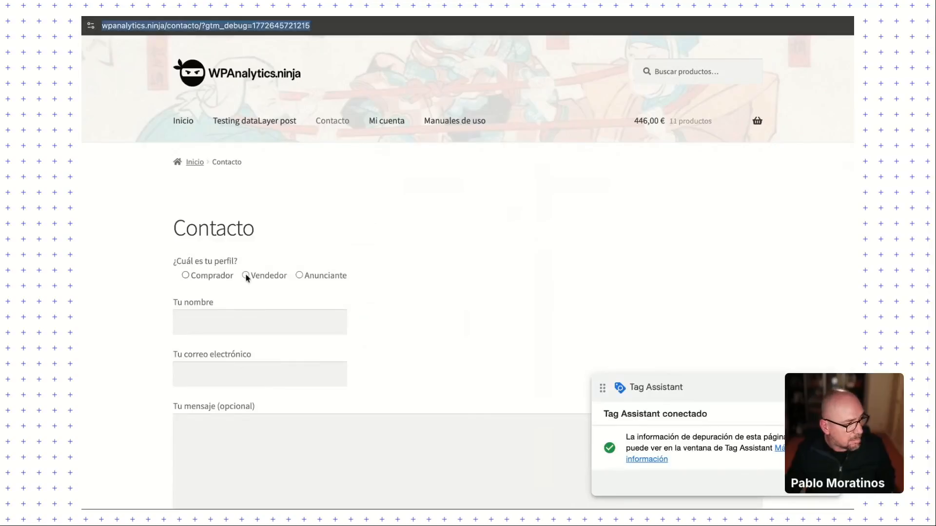
click(232, 317)
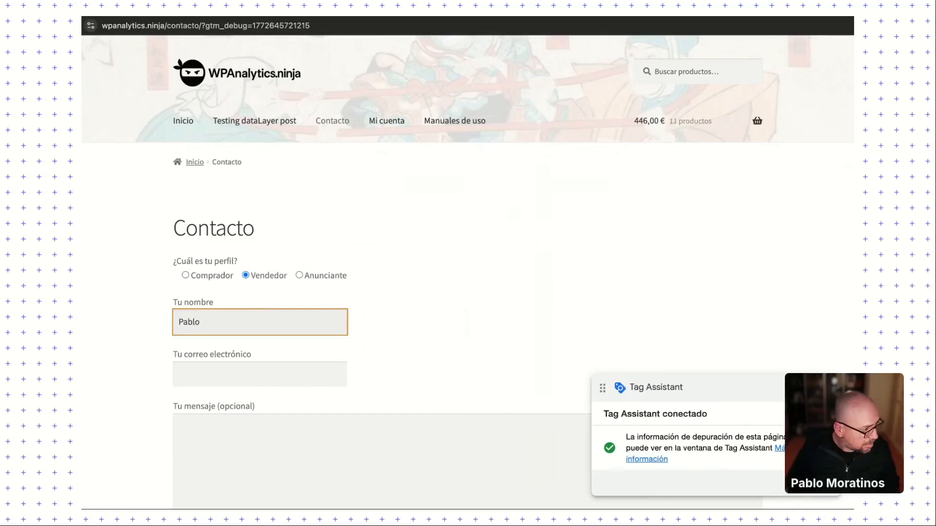
key(Tab)
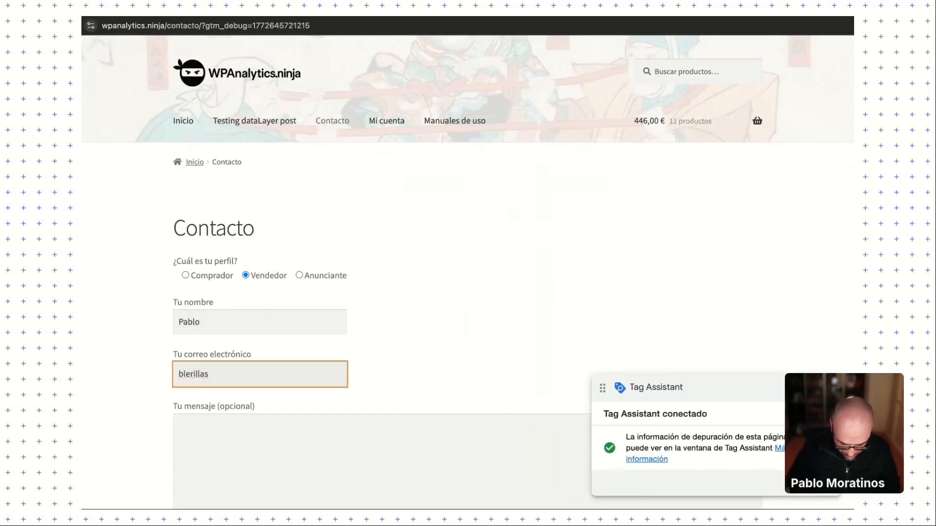
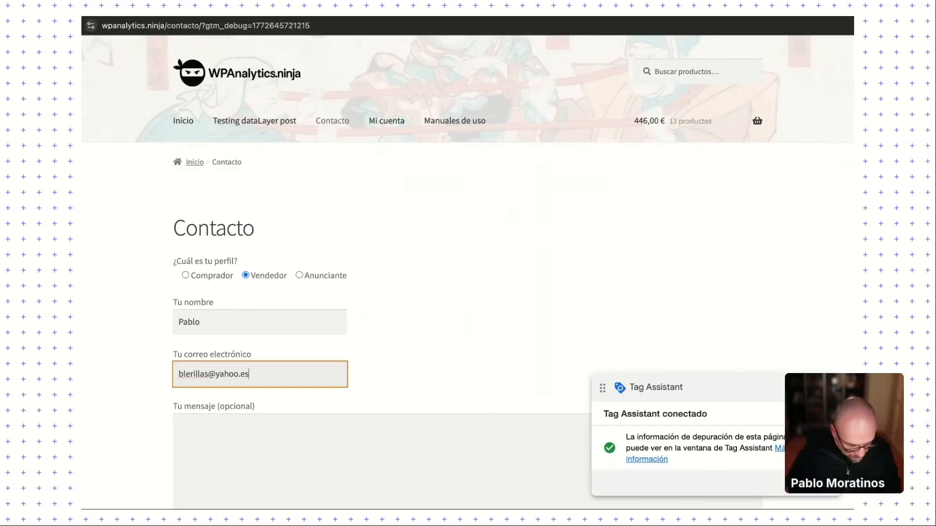
click(251, 422)
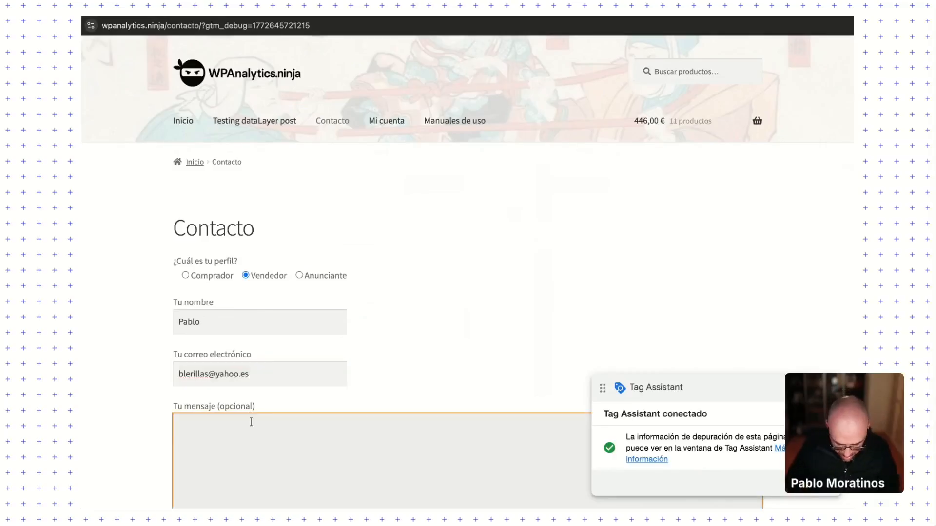
text(Mi mensaje)
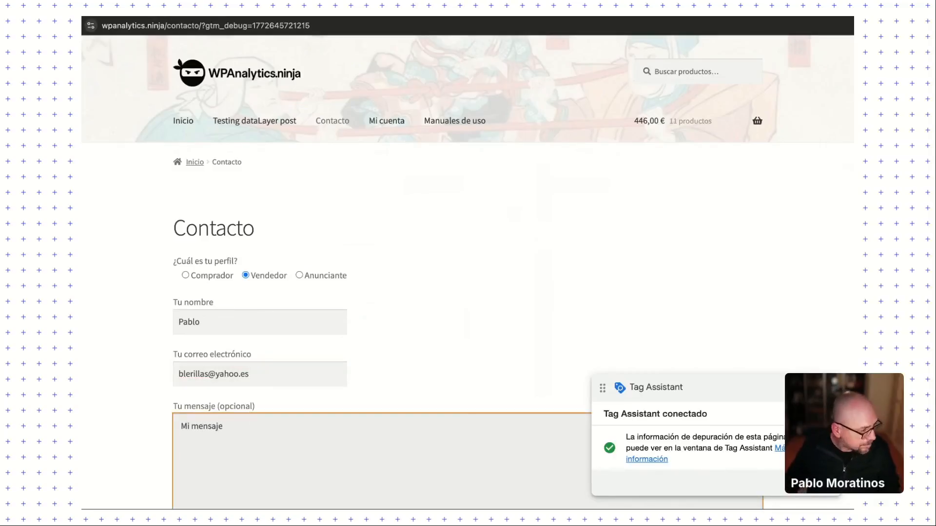
scroll(249, 408, down, 6)
click(186, 321)
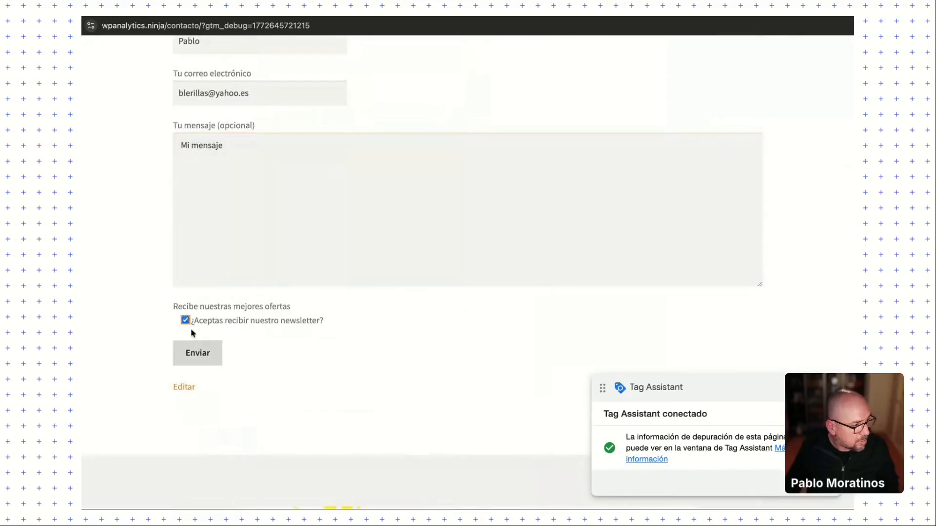
click(199, 348)
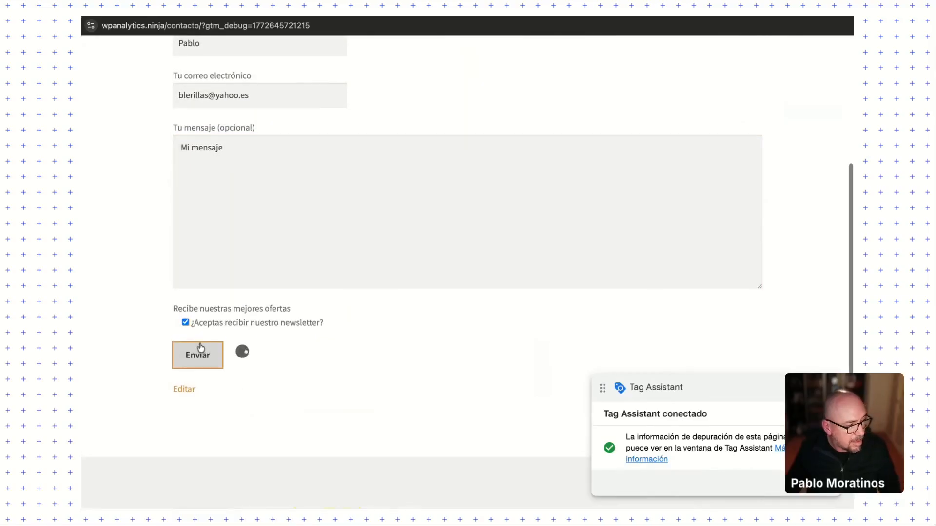
scroll(463, 375, up, 2)
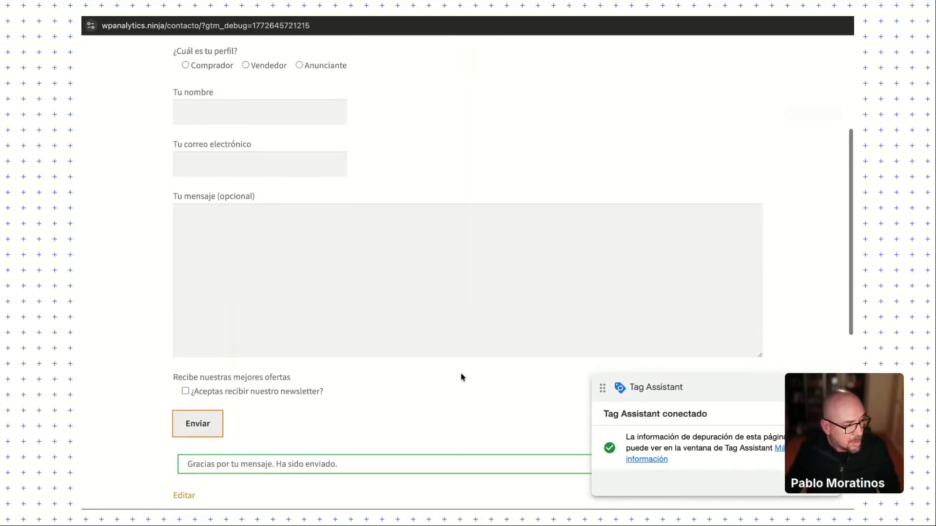
scroll(462, 377, down, 1)
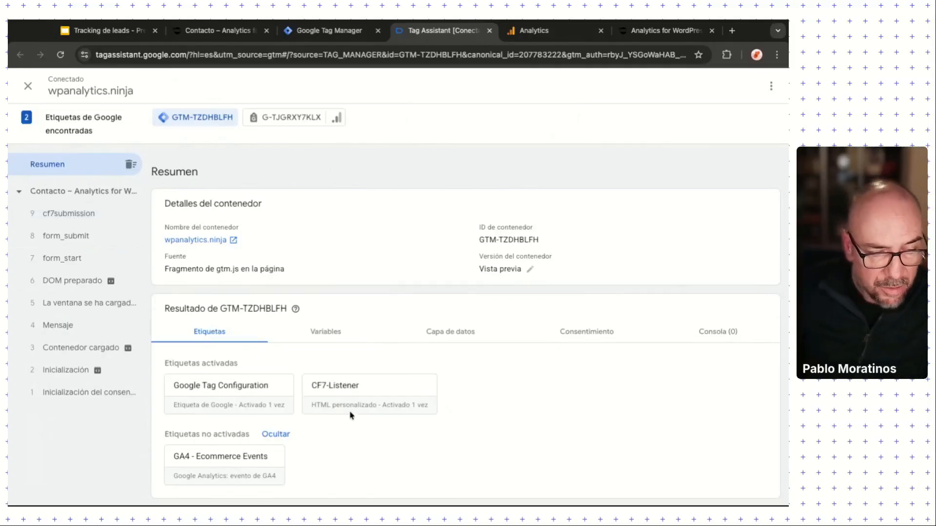
Step: Check the CF7-Listener tag details, then select the cf7submission event in the timeline
click(356, 386)
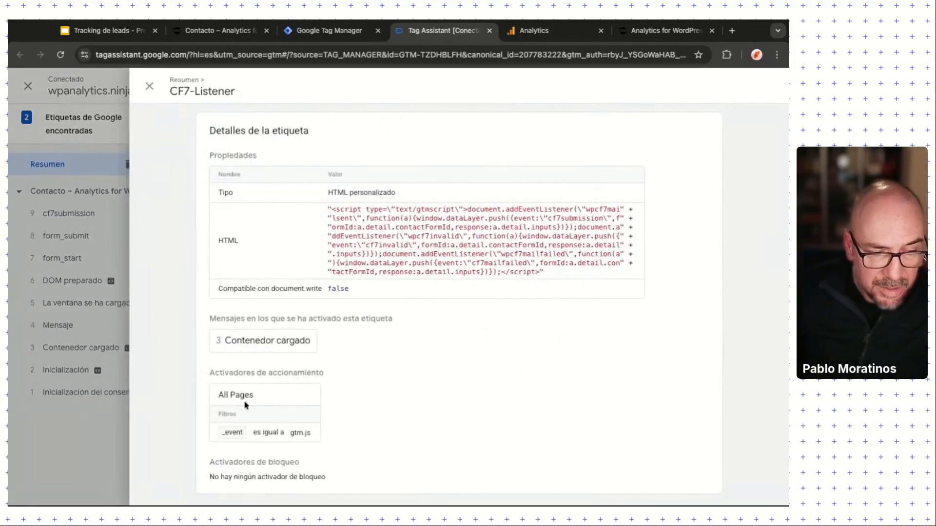
click(149, 86)
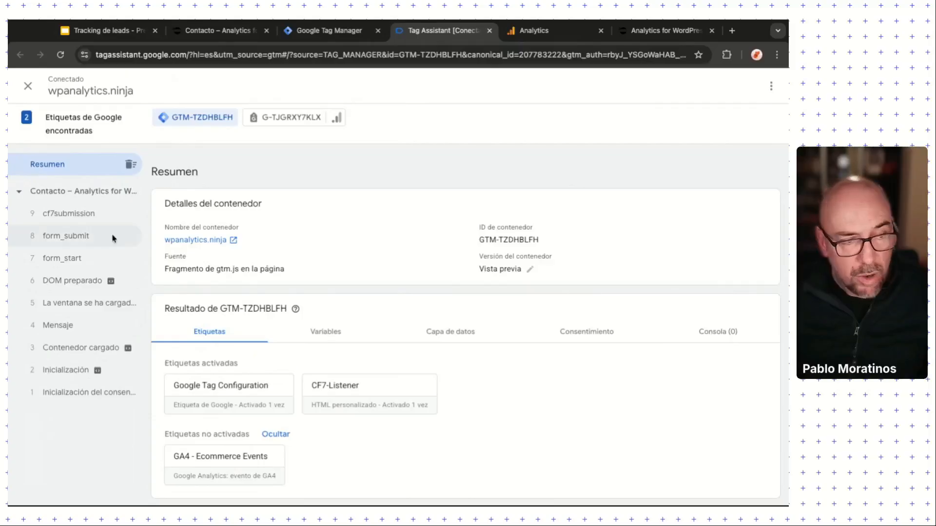
click(67, 214)
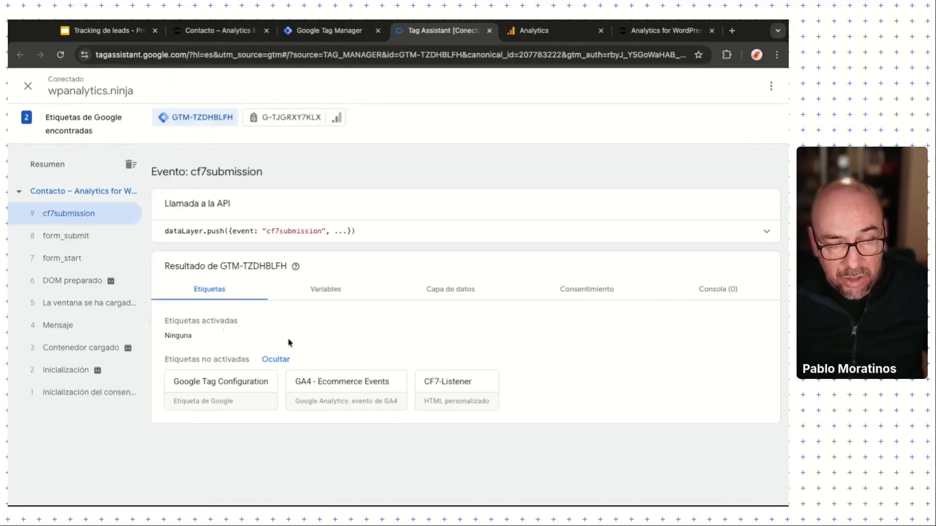
Step: Open the cf7submission Capa de datos view and highlight the event line
click(326, 292)
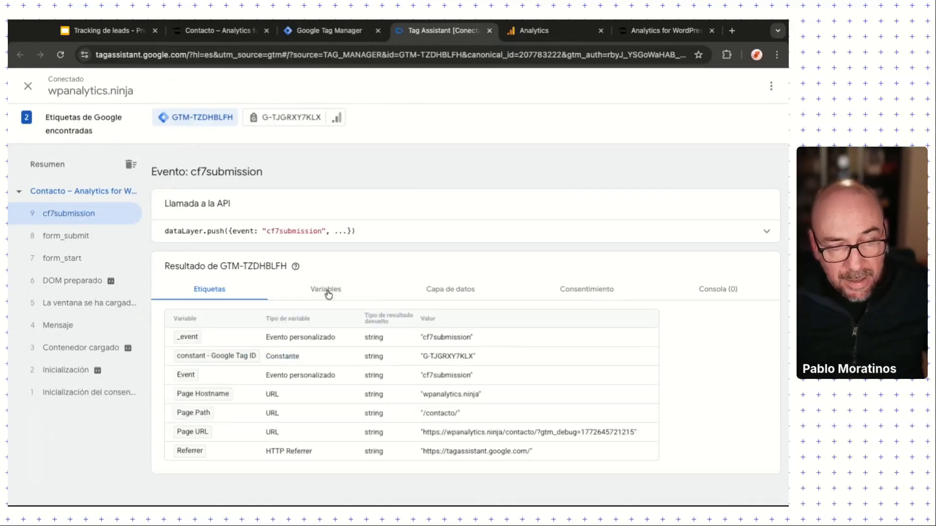
click(453, 294)
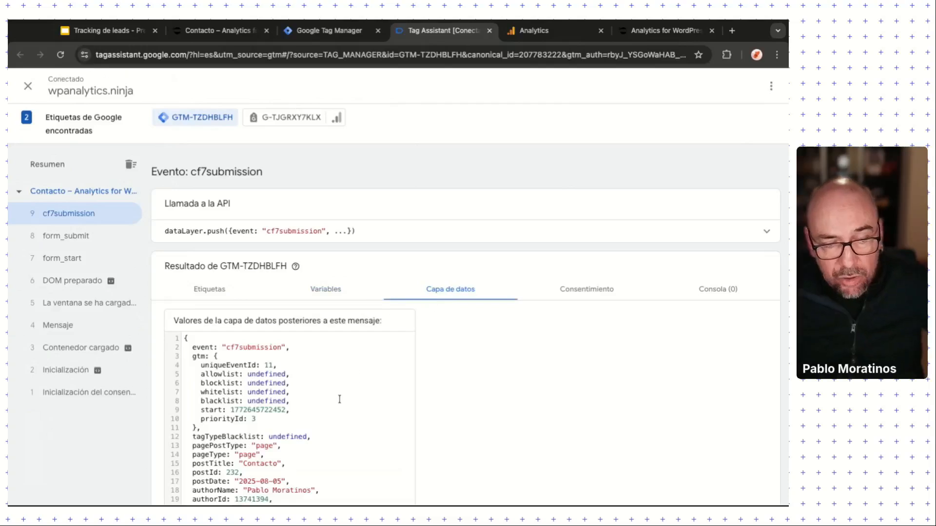
scroll(334, 399, down, 3)
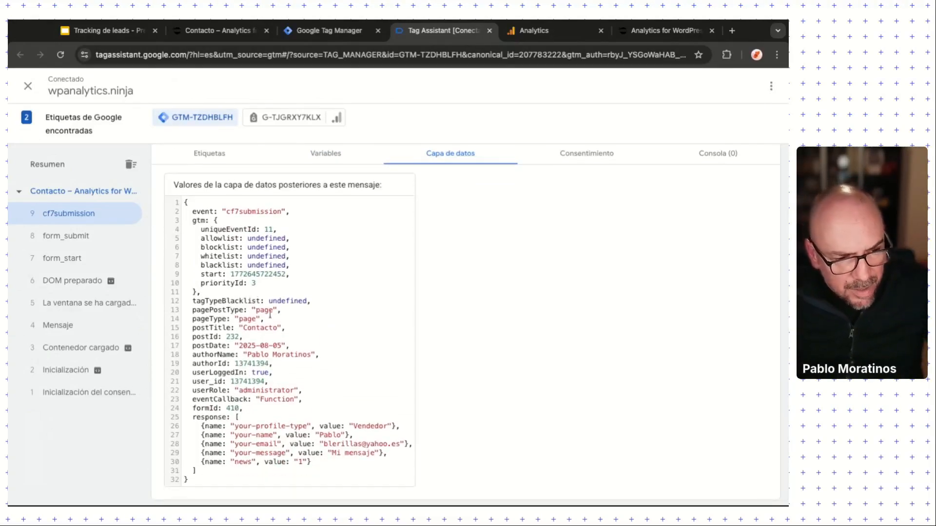
scroll(271, 312, up, 1)
drag(191, 218, 277, 218)
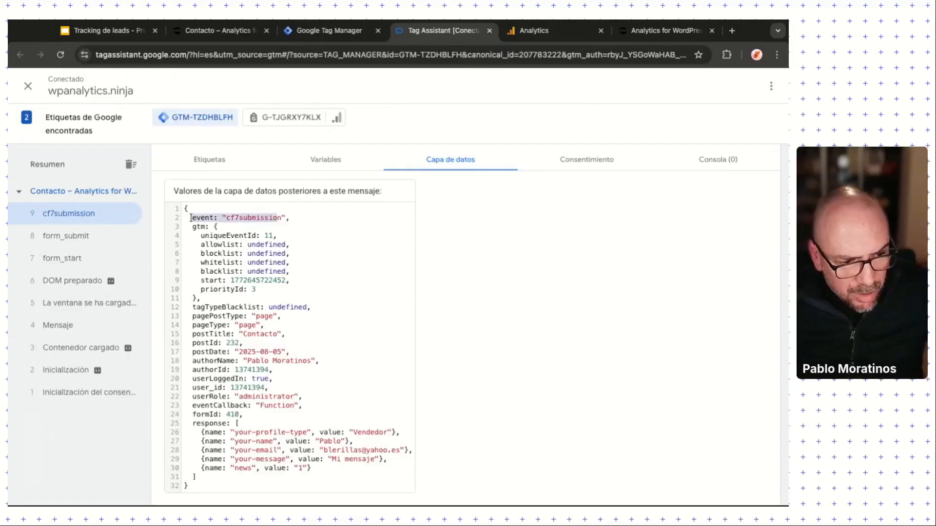
triple_click(191, 218)
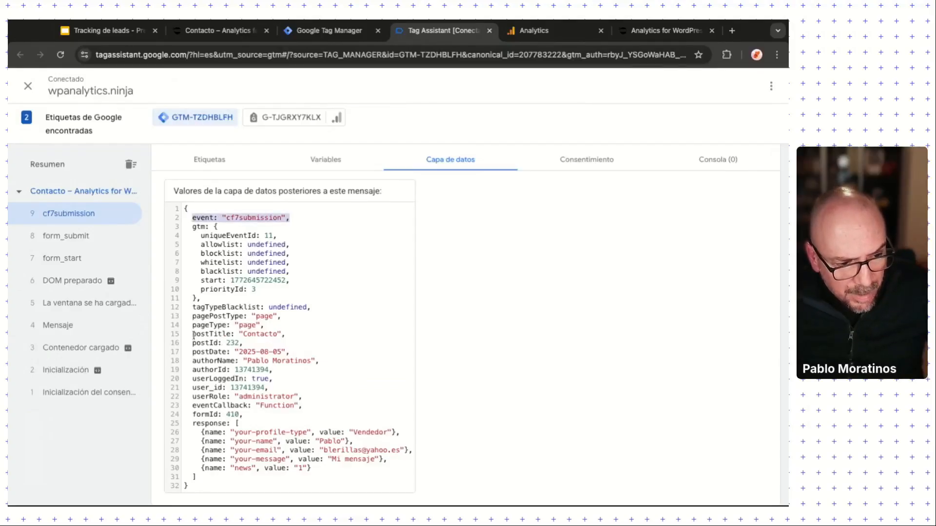
Step: Highlight the page fields, the response list and the formId value 410
drag(192, 316, 302, 405)
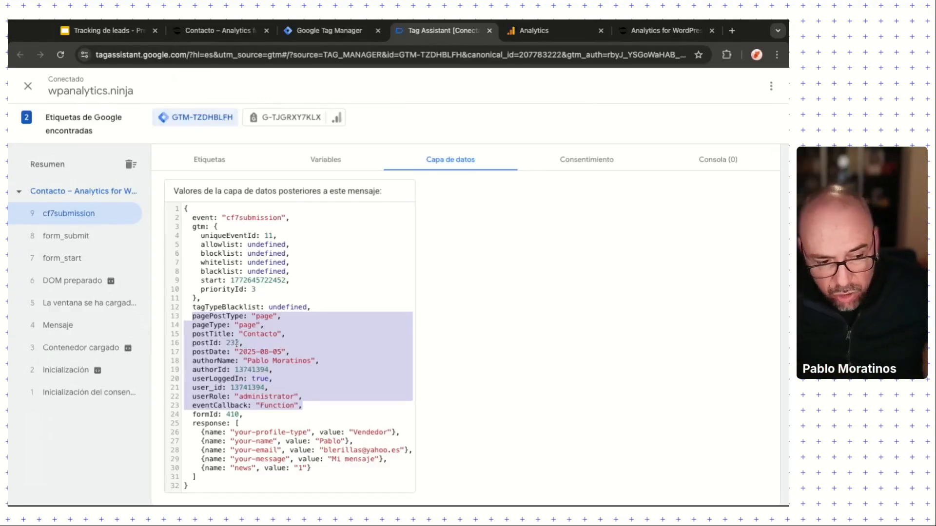
scroll(257, 375, down, 1)
drag(194, 406, 311, 459)
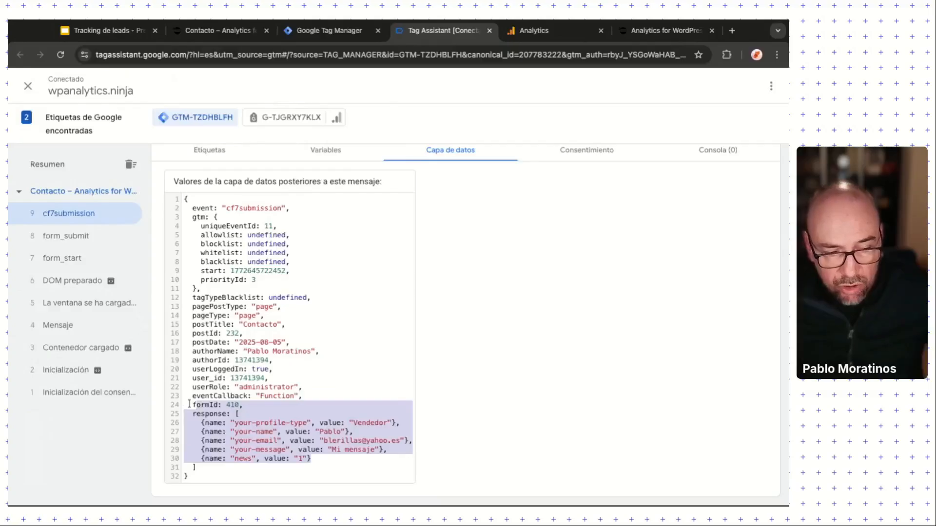
drag(190, 405, 311, 459)
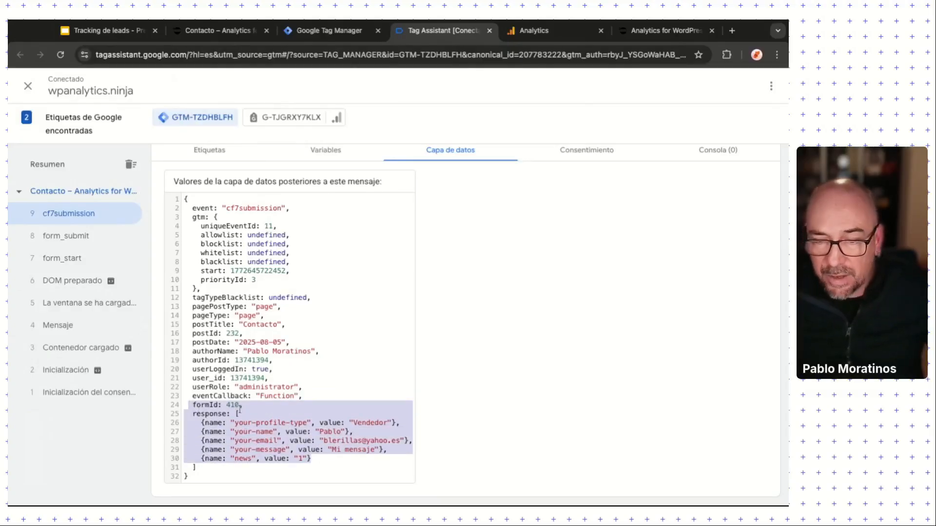
drag(240, 405, 226, 405)
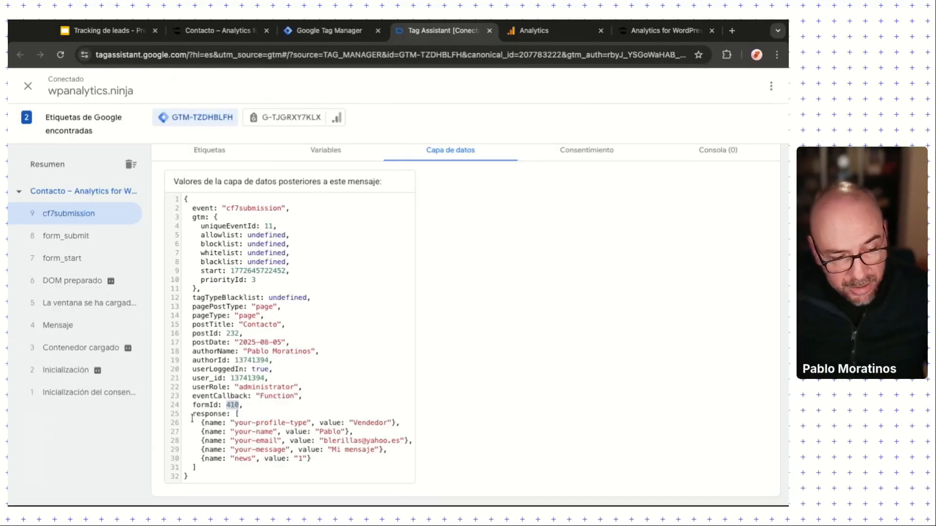
Step: Highlight the your-profile-type (Vendedor) and your-name fields in the cf7submission response data
drag(193, 414, 310, 458)
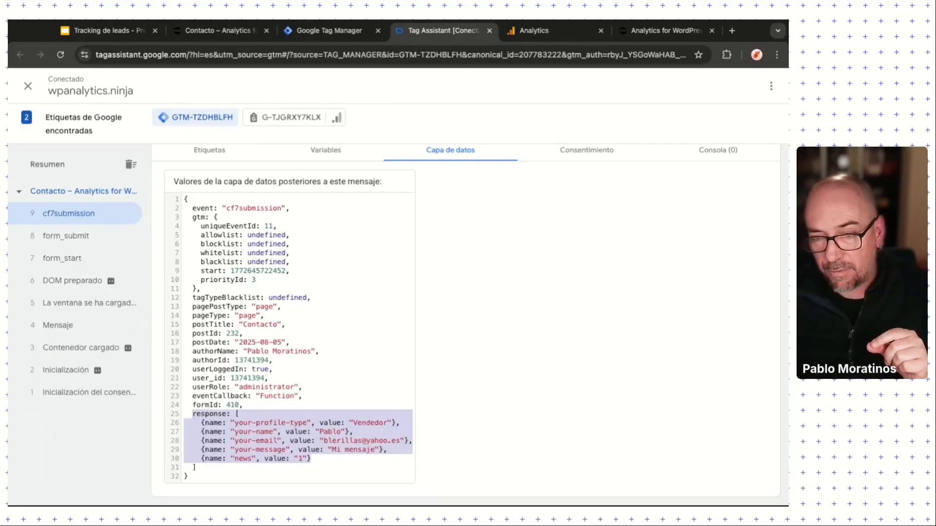
click(251, 427)
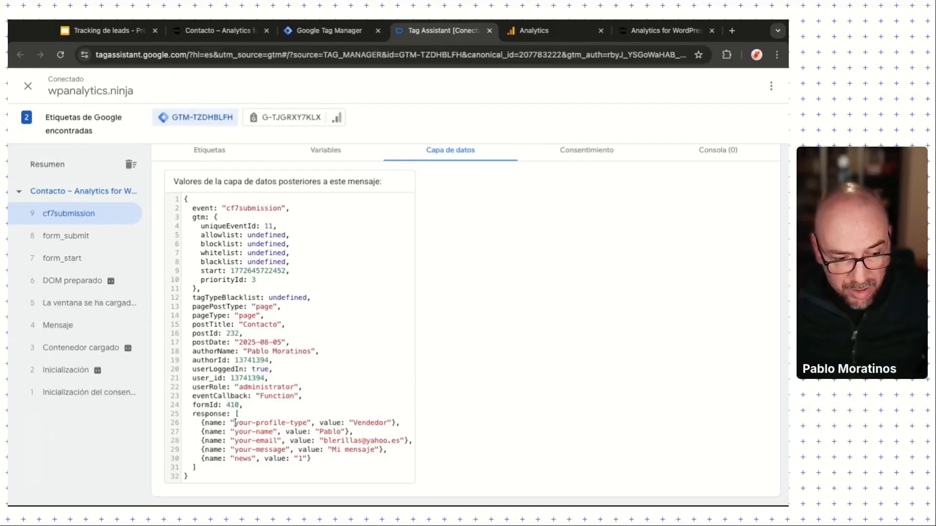
drag(235, 423, 306, 422)
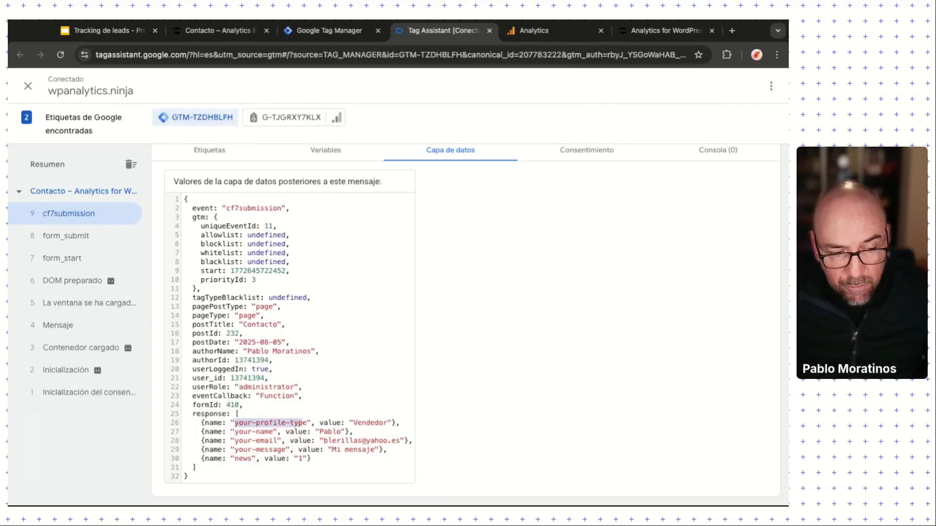
double_click(362, 422)
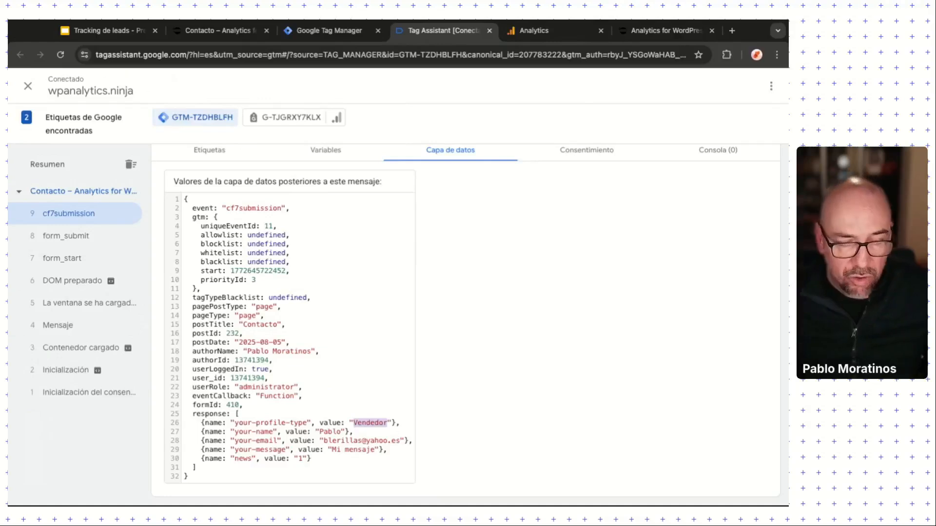
double_click(243, 432)
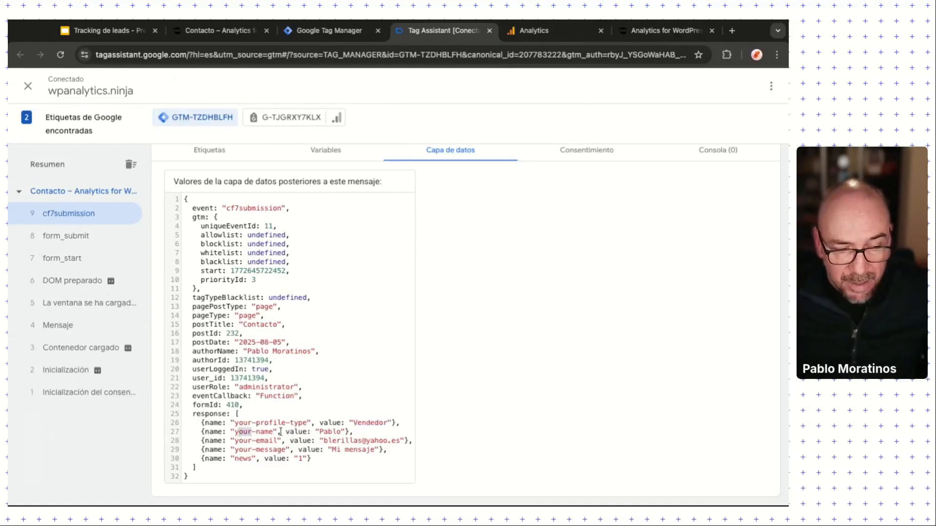
double_click(329, 432)
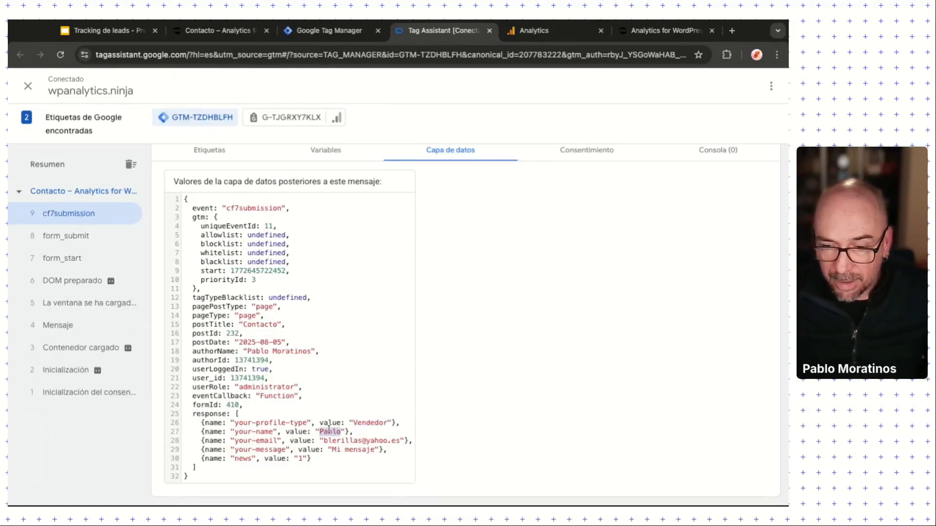
Step: Highlight the your-email, your-message ('Mi mensaje') and newsletter (1) fields, then return to the Contacto tab
double_click(246, 441)
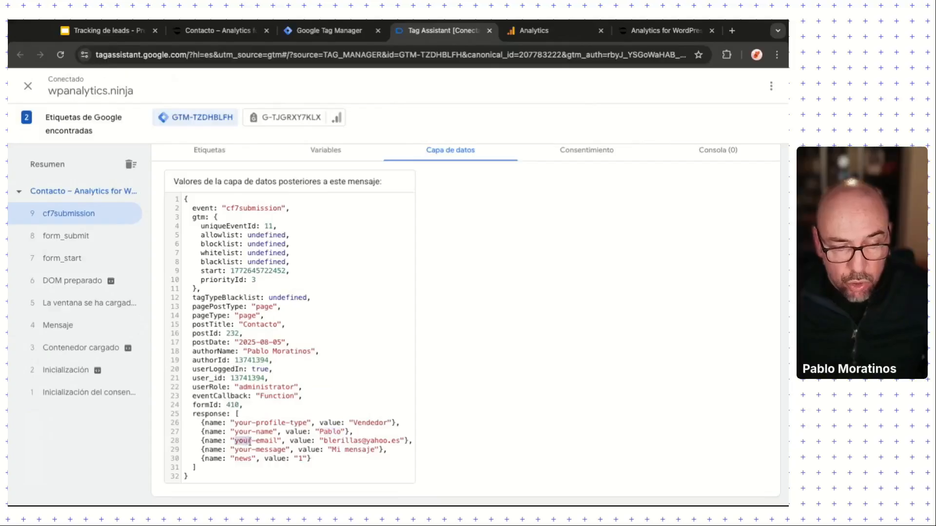
double_click(342, 441)
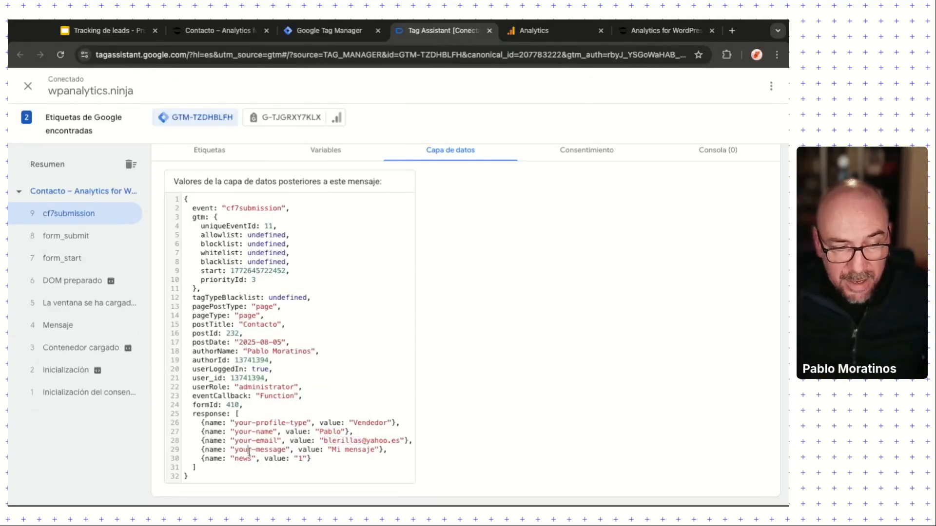
double_click(243, 449)
drag(333, 449, 374, 450)
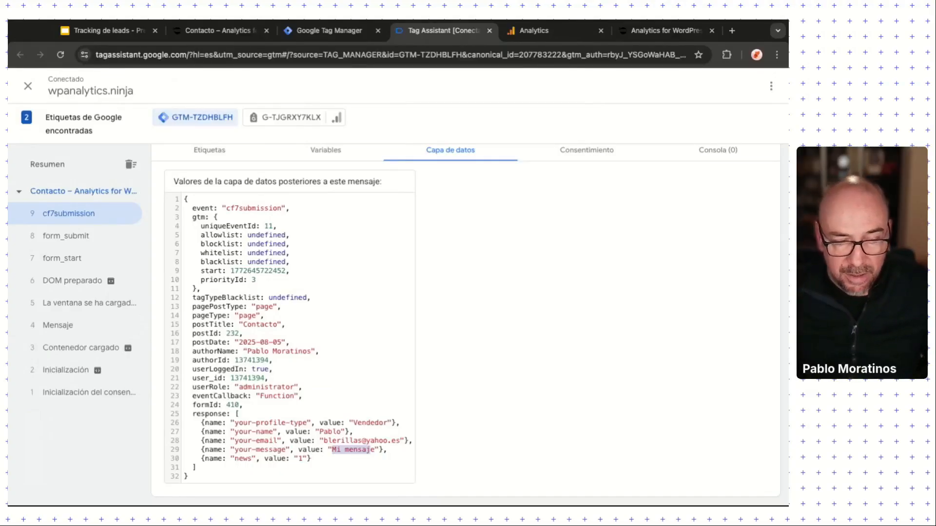
double_click(301, 458)
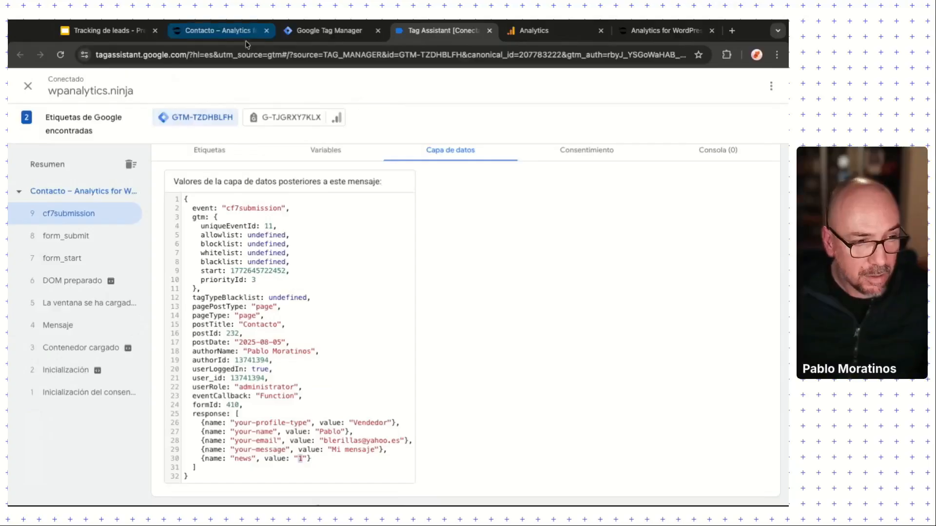
click(218, 30)
Step: Load the site's wp-admin dashboard and open the Contact Form 7 forms list
click(176, 56)
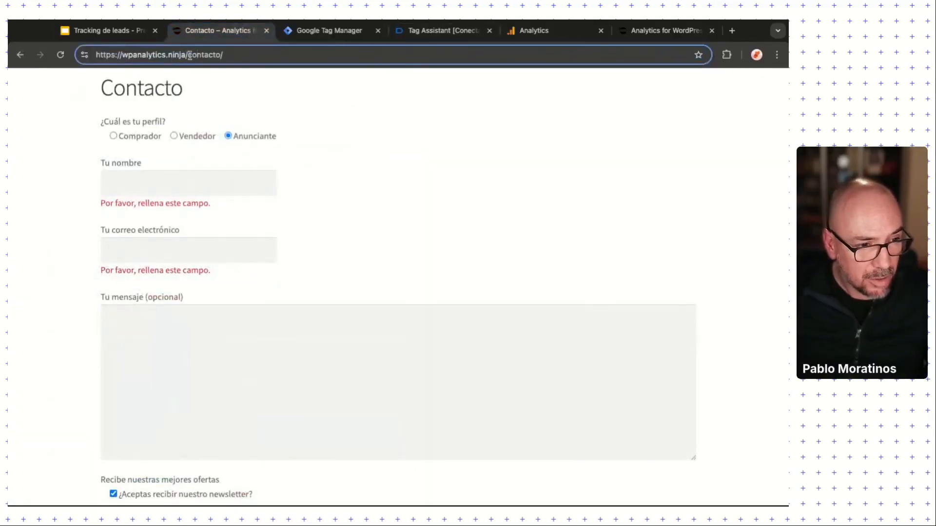
drag(189, 55, 395, 68)
text(wp-admin)
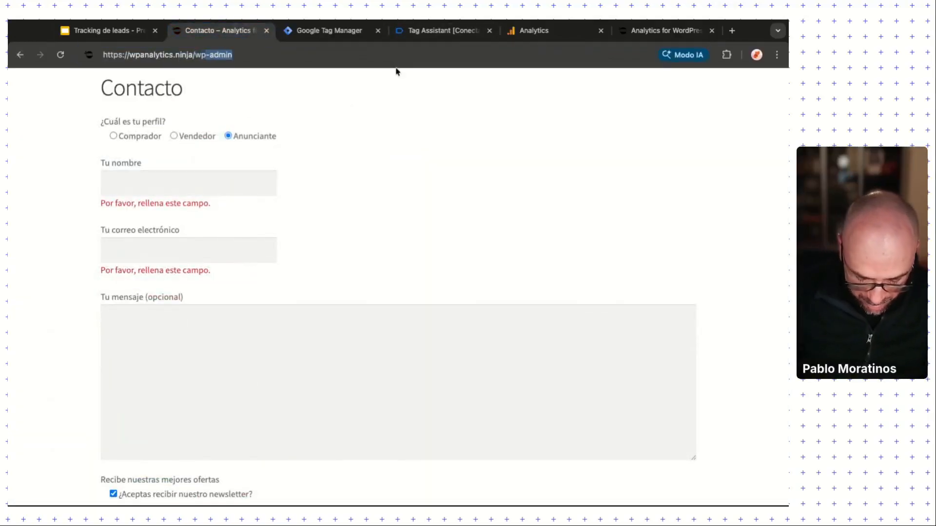
key(Return)
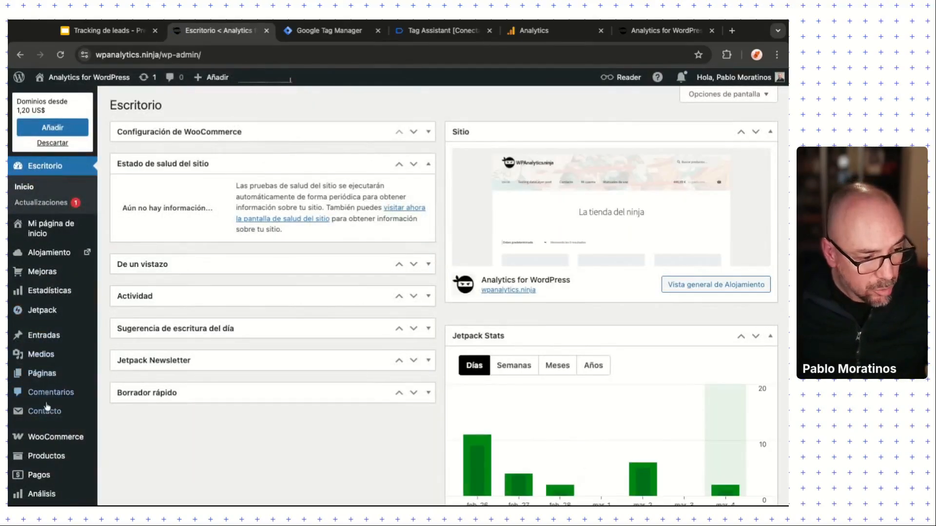
click(44, 414)
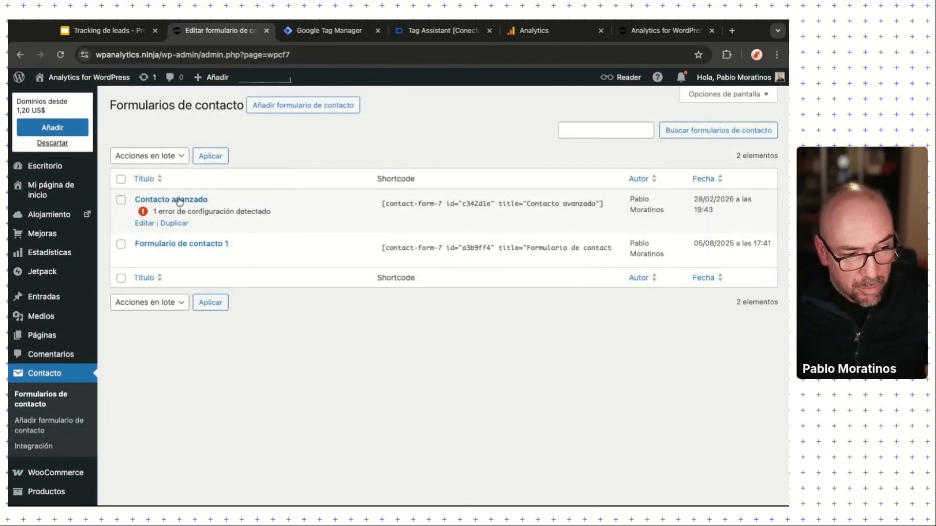
Step: Read the Contacto avanzado form's post ID 410 from its edit-page URL
click(182, 202)
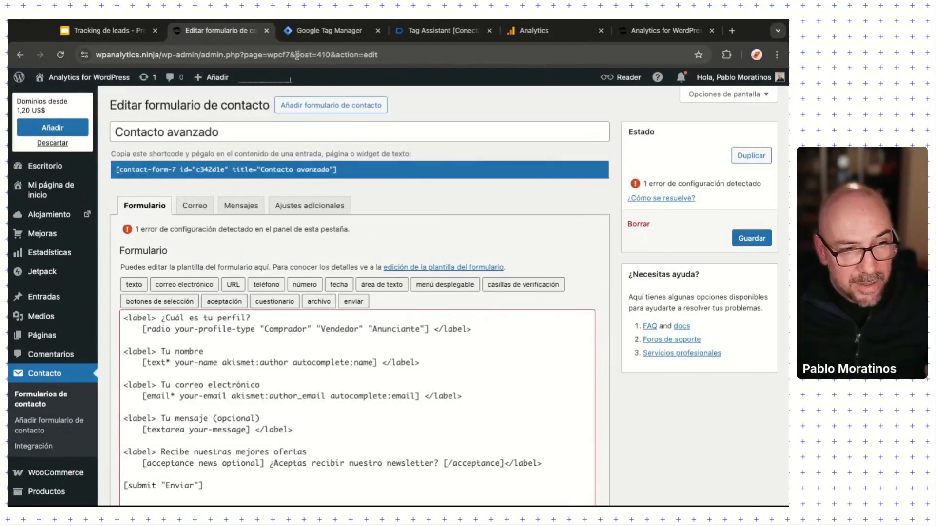
click(307, 55)
double_click(331, 54)
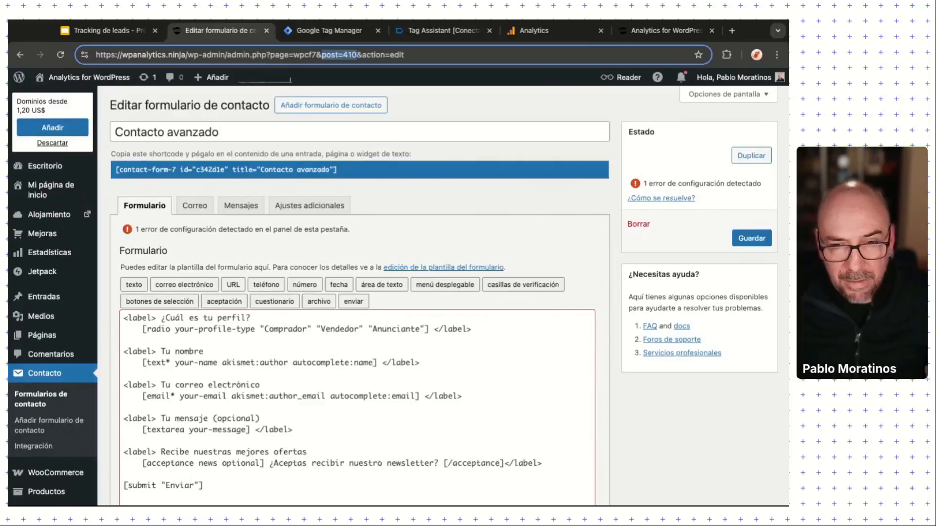
key(super+Tab)
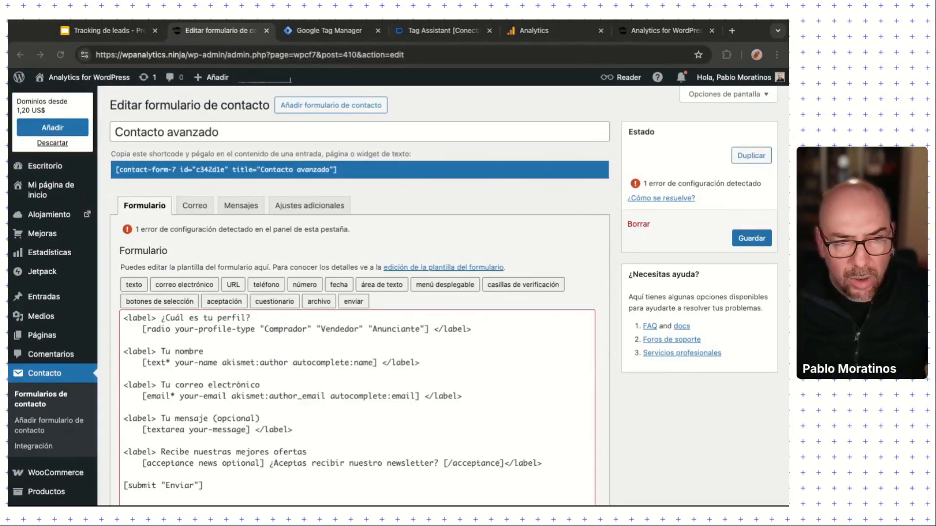
key(super+Tab)
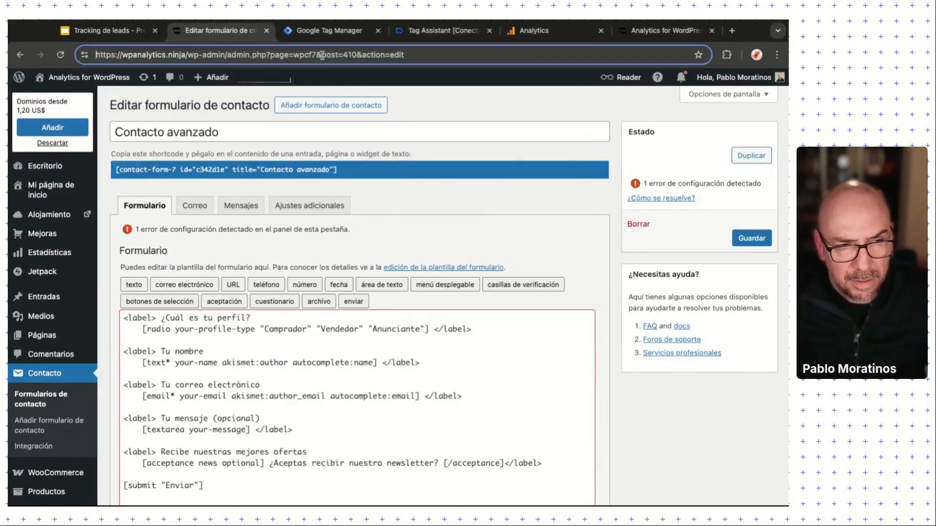
drag(323, 55, 357, 54)
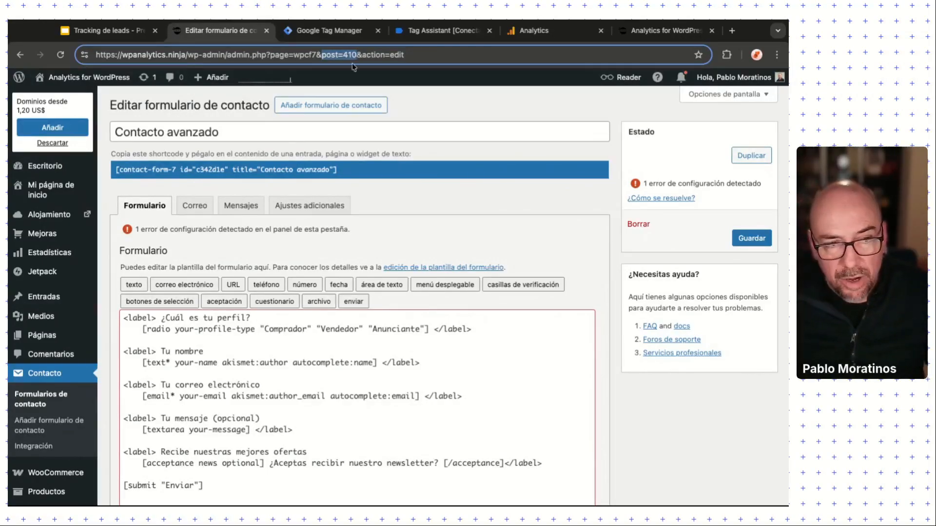
Step: Read Formulario de contacto 1's post ID 231 from its URL and return to Tag Manager
click(41, 403)
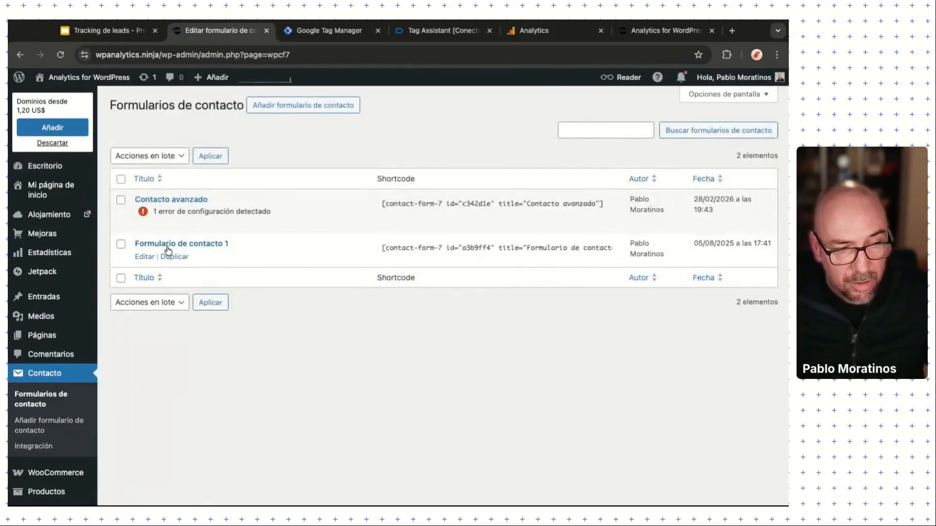
click(168, 245)
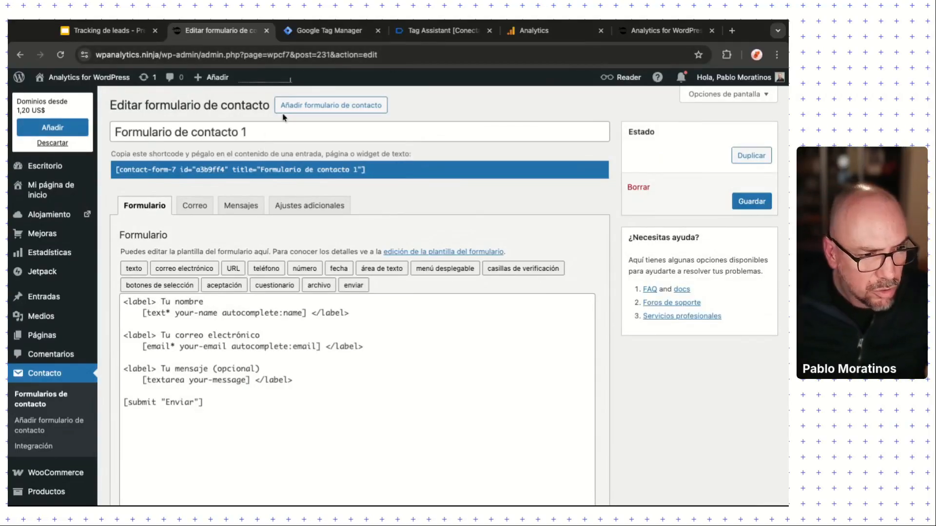
click(311, 53)
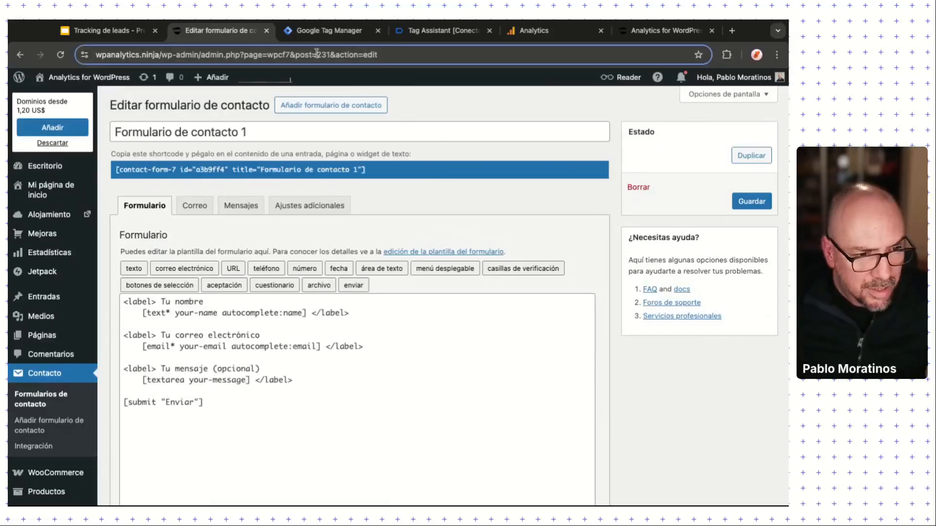
double_click(349, 54)
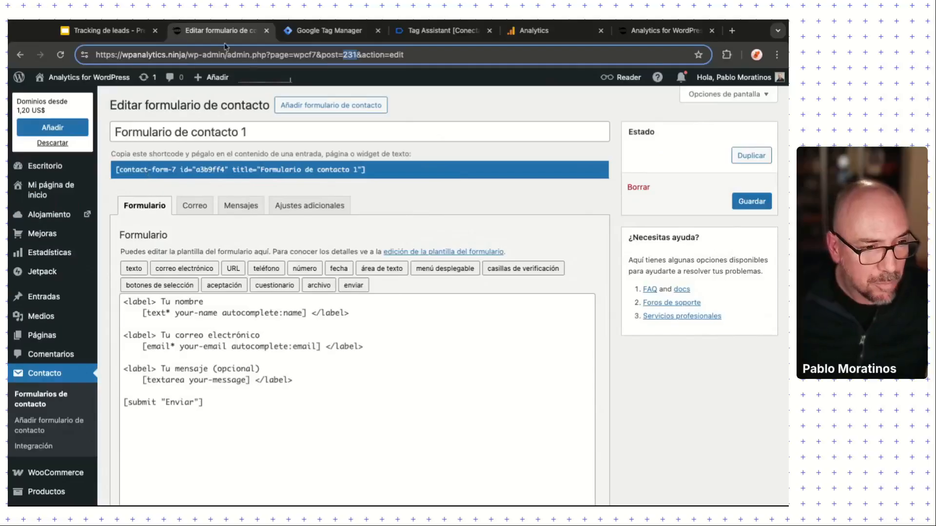
click(324, 30)
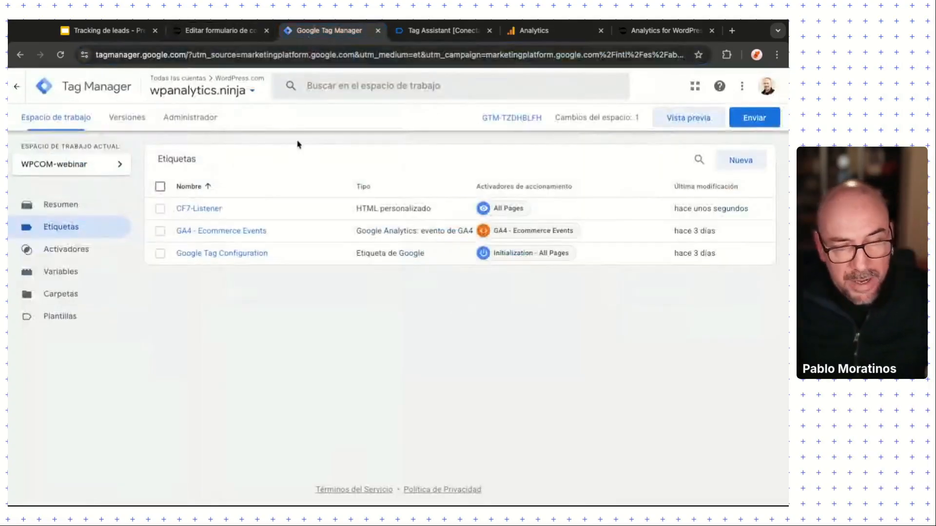
Step: Review the cf7submission data layer with formId 410 and profile Vendedor, then return to Tag Manager
click(417, 33)
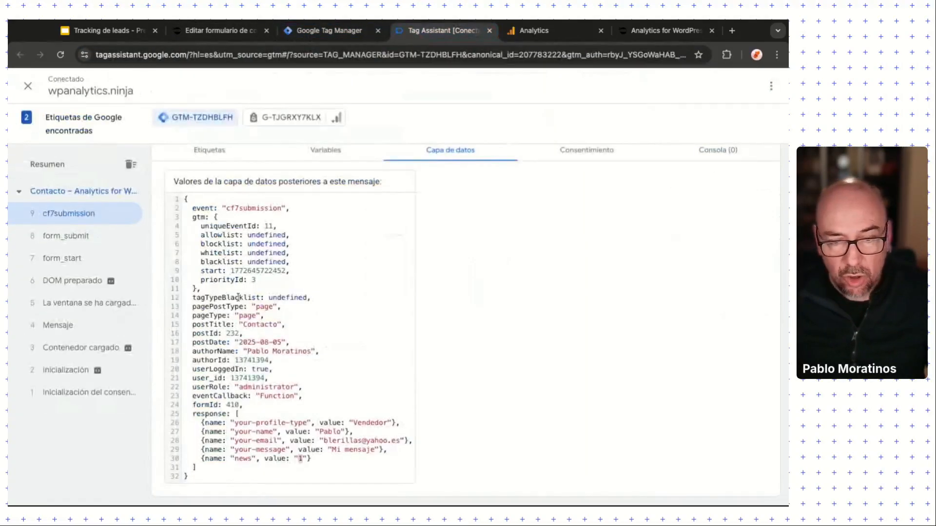
scroll(238, 293, up, 1)
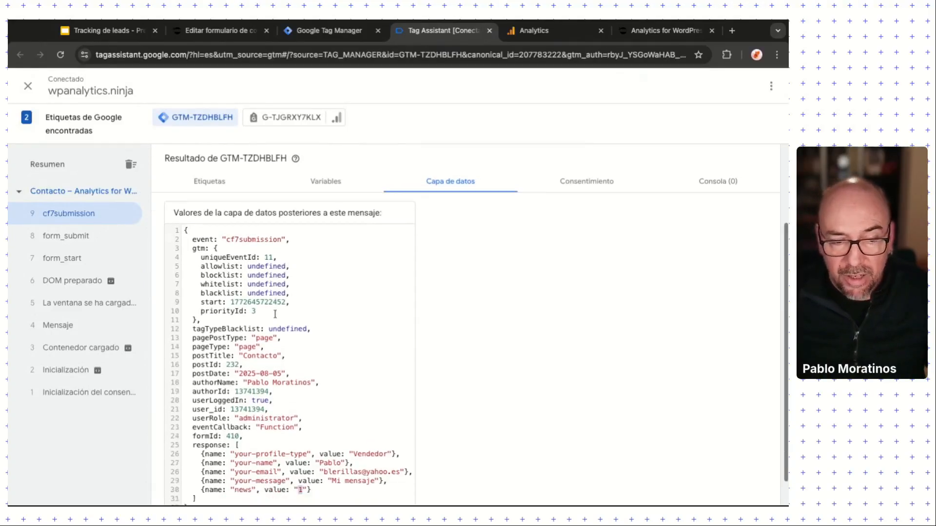
scroll(286, 280, down, 1)
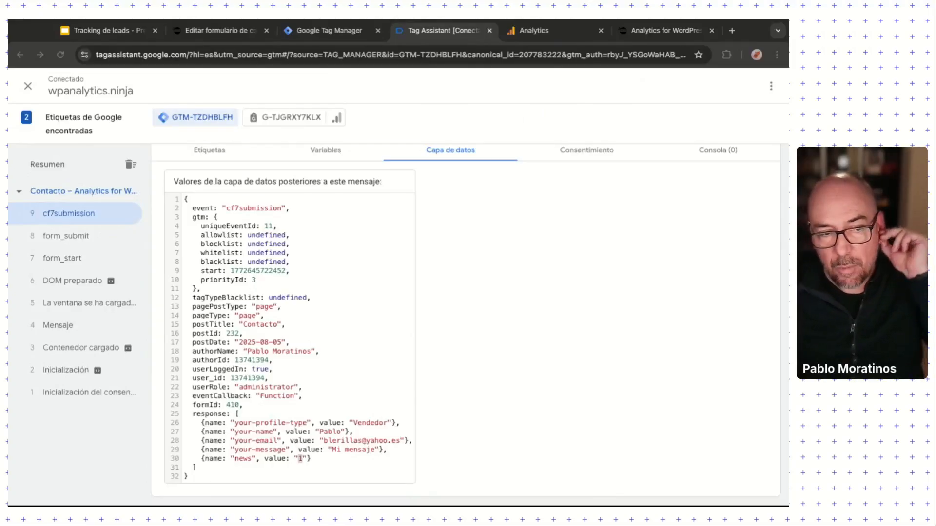
click(329, 30)
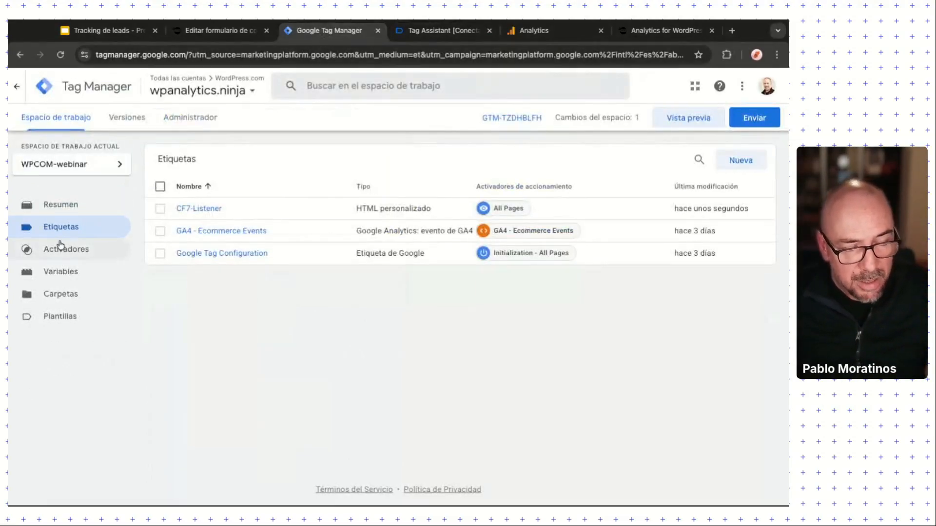
Step: Create a new tag and name it GA4-generate_lead
click(750, 163)
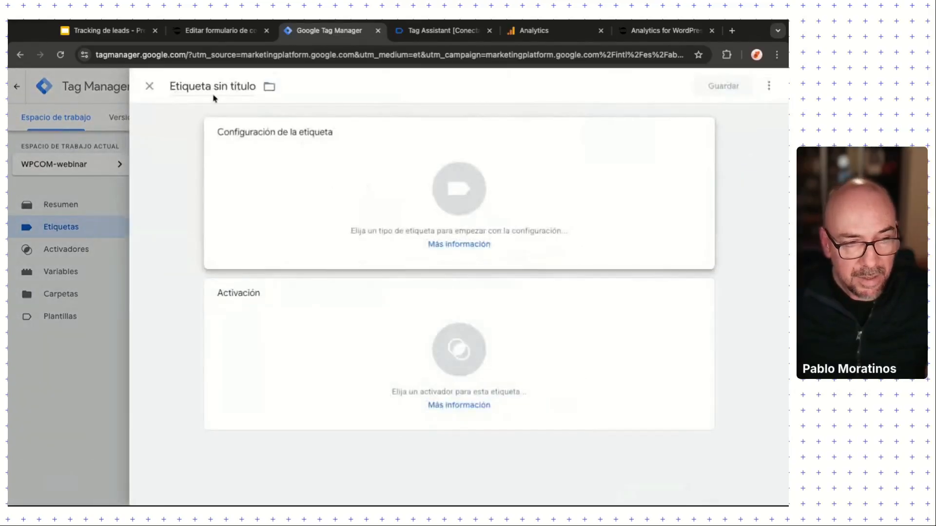
click(185, 85)
text(G)
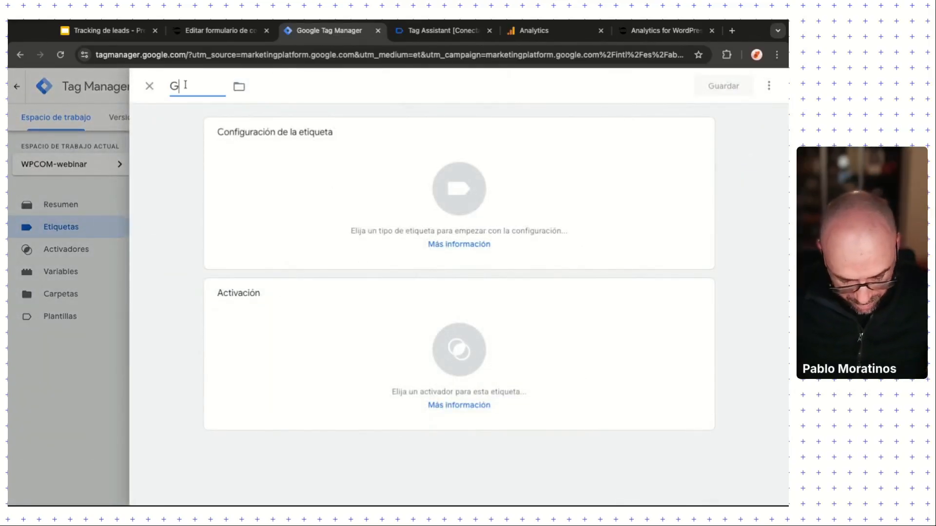
text(A$)
text(4-)
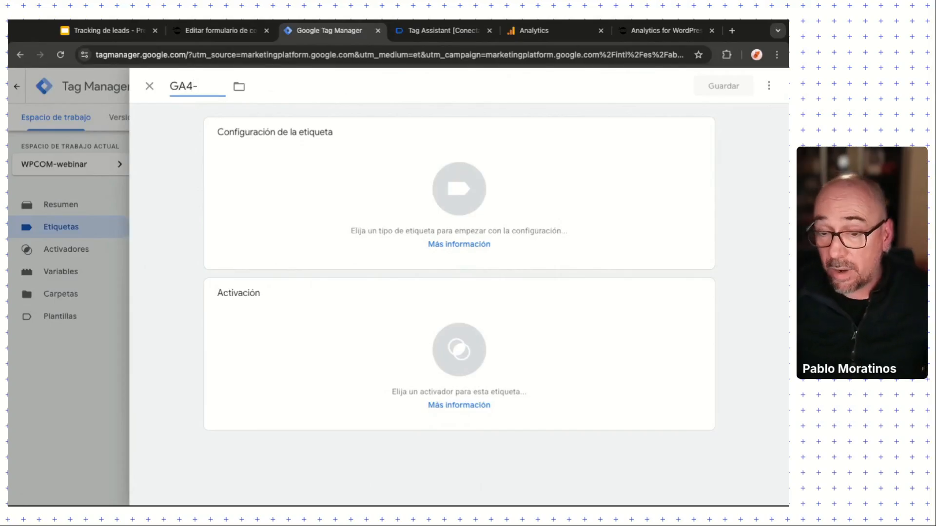
text(gen)
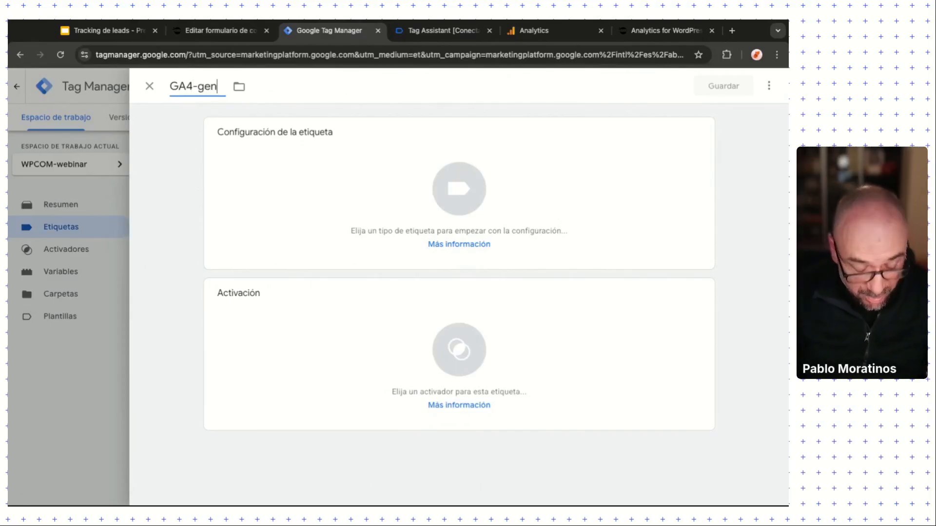
text(erat)
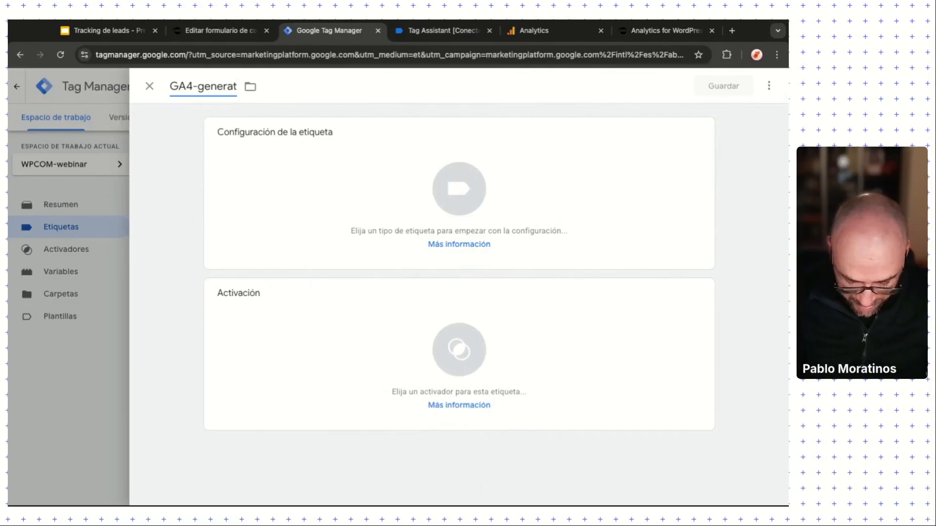
text(_lead)
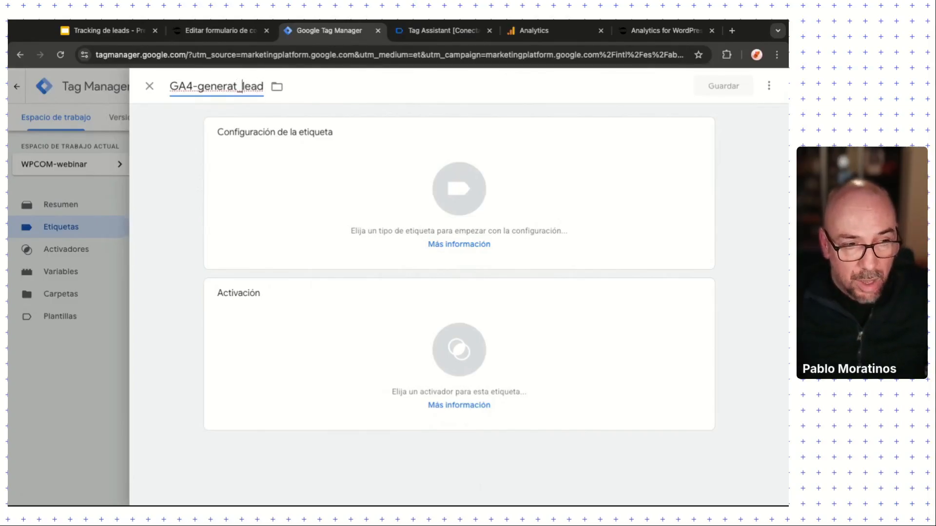
text(e)
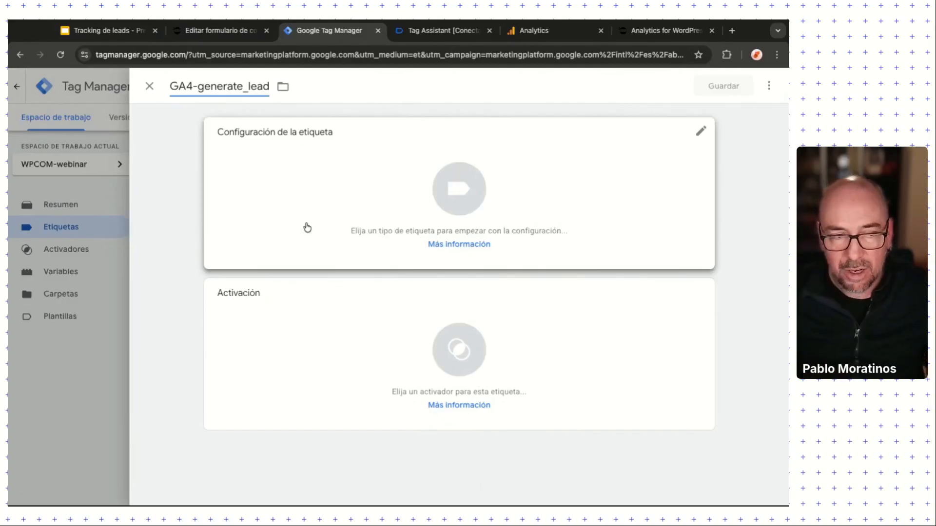
Step: Make the tag a GA4 event using {{constant - Google Tag ID}} as the measurement ID
click(320, 196)
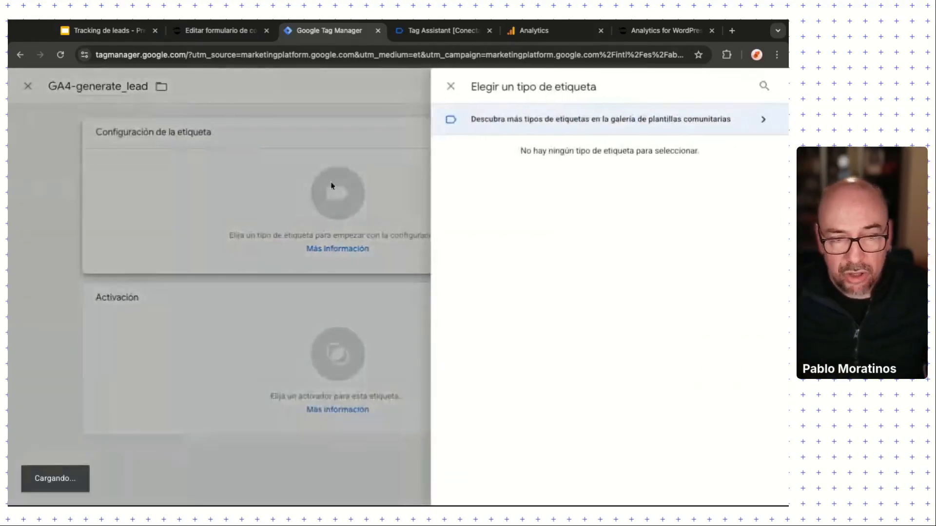
click(541, 191)
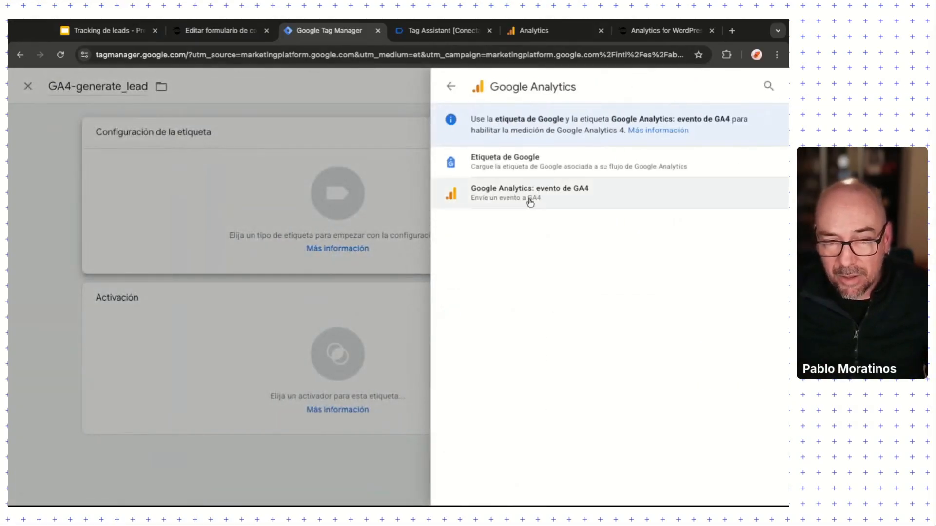
click(528, 199)
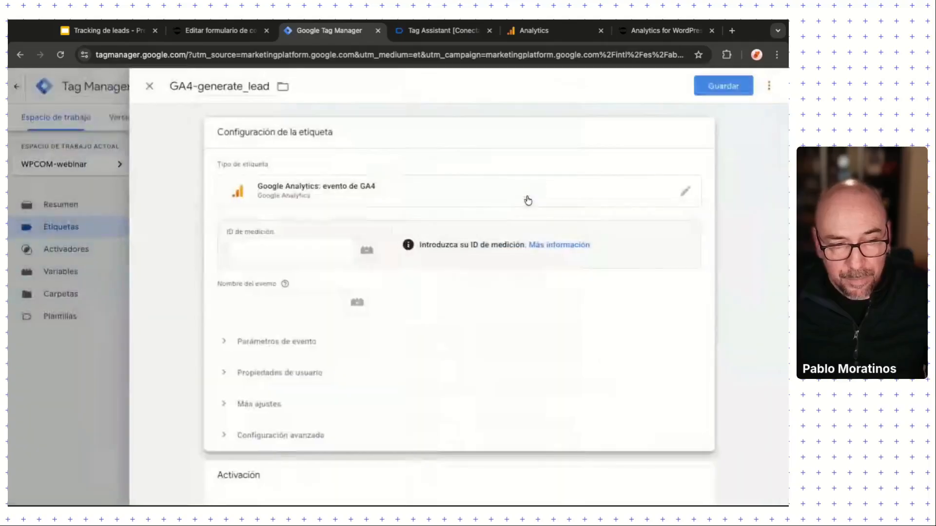
click(269, 250)
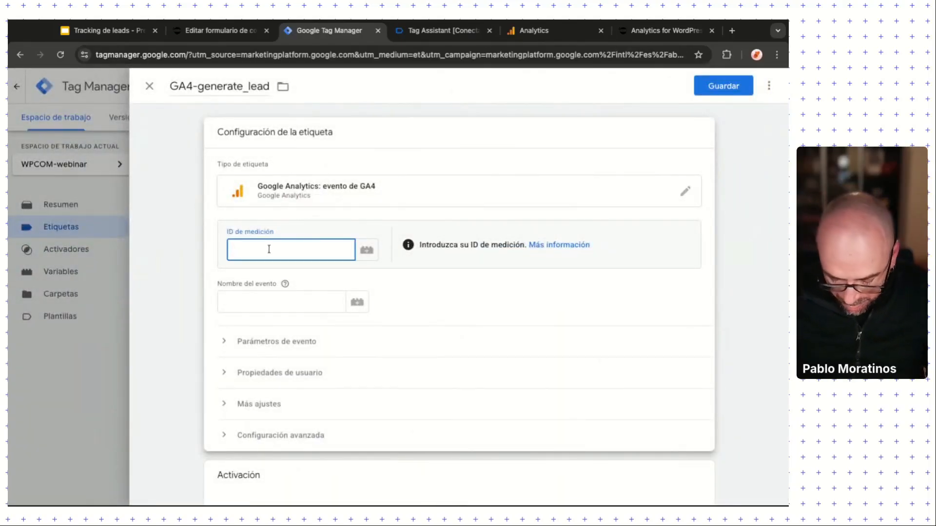
text({{)
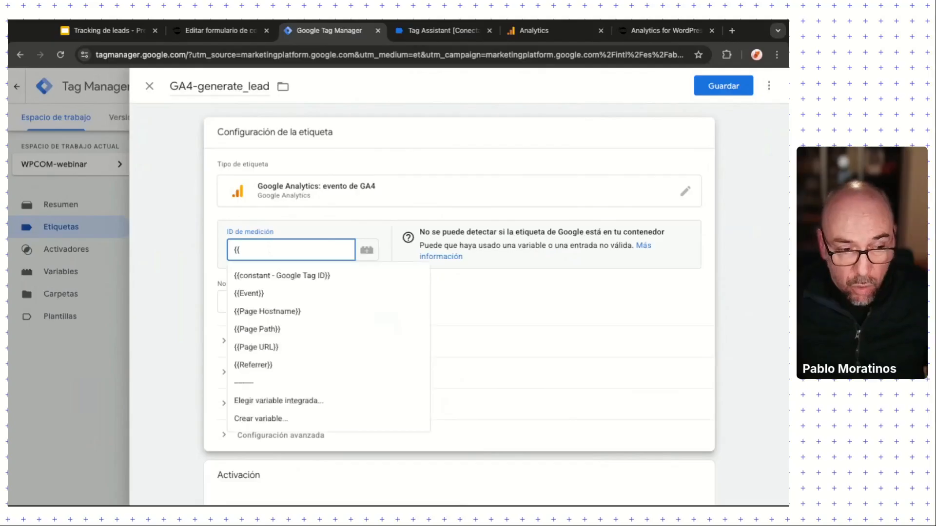
click(305, 275)
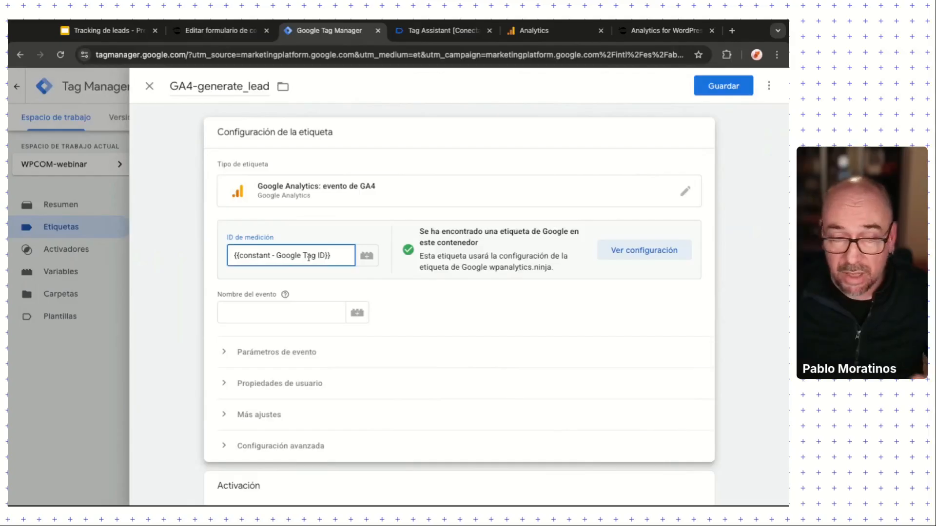
Step: Set the tag's event name to generate_lead
click(295, 313)
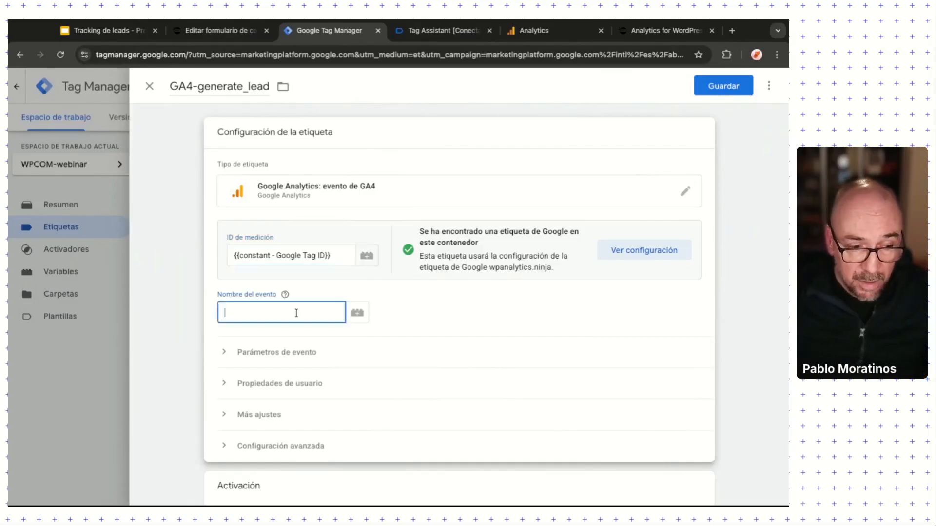
text(generat)
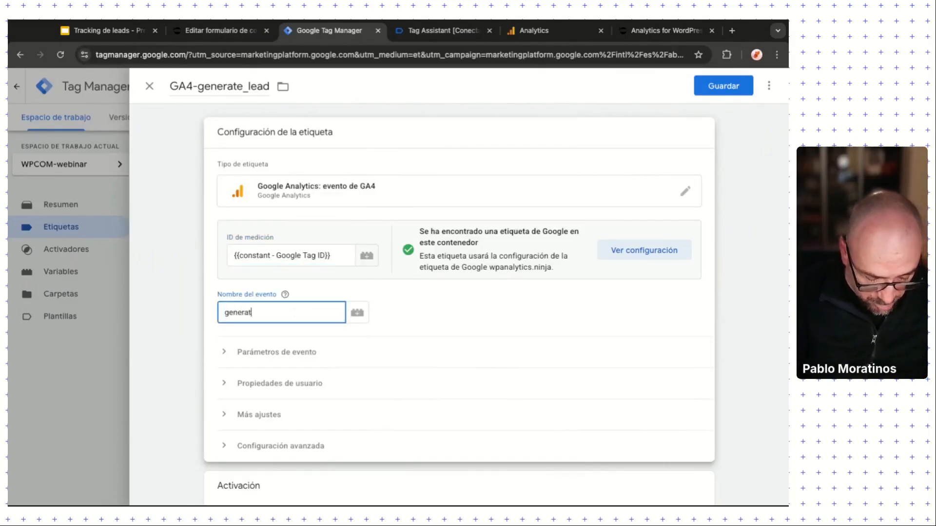
text(e_lead)
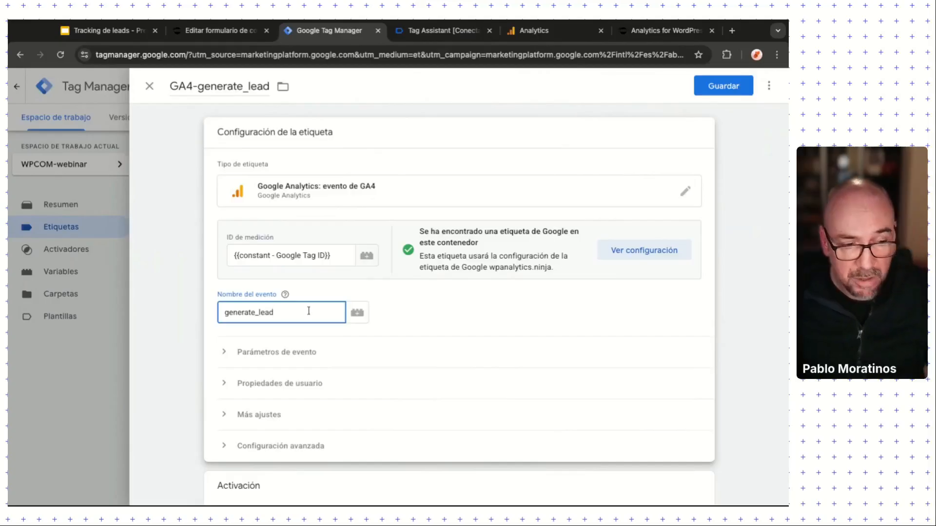
scroll(440, 315, down, 2)
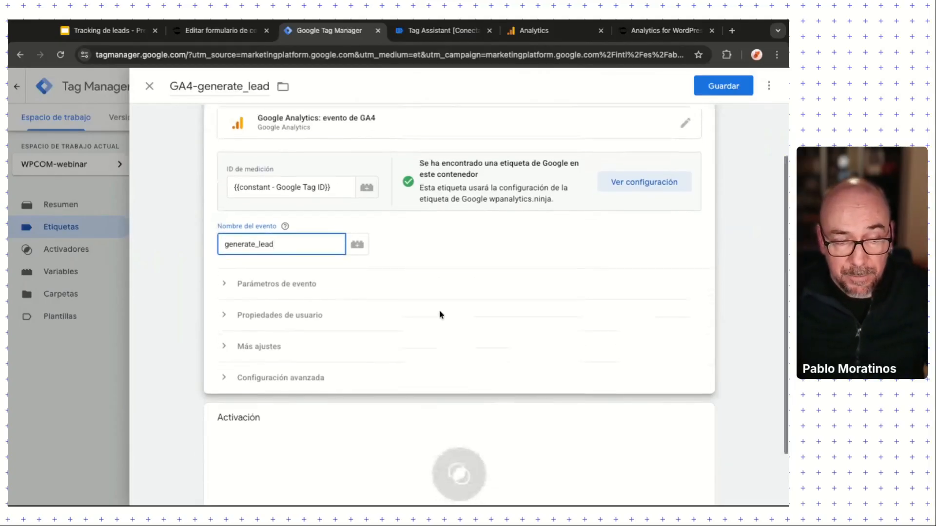
Step: Add a new trigger to the tag, name it DLV-cf7submission, and open the Tag Assistant data layer
click(323, 452)
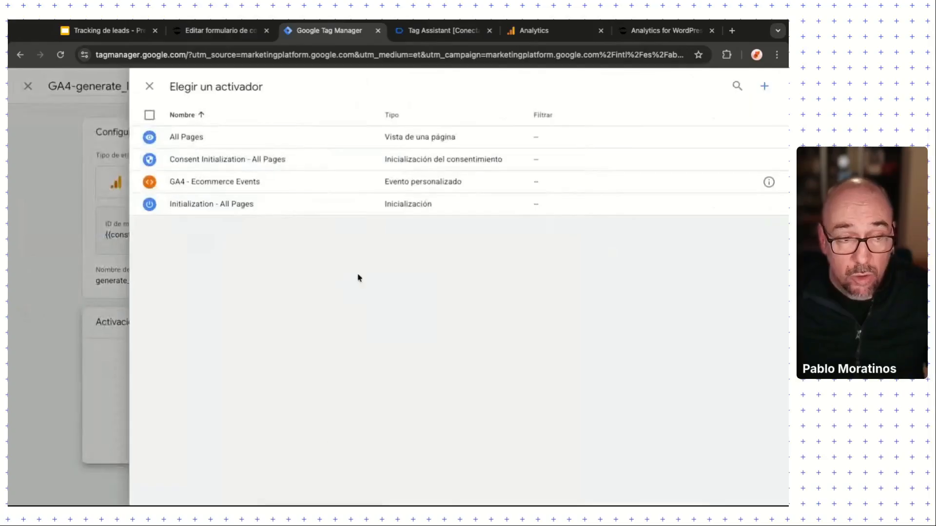
click(765, 87)
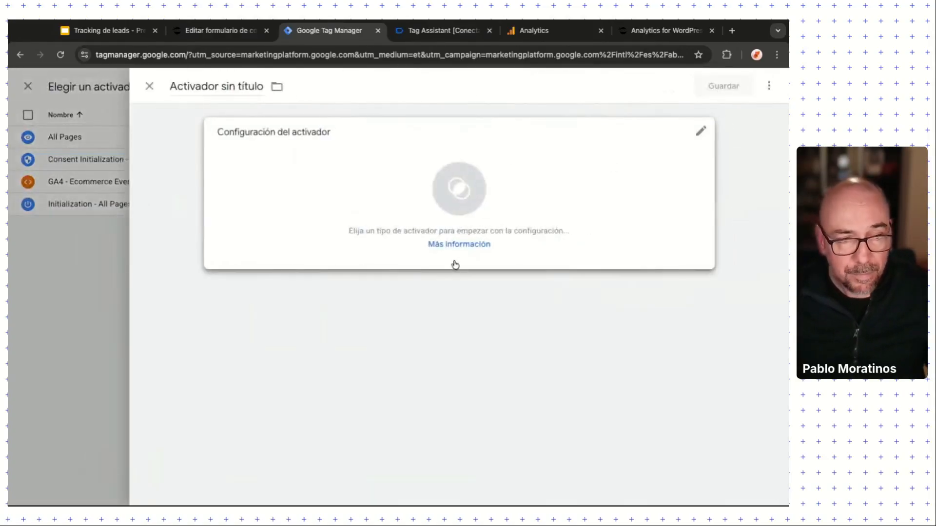
click(191, 85)
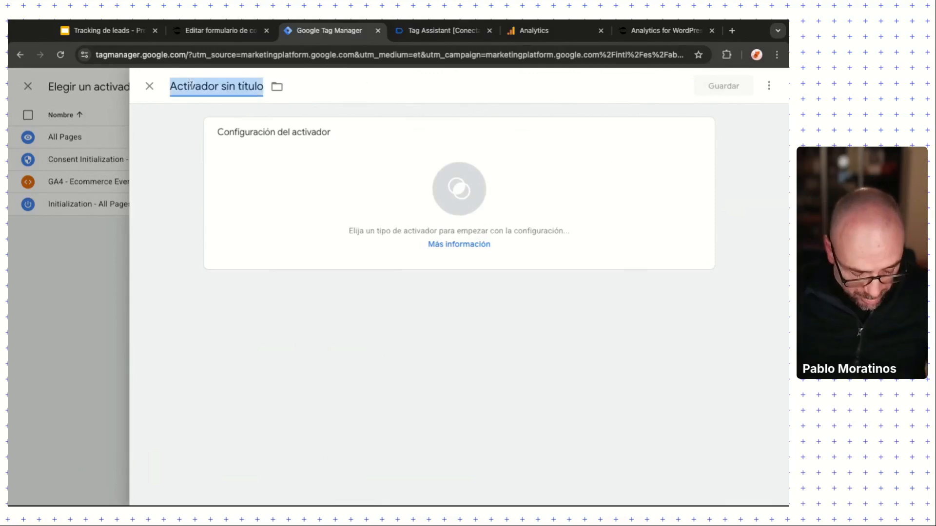
text(DLV-)
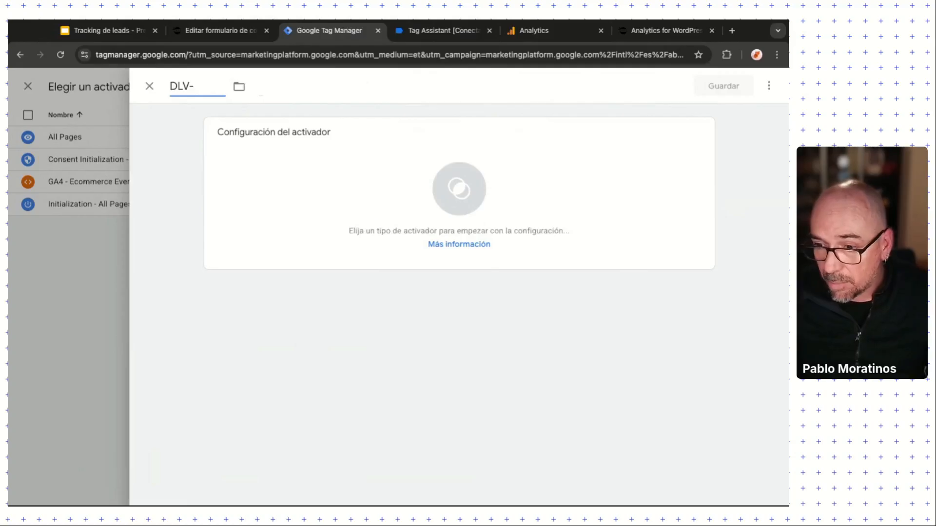
key(super+Tab)
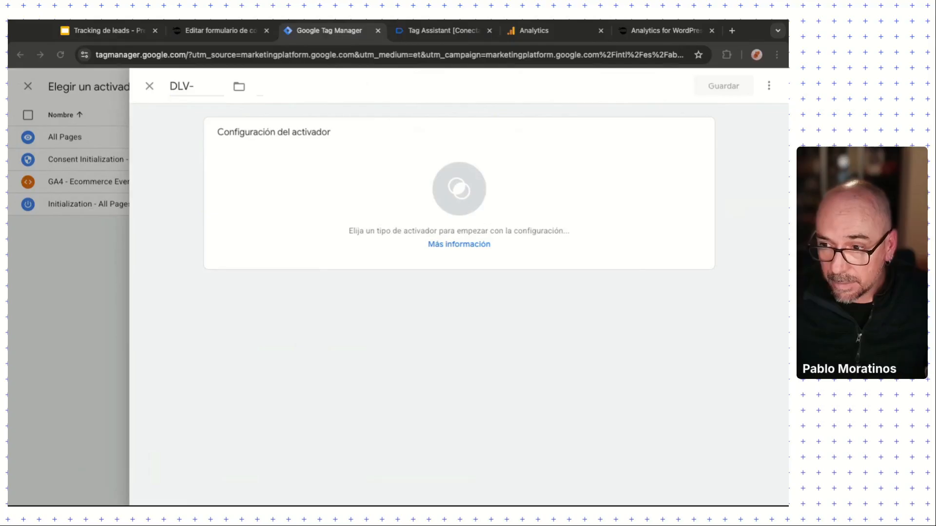
click(210, 93)
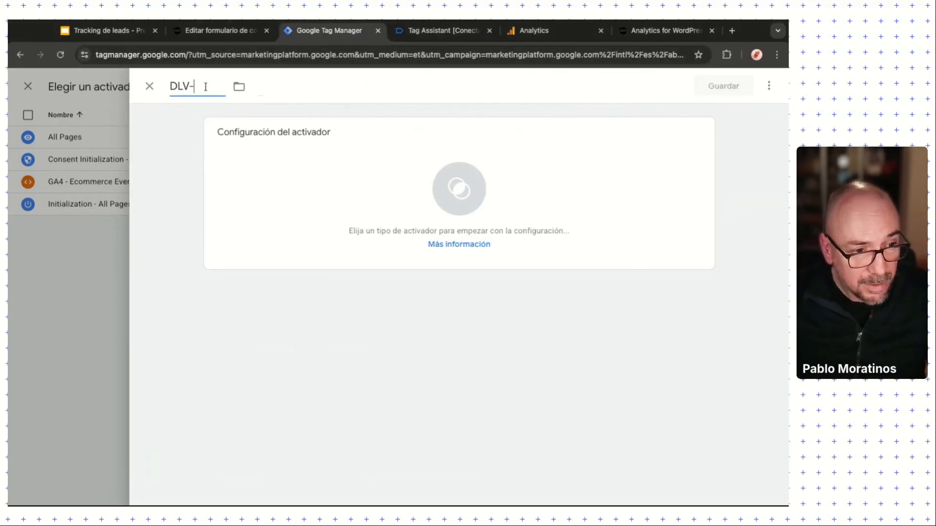
text(cf7submission)
click(438, 30)
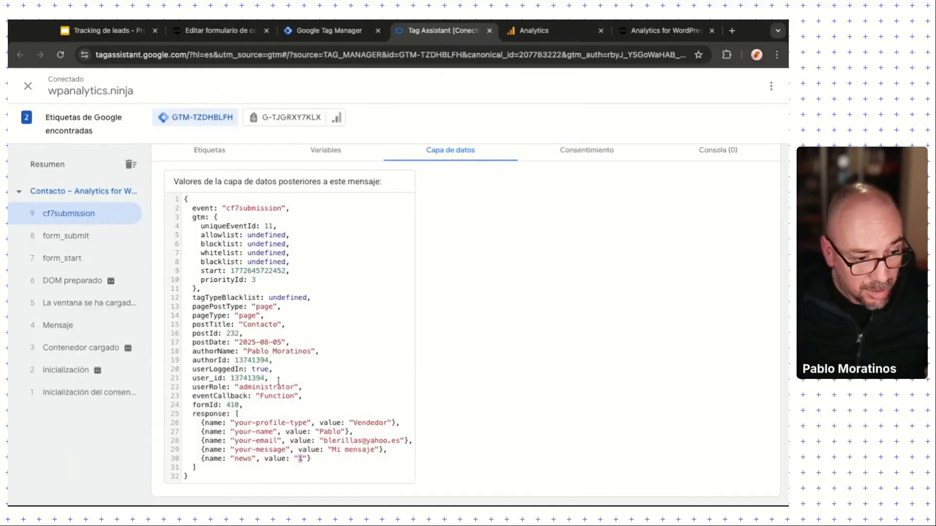
Step: Select the cf7submission event name in the data layer and return to the trigger editor
scroll(262, 375, up, 3)
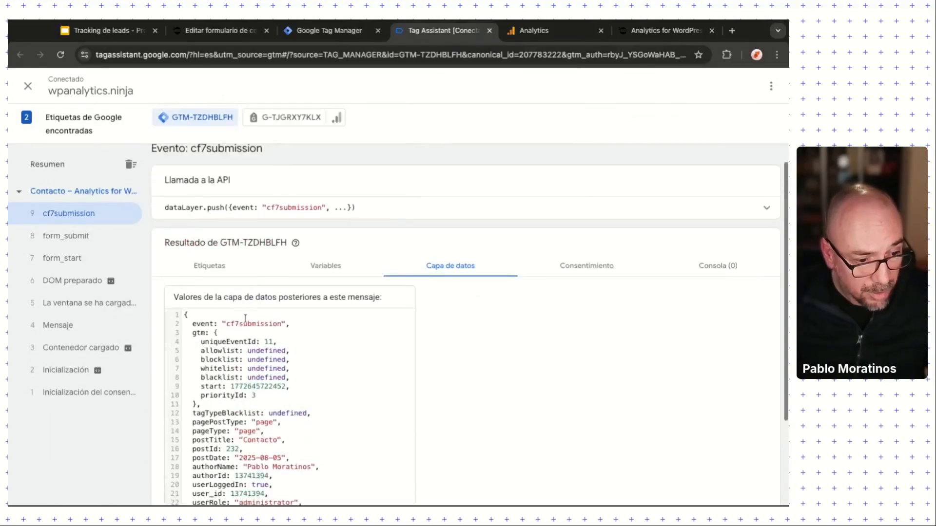
key(shift+Right)
key(shift+Right)
key(shift+Right)
key(shift+Right)
key(shift+Right)
key(shift+Right)
key(shift+Right)
key(shift+Right)
key(shift+Right)
key(shift+Right)
key(shift+Right)
key(shift+Right)
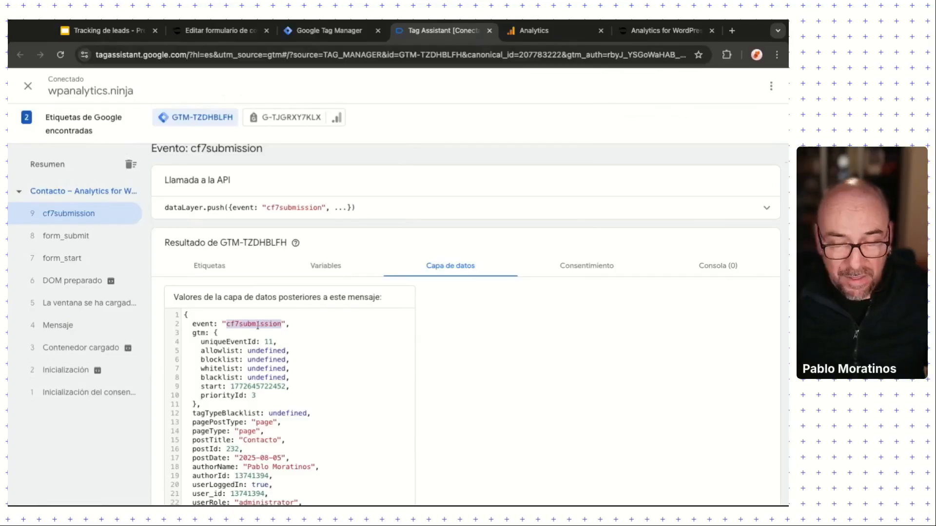
click(330, 32)
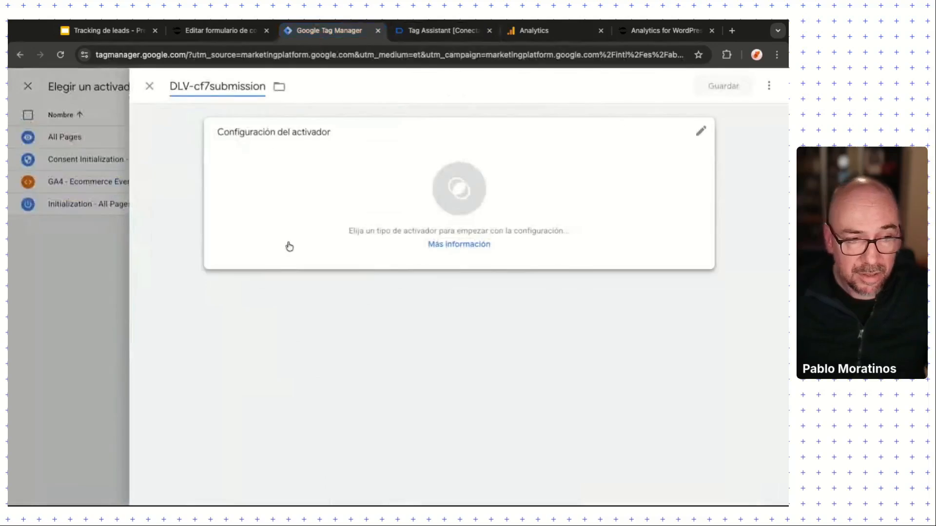
Step: Make DLV-cf7submission a Custom Event trigger with event name cf7submission
click(196, 86)
key(shift+Right)
key(shift+Right)
key(shift+Right)
key(shift+Right)
key(shift+Right)
key(shift+Right)
key(shift+Right)
key(shift+Right)
key(shift+Right)
key(shift+Right)
key(shift+Right)
key(shift+Right)
key(shift+Right)
key(ctrl+c)
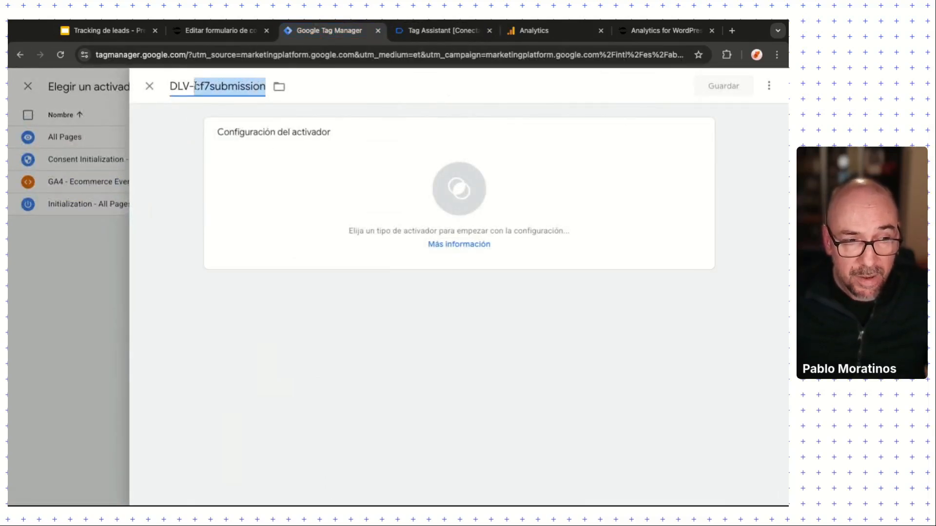
key(Home)
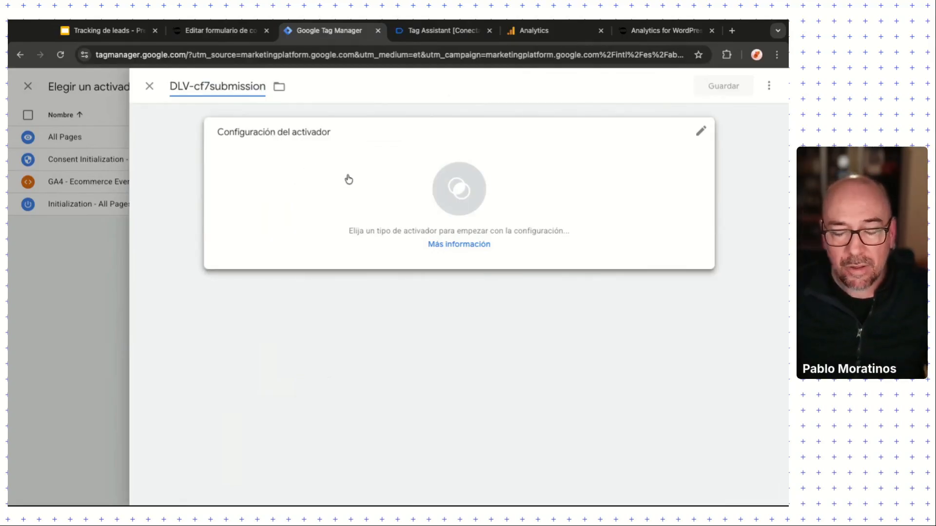
click(701, 131)
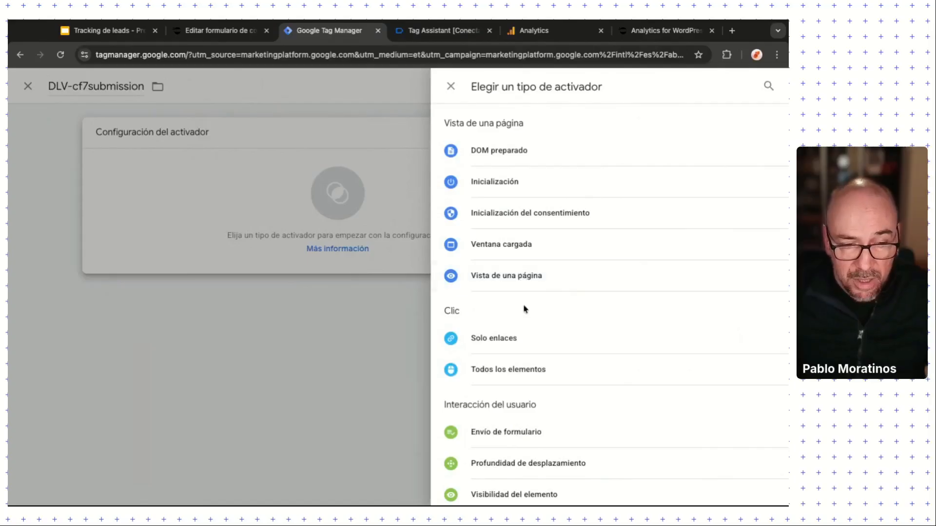
scroll(522, 335, down, 1)
scroll(522, 335, down, 3)
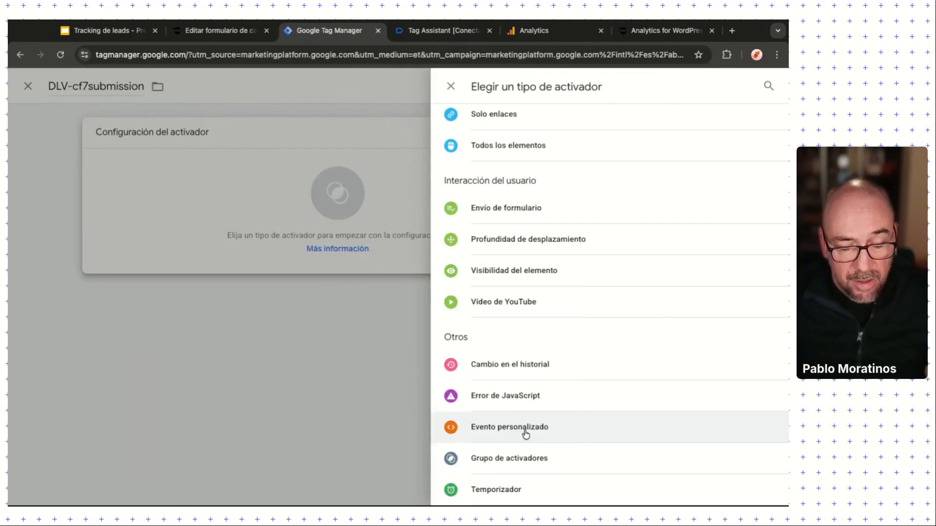
click(526, 434)
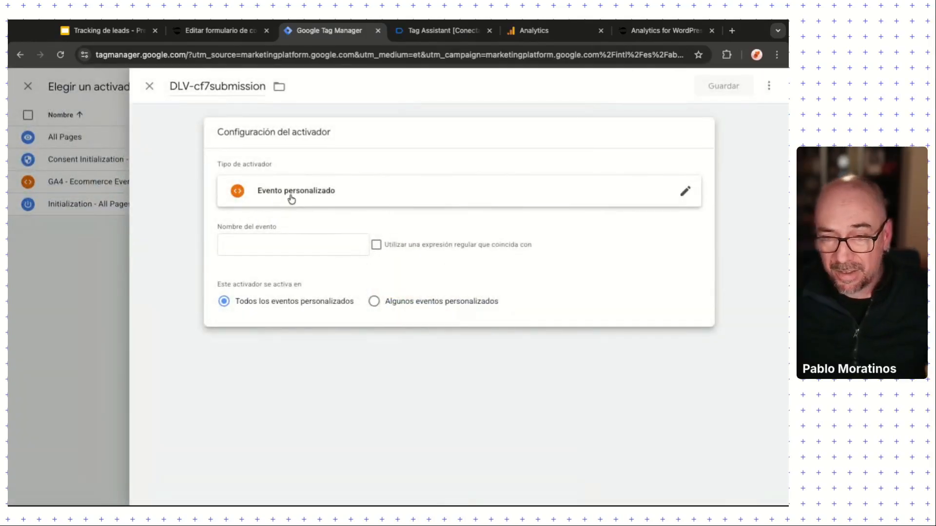
click(260, 246)
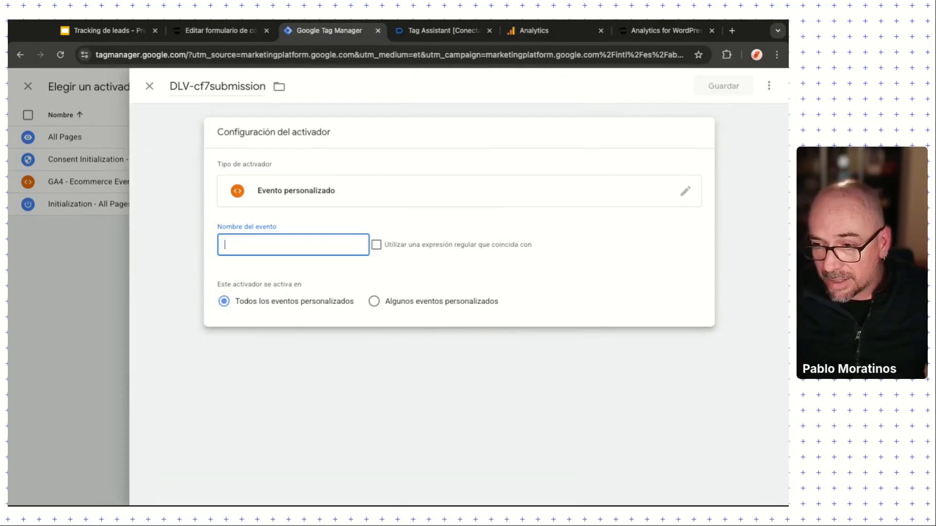
key(ctrl+v)
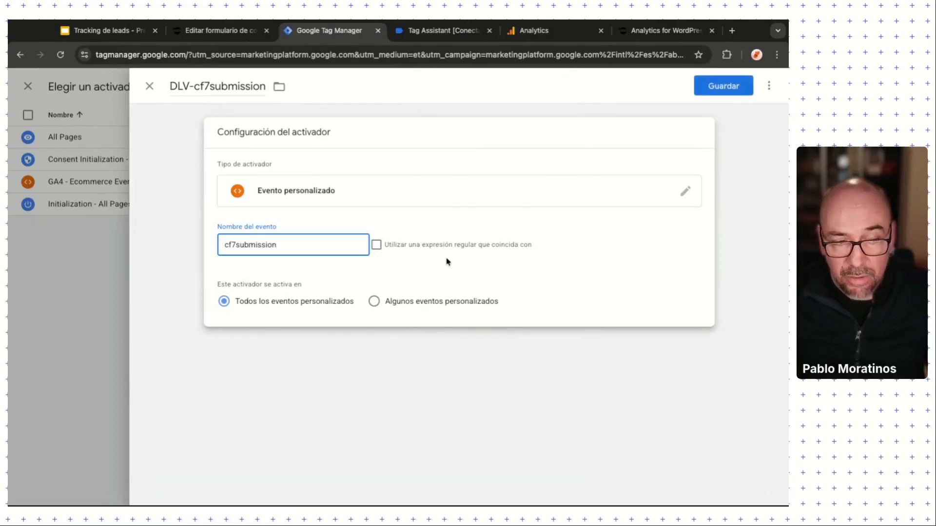
Step: Save the trigger and the GA4-generate_lead tag, then launch Preview mode
click(709, 88)
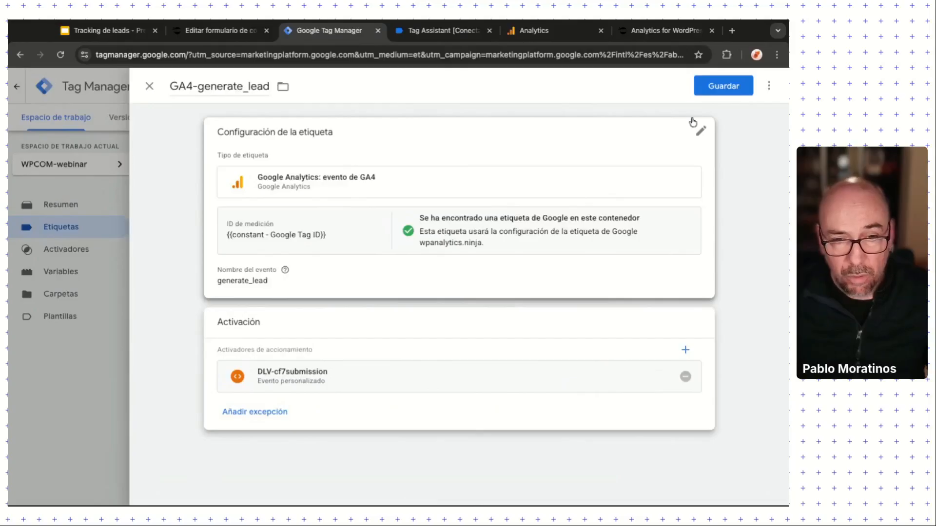
click(712, 88)
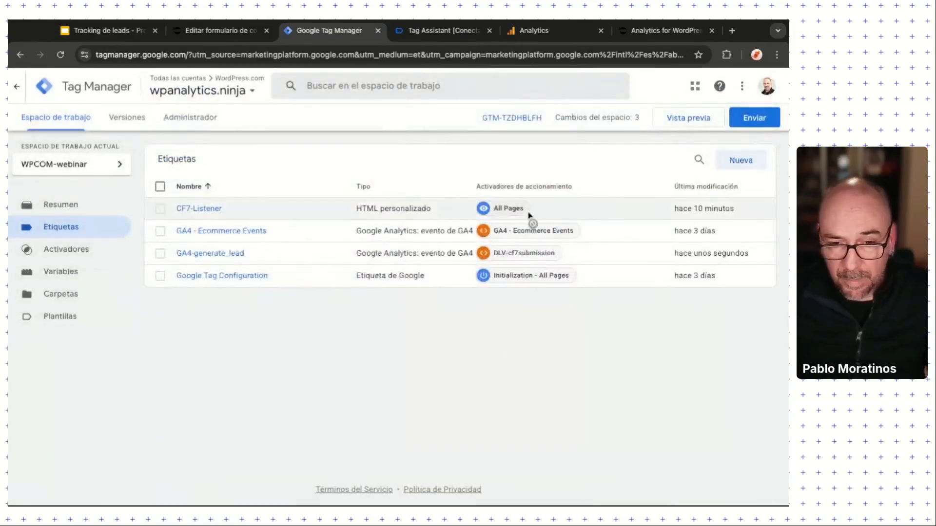
click(696, 125)
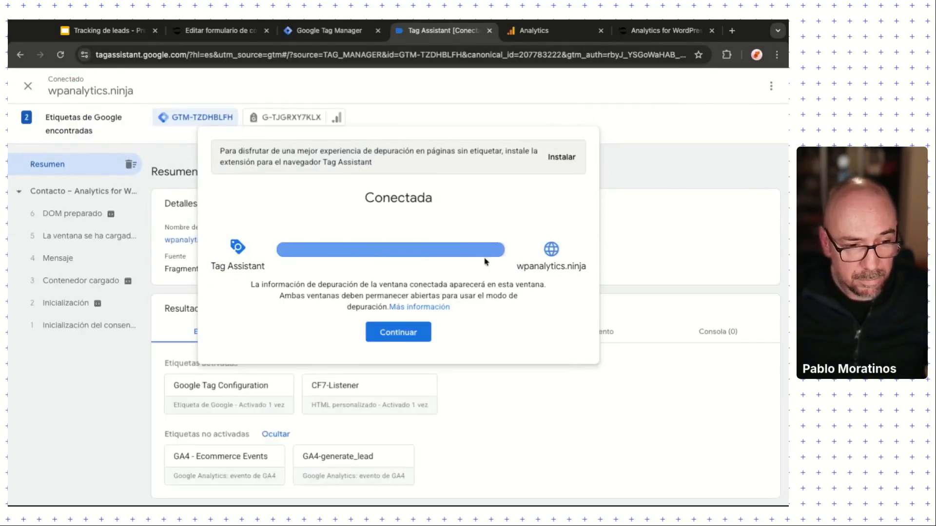
Step: Confirm in Tag Assistant that GA4-generate_lead fired on the cf7submission event
click(395, 332)
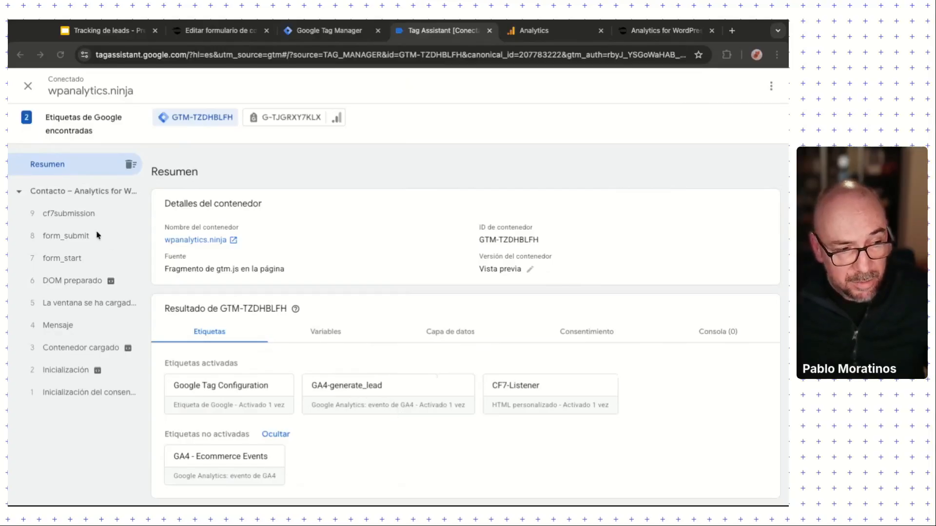
click(71, 219)
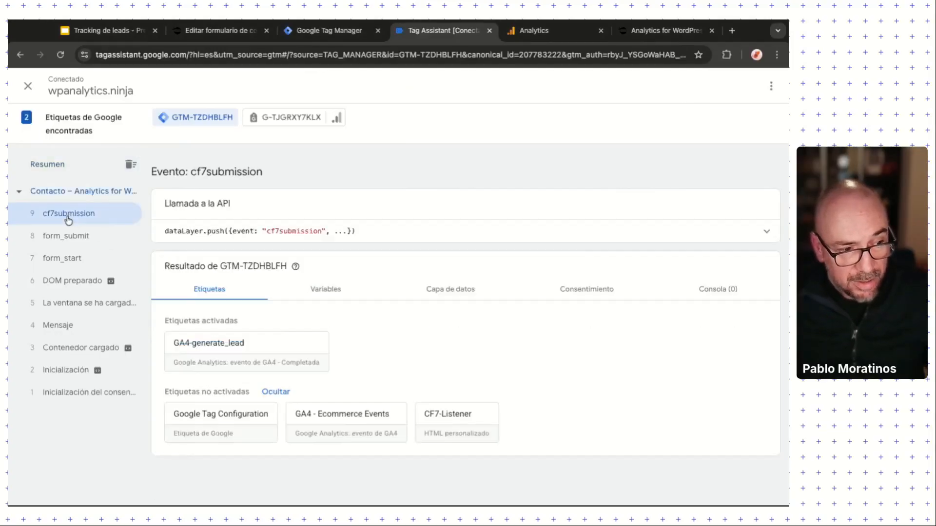
click(204, 349)
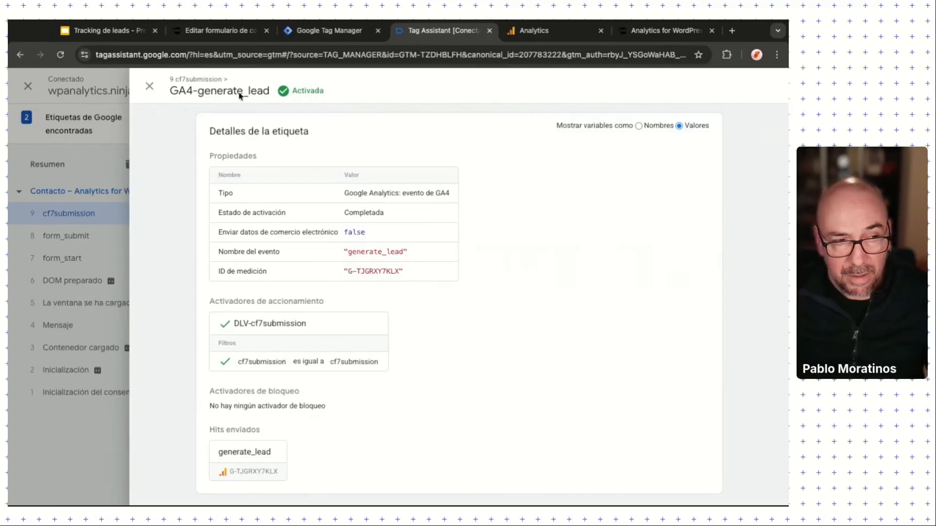
click(150, 85)
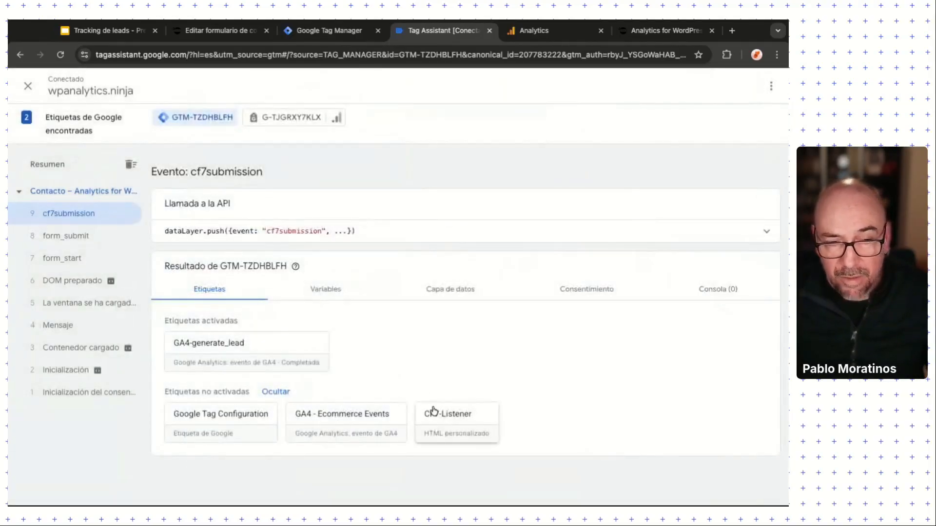
Step: Open DebugView from the Google Analytics admin settings
click(534, 30)
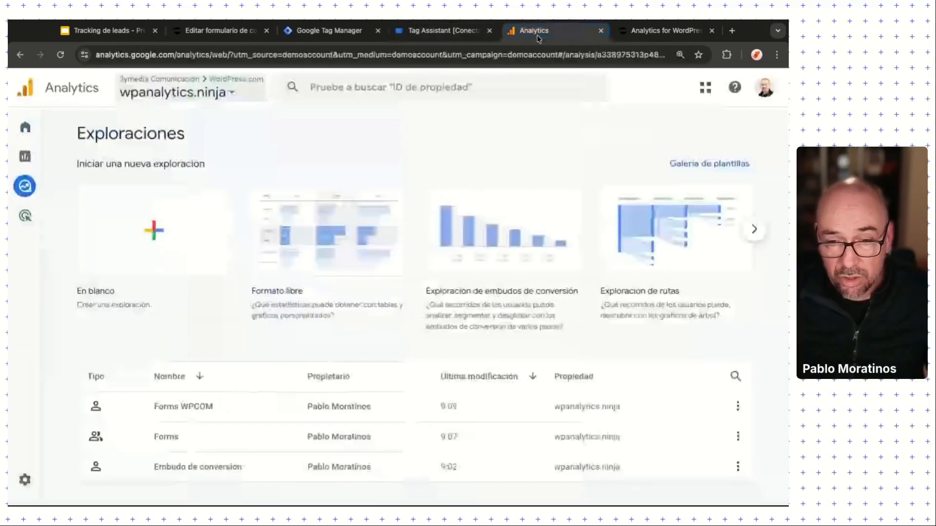
click(25, 481)
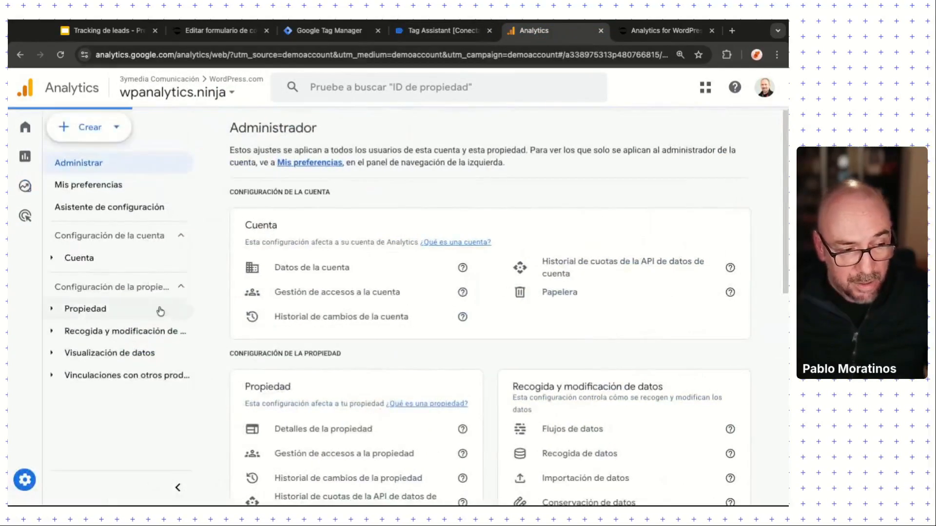
scroll(296, 435, down, 7)
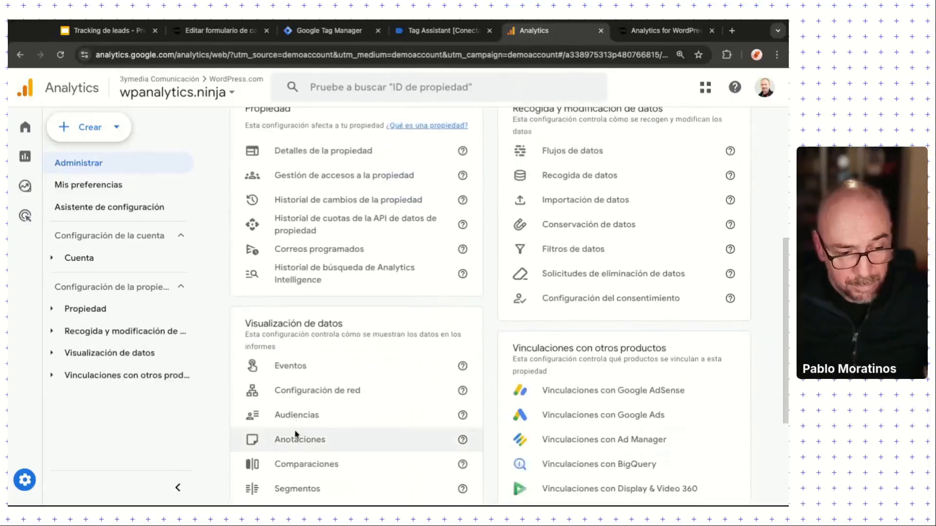
scroll(292, 456, down, 1)
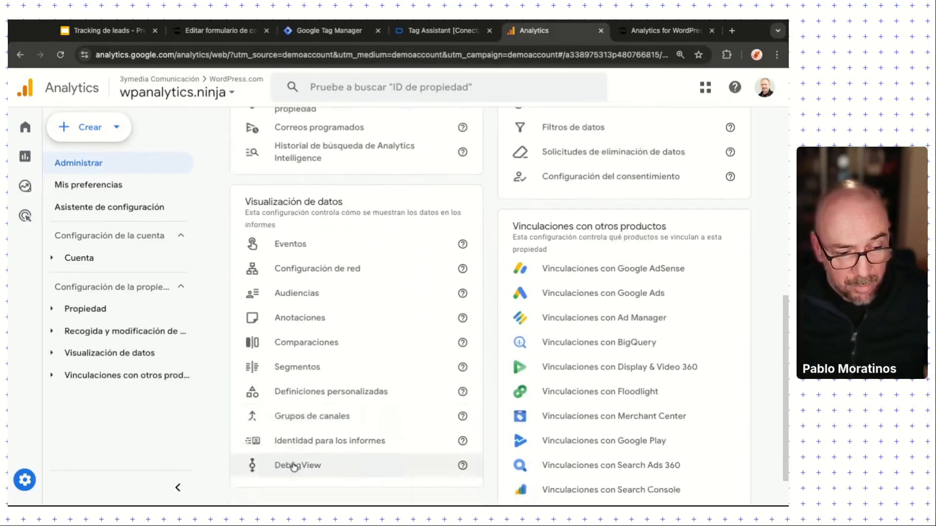
click(294, 465)
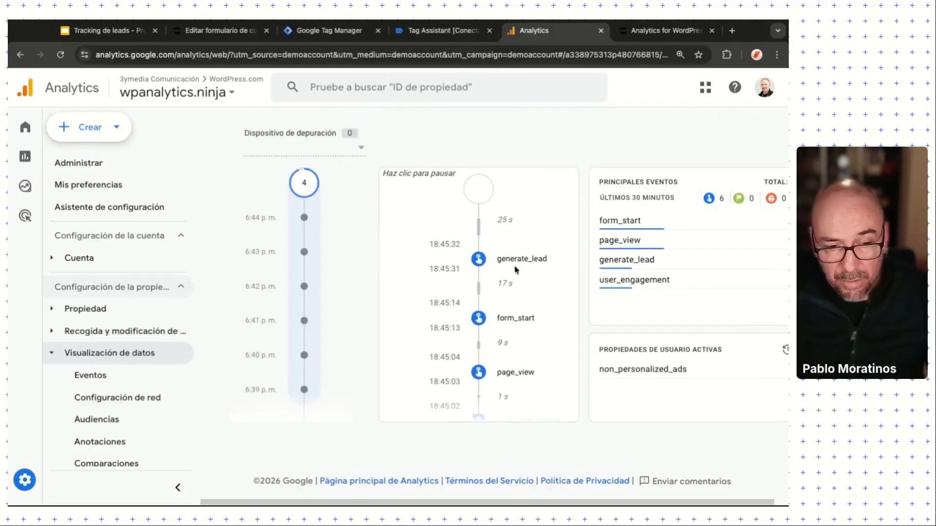
Step: Open the generate_lead event and expand its page_location and page_referrer parameters
click(516, 265)
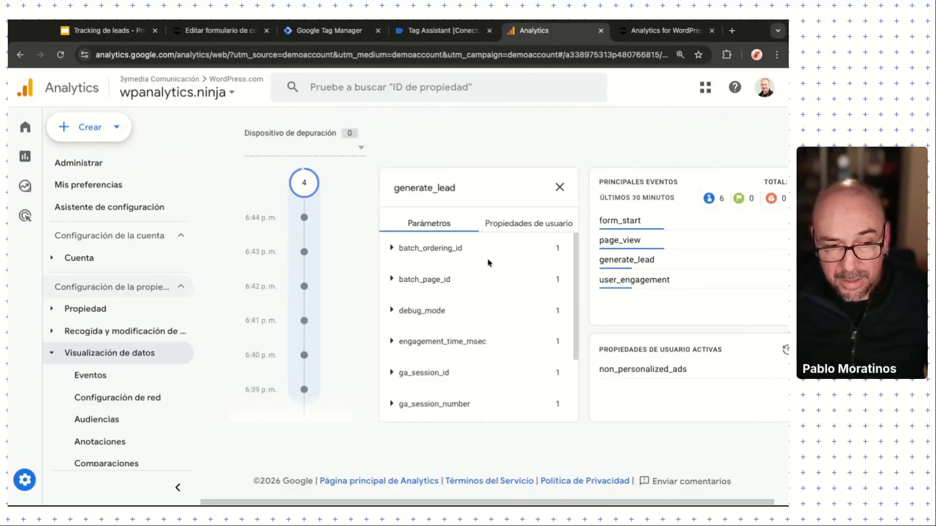
scroll(487, 299, down, 4)
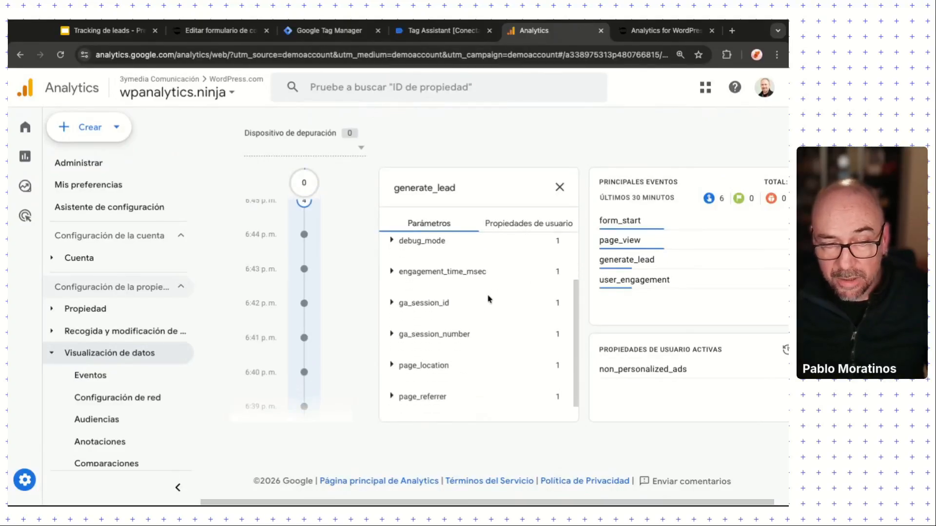
scroll(441, 302, up, 3)
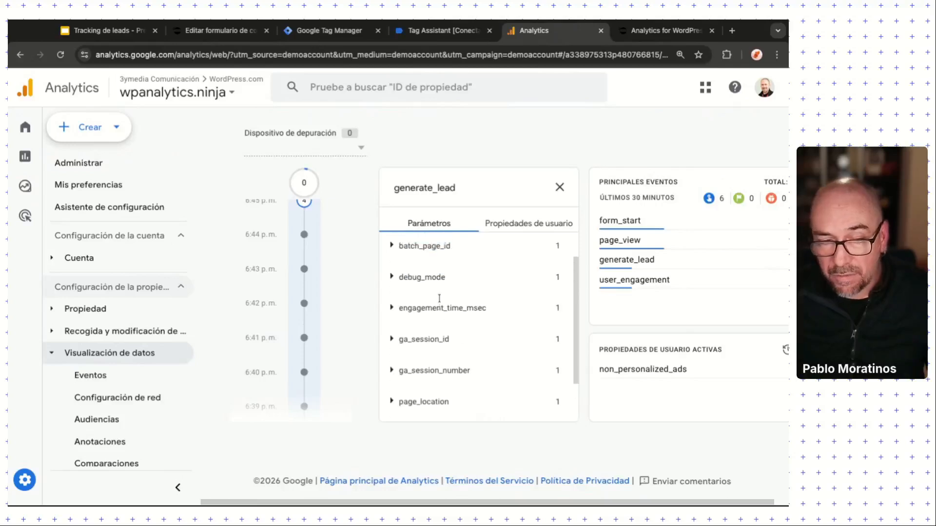
scroll(440, 302, down, 3)
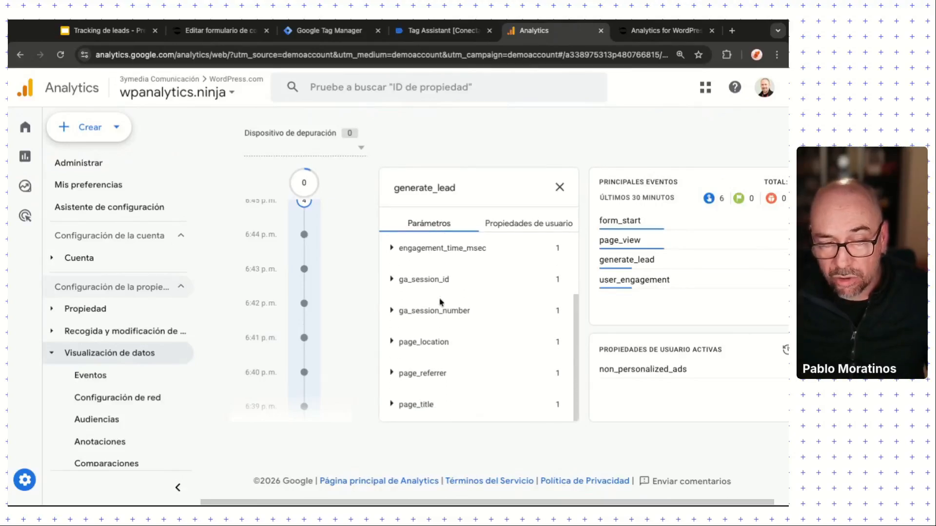
click(391, 344)
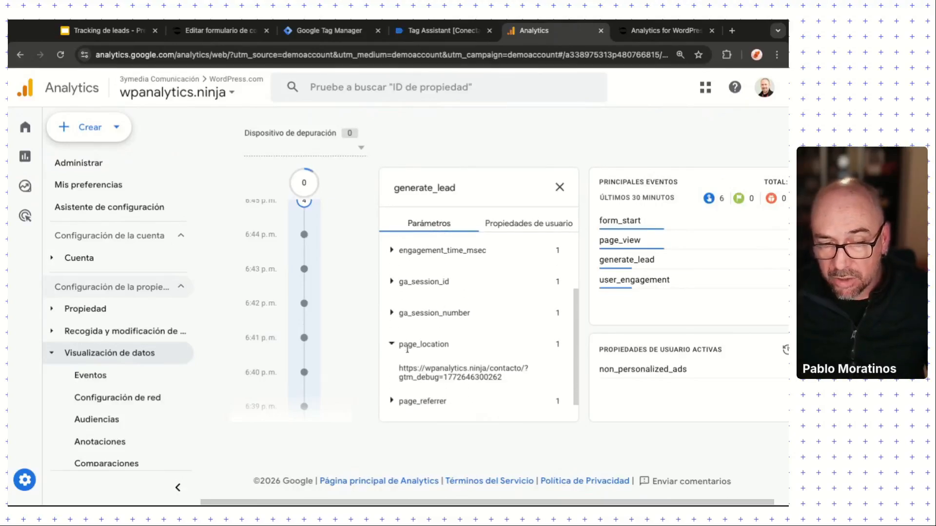
click(393, 345)
click(392, 376)
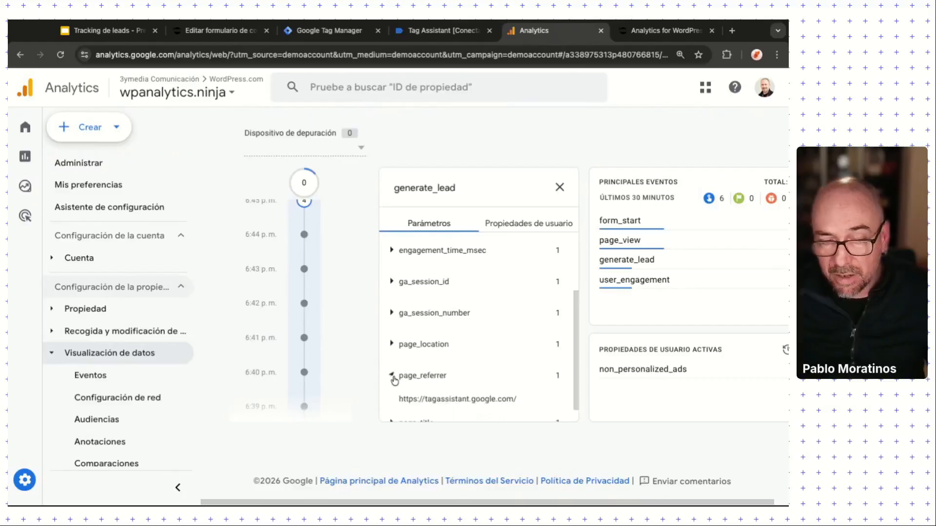
Step: Check the page_title parameter, close the generate_lead details, and return to Tag Manager
scroll(393, 375, down, 1)
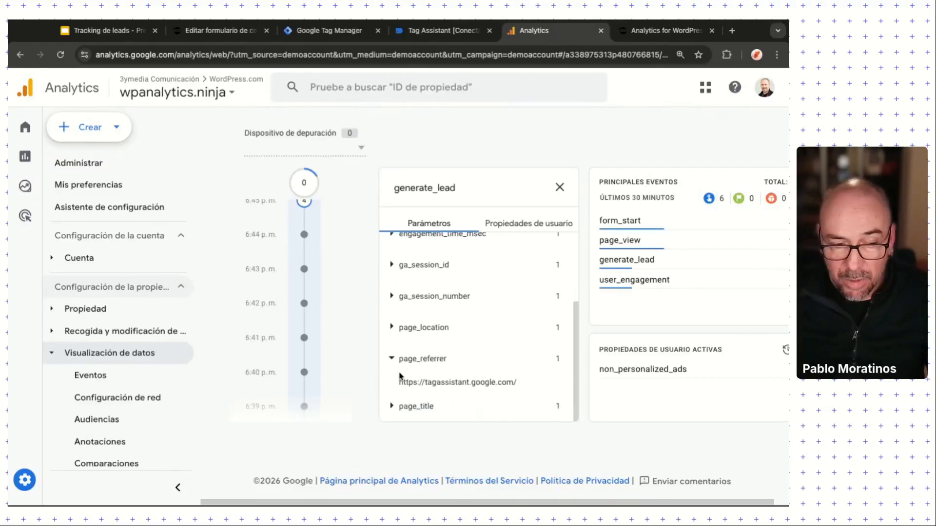
click(392, 360)
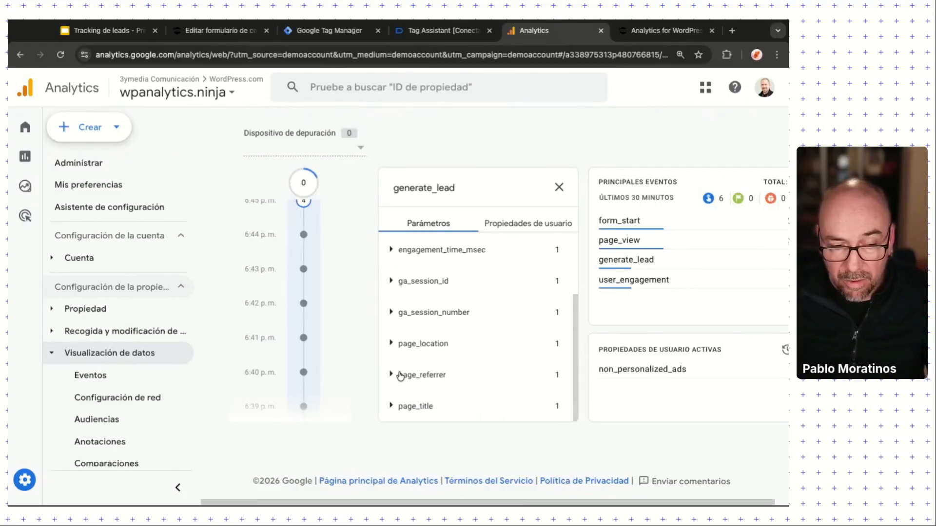
click(392, 406)
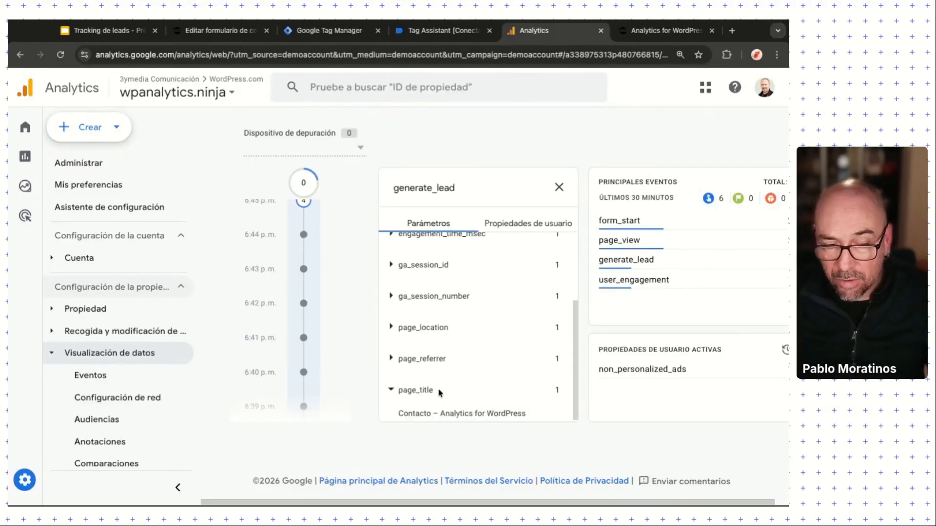
click(392, 392)
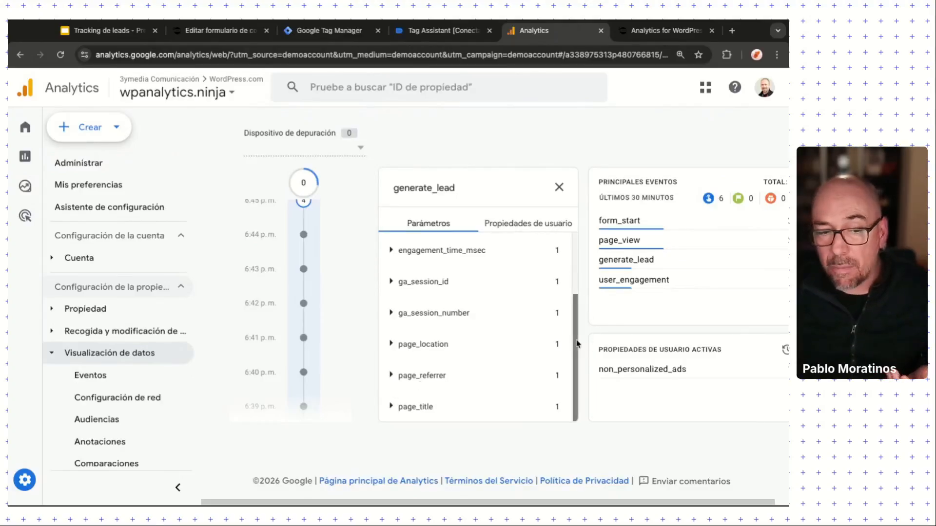
scroll(577, 343, up, 2)
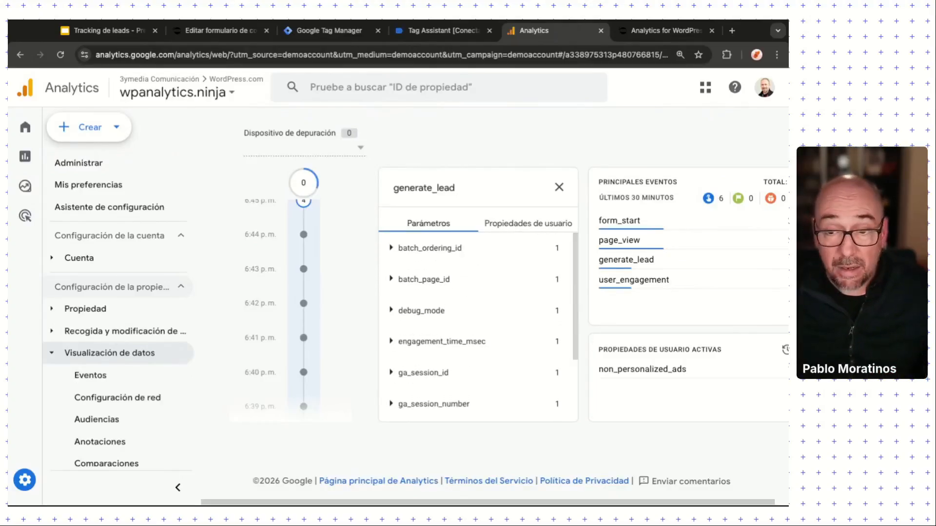
click(559, 189)
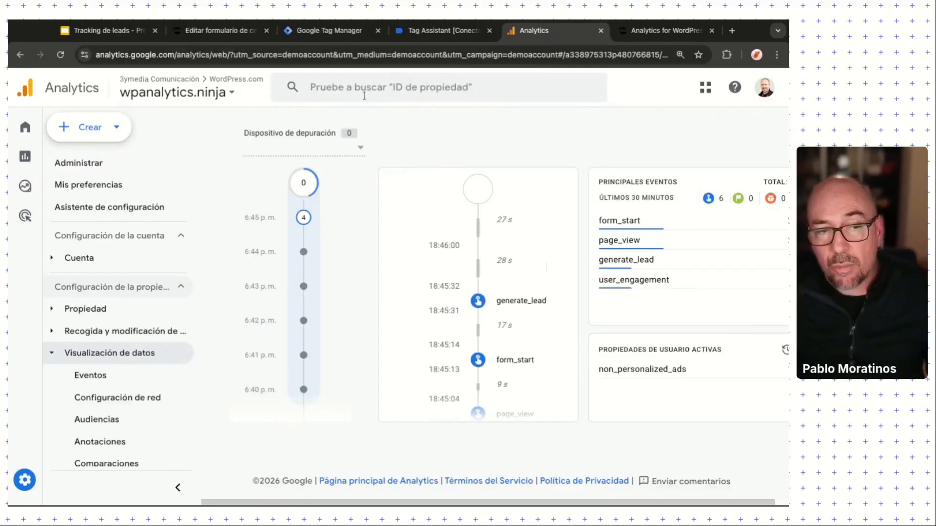
click(341, 34)
Step: Inspect the cf7submission data layer for formId 410 and your-profile-type Comprador, then return to Tag Manager
click(441, 30)
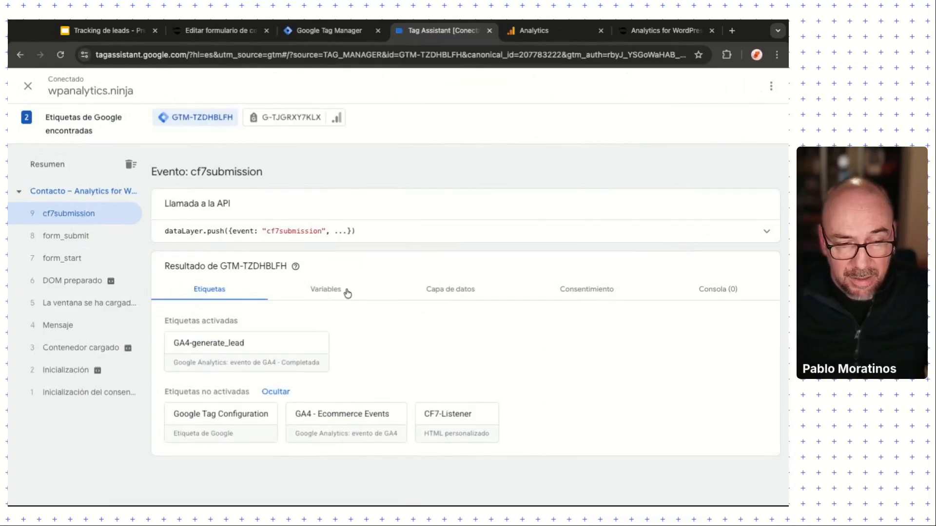
click(448, 292)
scroll(342, 397, down, 3)
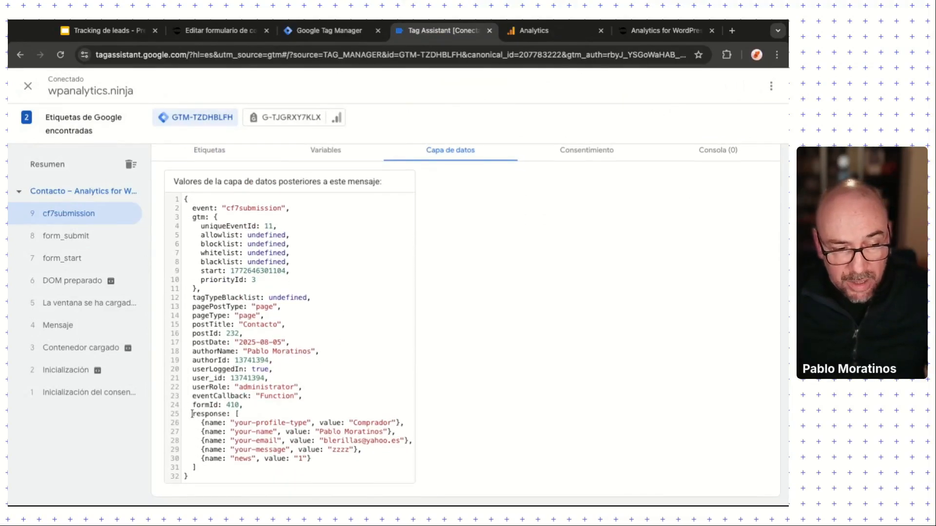
double_click(192, 414)
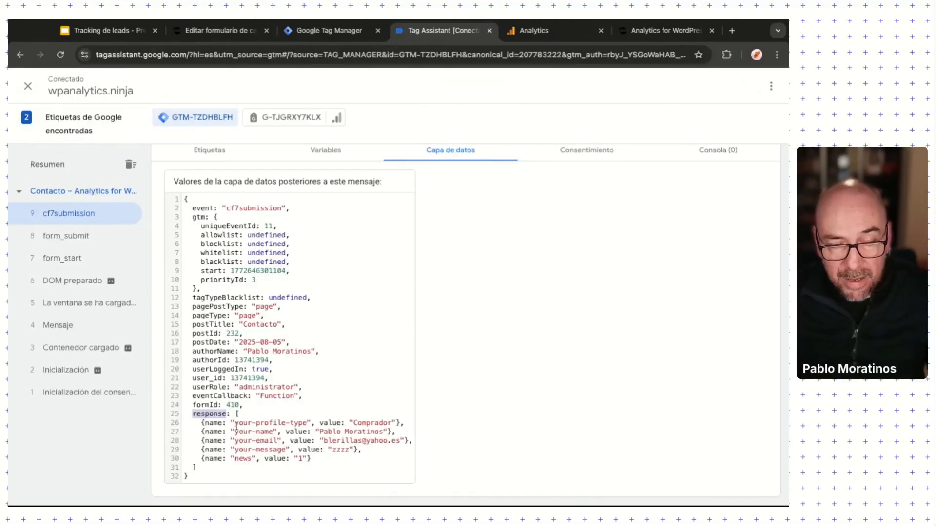
drag(235, 423, 307, 423)
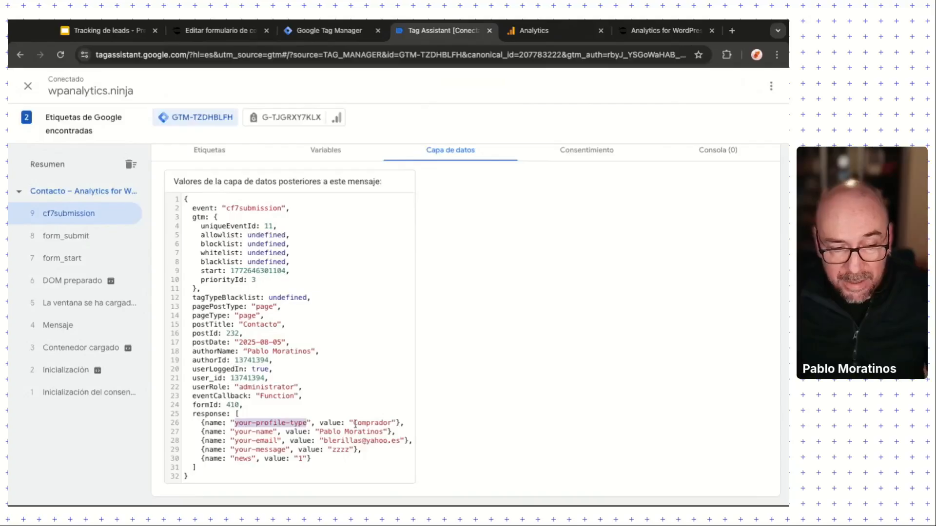
double_click(355, 423)
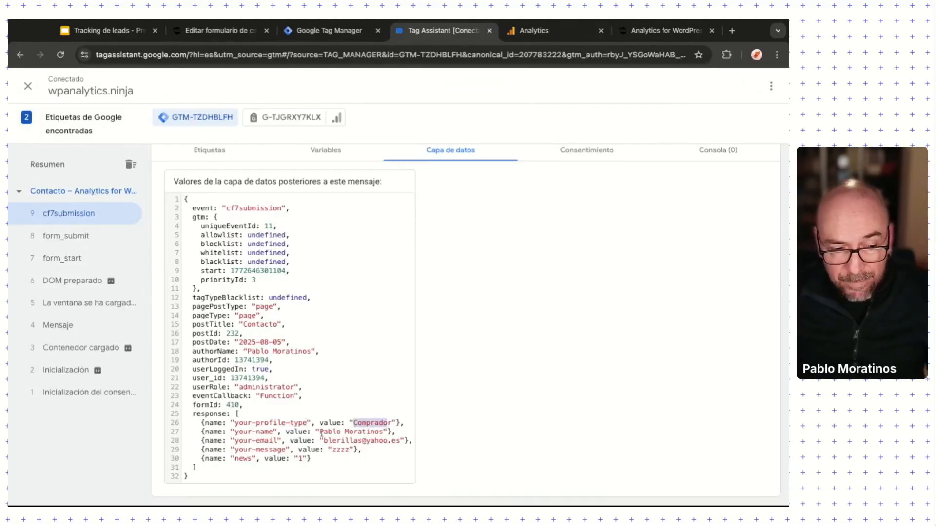
drag(193, 405, 218, 405)
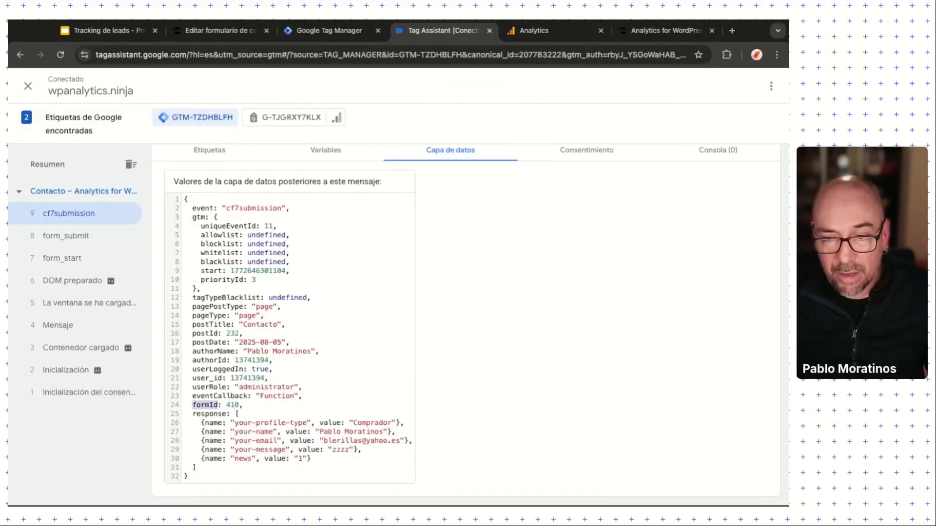
double_click(232, 405)
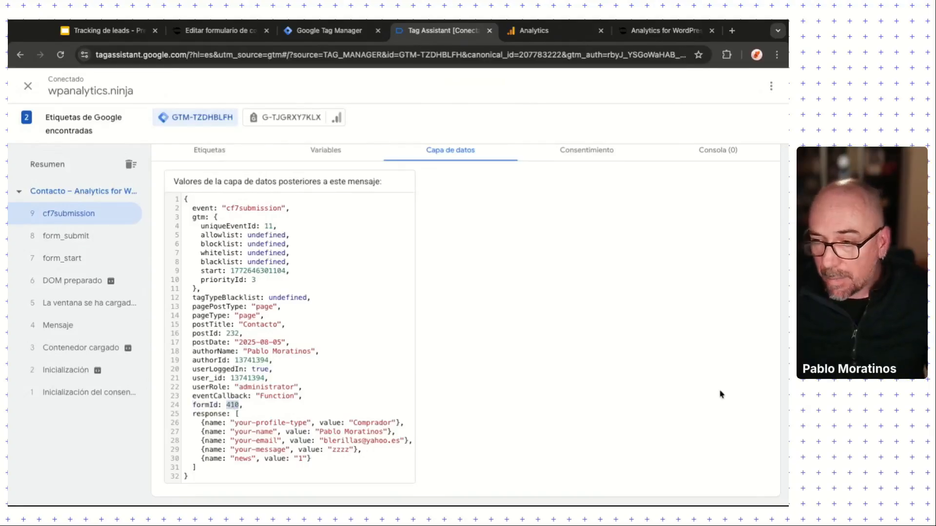
key(super+Tab)
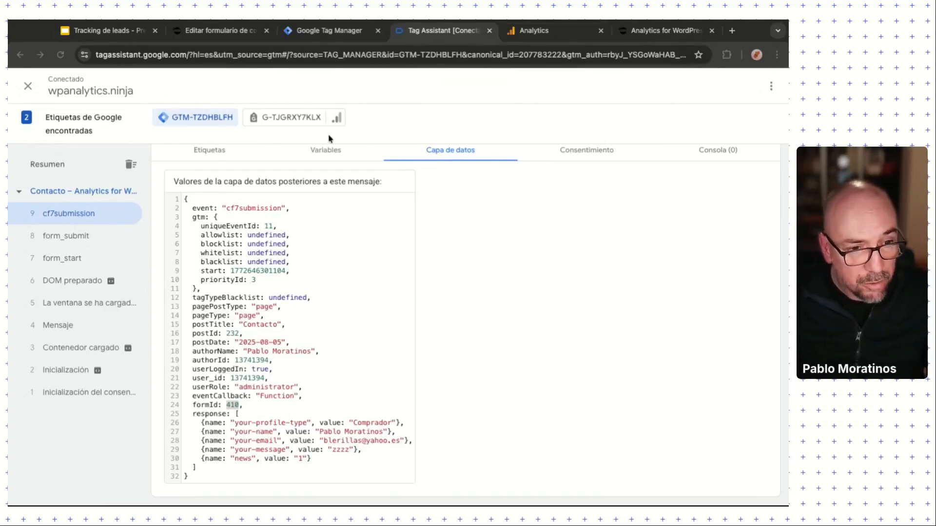
click(338, 30)
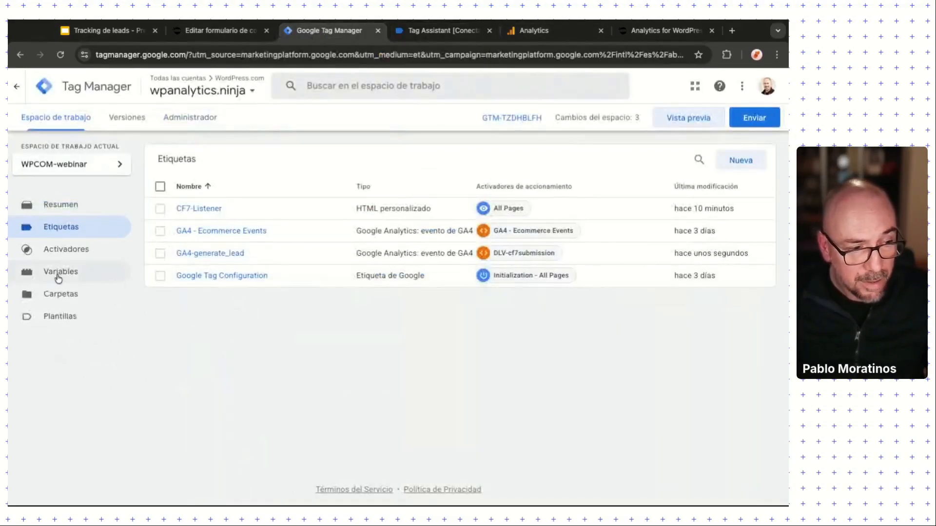
Step: Create a new user-defined Data Layer Variable named DLV-formID
click(59, 278)
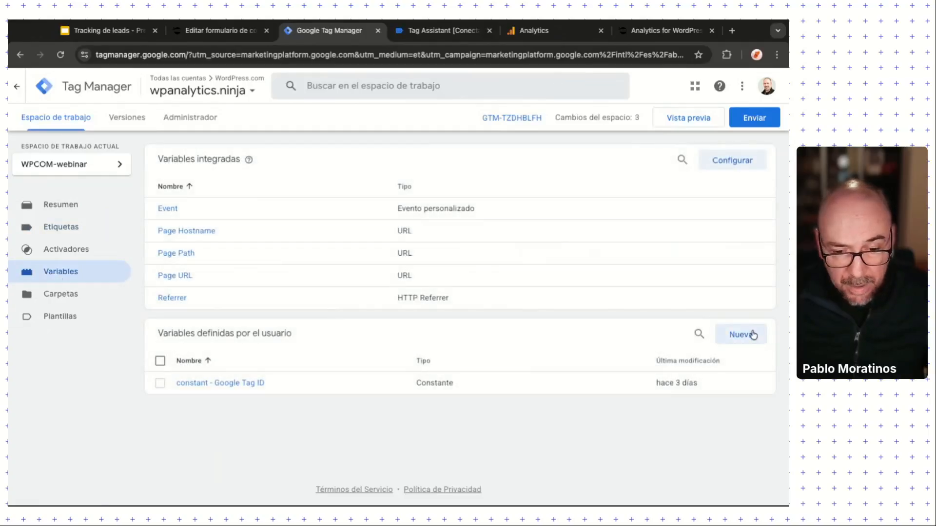
click(751, 336)
click(244, 89)
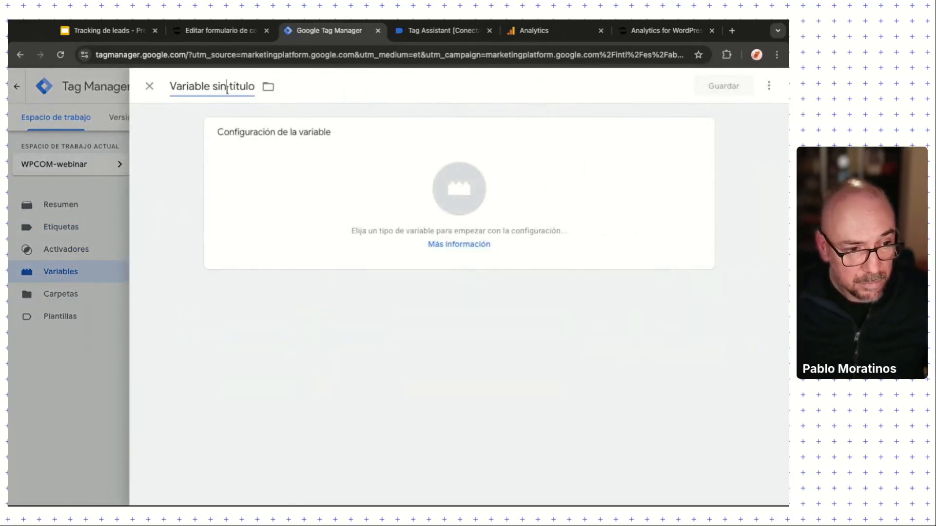
key(ctrl+a)
text(DLV-formID)
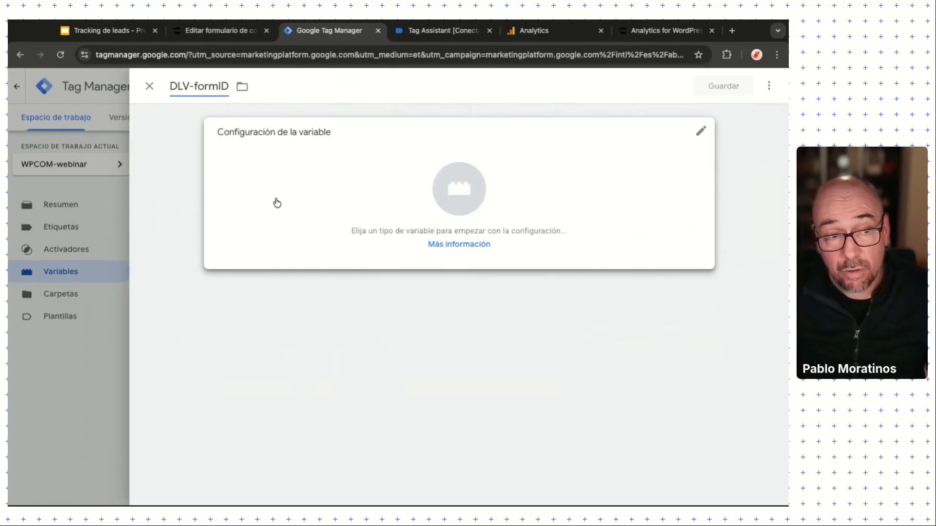
click(700, 131)
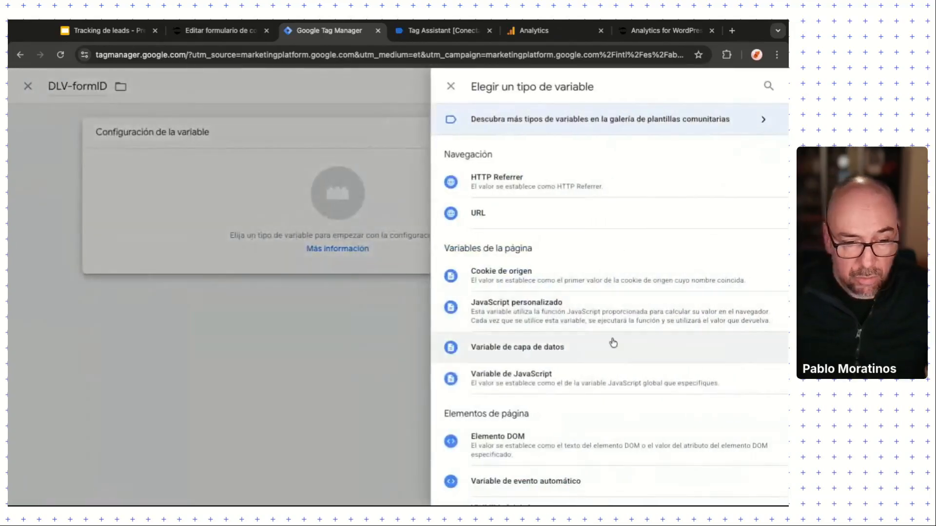
click(506, 354)
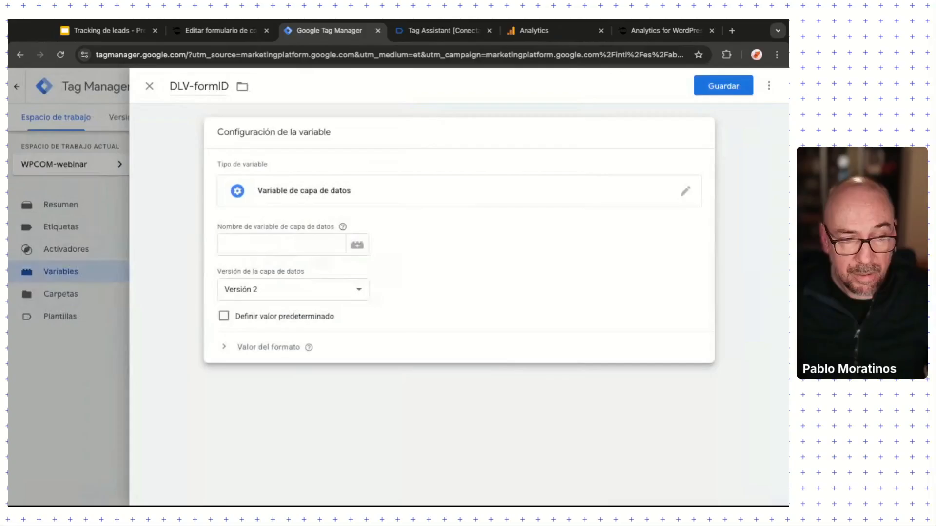
Step: Copy the formId key from Tag Assistant into the variable's data layer name and save it
click(242, 243)
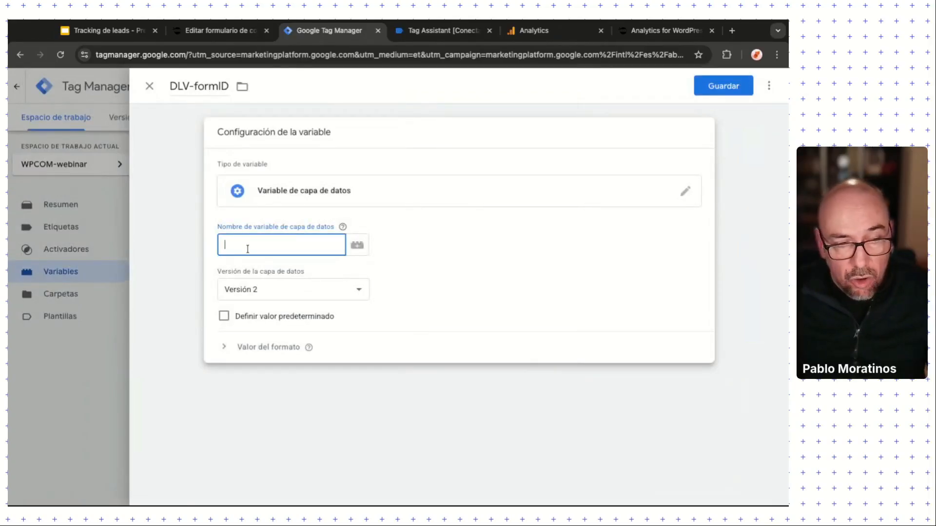
click(442, 30)
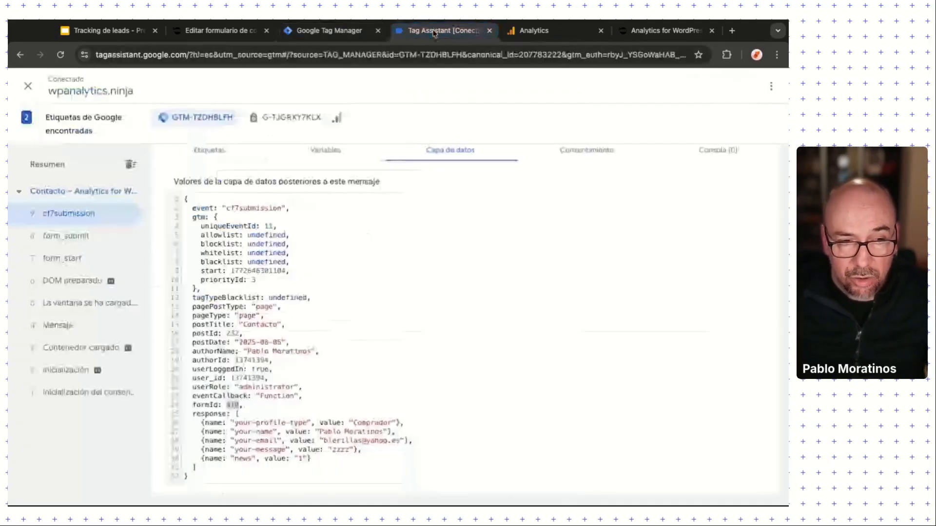
double_click(203, 404)
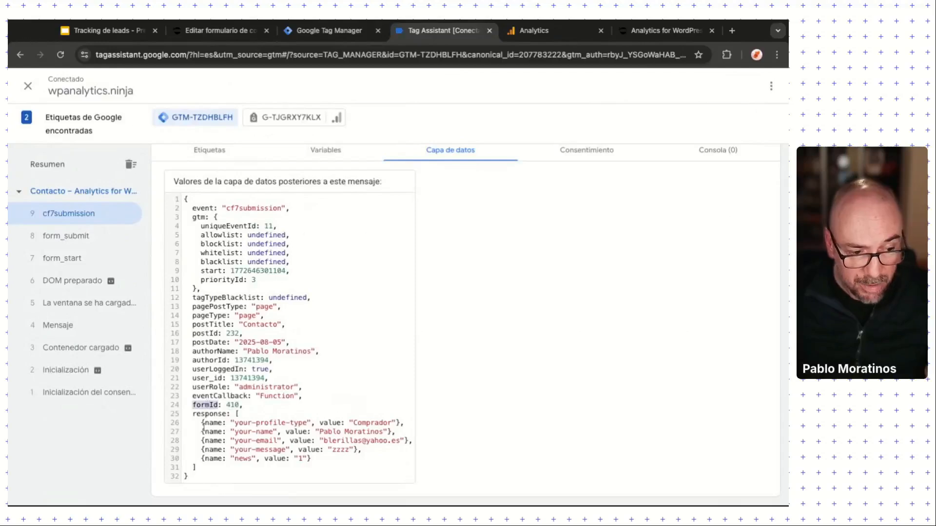
key(ctrl+c)
key(ctrl+shift+Tab)
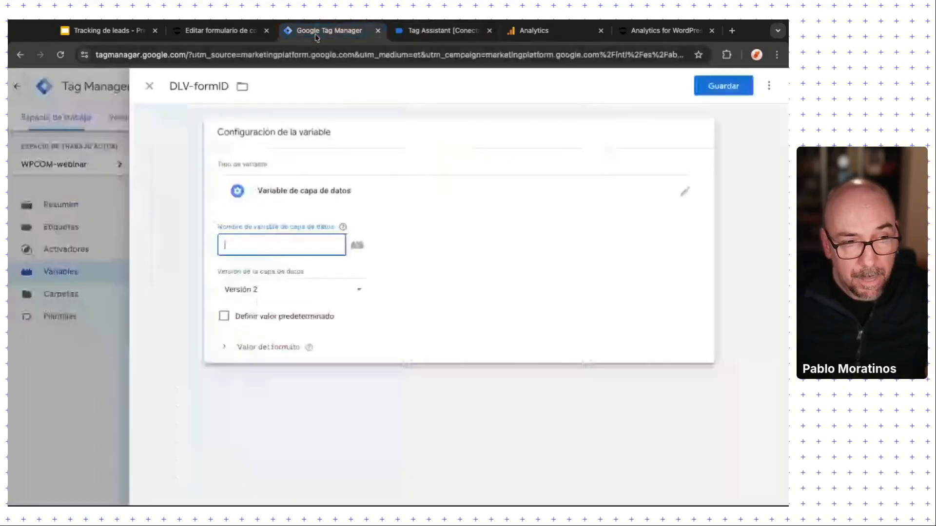
key(ctrl+v)
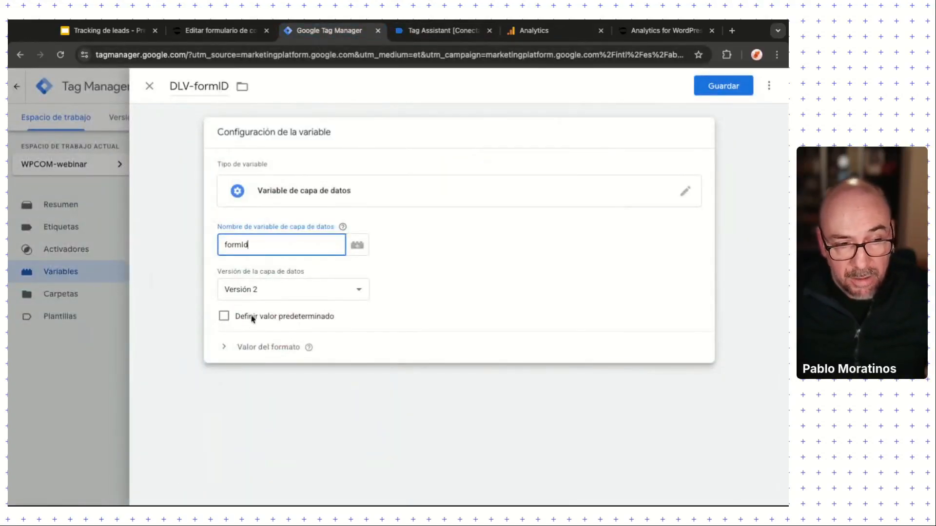
triple_click(169, 87)
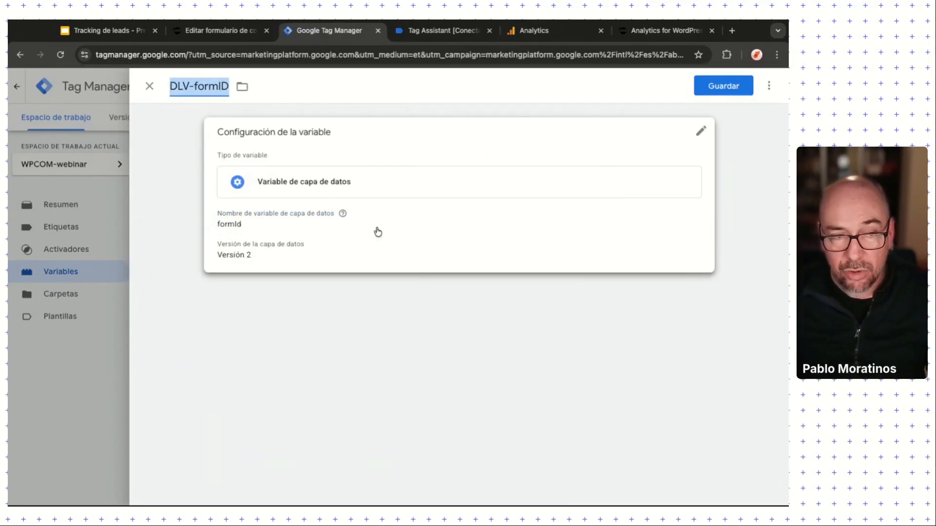
click(726, 86)
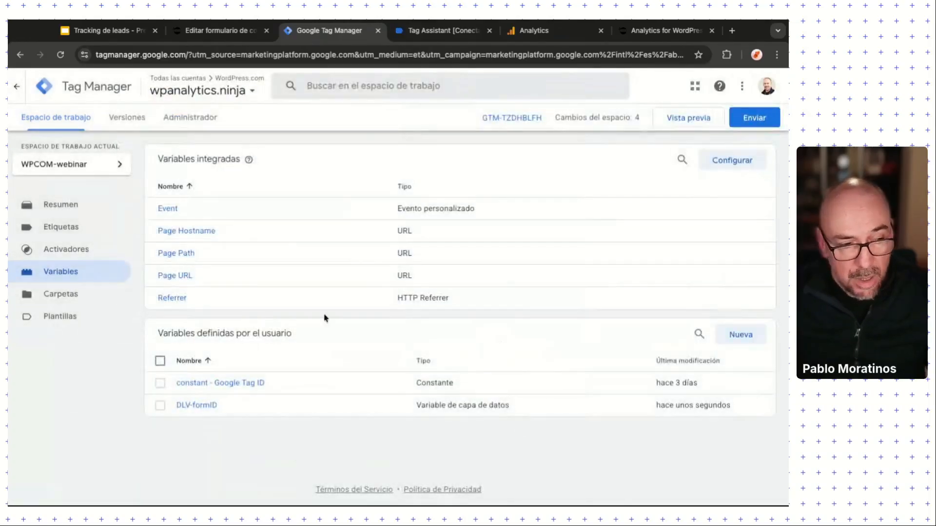
Step: Open the GA4-generate_lead tag's configuration and expand its event parameters
click(40, 229)
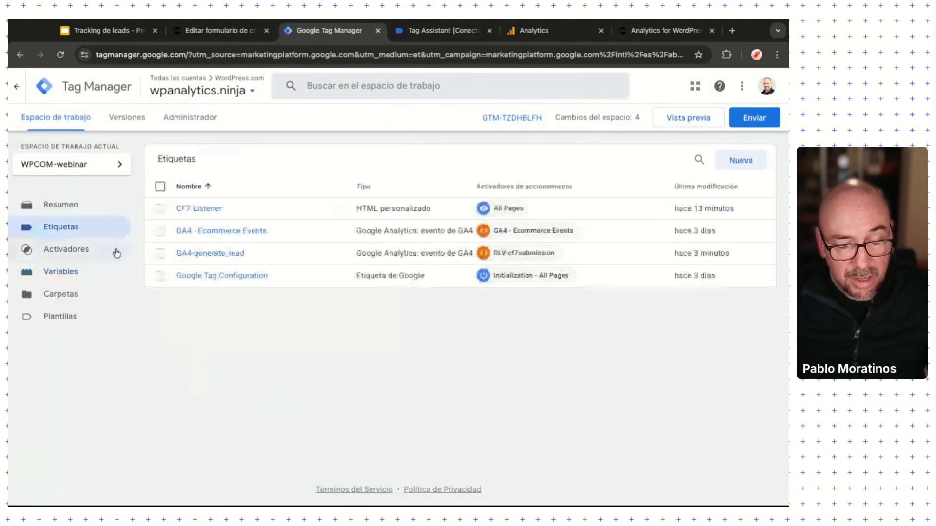
click(215, 253)
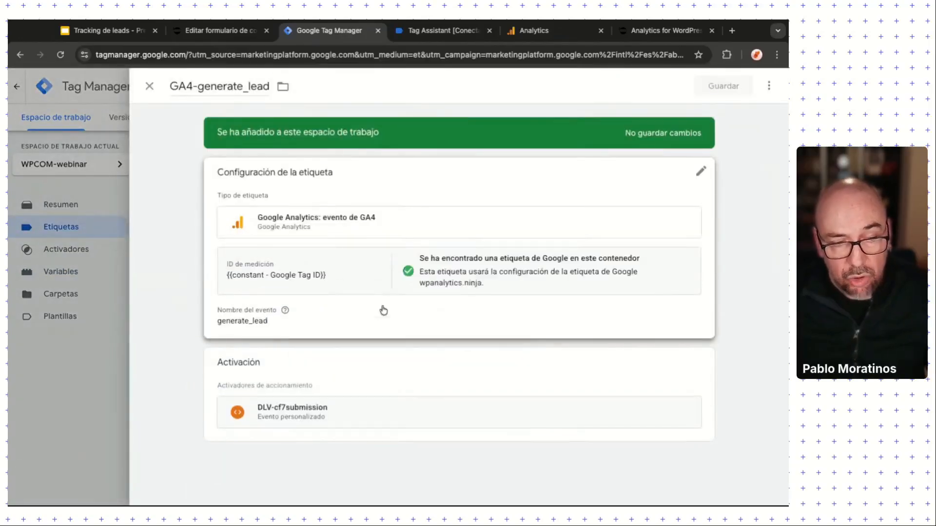
click(354, 311)
scroll(349, 388, down, 1)
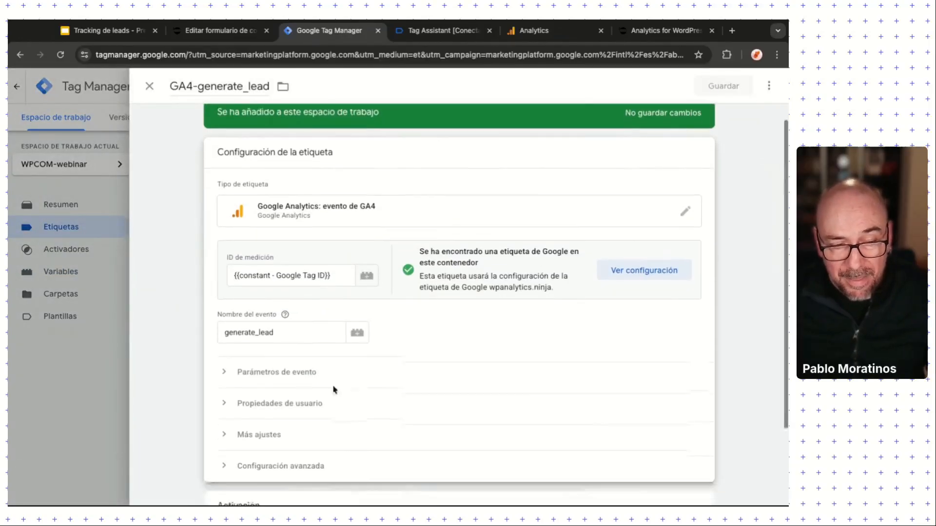
click(227, 378)
scroll(292, 389, down, 3)
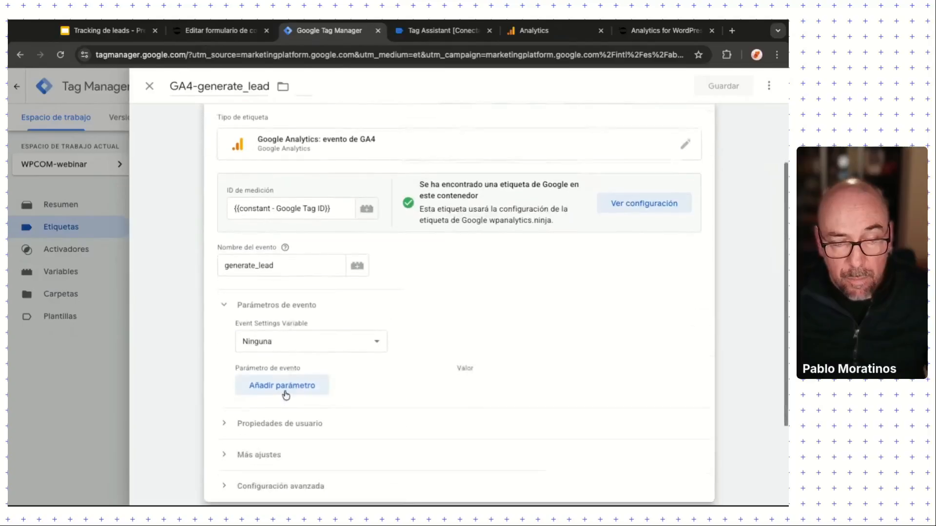
Step: Add event parameter formID with value {{DLV-formID}} and save the tag
click(288, 390)
click(270, 397)
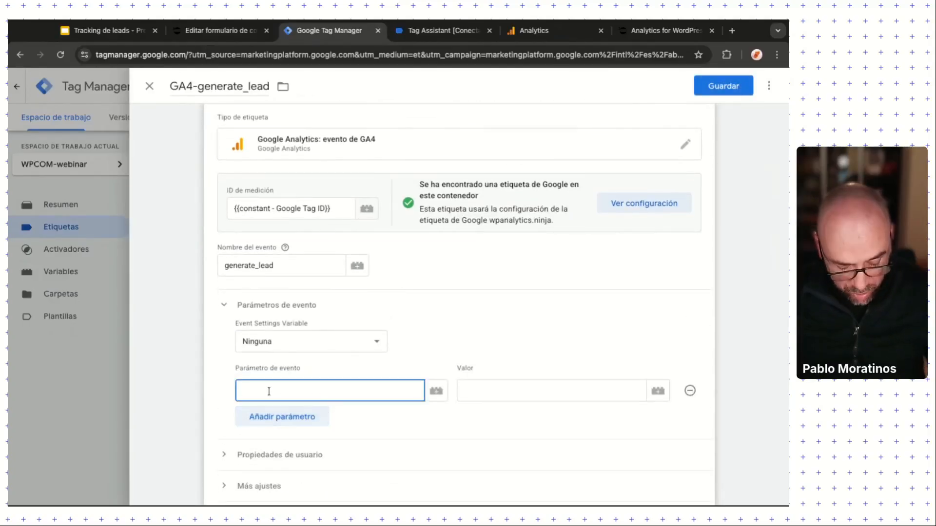
text(formId)
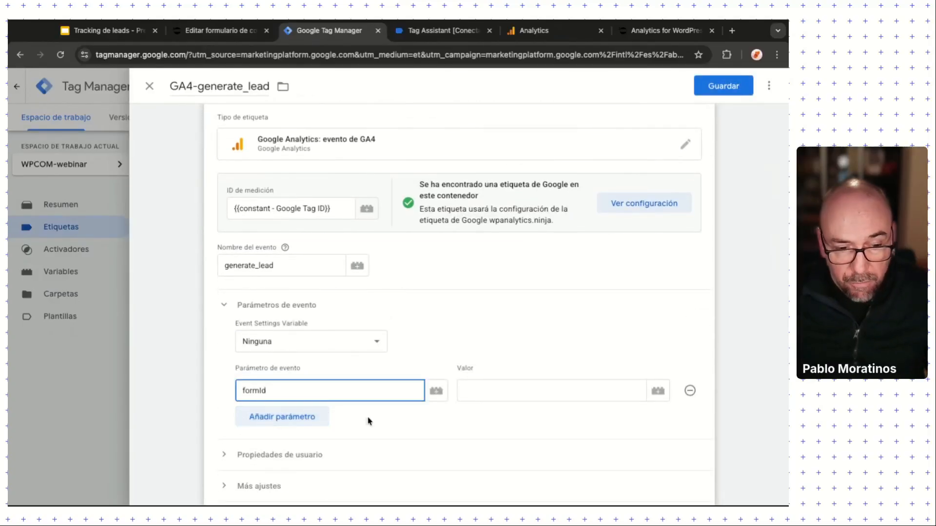
click(504, 390)
click(288, 390)
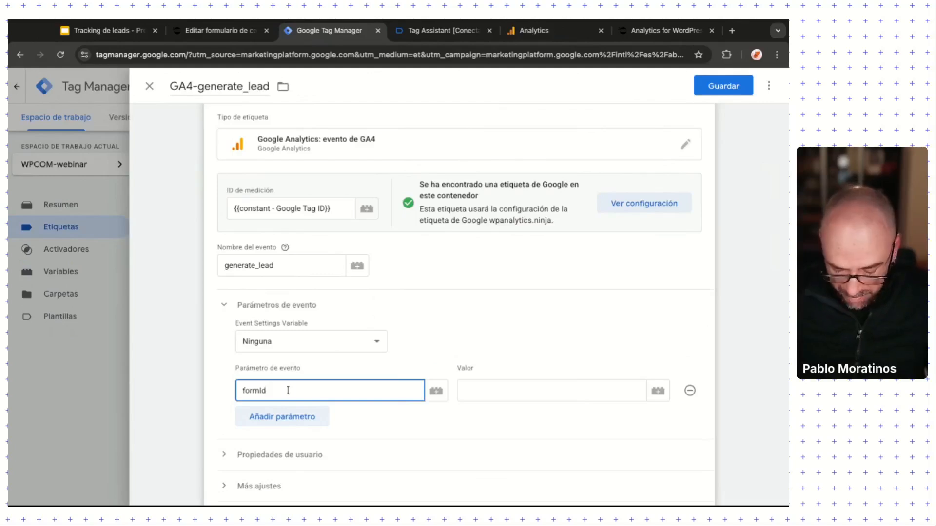
key(BackSpace)
text(D)
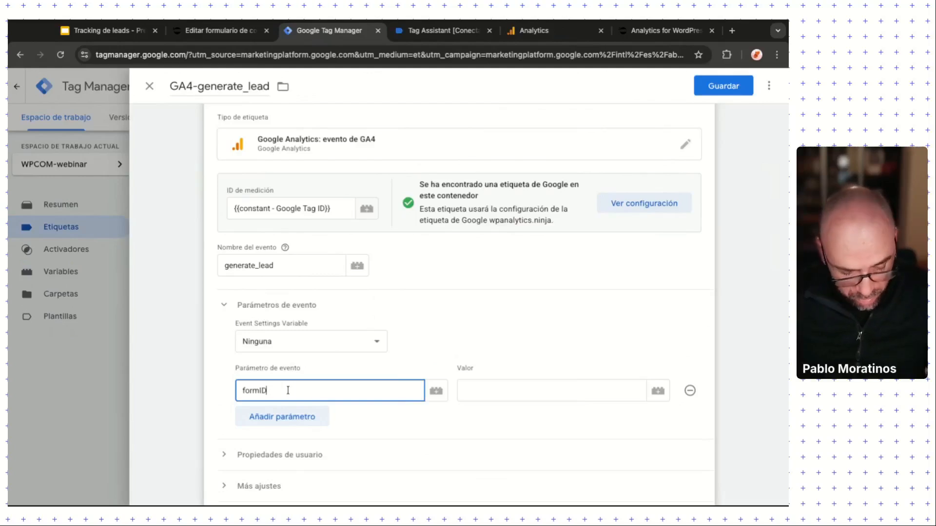
click(479, 393)
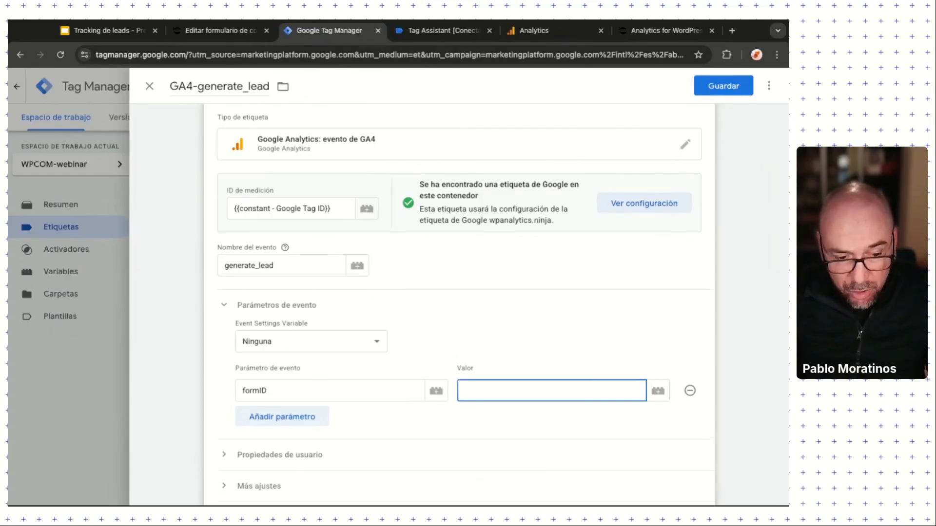
text({{)
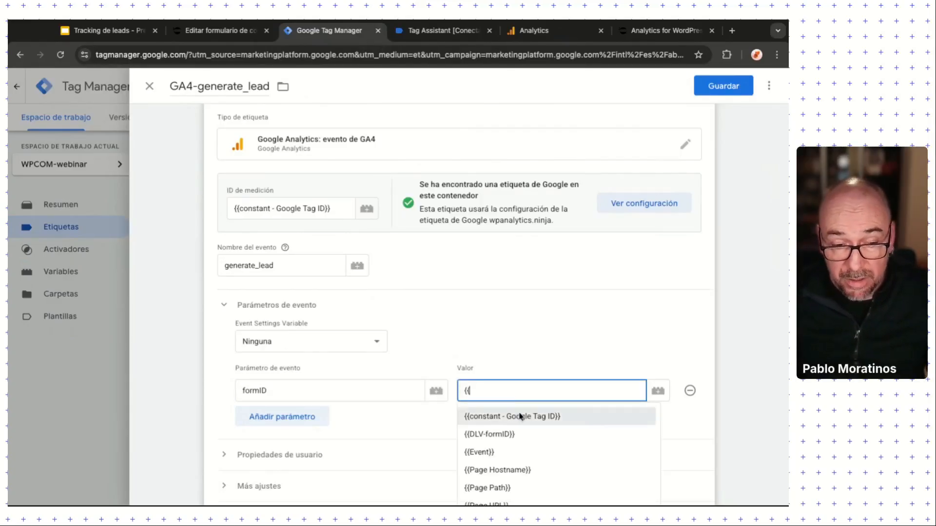
click(519, 434)
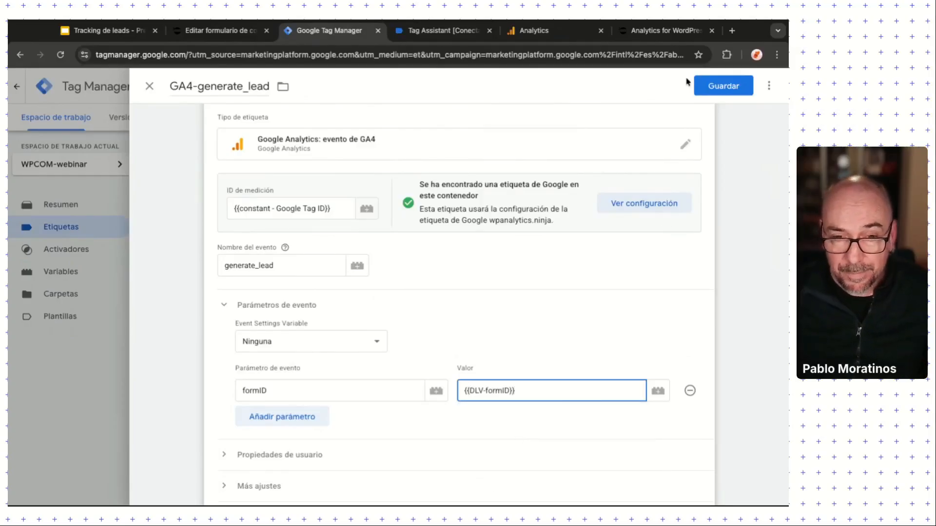
click(729, 86)
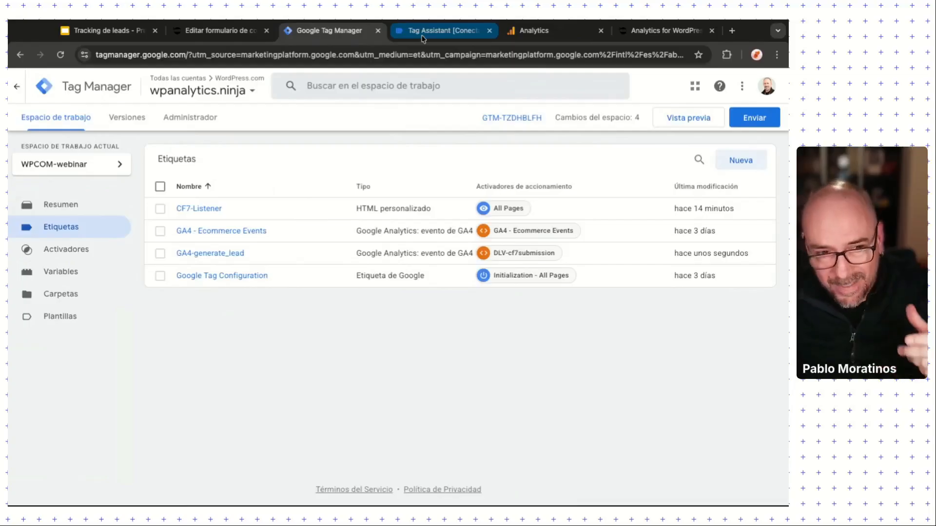
Step: Examine the cf7submission response entry, marking the your-profile-type field and its Comprador value
click(422, 35)
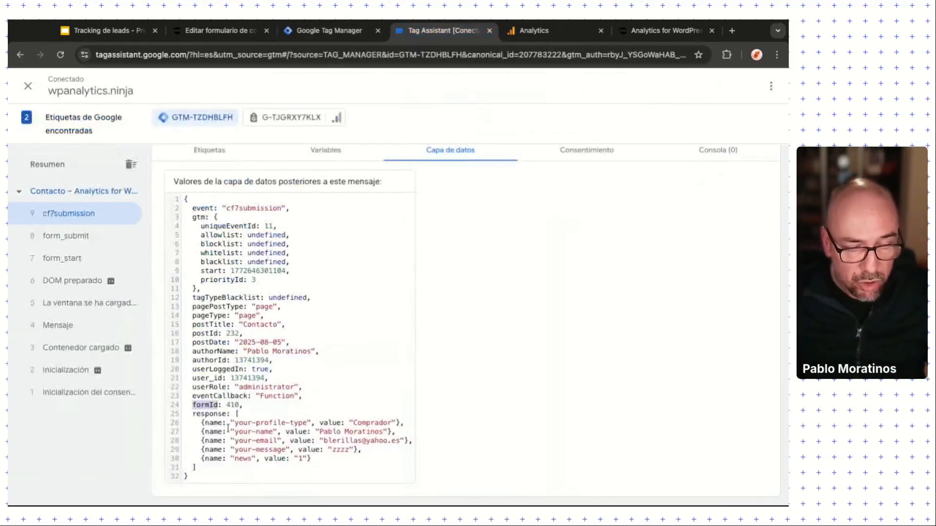
double_click(195, 415)
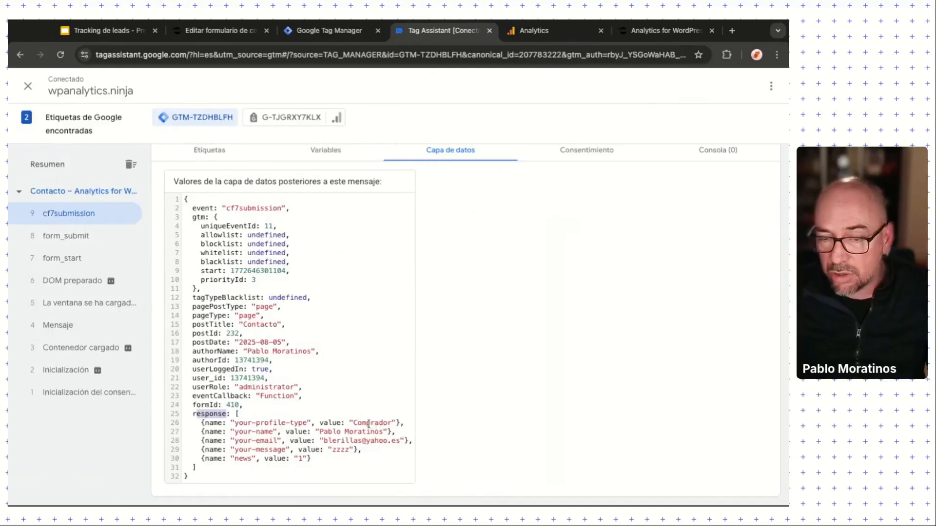
drag(354, 423, 388, 423)
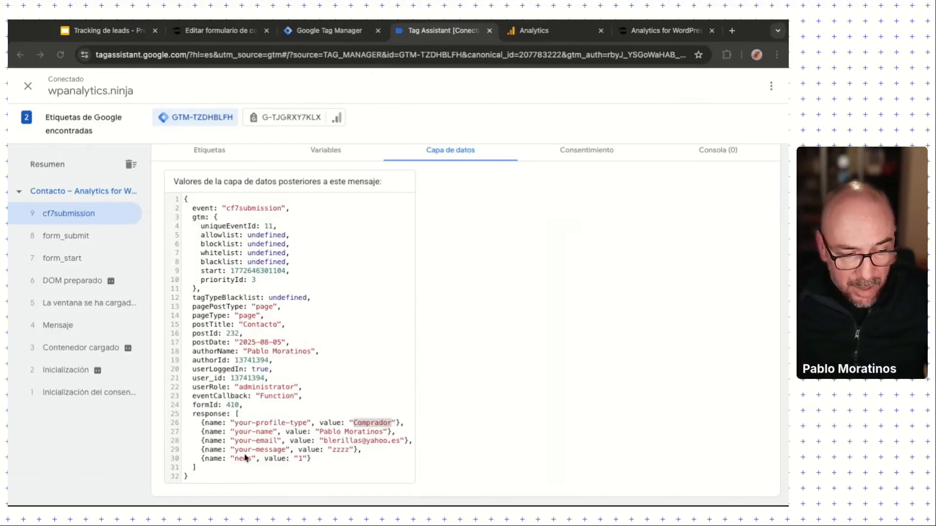
double_click(236, 423)
key(super+c)
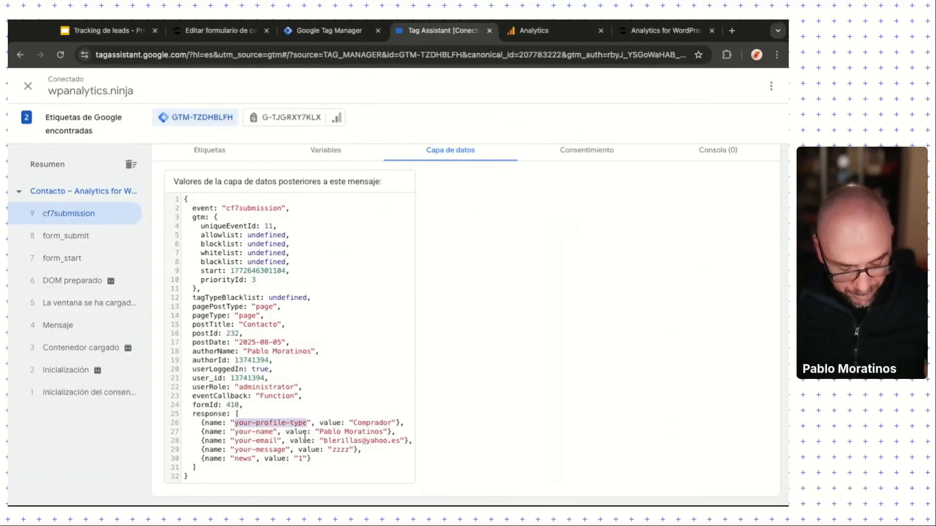
Step: Create a new Data Layer Variable named DLV-your-profile-type
click(314, 29)
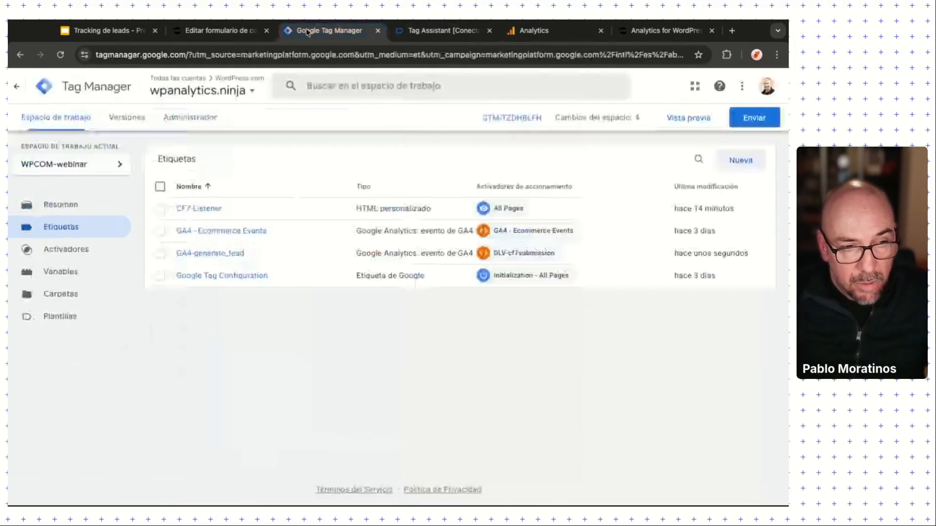
click(73, 276)
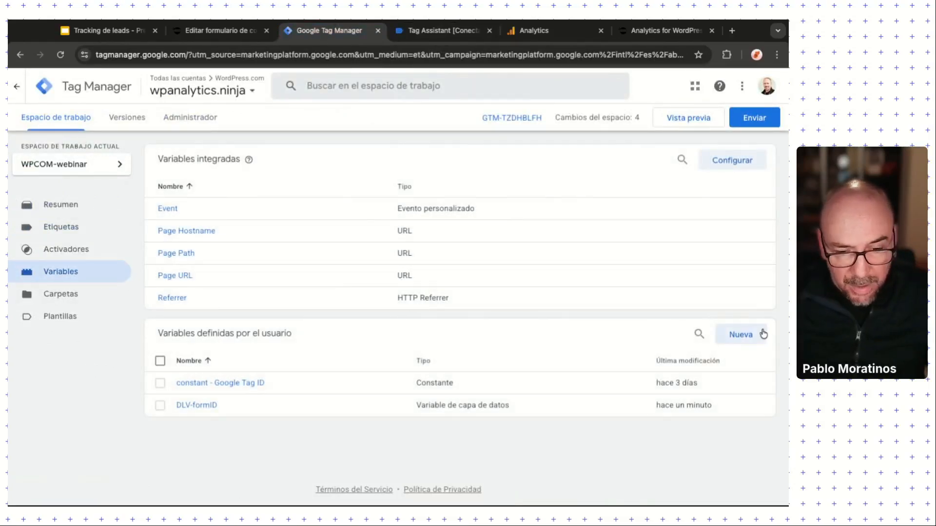
click(762, 334)
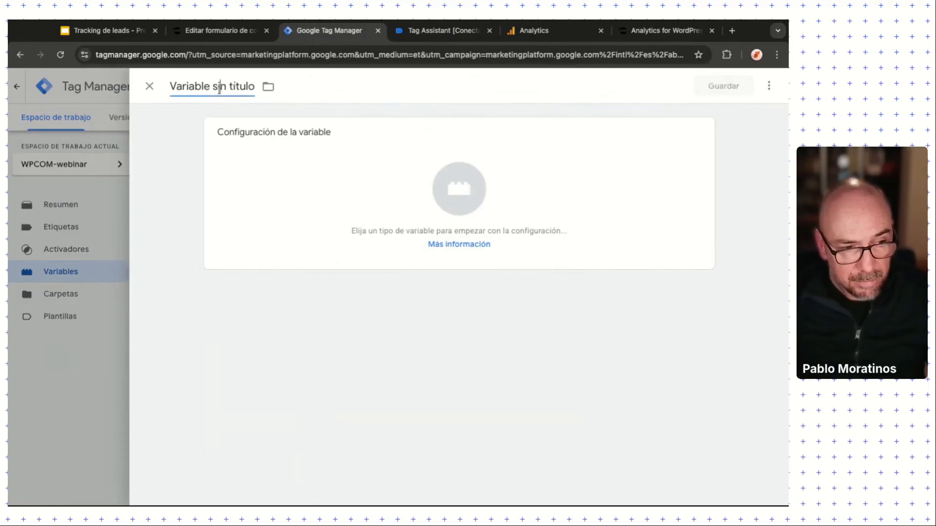
click(220, 88)
text(DLV-)
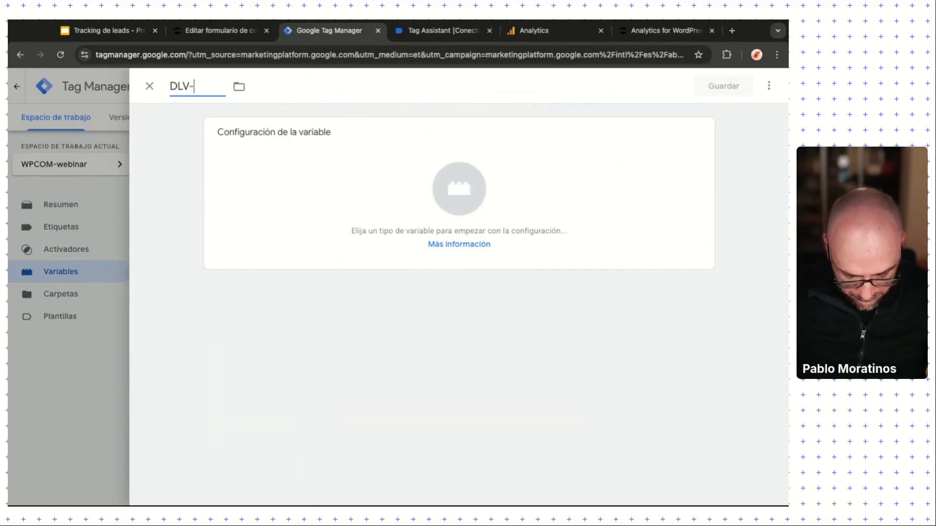
key(ctrl+v)
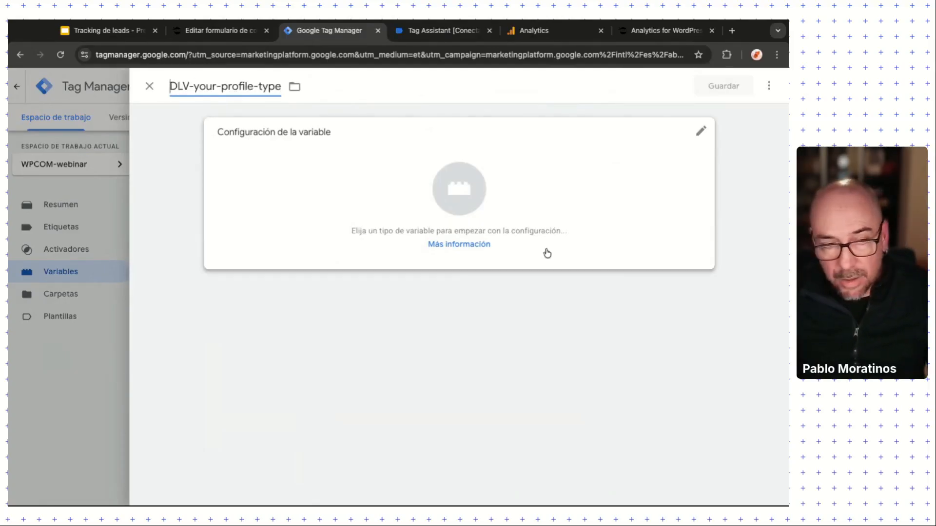
click(546, 253)
click(555, 348)
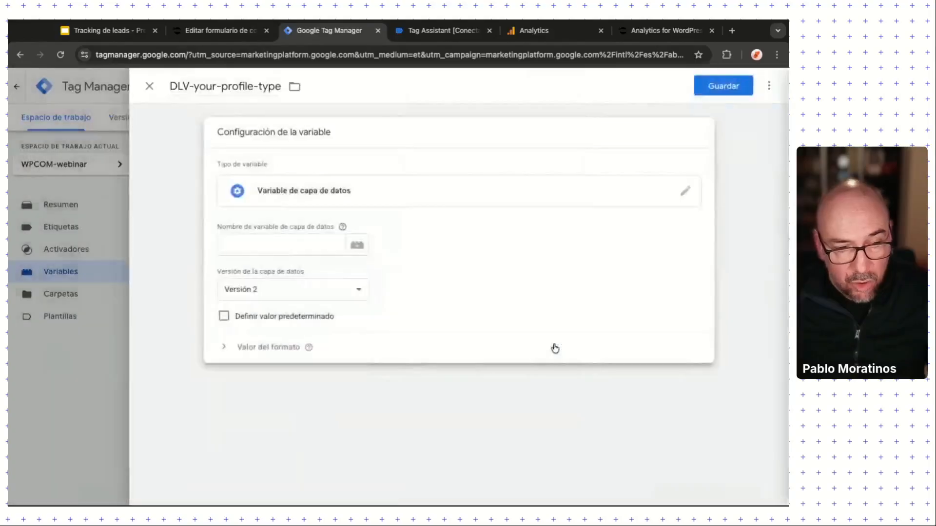
Step: Set the variable's data layer name to response.0.value
key(super+Tab)
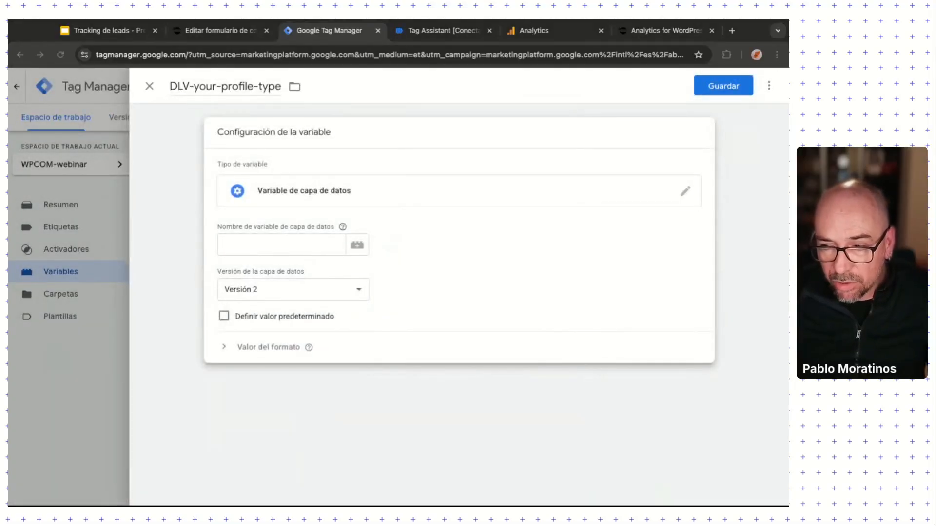
key(super+Tab)
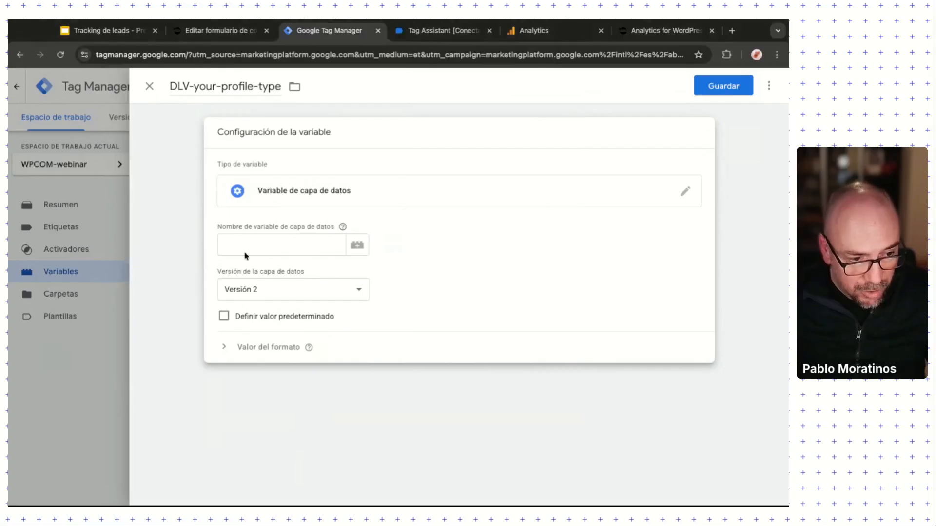
click(248, 246)
key(super+v)
key(Return)
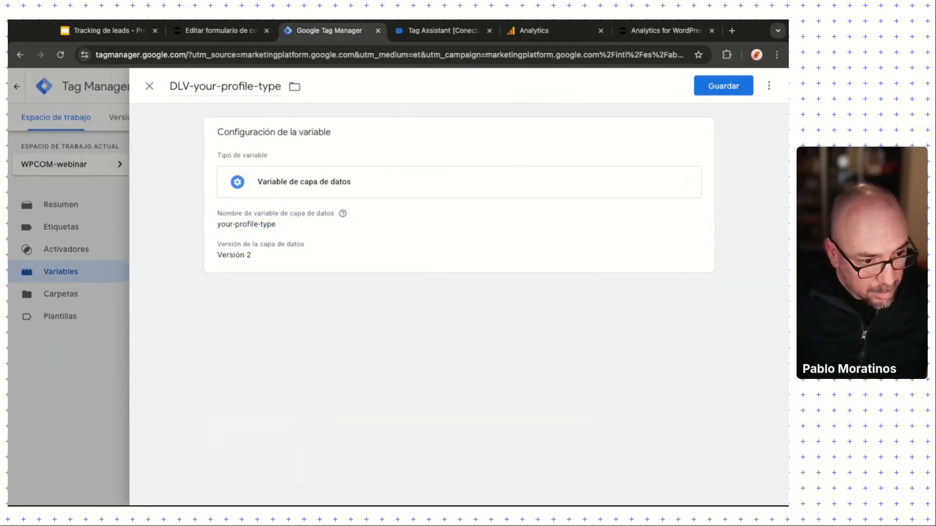
click(309, 236)
click(305, 247)
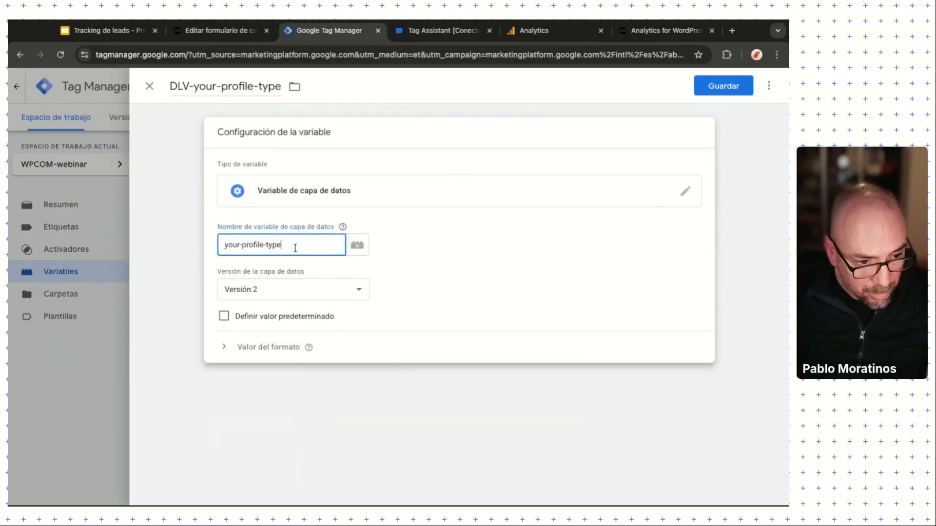
triple_click(294, 248)
text(response)
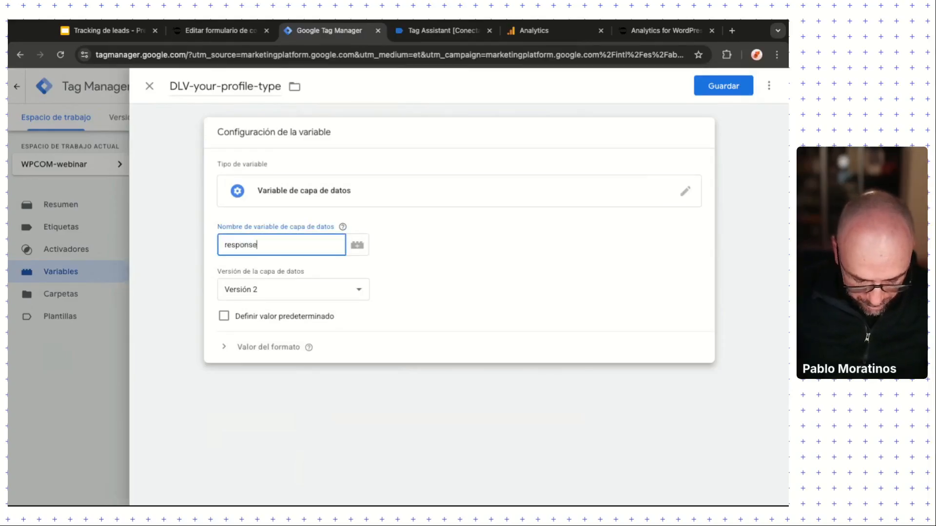
text(.0)
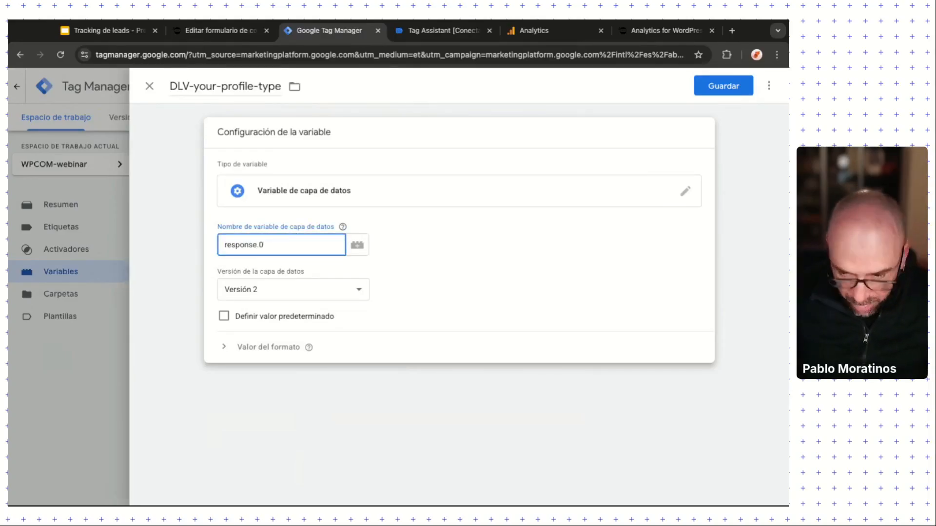
text(.value)
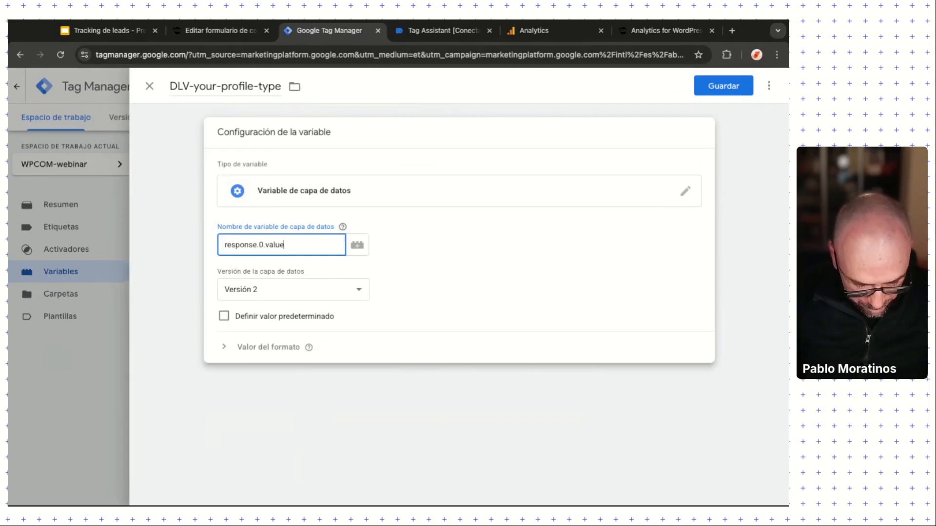
triple_click(298, 246)
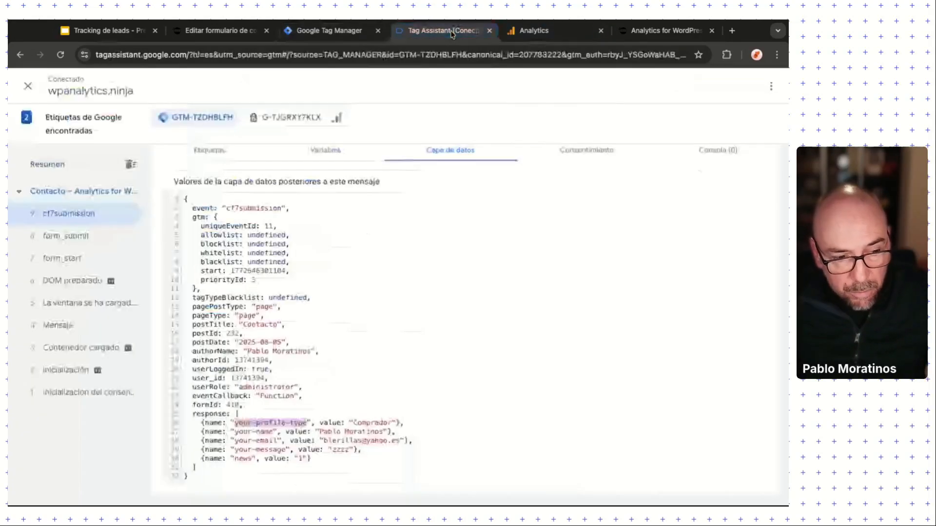
Step: Confirm the Comprador value under response in Tag Assistant, then return to the DLV-your-profile-type editor
click(438, 30)
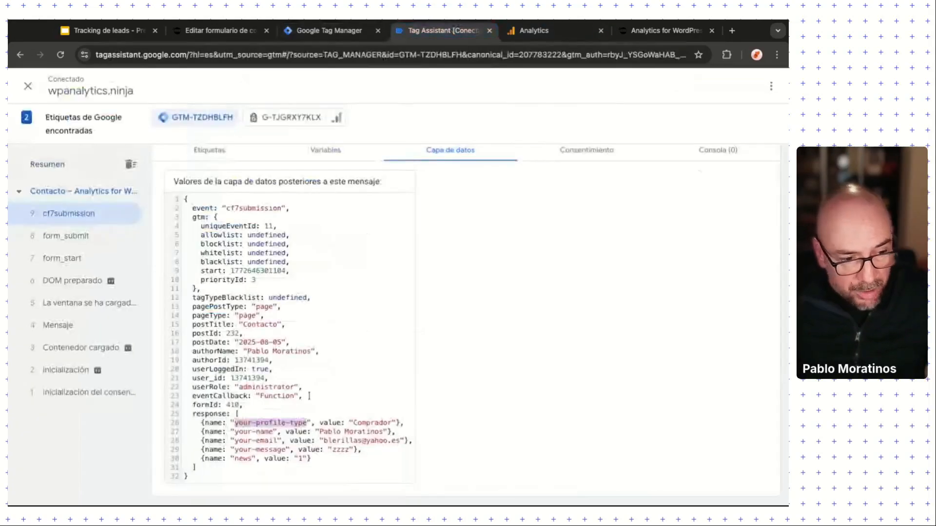
double_click(225, 414)
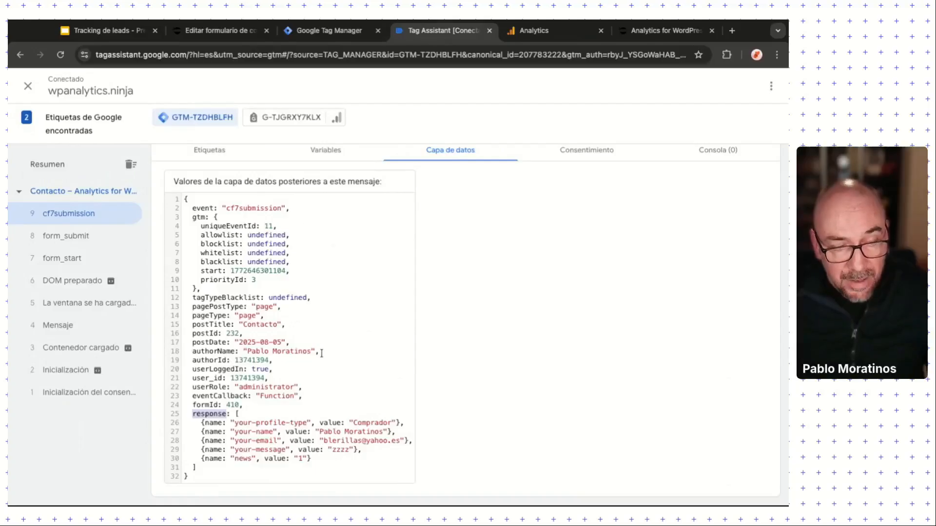
double_click(320, 423)
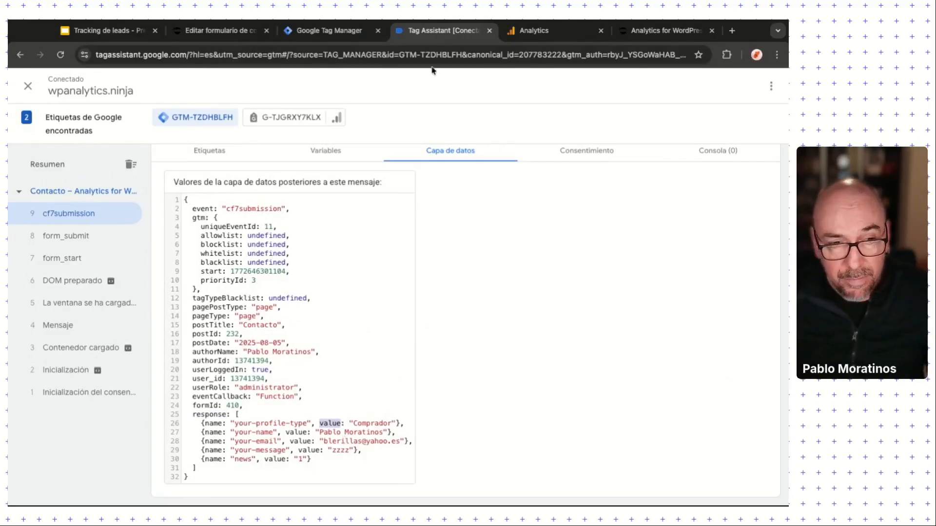
click(299, 32)
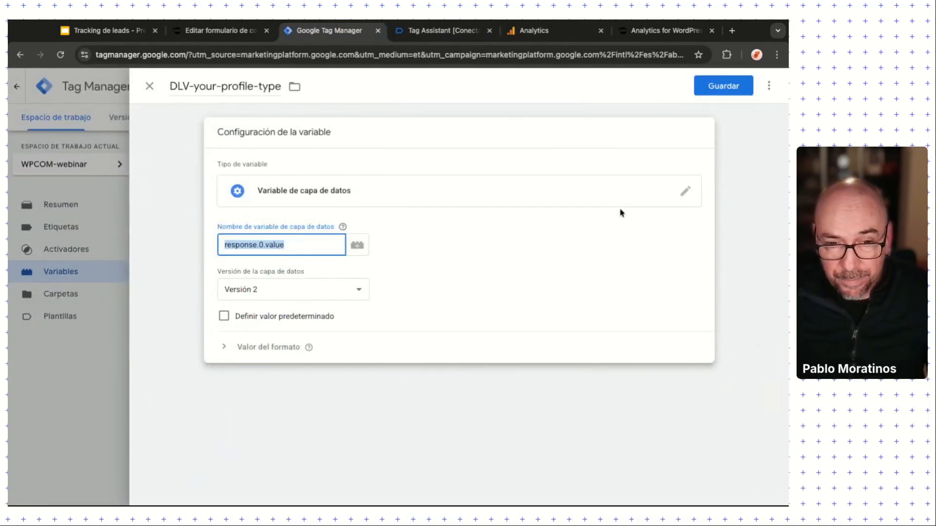
Step: Save DLV-your-profile-type and open the GA4-generate_lead tag's configuration
click(724, 88)
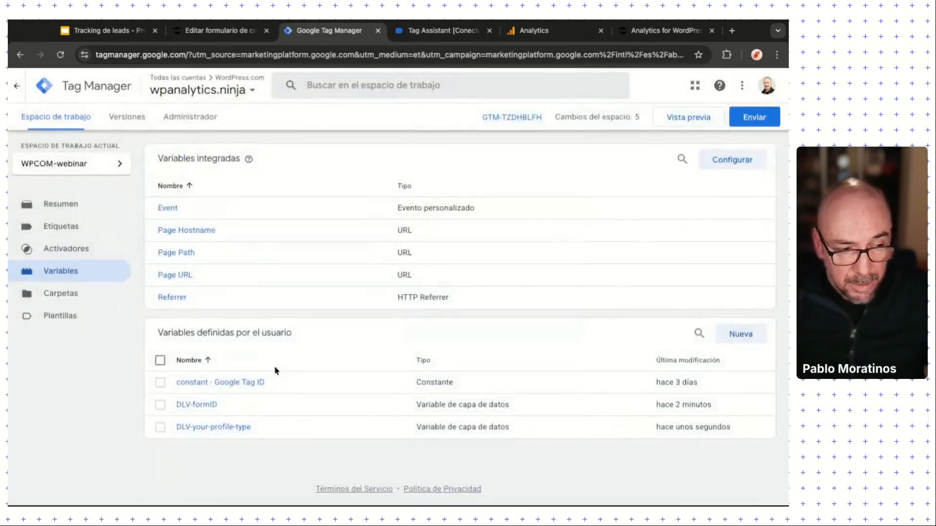
click(66, 229)
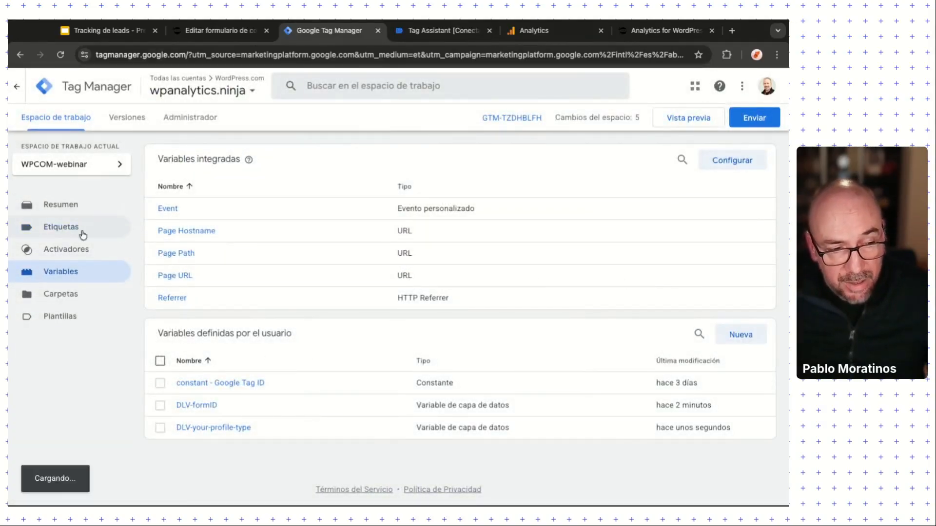
click(225, 254)
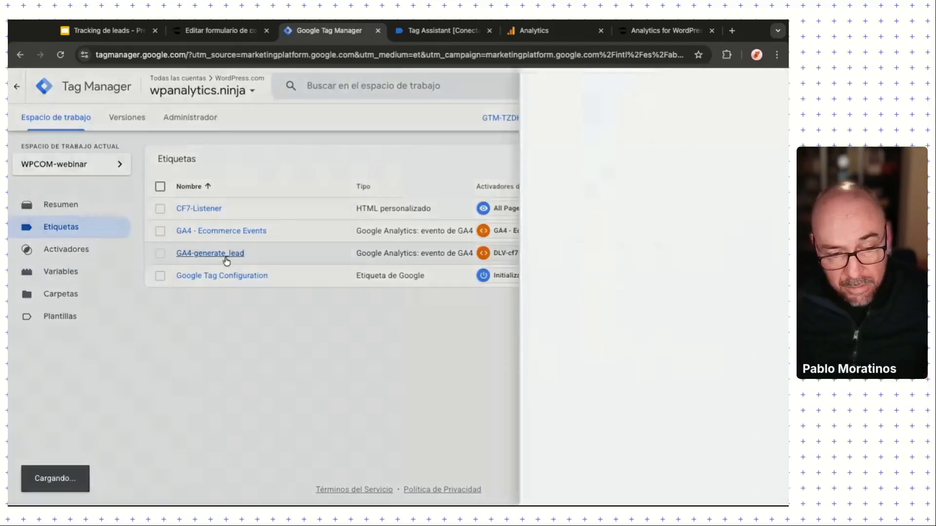
click(303, 381)
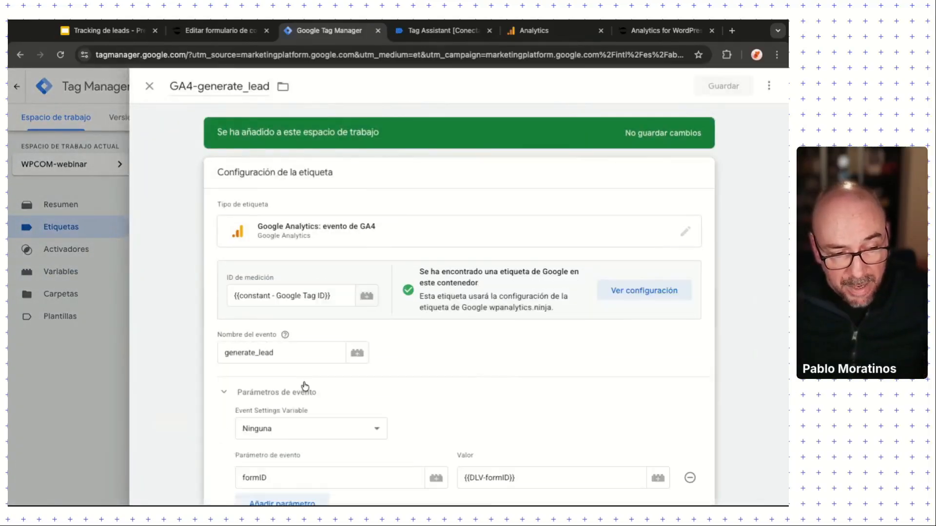
scroll(300, 395, down, 1)
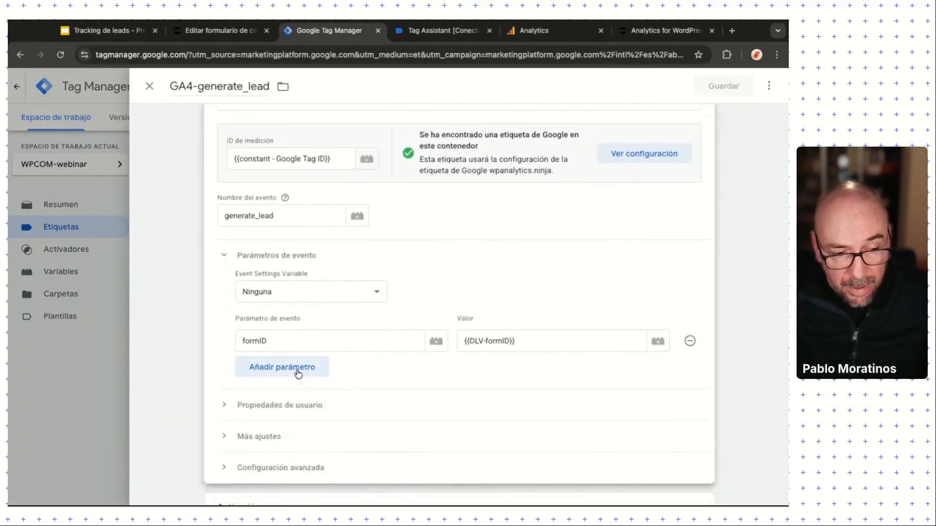
Step: Add event parameter profile with value {{DLV-your-profile-type}} and save the tag
click(297, 371)
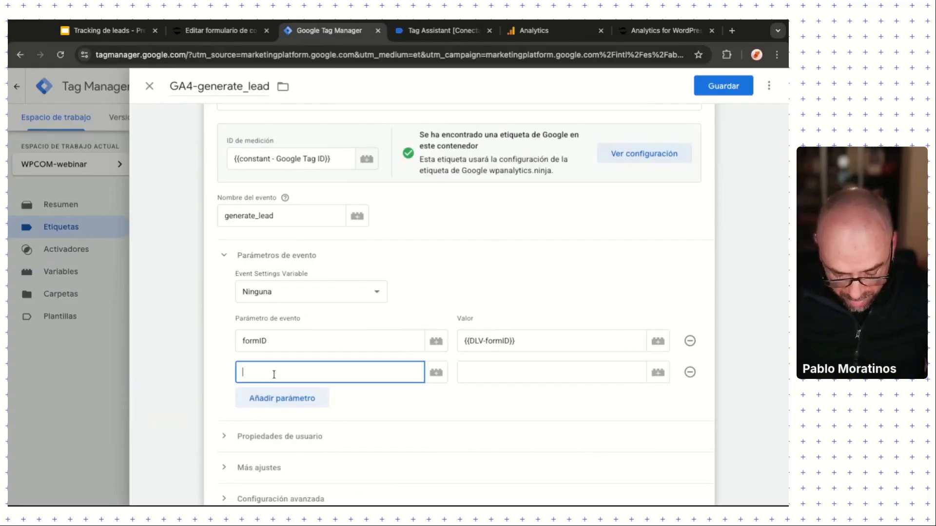
text(profile)
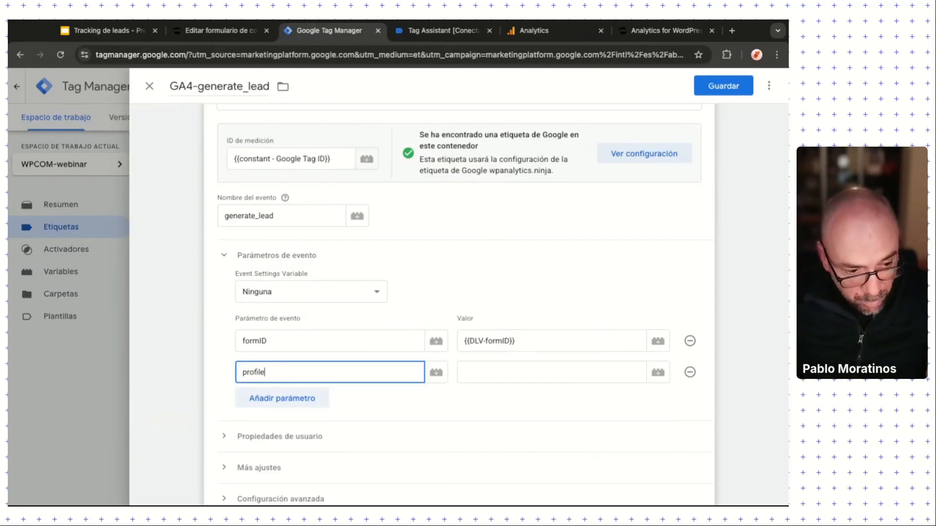
click(523, 379)
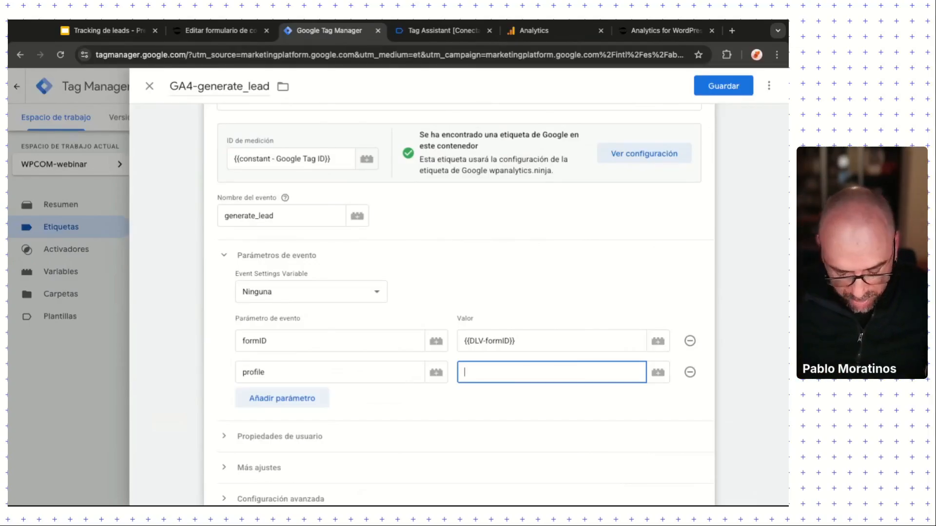
text({{)
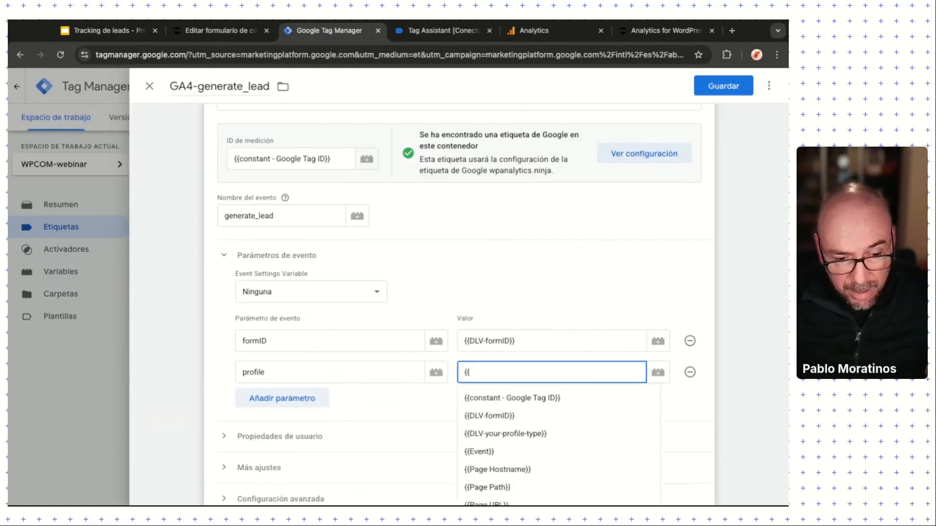
key(Down)
key(Down)
key(Return)
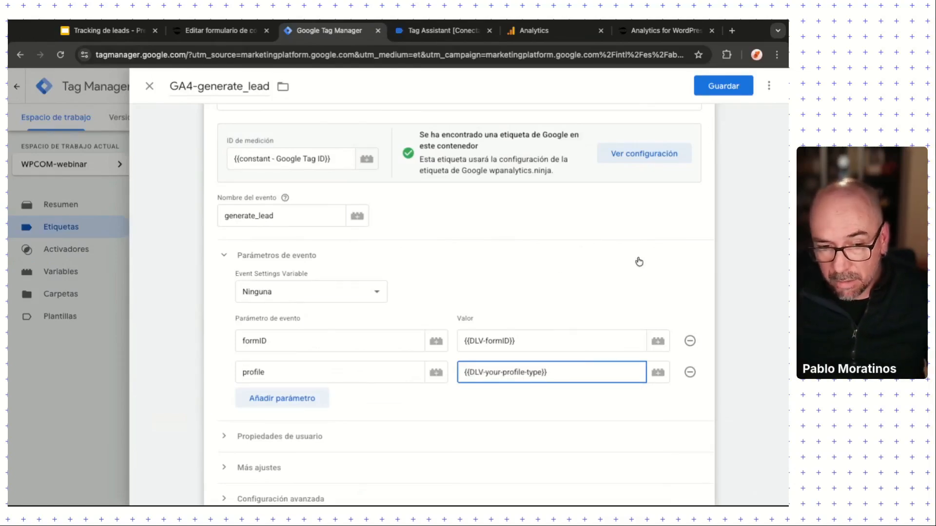
click(720, 92)
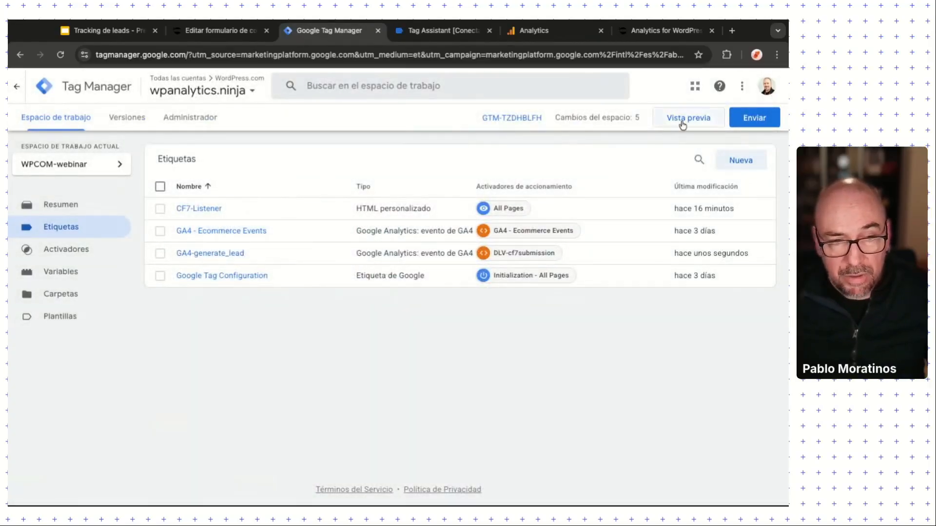
Step: Launch a Preview debug session and continue past the Tag Assistant connected notice
click(682, 118)
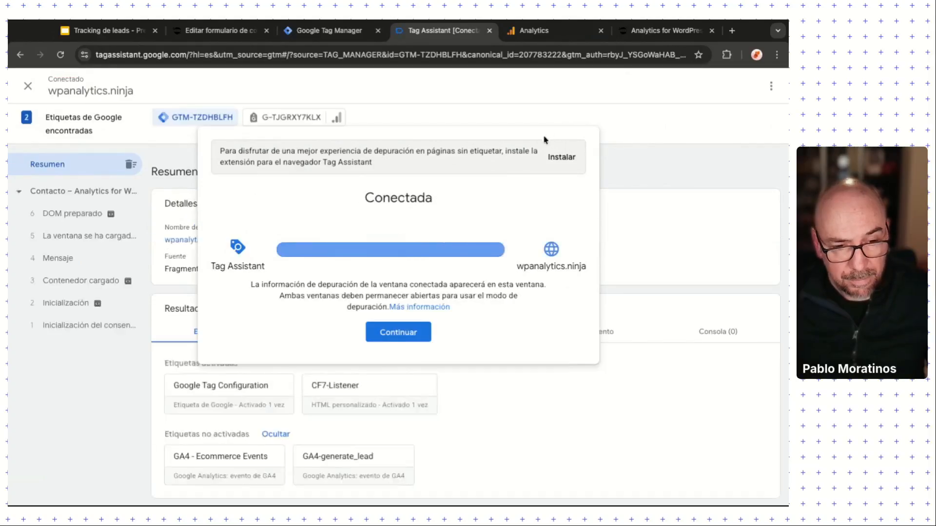
click(390, 332)
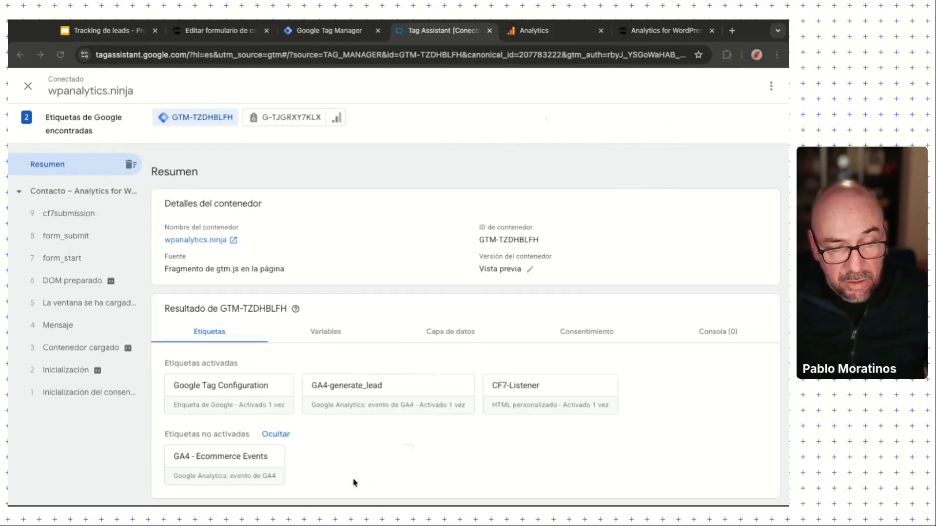
Step: Verify GA4-generate_lead fired on cf7submission with formID 410 and profile Comprador, then go to DebugView
click(72, 213)
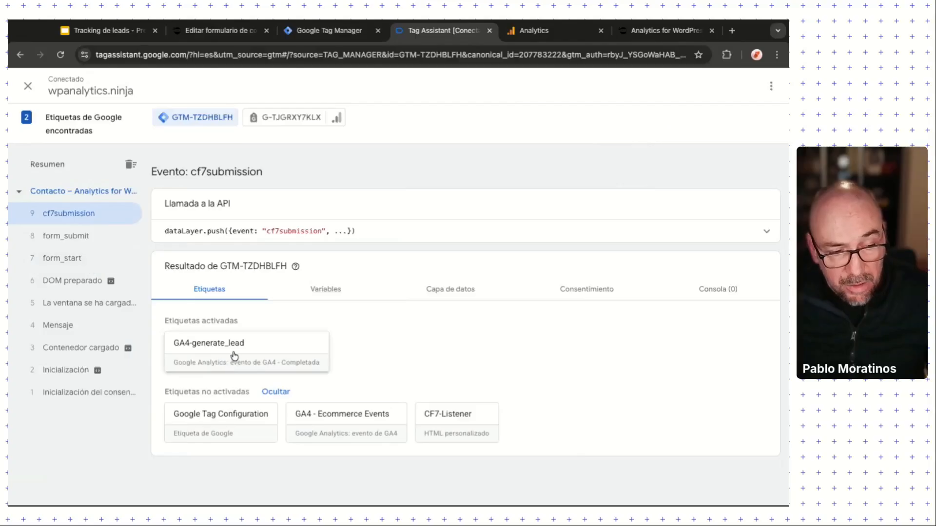
click(218, 352)
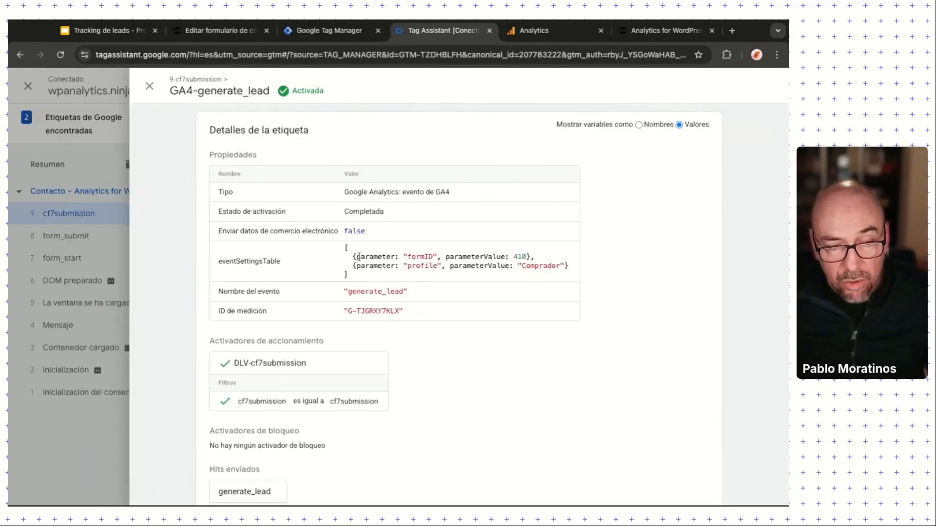
drag(358, 257, 568, 266)
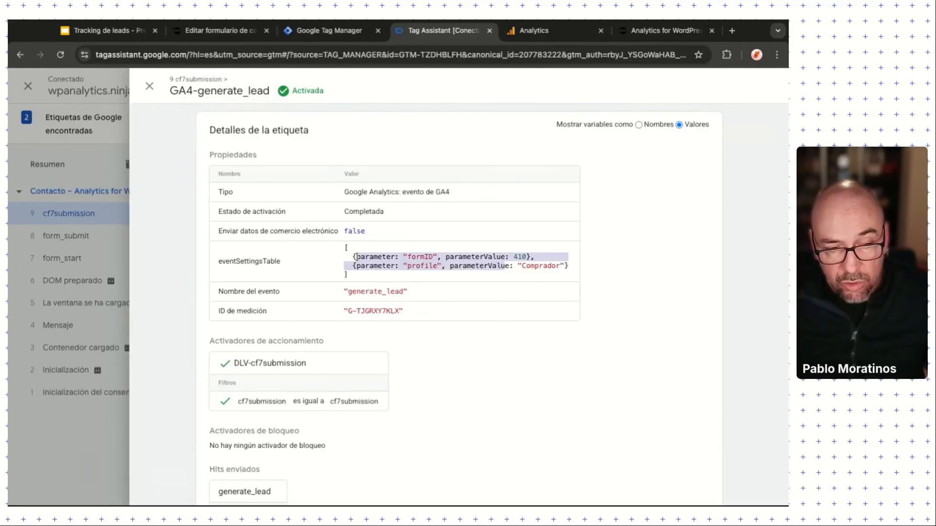
click(520, 257)
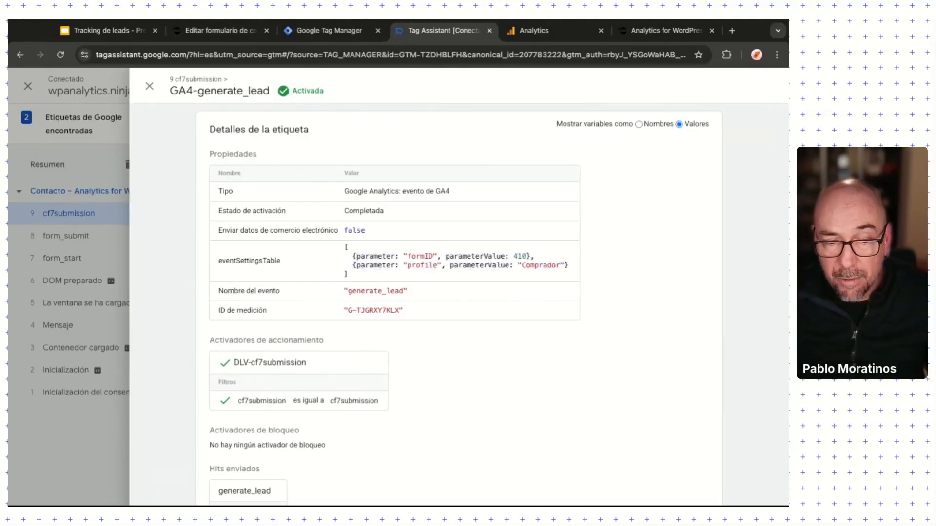
double_click(540, 266)
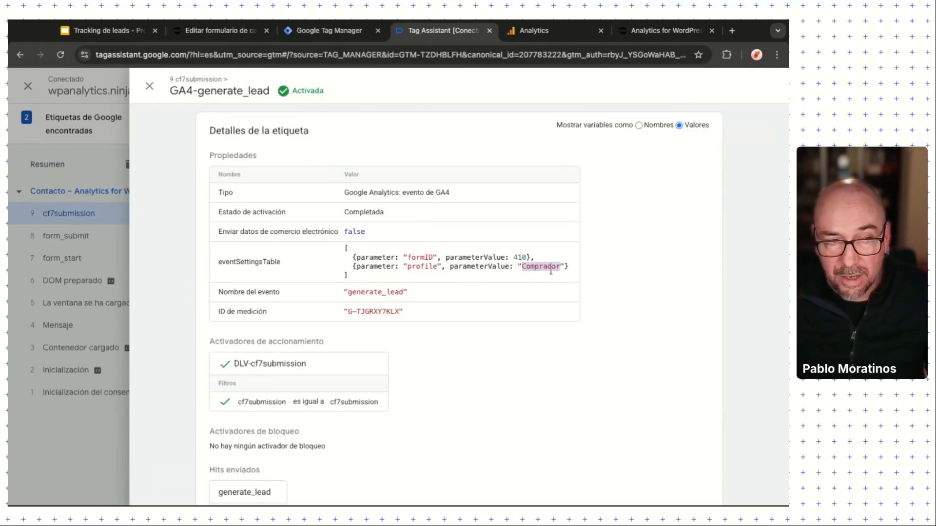
click(534, 30)
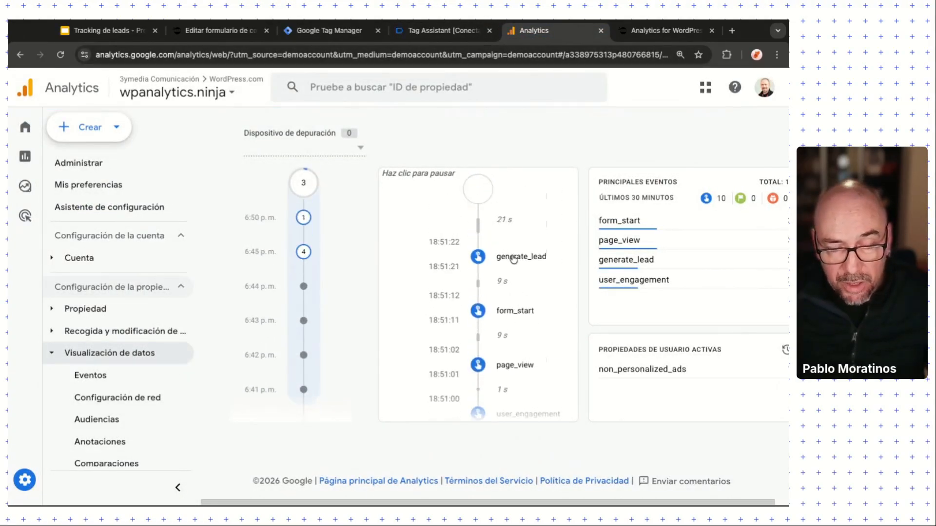
Step: Open the generate_lead event in DebugView and reveal formID 410 and profile Comprador
click(513, 259)
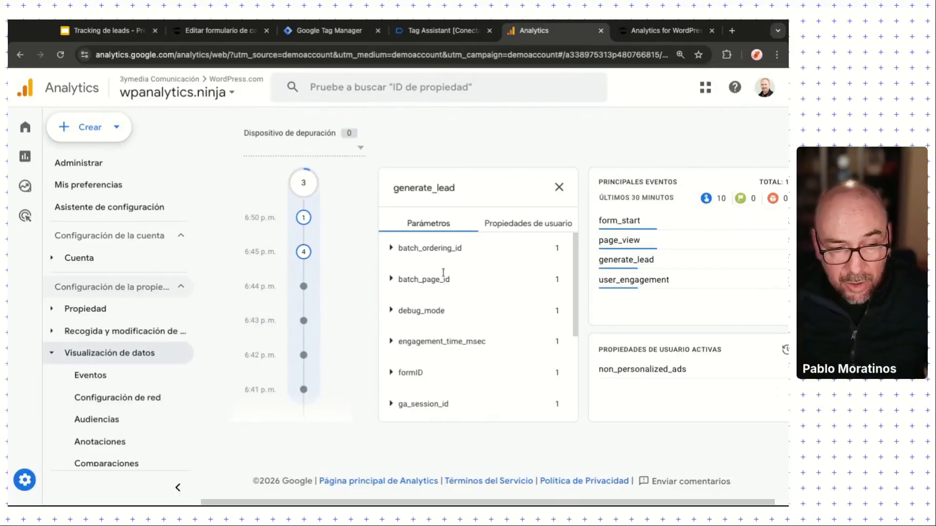
scroll(441, 366, down, 2)
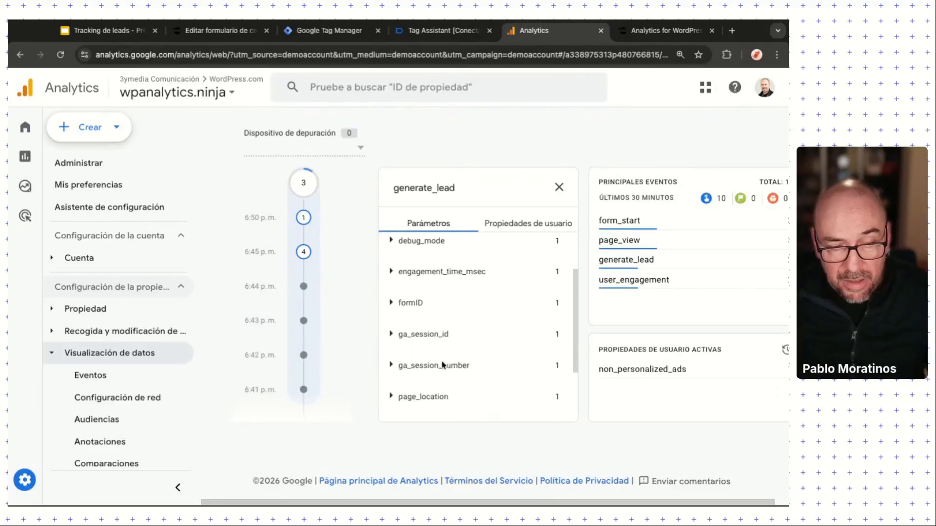
click(391, 291)
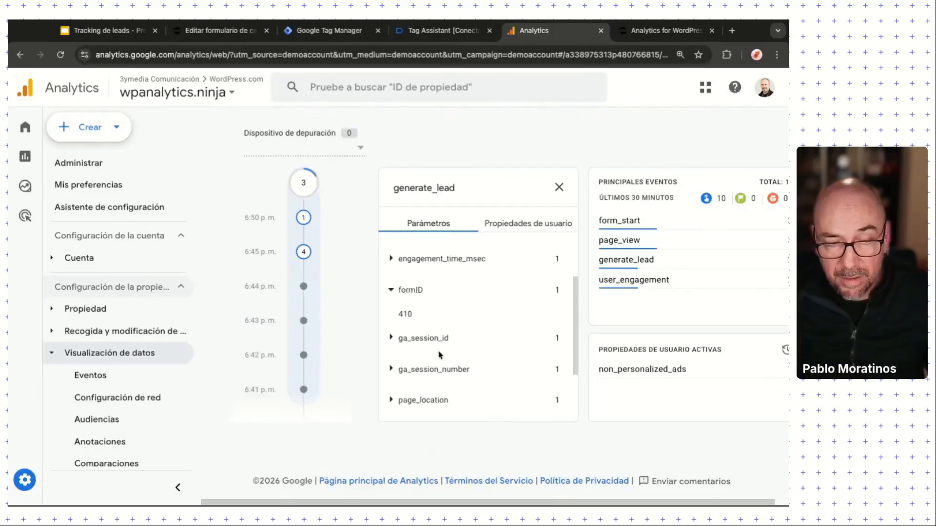
scroll(440, 355, down, 3)
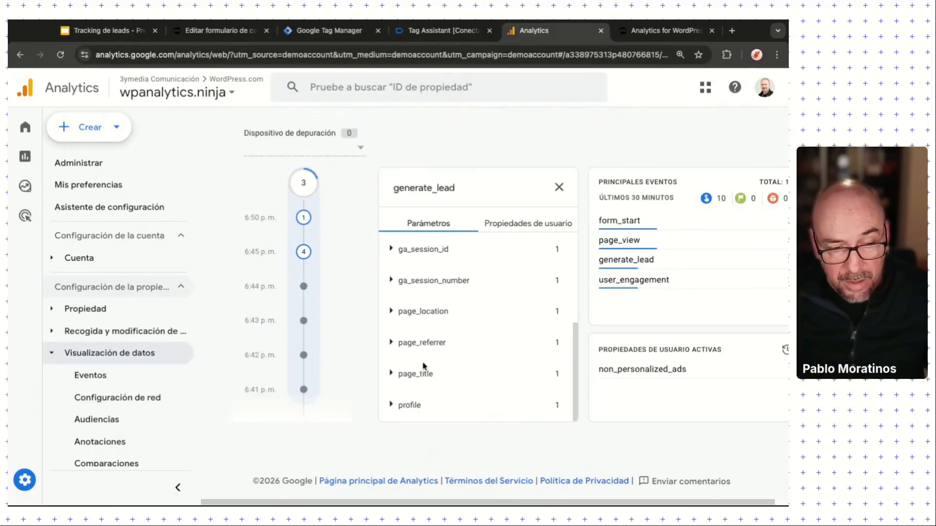
click(390, 407)
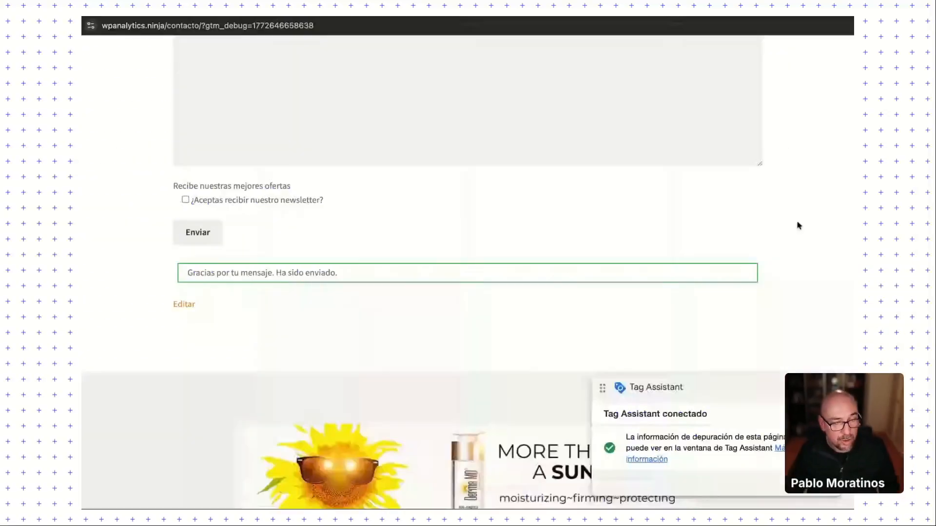
scroll(284, 207, up, 1)
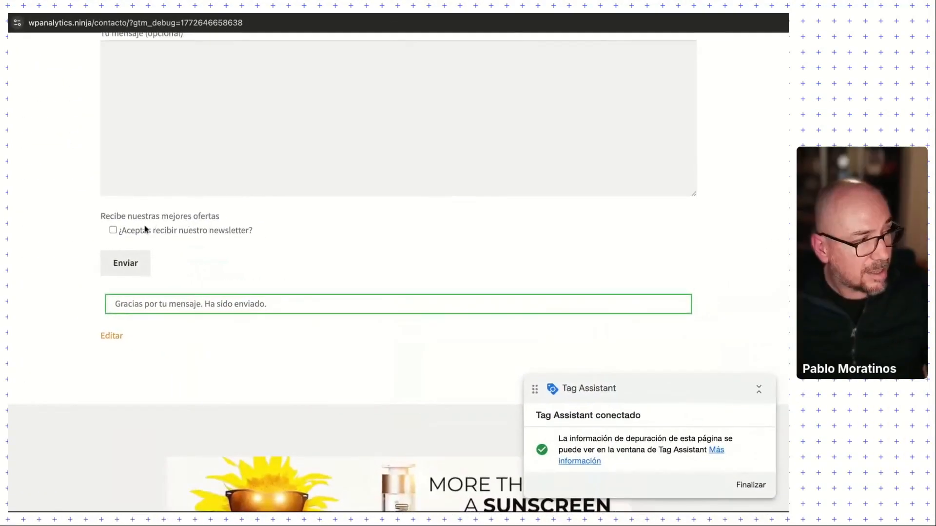
scroll(113, 228, up, 4)
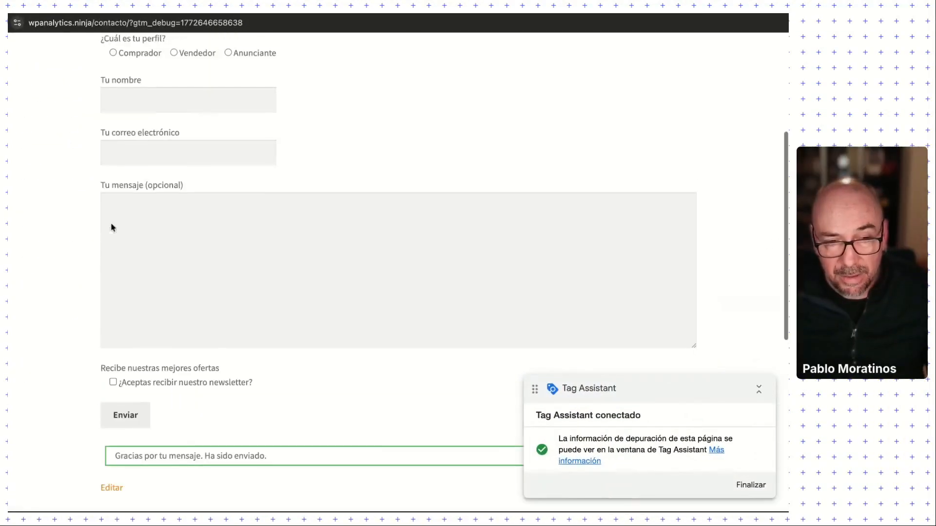
scroll(113, 228, up, 1)
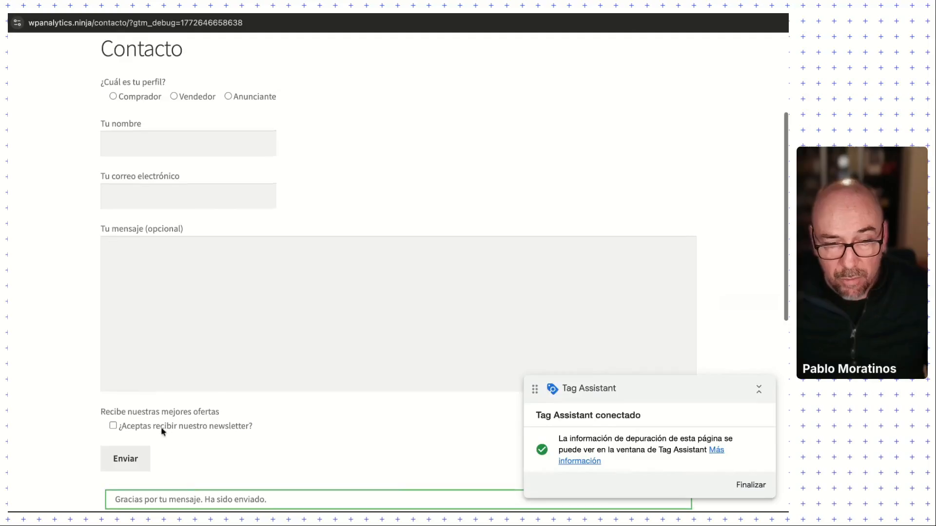
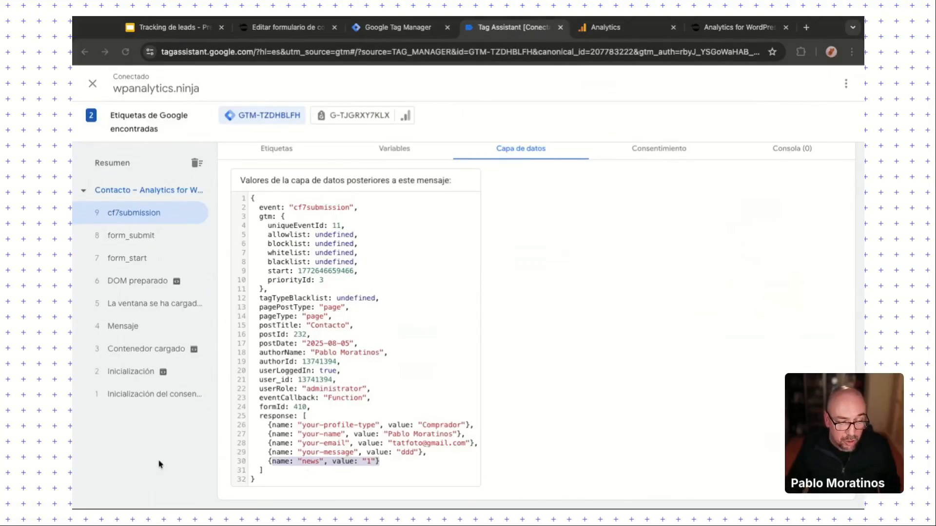
Step: Leave the cf7submission data layer (news value 1) and return to Tag Manager's tag list
click(398, 28)
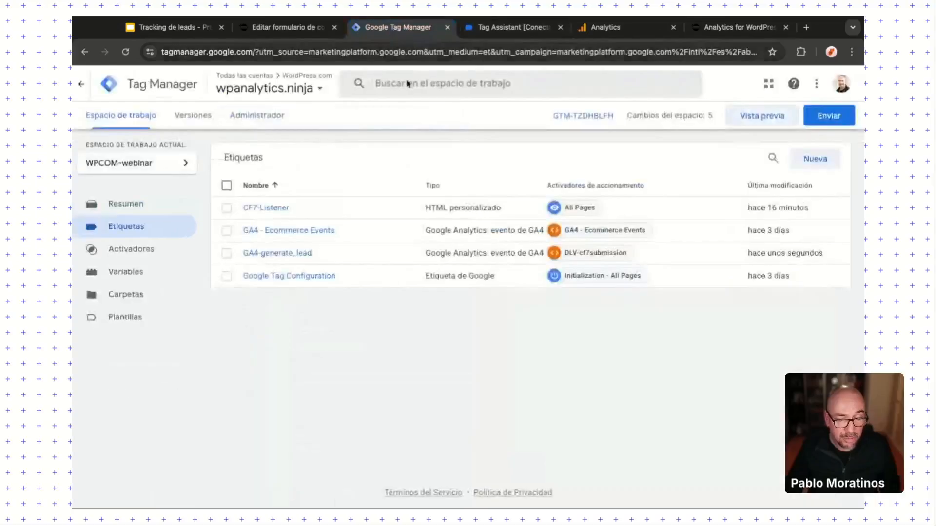
Step: Create a new Data Layer Variable named DLV-news-permission
click(142, 275)
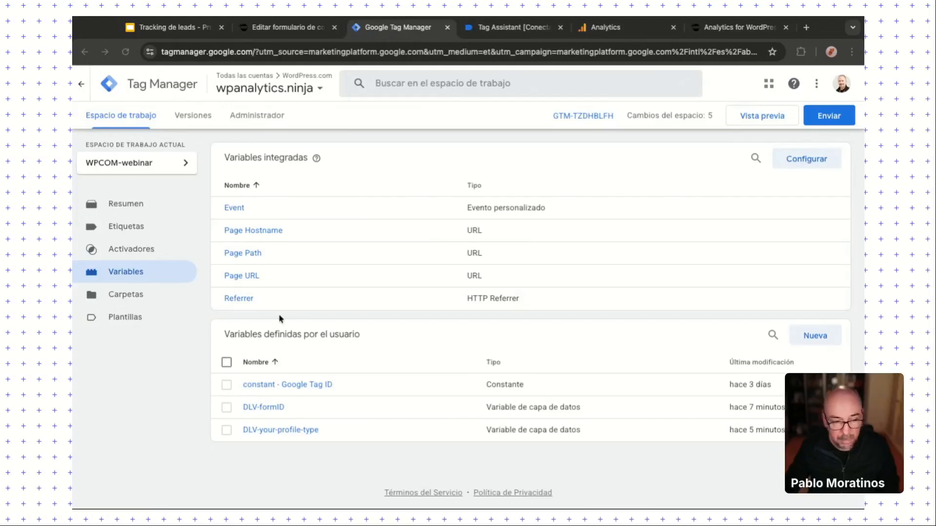
click(813, 336)
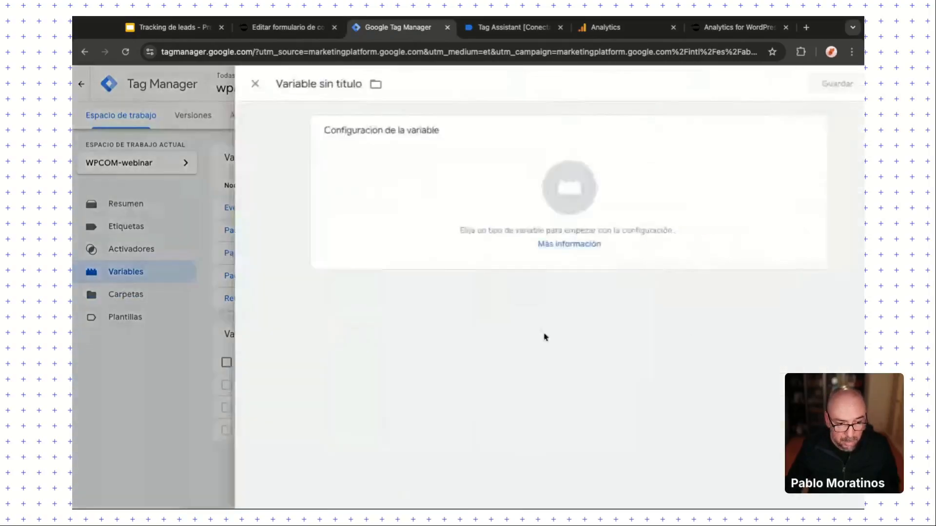
click(285, 87)
key(ctrl+a)
text(DLV-news-permission)
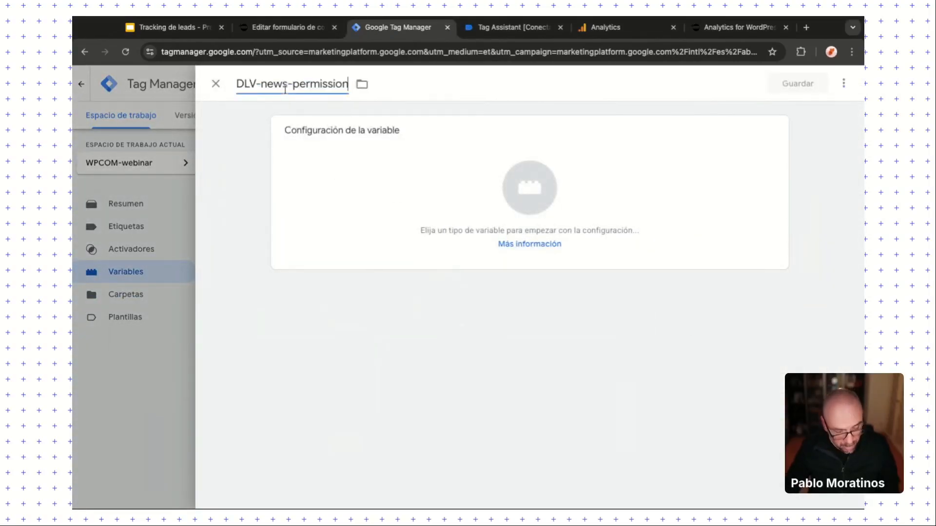
click(771, 156)
click(668, 352)
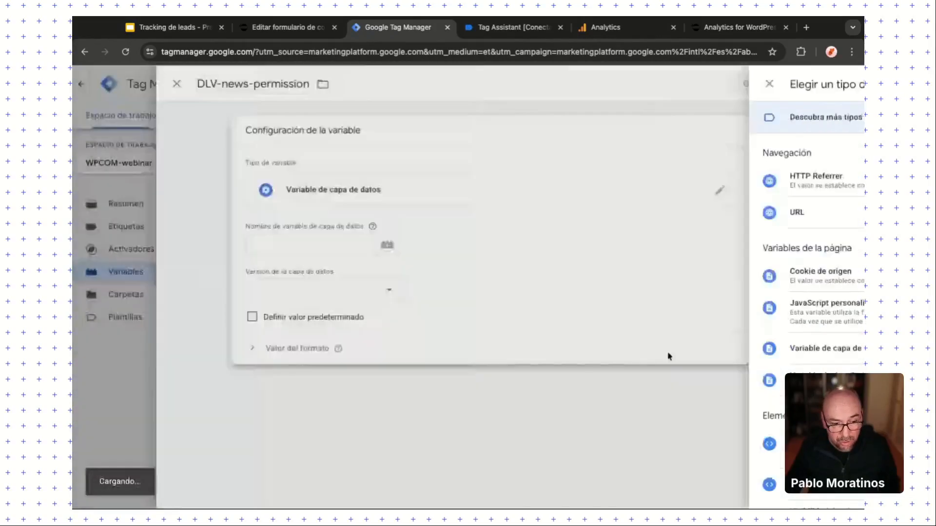
Step: Set its key to response.4.value with a default value of false, and save it
click(316, 243)
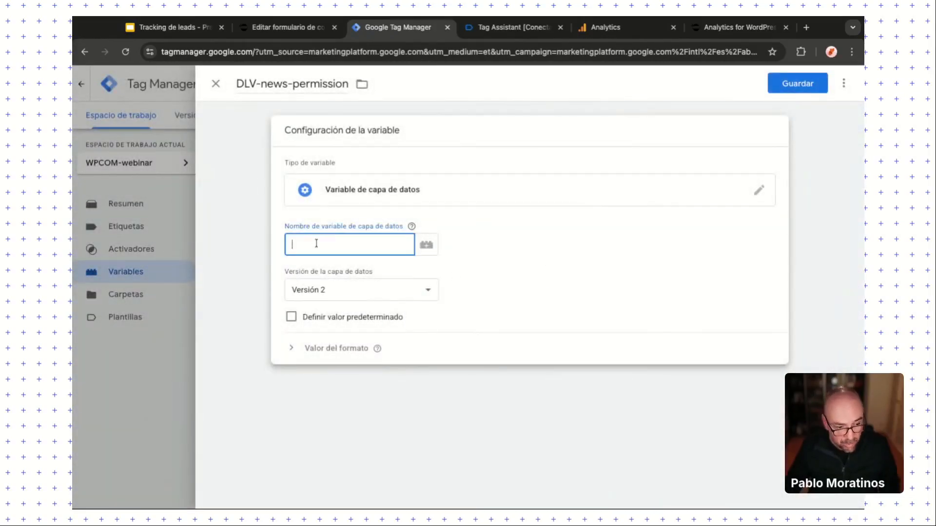
text(response.)
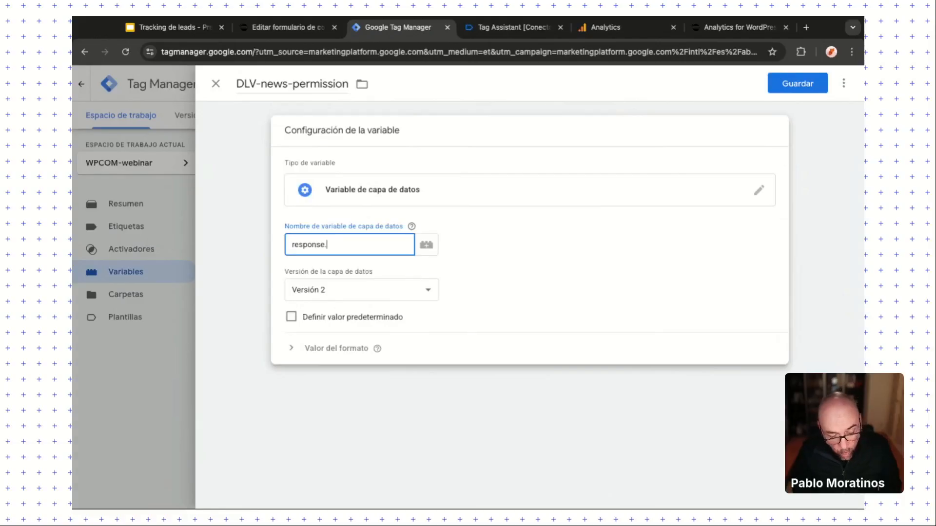
text(4)
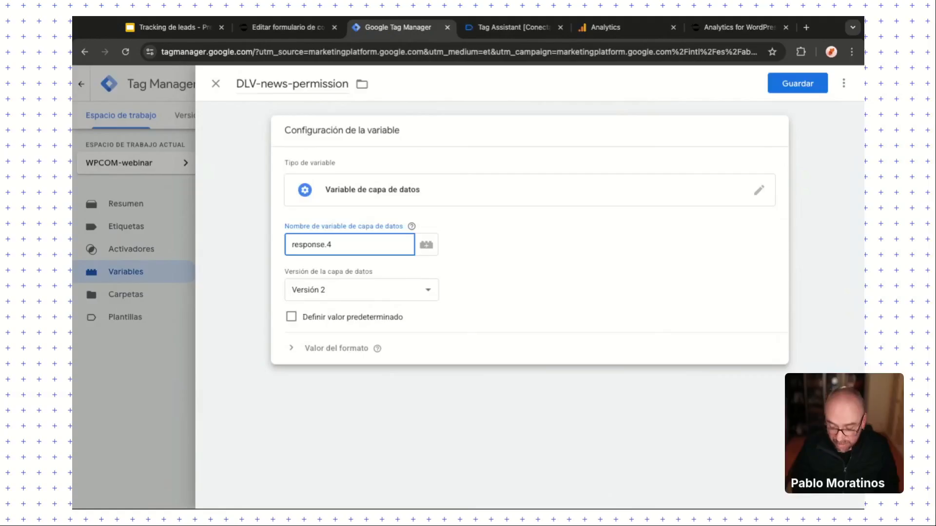
text(.va)
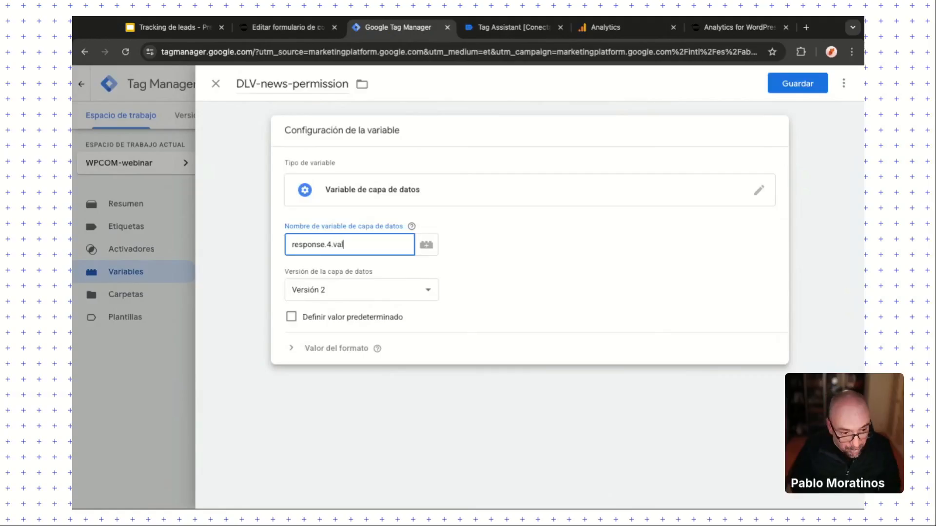
text(lue)
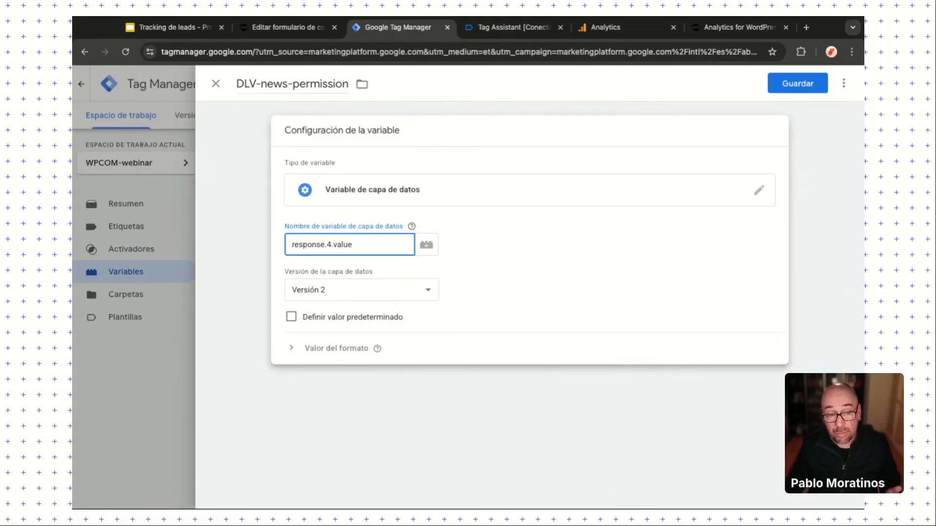
click(291, 316)
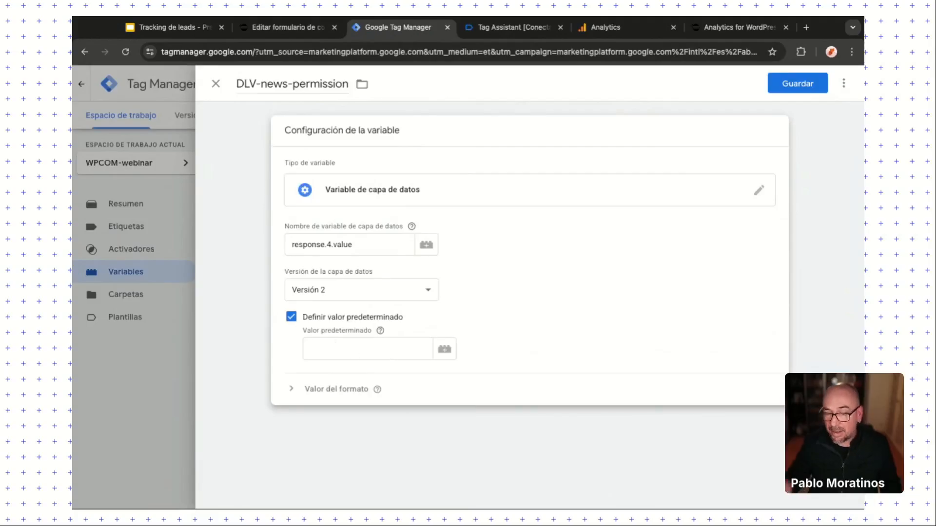
click(367, 348)
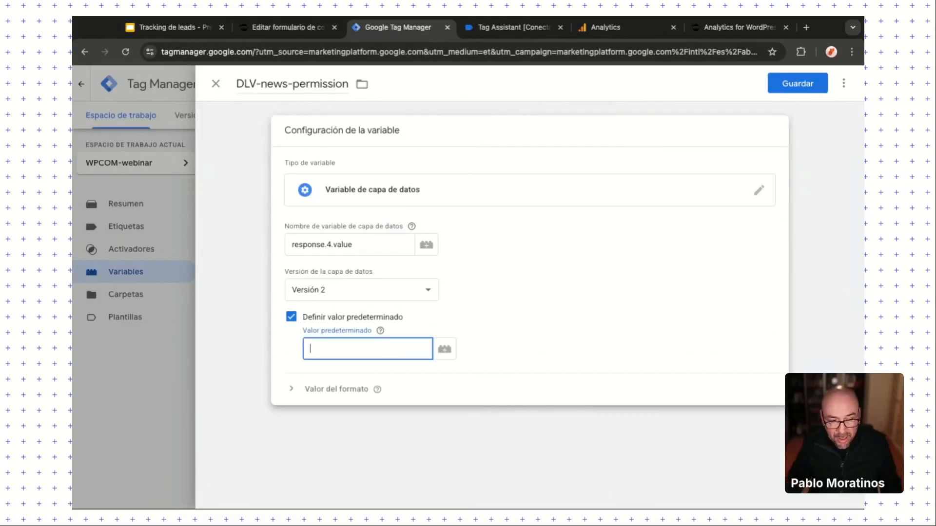
text(false)
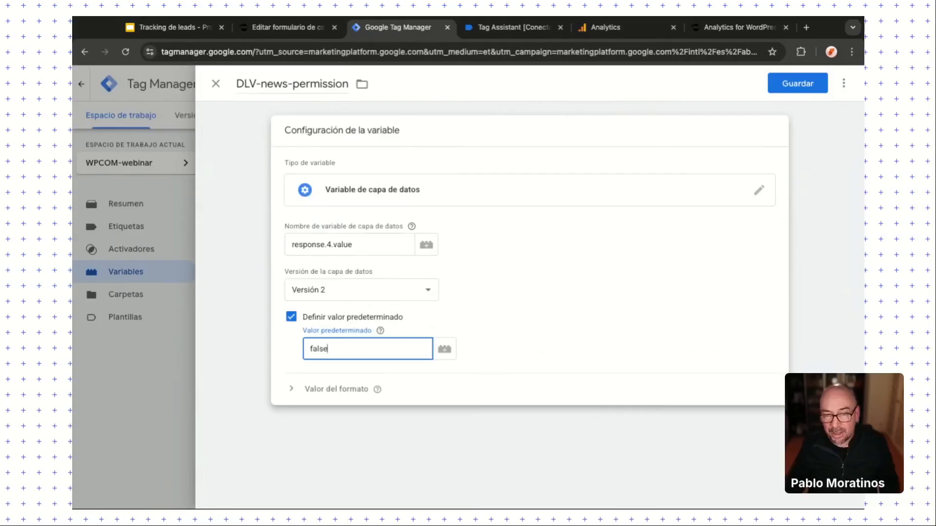
click(804, 86)
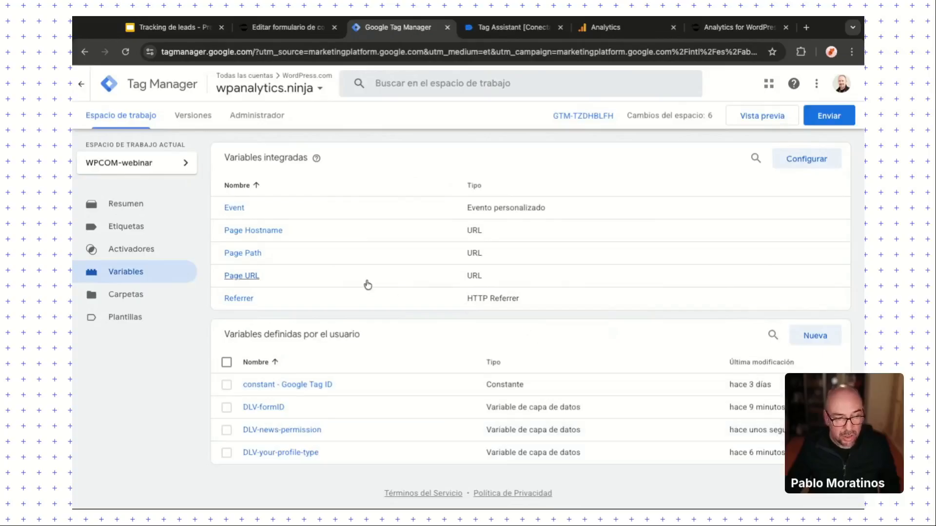
Step: Add a 'news' parameter with value {{DLV-news-permission}} to GA4-generate_lead and save the tag
click(94, 228)
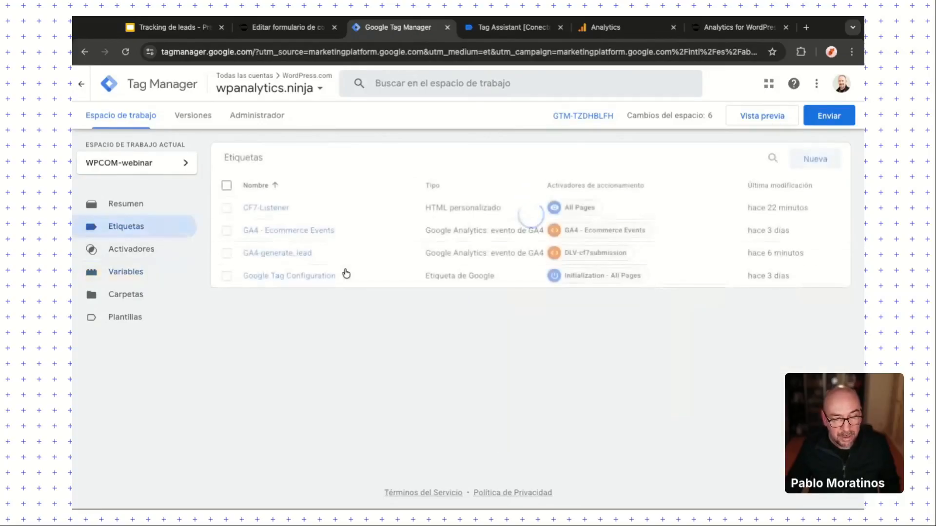
click(299, 254)
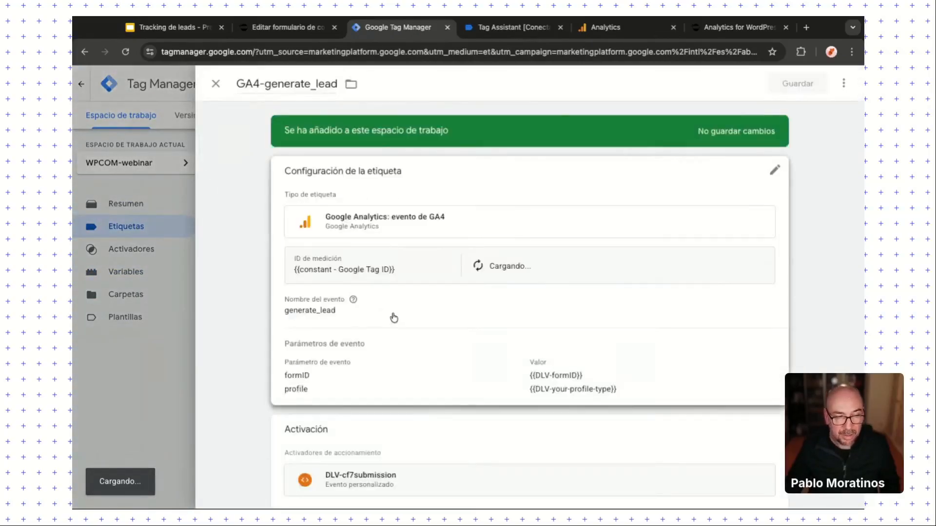
click(395, 354)
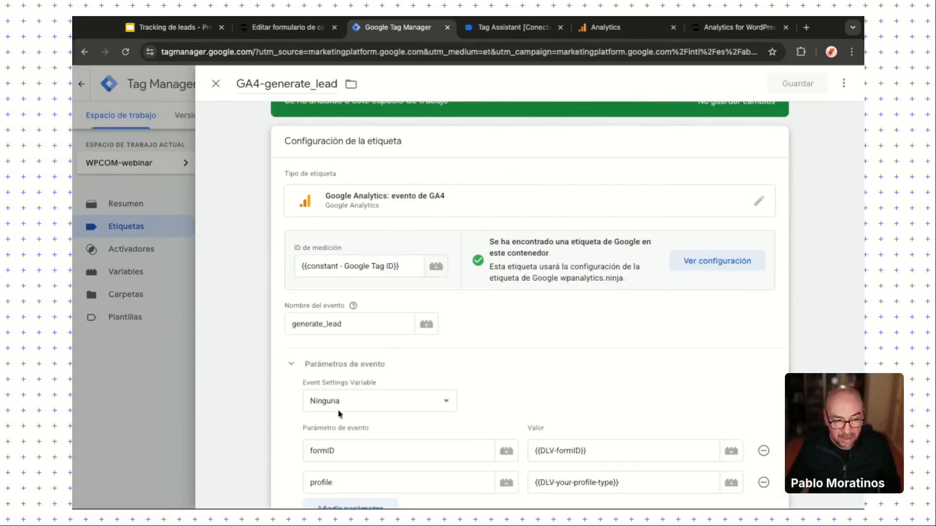
scroll(348, 438, down, 1)
click(337, 388)
click(336, 390)
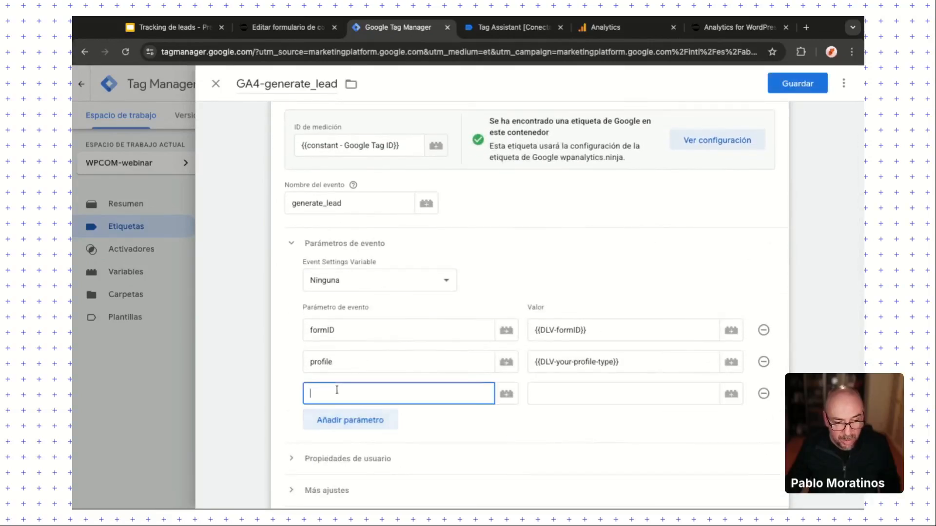
text(news)
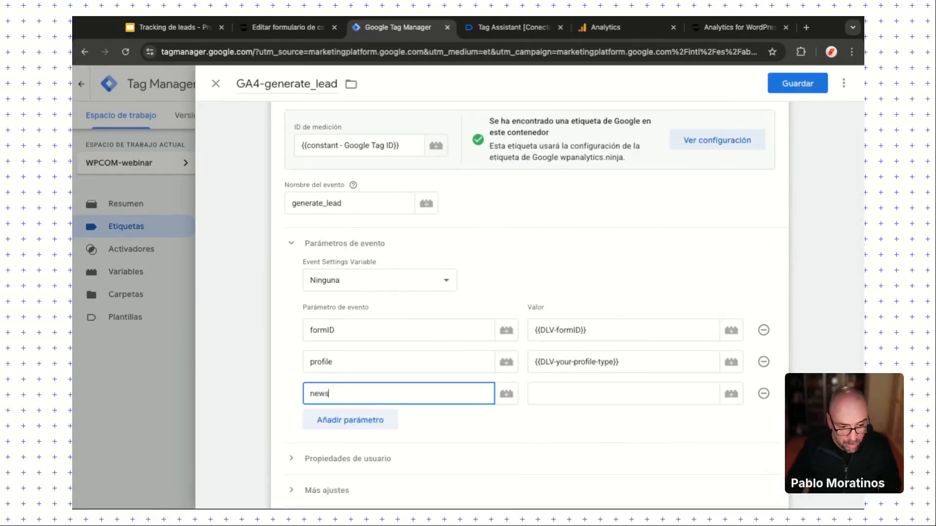
click(624, 390)
text({)
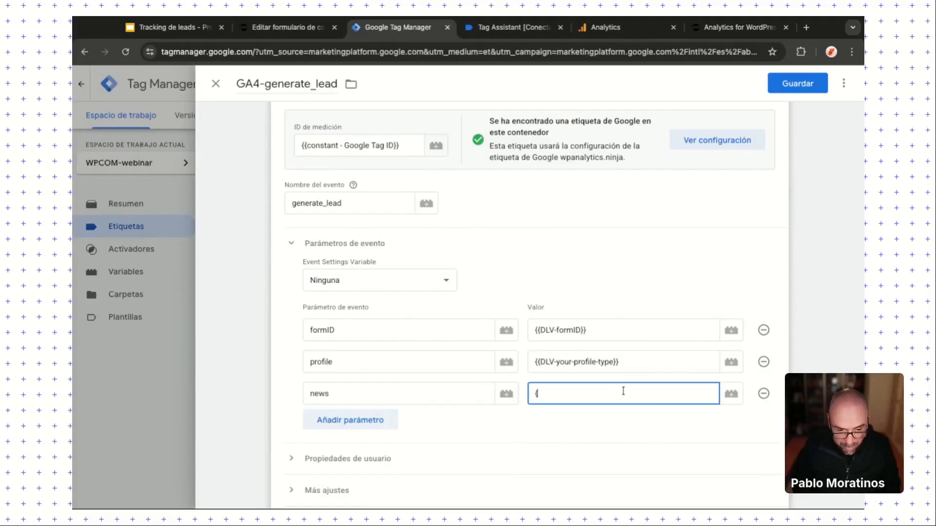
text({)
click(620, 457)
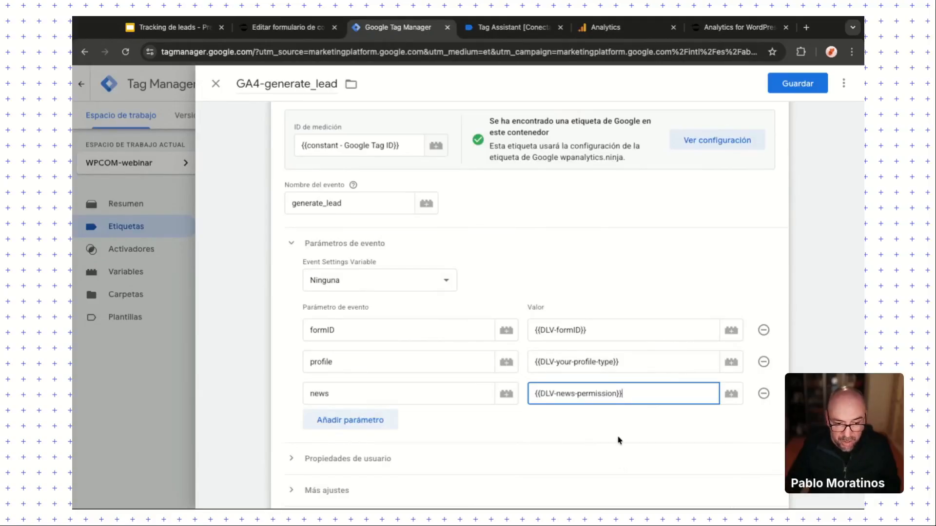
scroll(444, 452, down, 1)
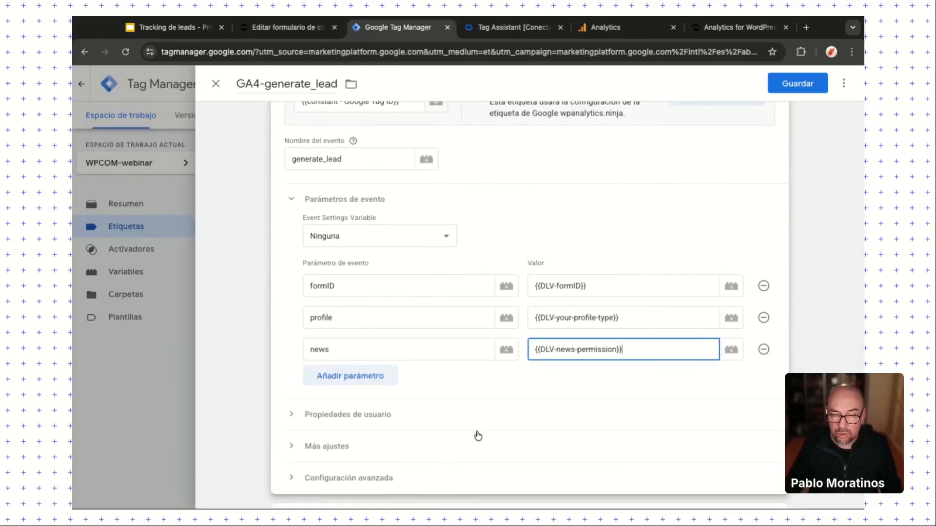
click(799, 86)
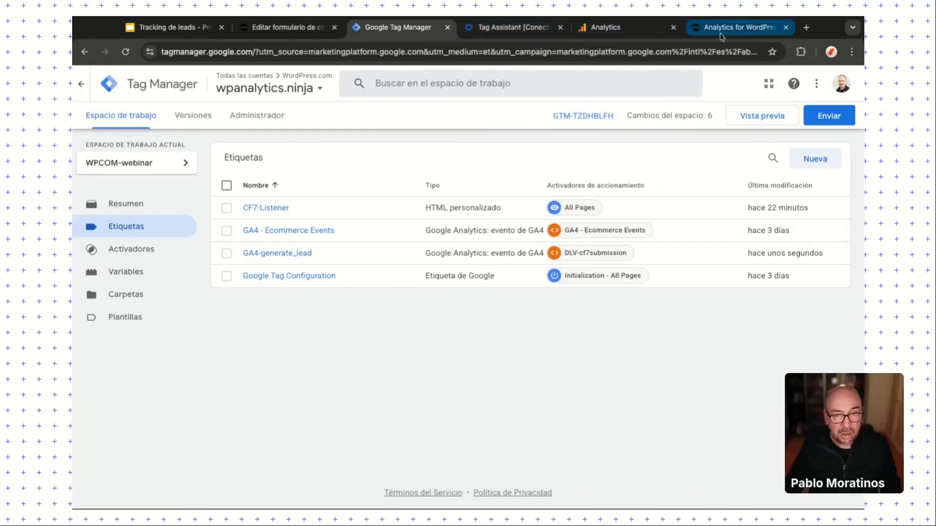
Step: Review the cf7invalid data layer values (formId 410, message ddd), then return to Tag Manager
click(473, 31)
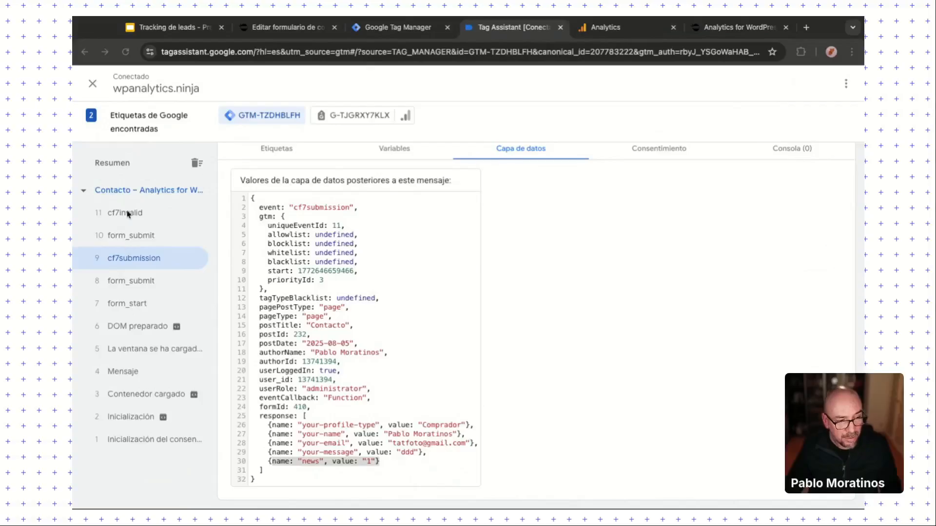
click(121, 238)
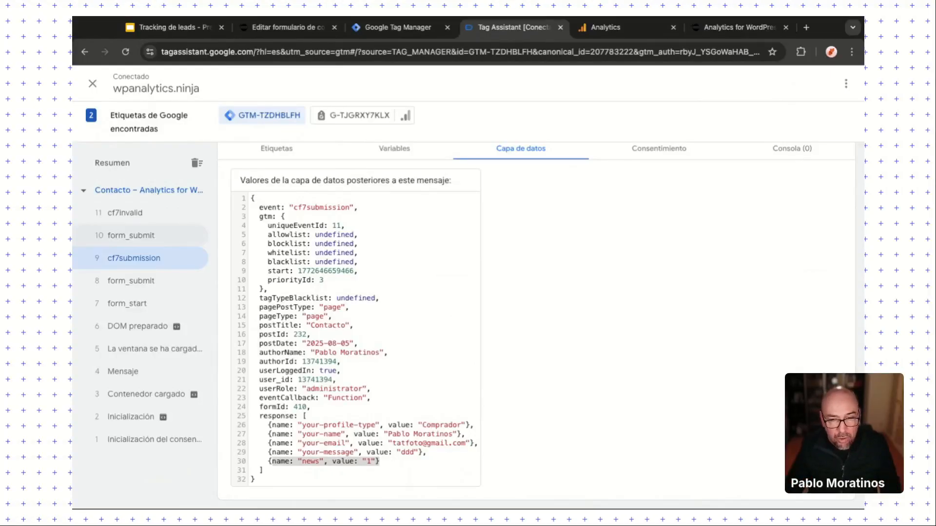
click(121, 218)
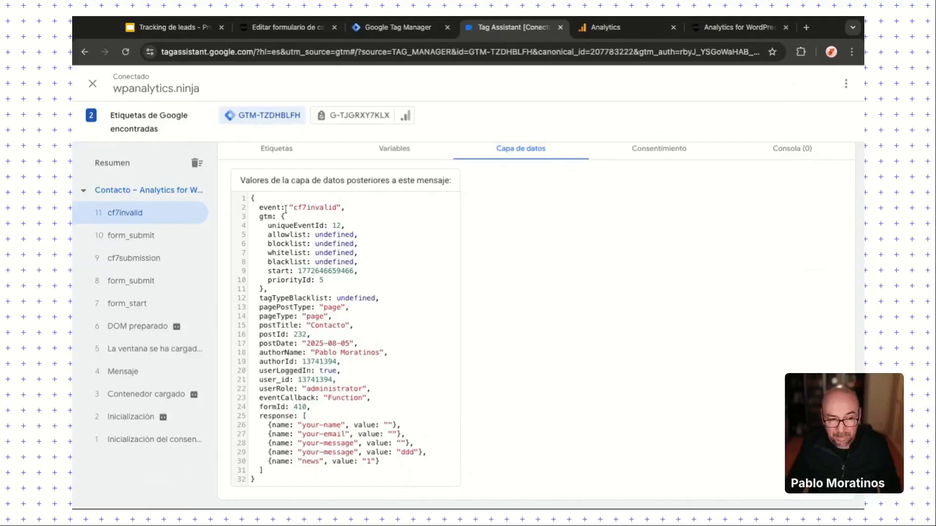
drag(293, 208, 341, 208)
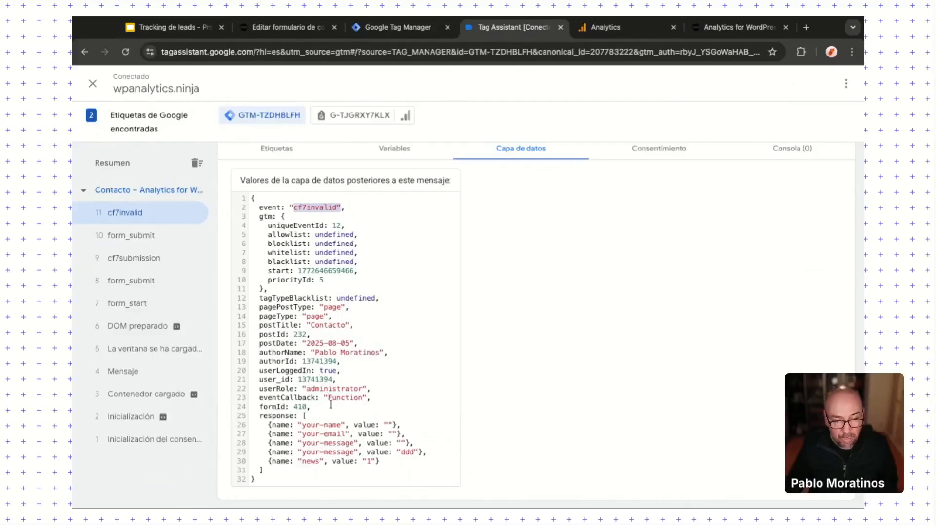
double_click(300, 406)
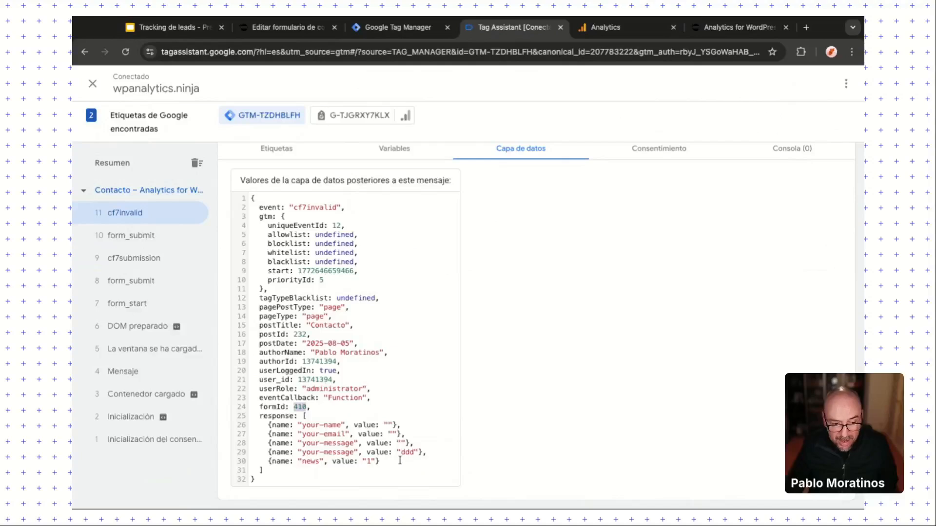
drag(403, 454, 414, 456)
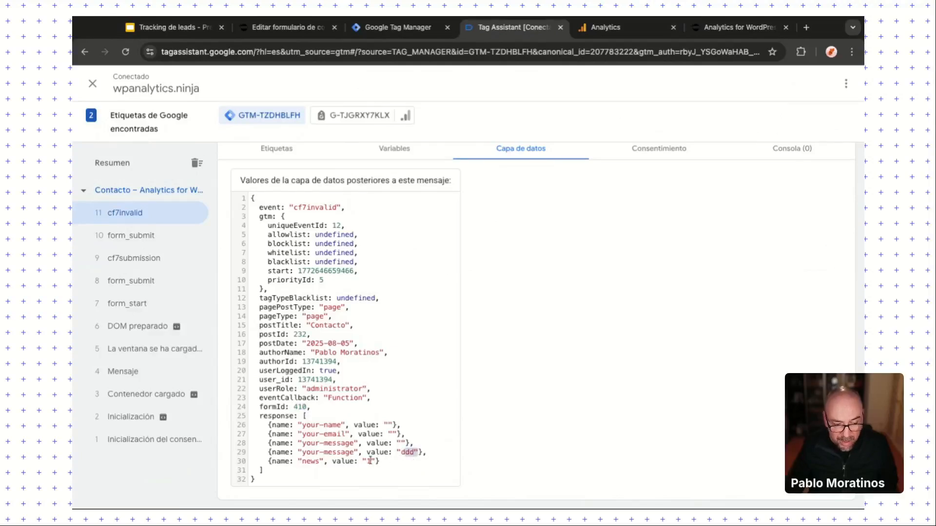
scroll(346, 277, up, 1)
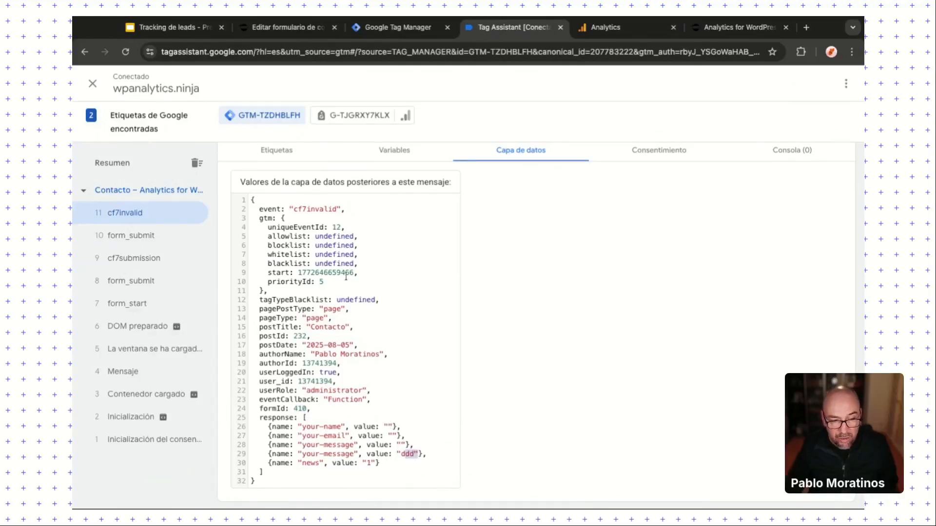
drag(295, 209, 337, 210)
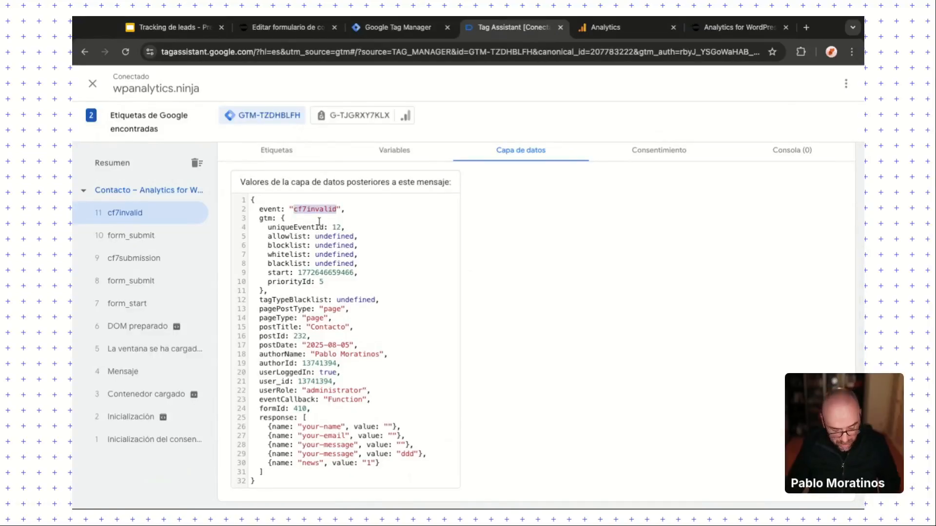
click(390, 28)
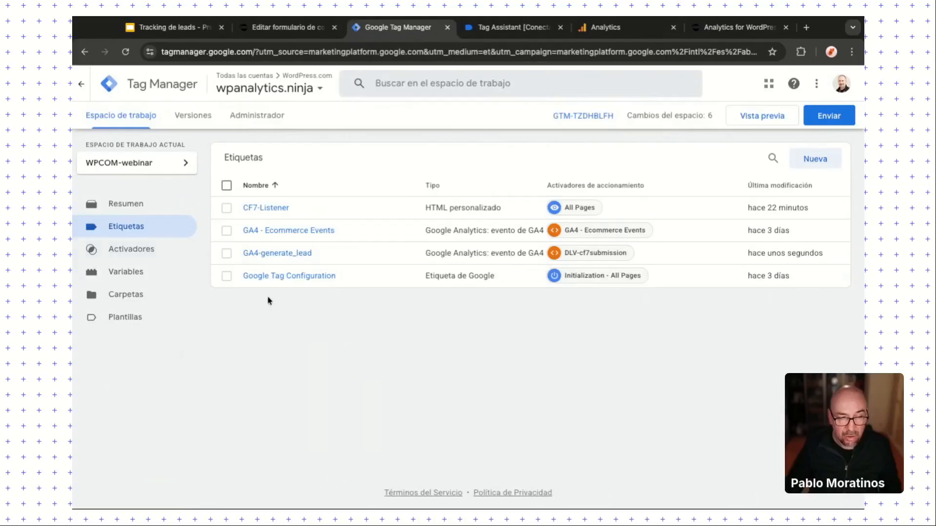
Step: Create a new GA4 event tag named GA4-cf7invalid
click(824, 162)
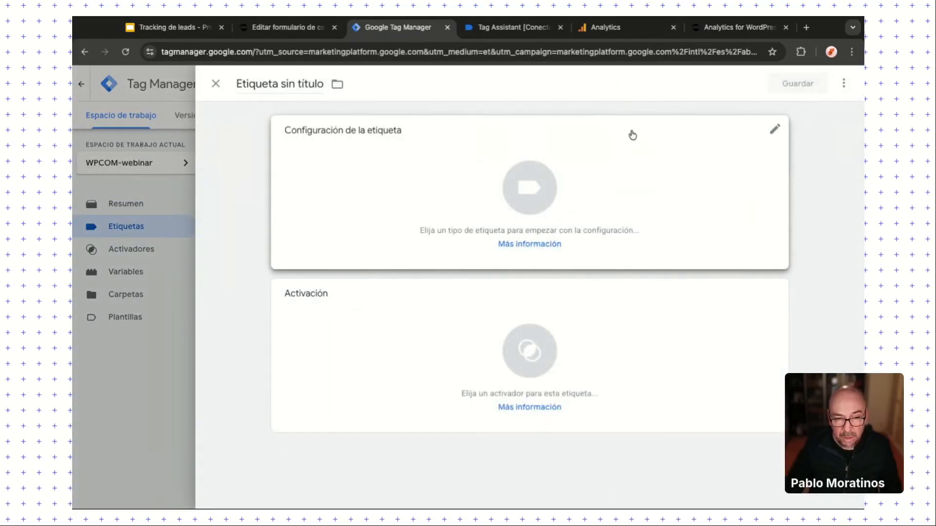
click(278, 83)
text(GA)
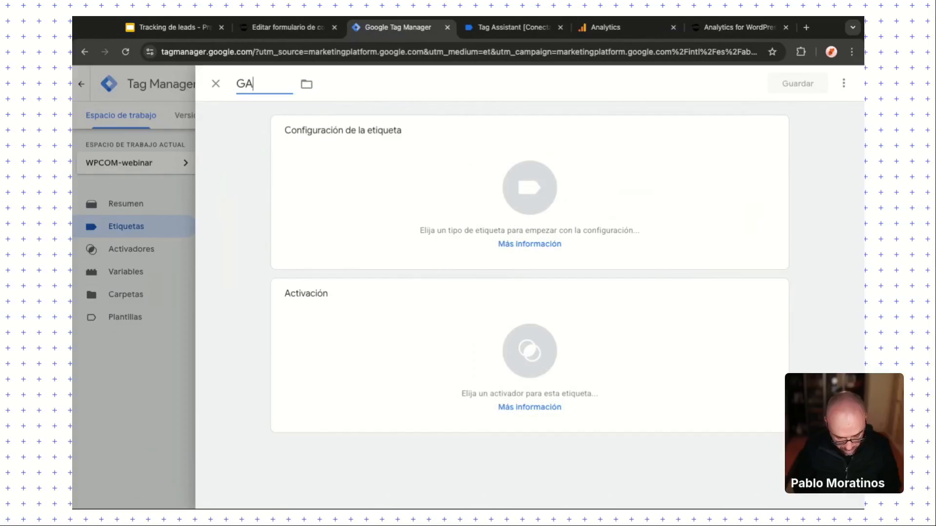
text(4-cf7invalid)
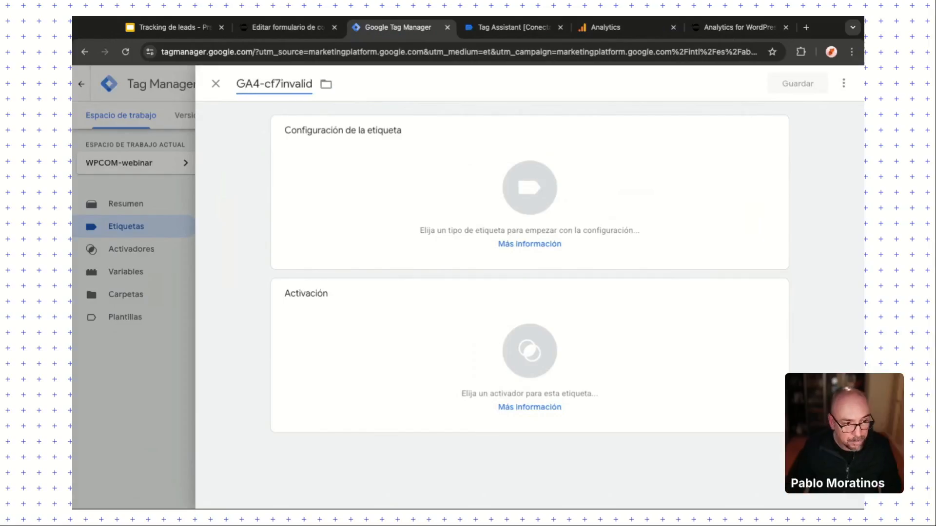
click(409, 225)
click(621, 194)
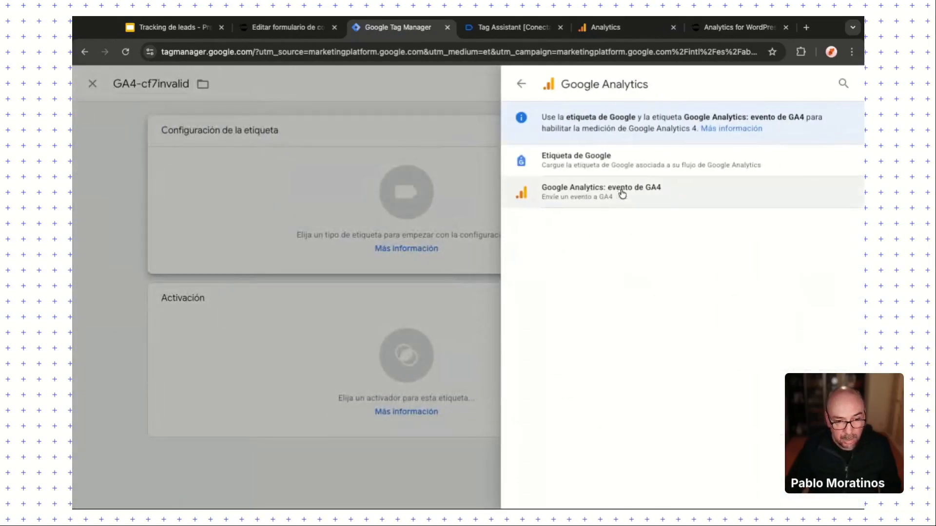
click(621, 192)
Step: Set its ID to {{constant - Google Tag ID}} and the event name to form_invalid
click(354, 245)
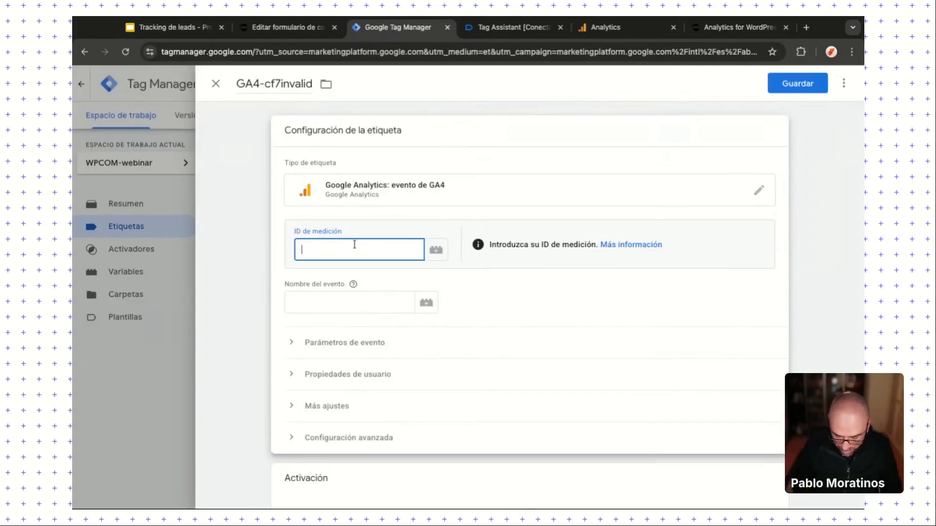
text({{)
key(Return)
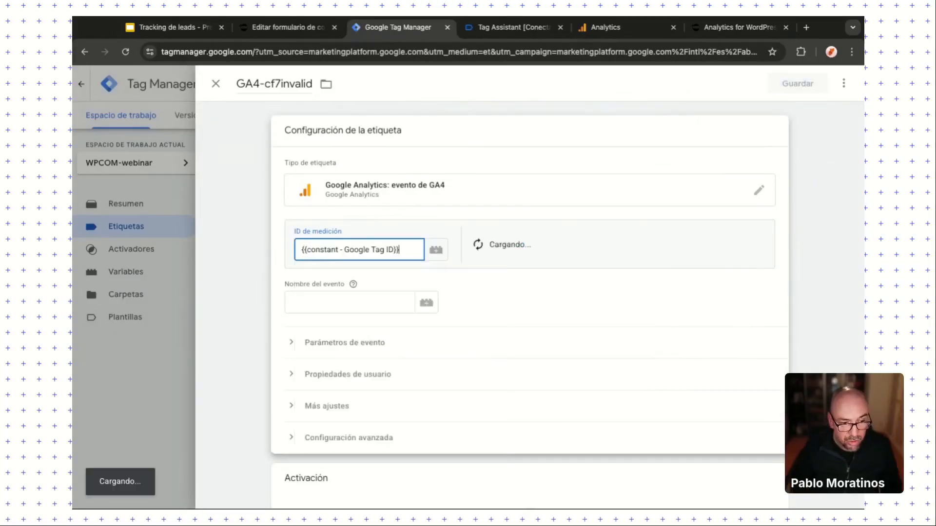
click(319, 317)
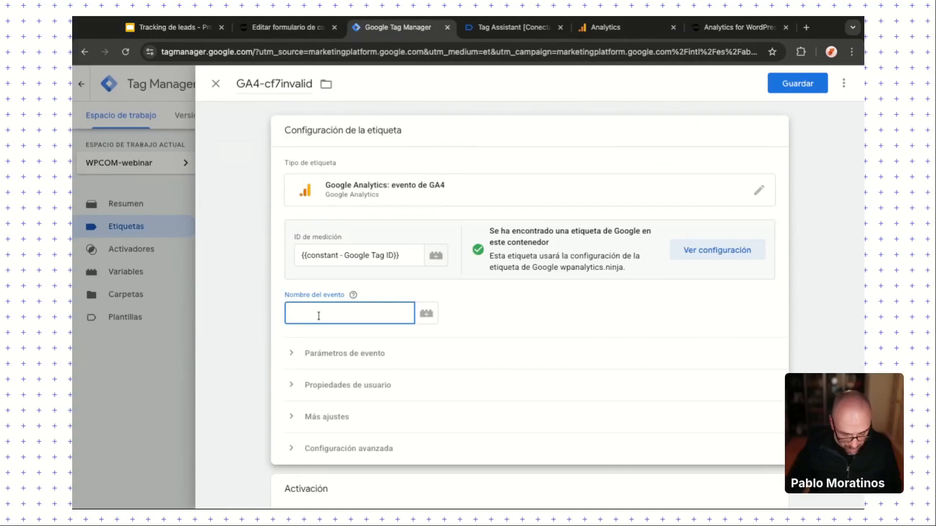
text(form_in)
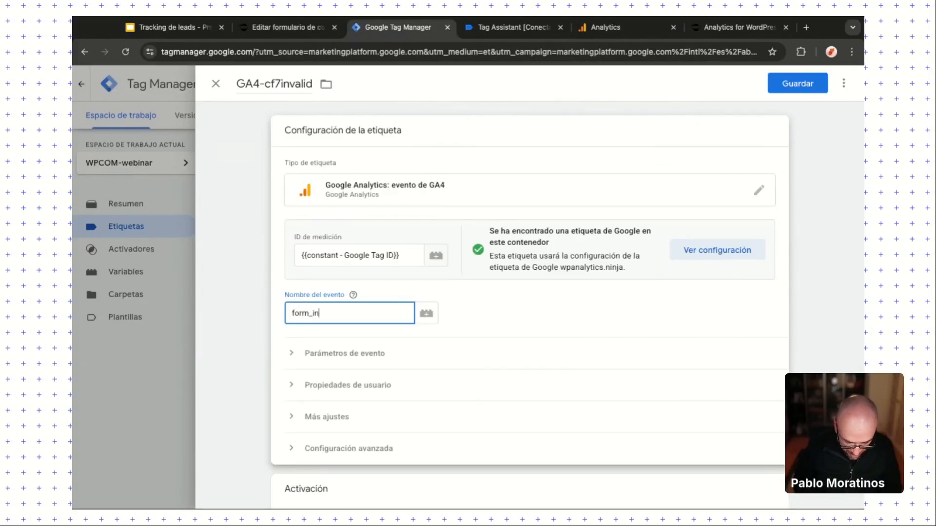
text(valid)
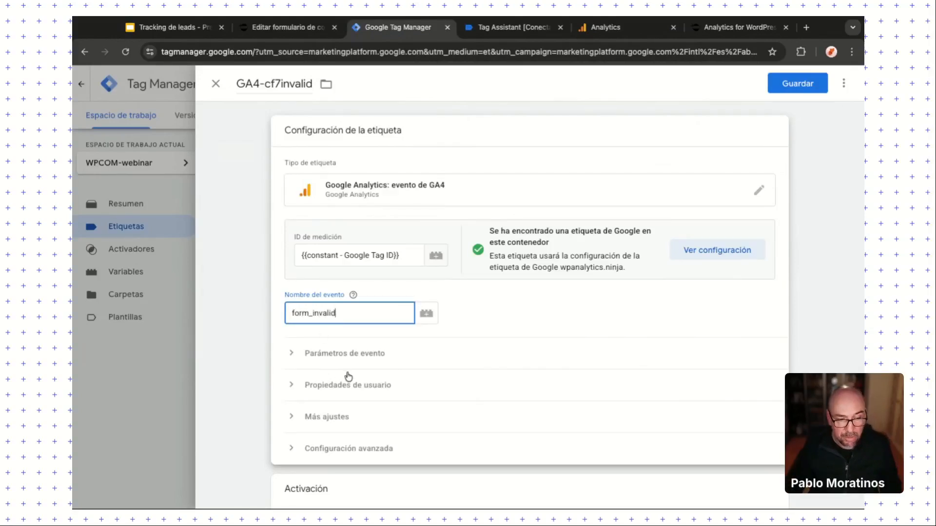
scroll(347, 376, down, 2)
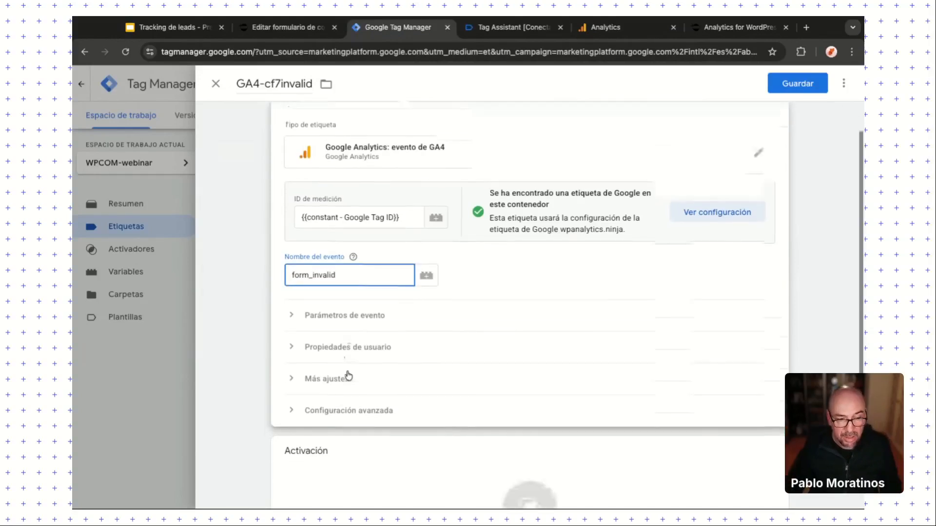
click(377, 467)
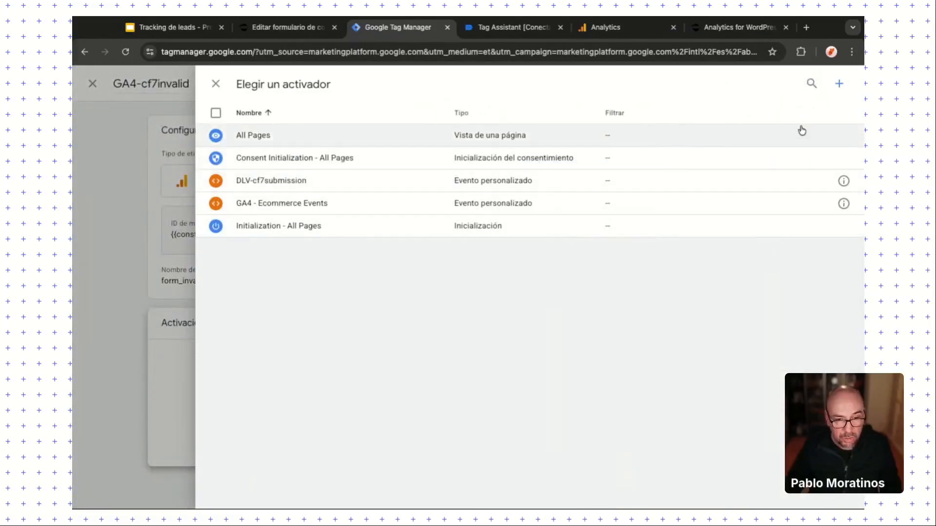
Step: Create a custom event trigger DLV-cf7invalid for the event cf7invalid
click(838, 83)
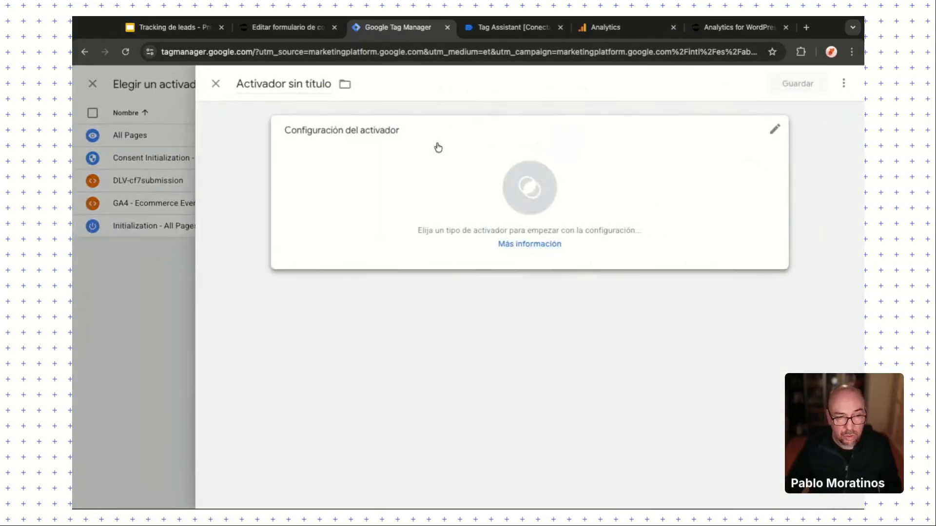
click(298, 86)
text(DLV-)
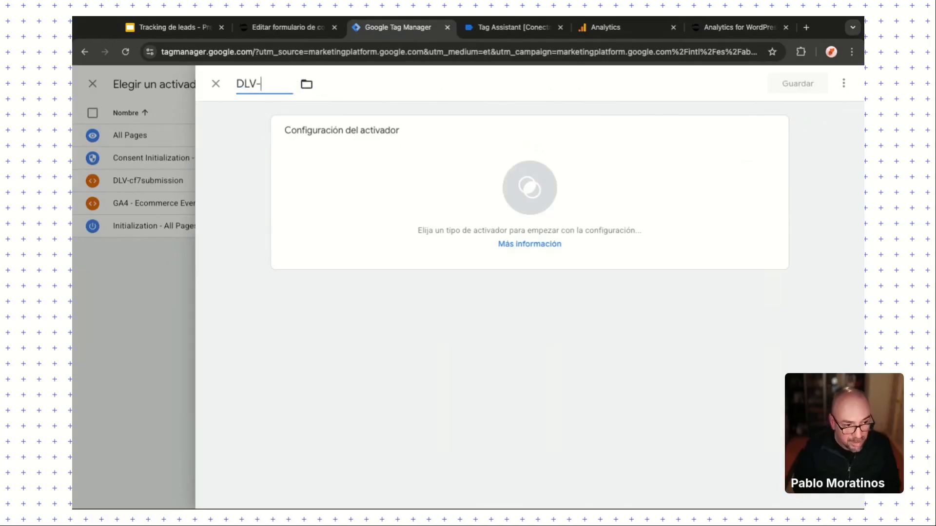
text(cf7invalid)
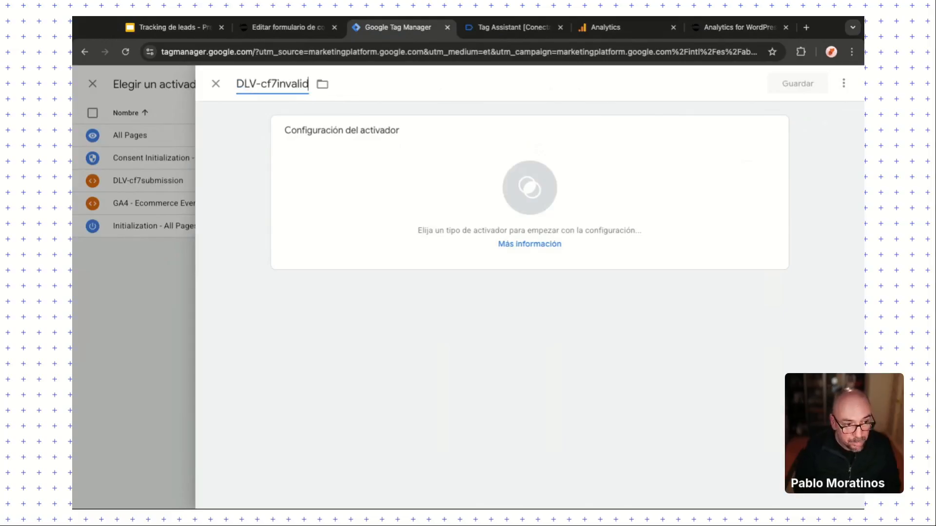
click(435, 214)
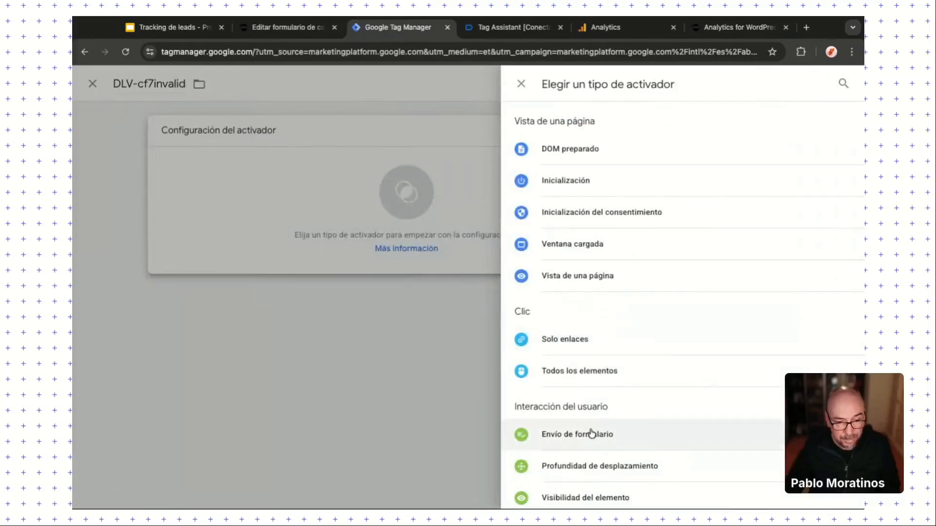
scroll(584, 433, down, 2)
scroll(591, 433, down, 3)
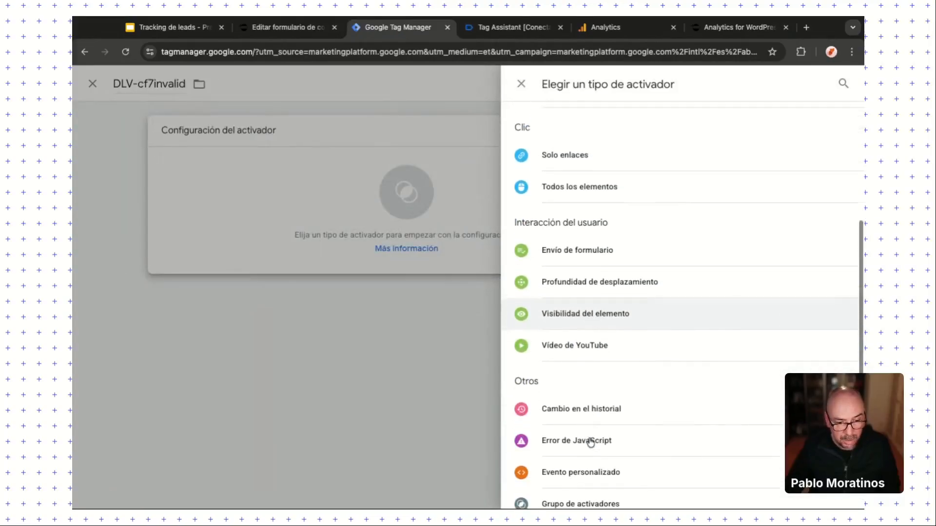
click(580, 463)
click(331, 250)
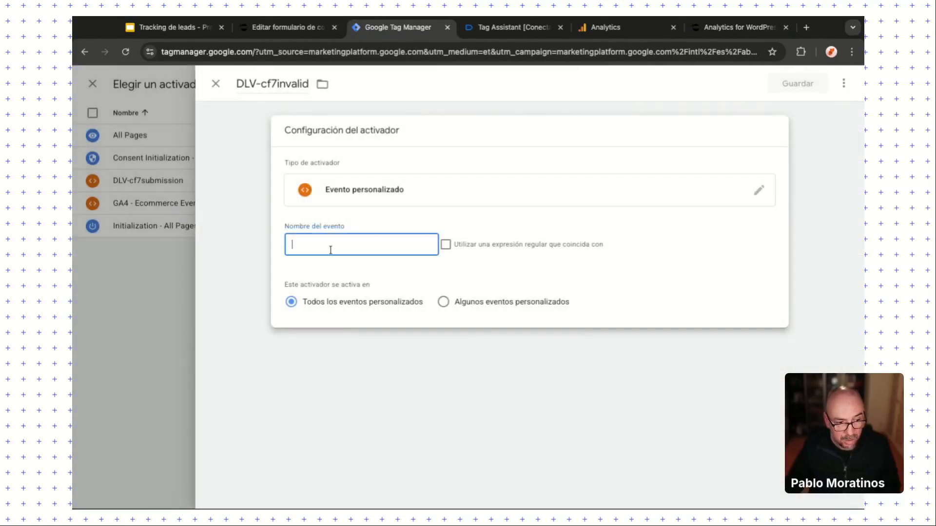
text(cf7invalid)
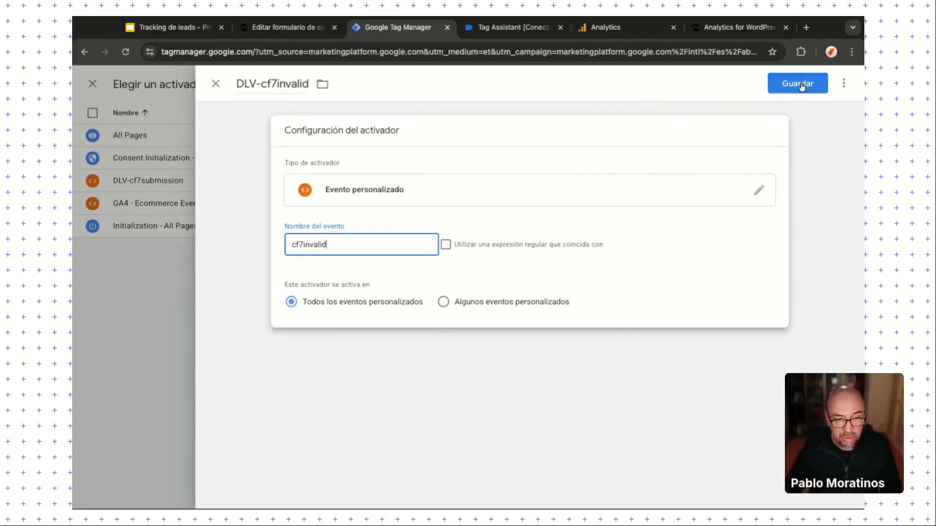
Step: Save the trigger and the GA4-cf7invalid tag, and launch Preview mode
click(801, 85)
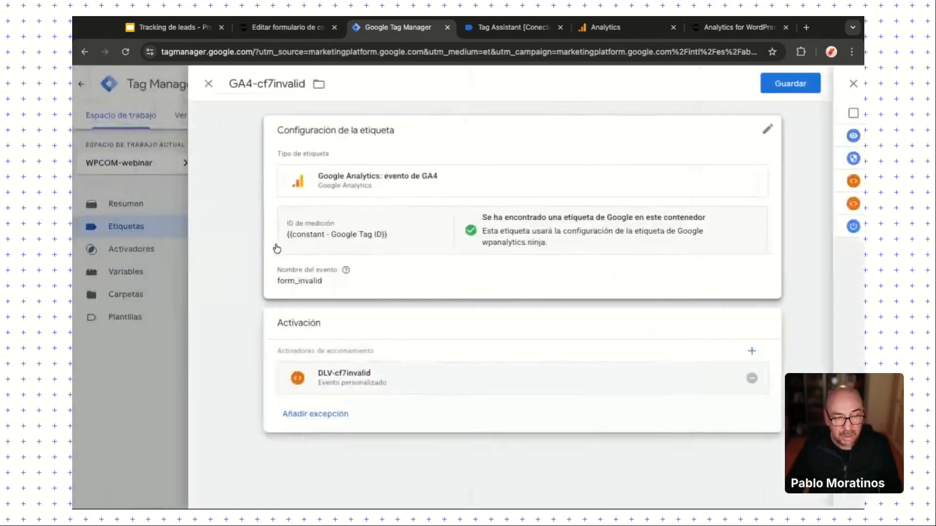
click(803, 83)
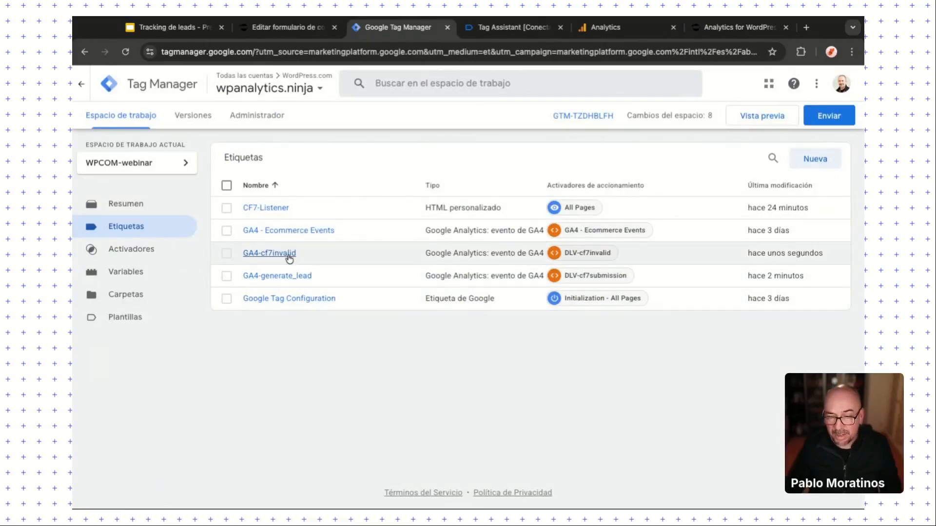
click(751, 118)
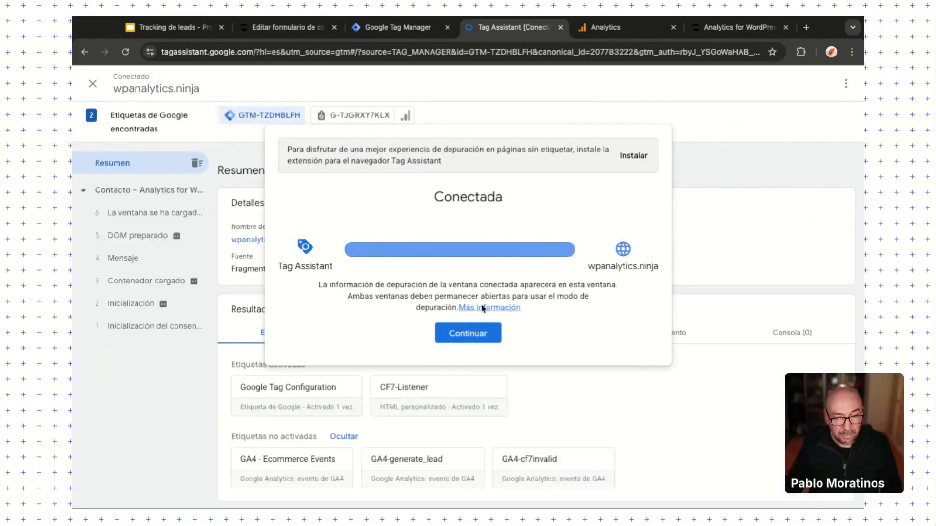
Step: Confirm GA4-cf7invalid fired on the cf7invalid event, then go to the GA4 DebugView
click(470, 331)
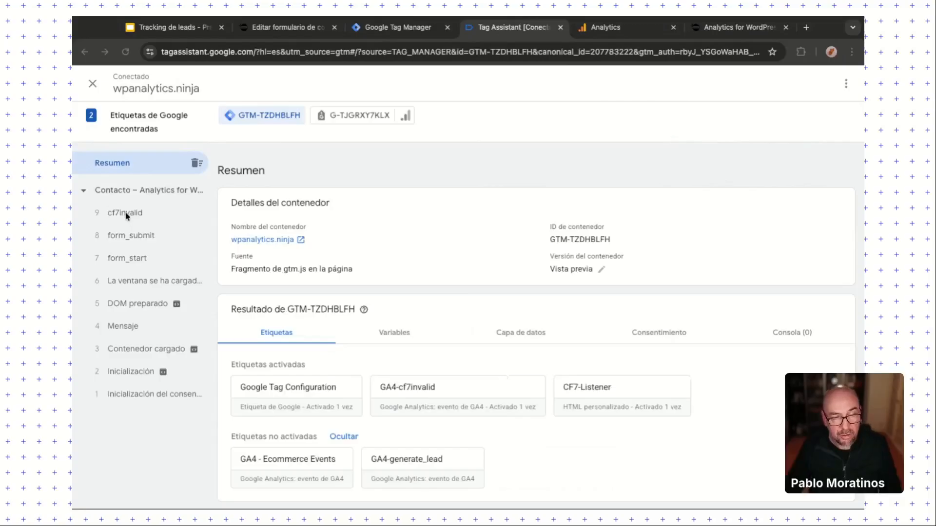
click(605, 27)
click(511, 27)
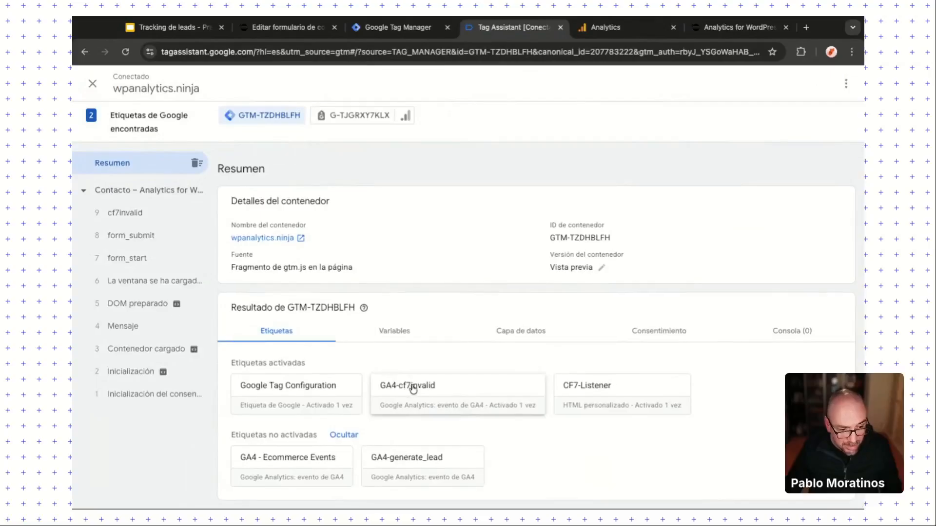
click(412, 388)
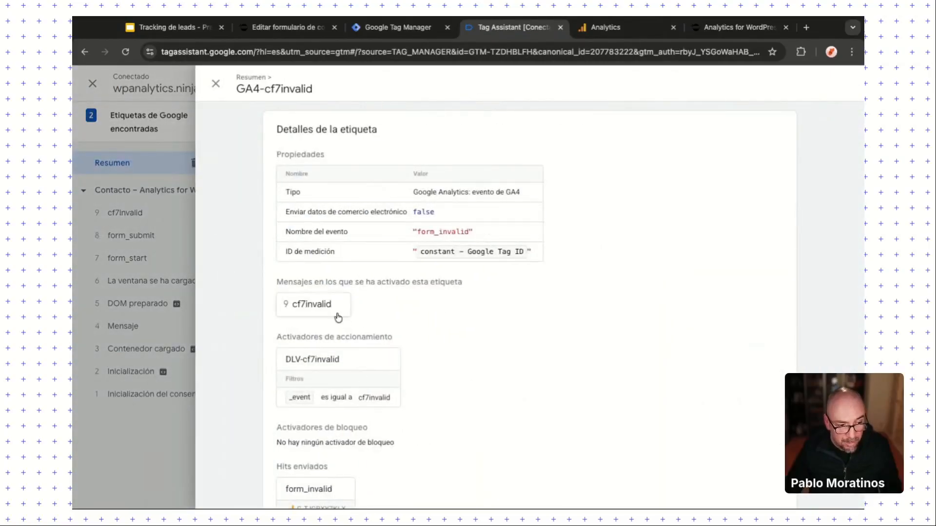
click(300, 298)
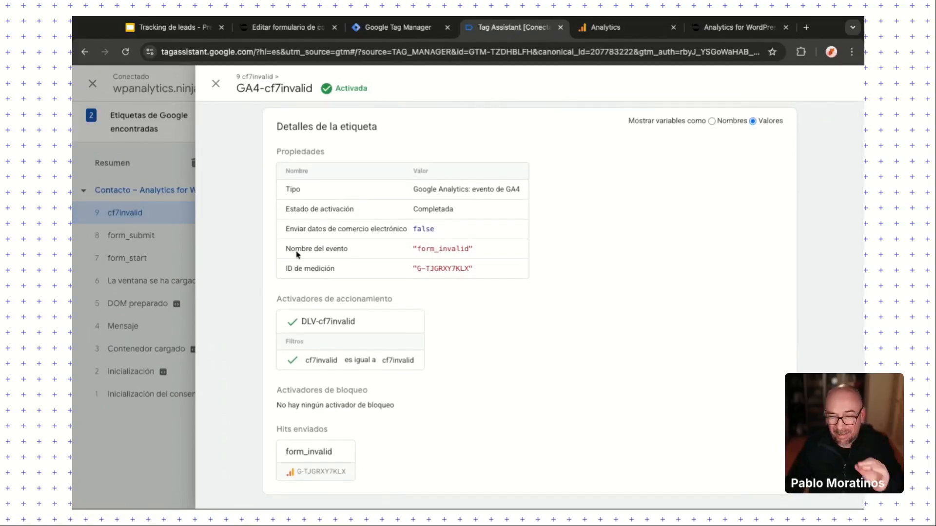
click(215, 86)
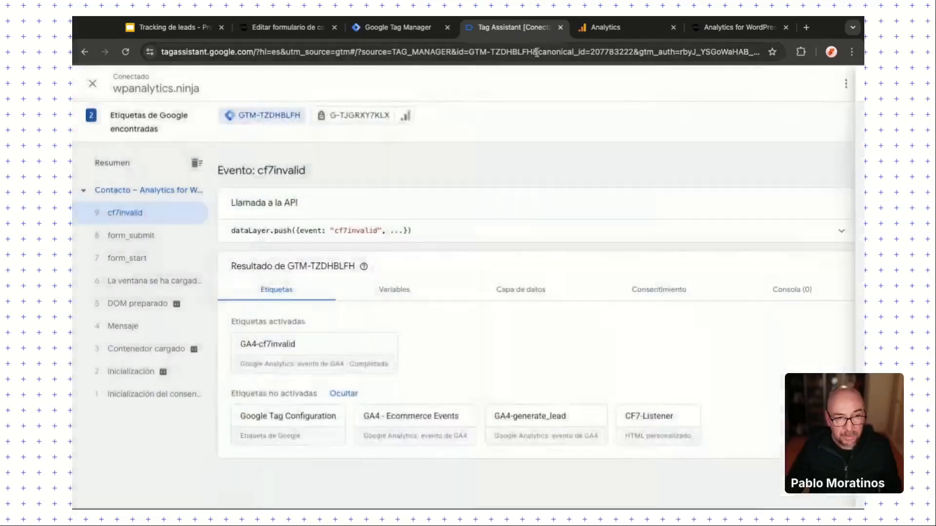
click(592, 32)
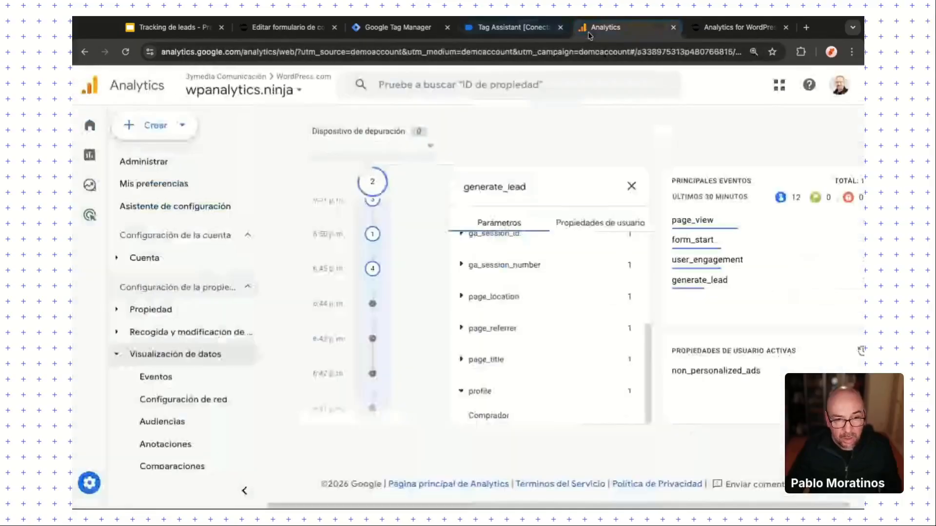
Step: Inspect the form_invalid event's parameters in DebugView, then return to Tag Manager's tag list
click(631, 186)
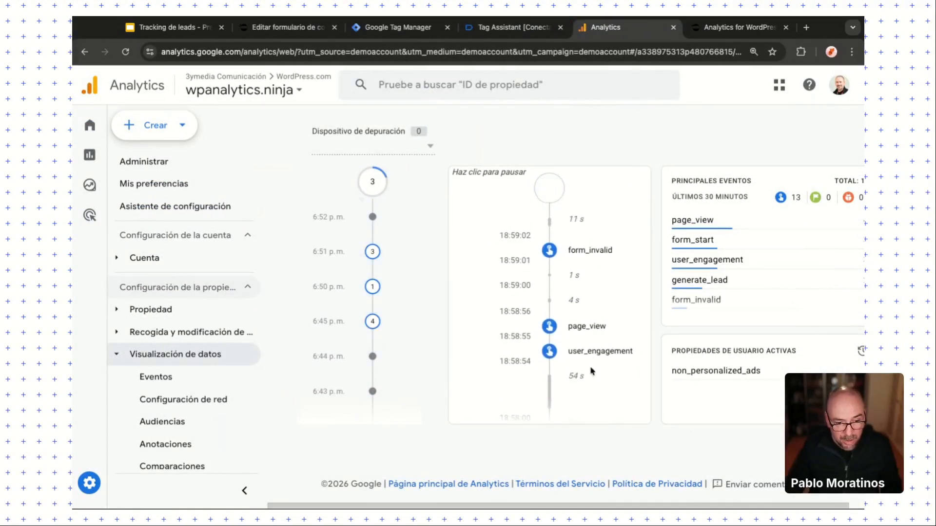
click(580, 256)
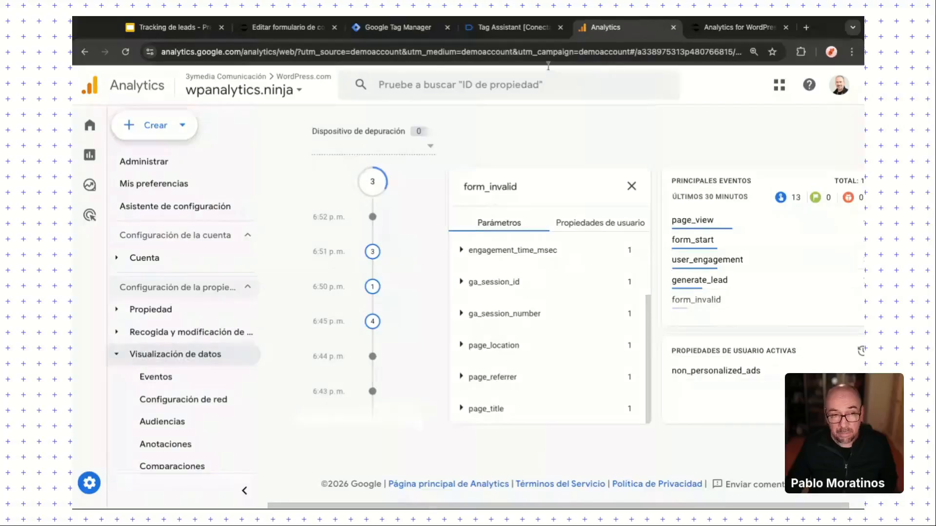
click(393, 28)
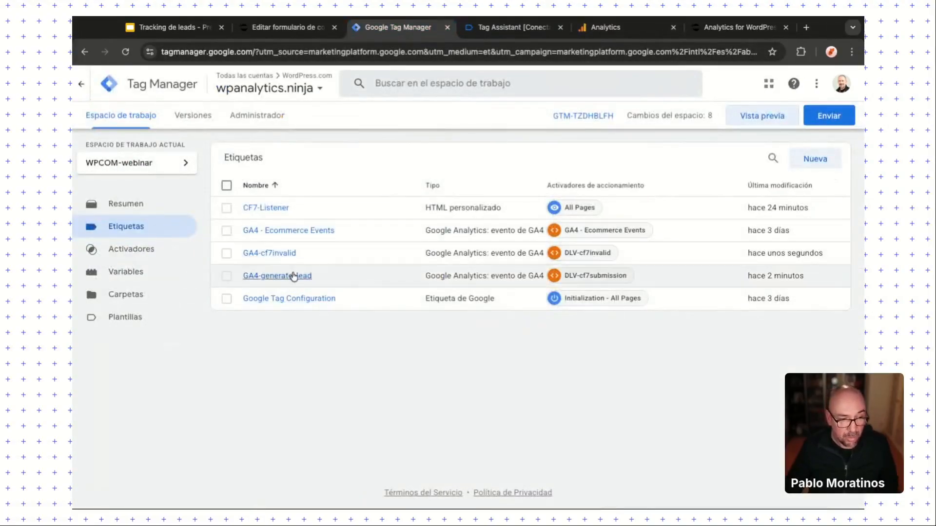
Step: Add a formID parameter set to {{DLV-formID}} to GA4-cf7invalid and save the tag
click(285, 253)
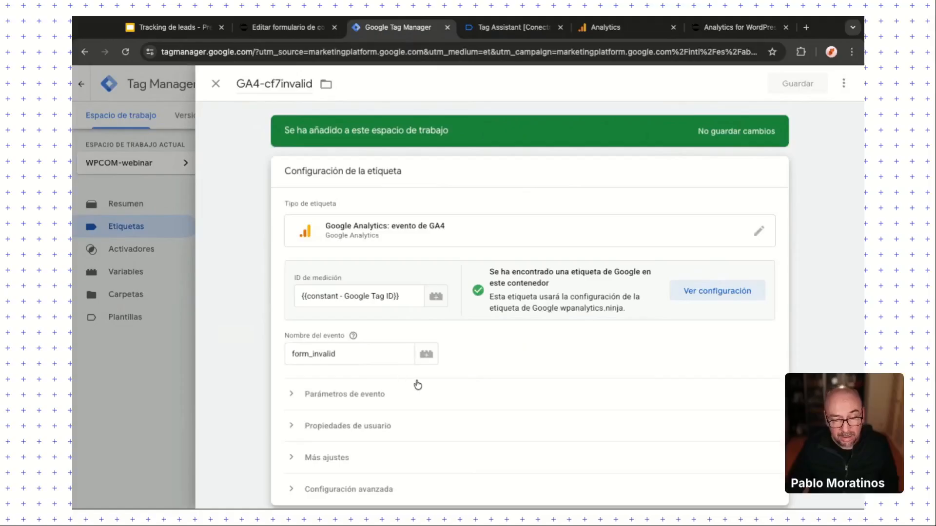
scroll(372, 352, down, 1)
click(351, 347)
click(381, 437)
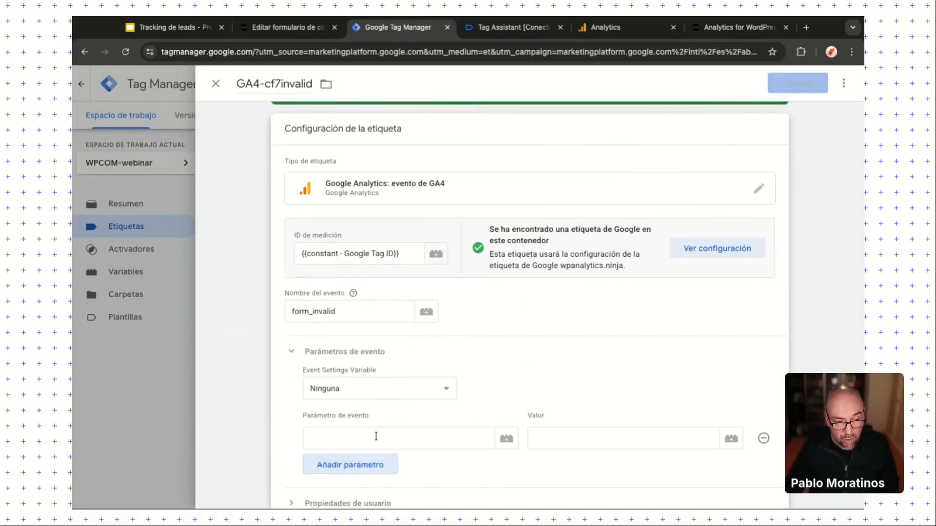
click(374, 438)
text(formID)
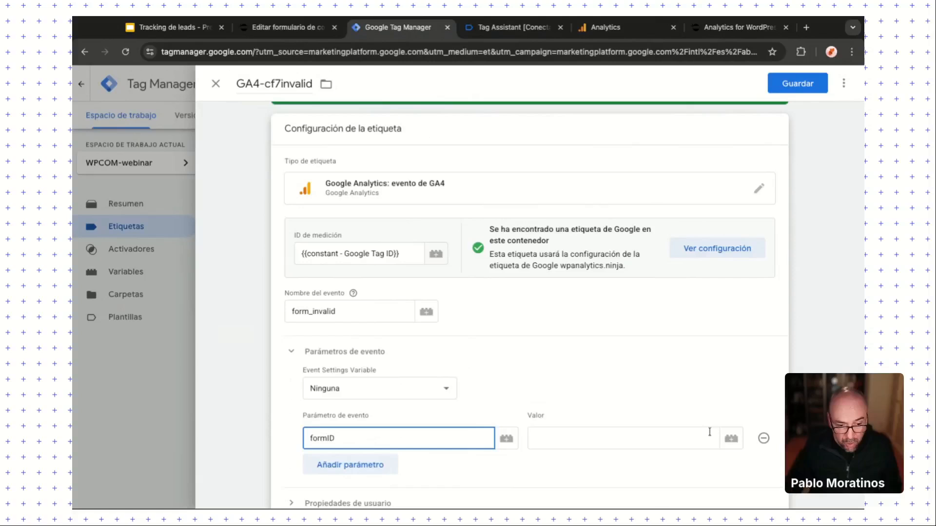
click(660, 435)
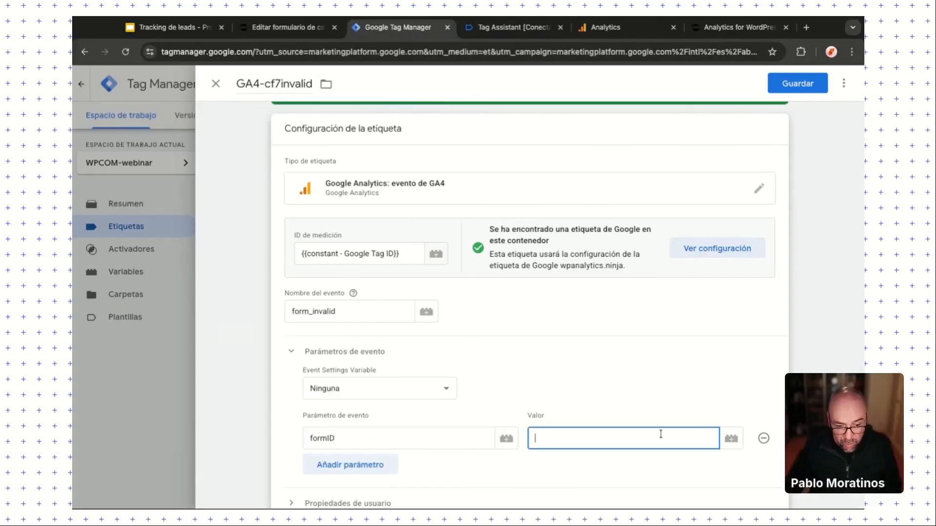
text({{)
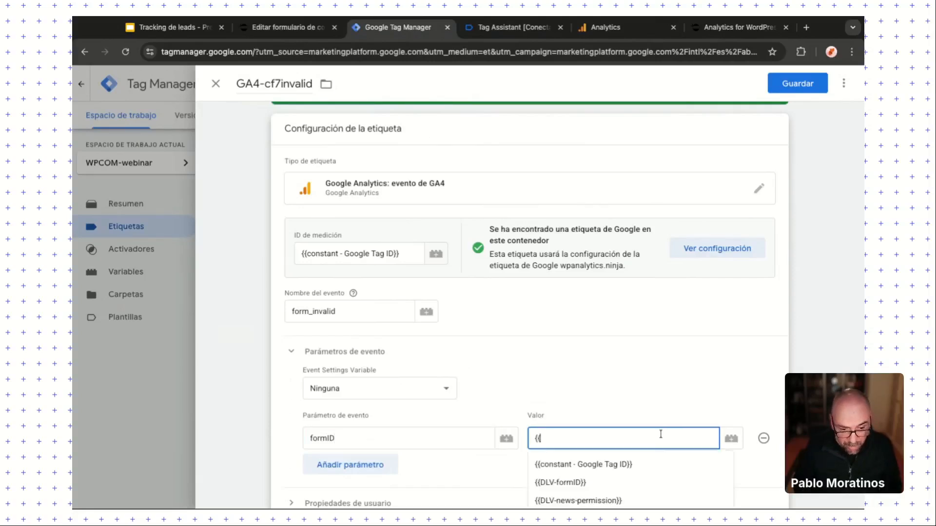
key(Down)
key(Down)
key(Return)
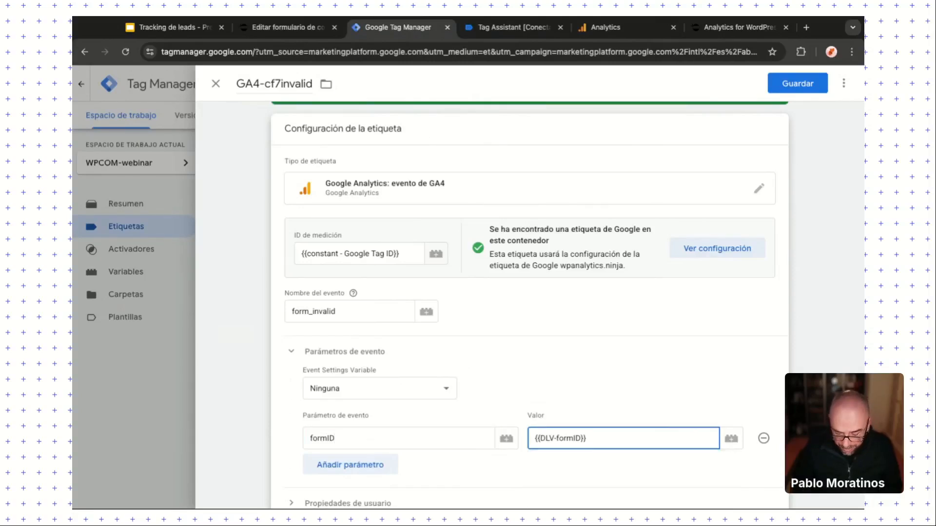
click(791, 90)
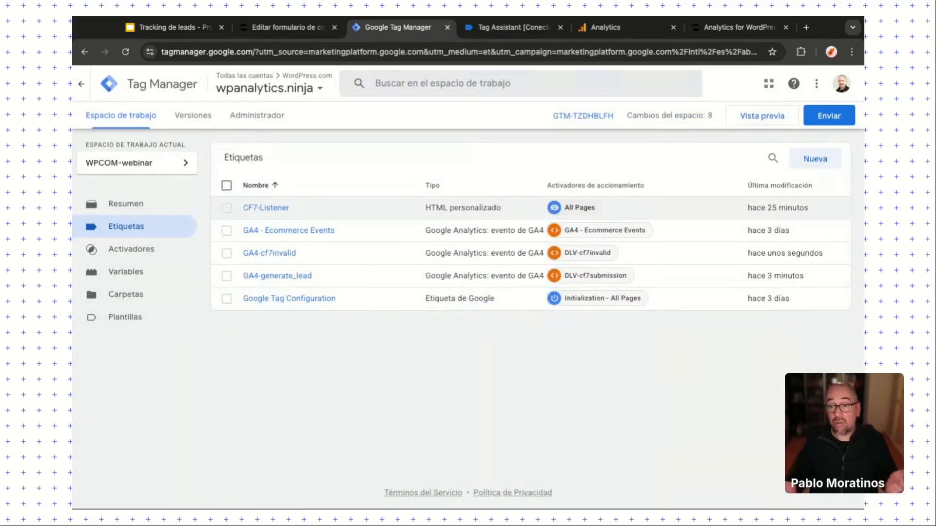
click(279, 209)
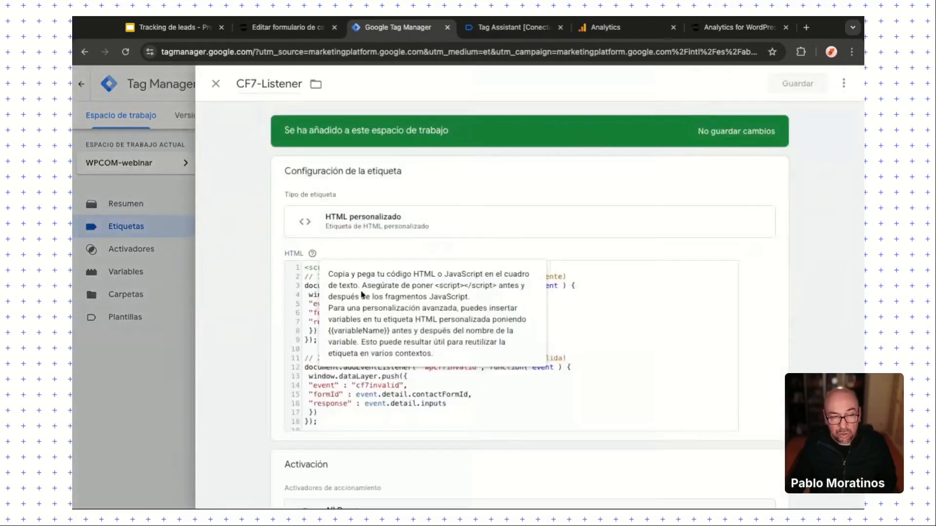
scroll(380, 423, down, 3)
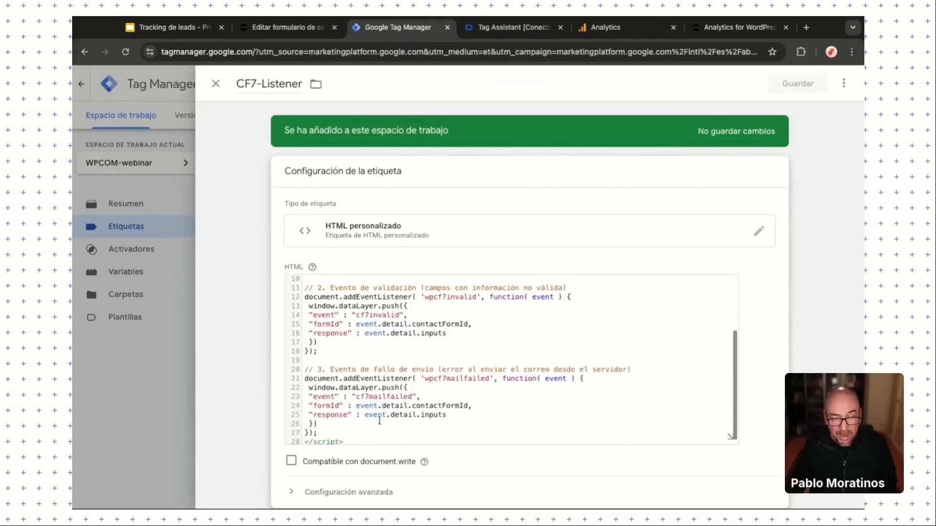
click(358, 393)
key(shift+Right)
key(shift+Right)
key(shift+Right)
key(shift+Right)
key(shift+Right)
key(shift+Right)
key(shift+Right)
key(shift+Right)
key(shift+Right)
key(shift+Right)
key(shift+Right)
key(shift+Right)
key(shift+Right)
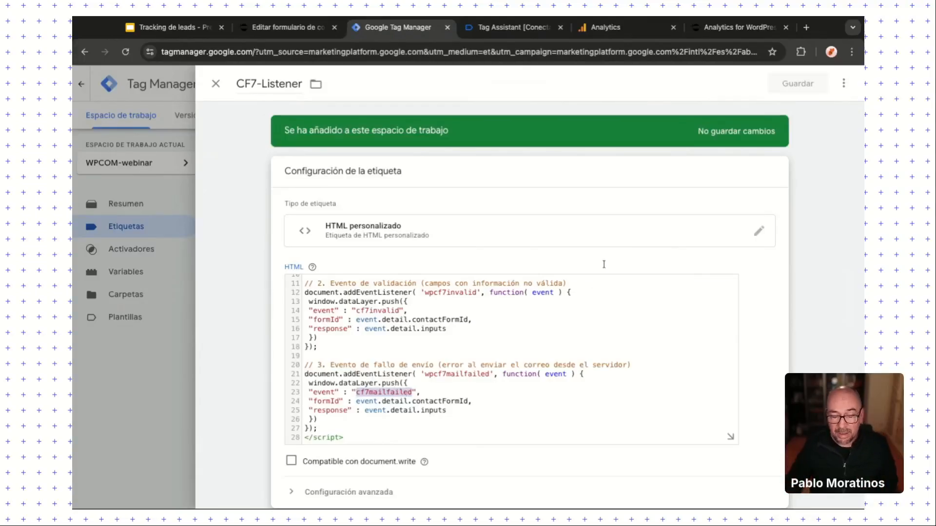
click(216, 84)
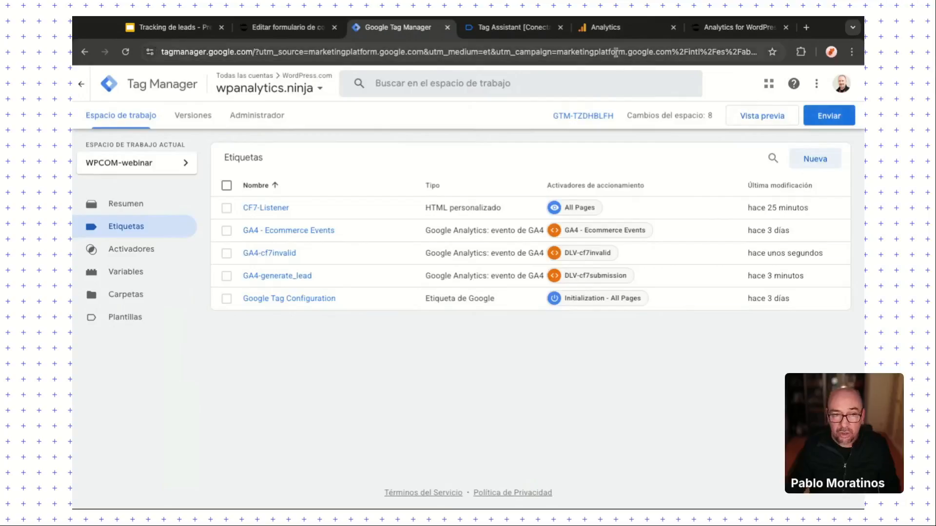
Step: Open the property's Custom definitions page from the GA4 Admin settings
click(604, 27)
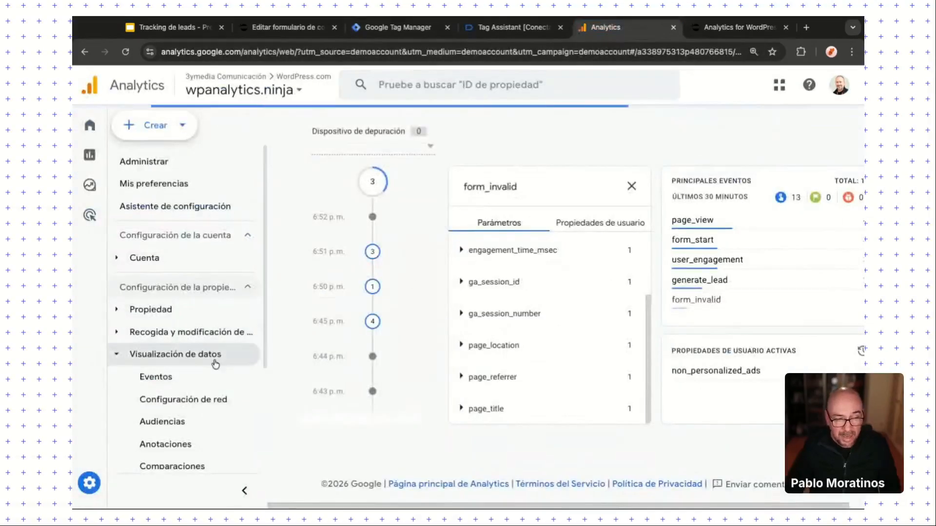
click(147, 166)
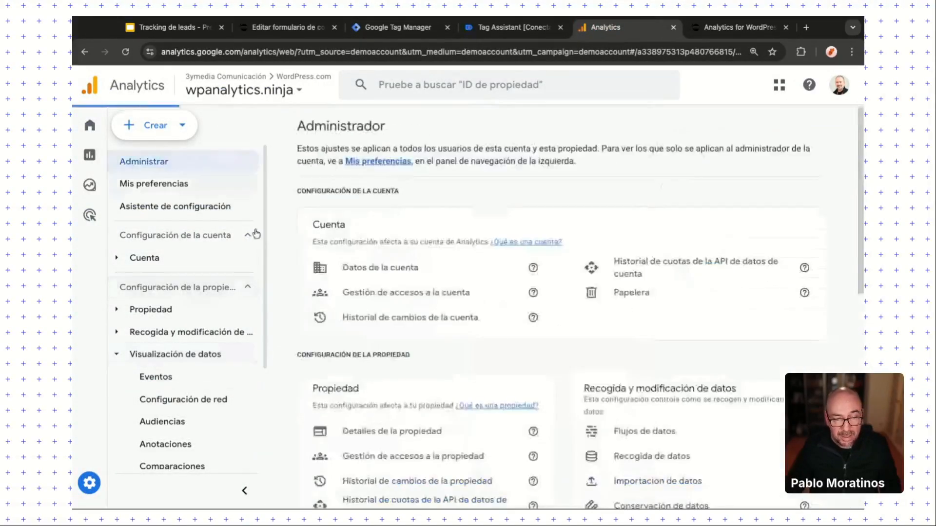
scroll(550, 374, down, 2)
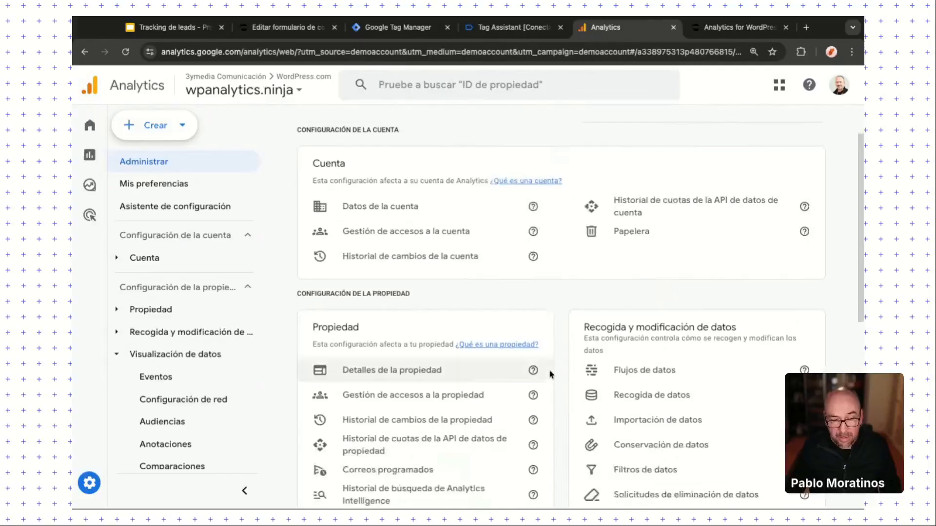
scroll(549, 374, down, 5)
scroll(550, 375, down, 1)
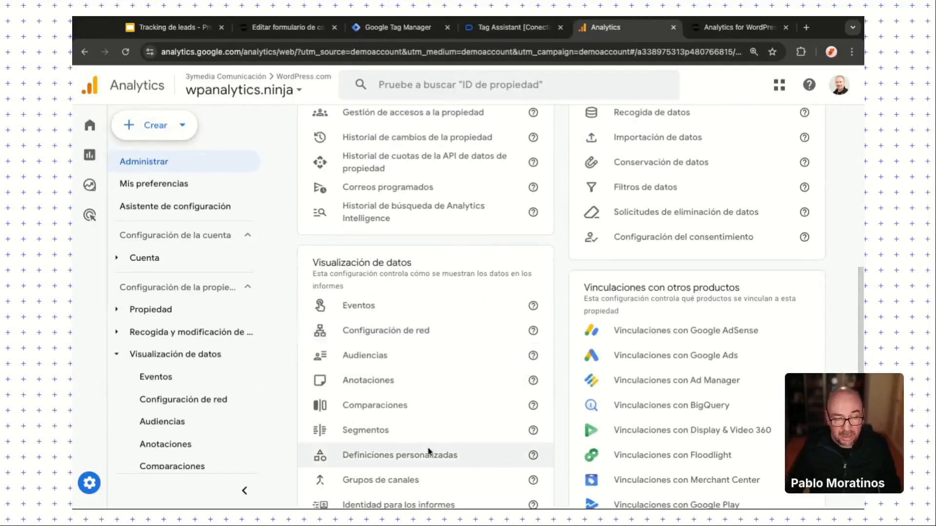
click(415, 453)
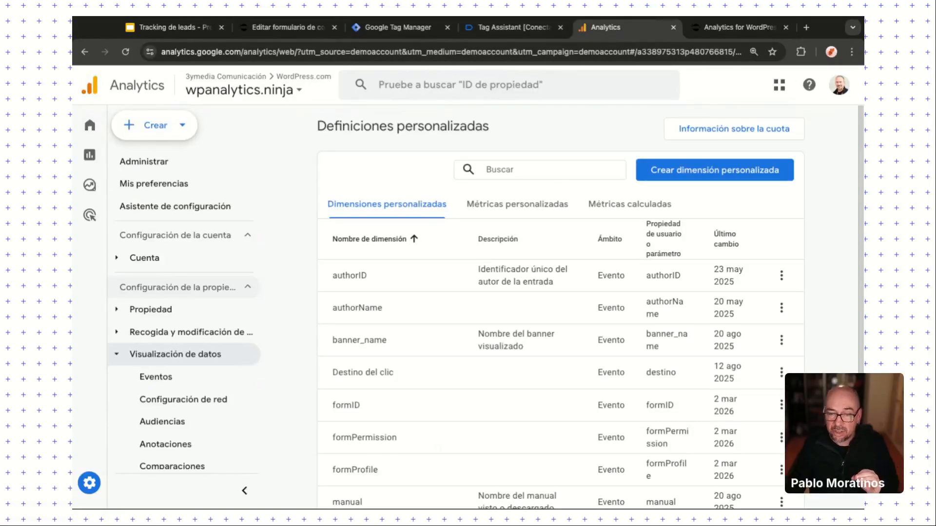
Step: Review the existing event-scoped formID, formPermission and formProfile custom dimensions
scroll(374, 364, down, 1)
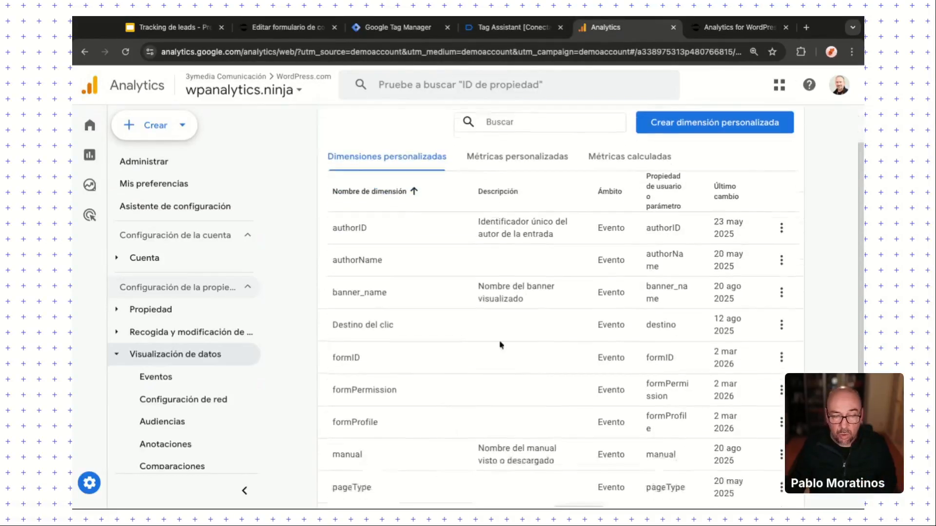
drag(355, 359, 330, 363)
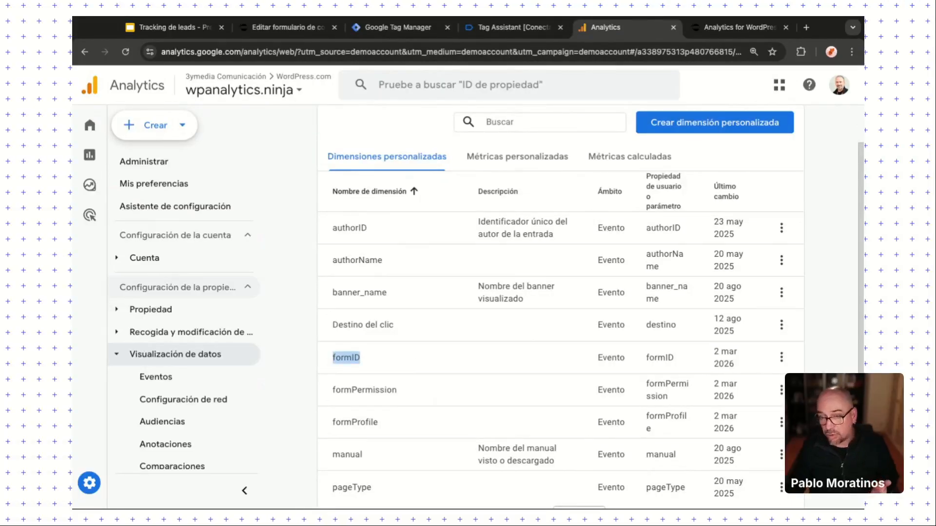
scroll(351, 336, down, 2)
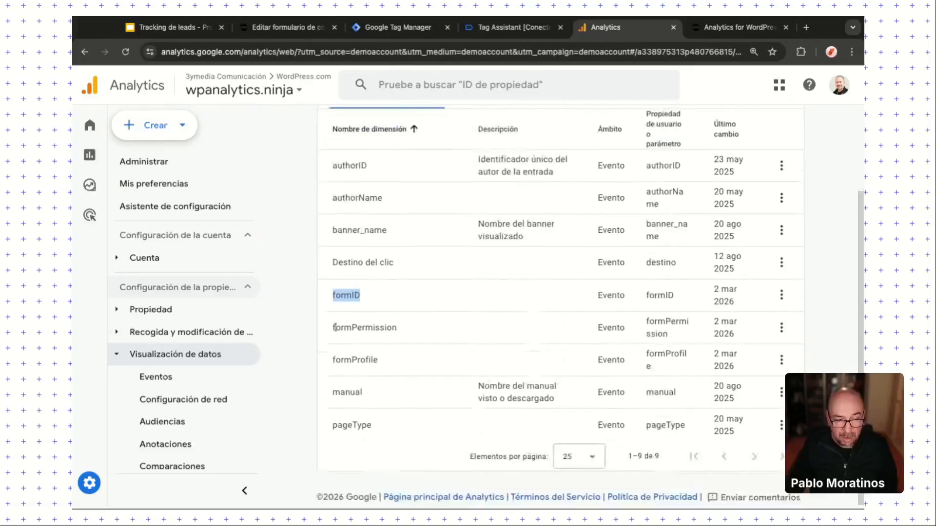
drag(363, 327, 333, 327)
double_click(333, 327)
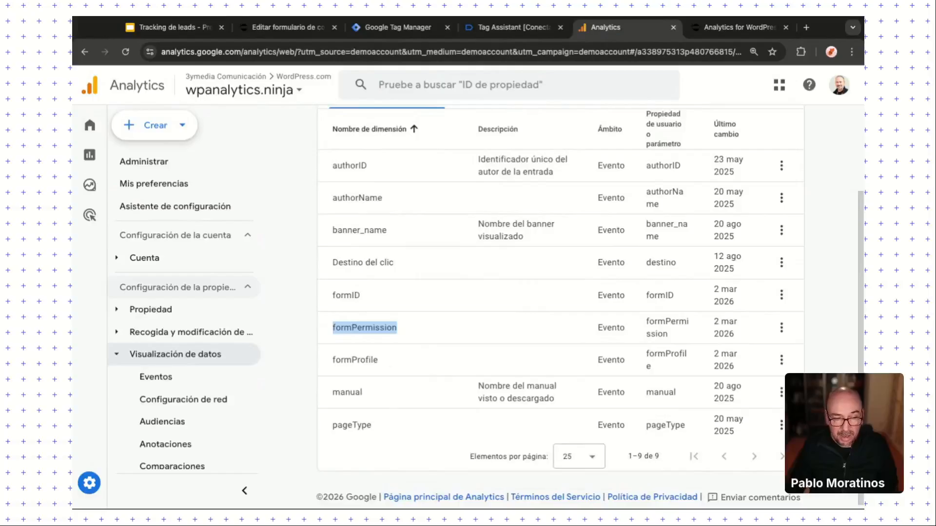
double_click(376, 360)
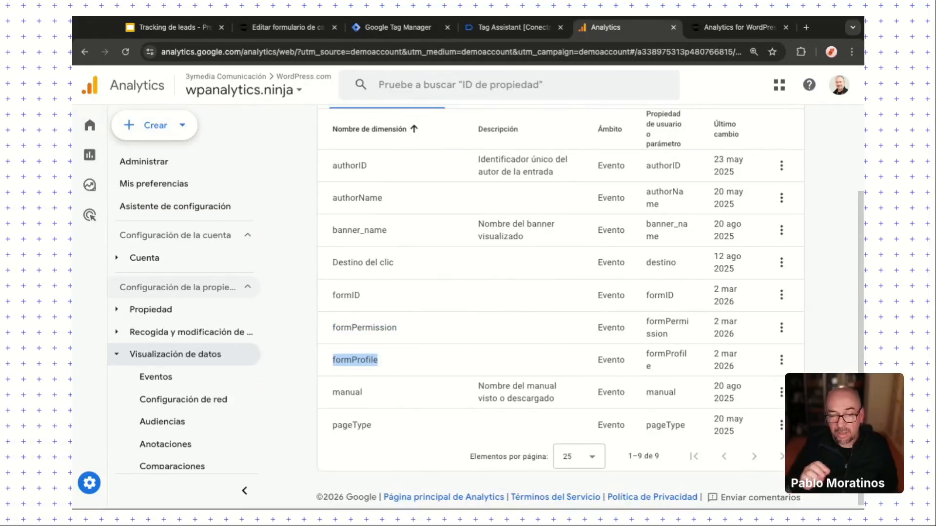
click(334, 295)
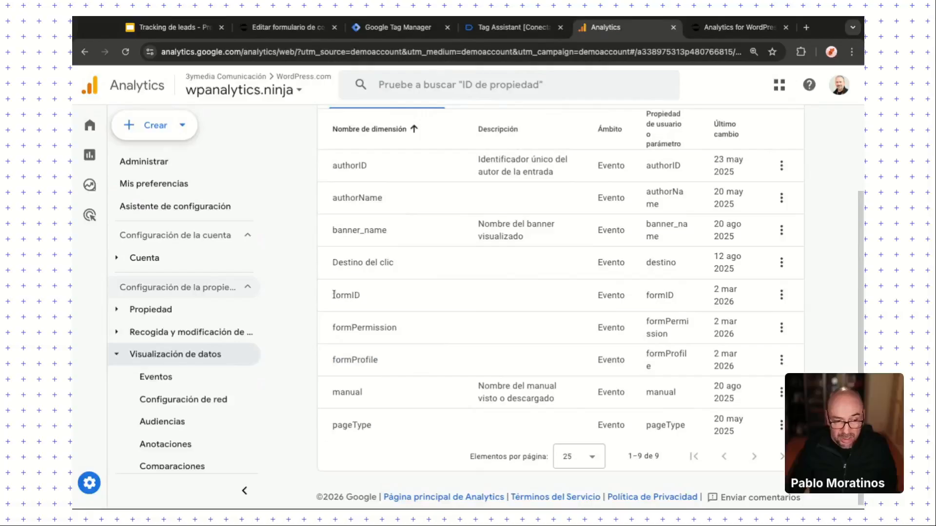
drag(333, 295, 387, 361)
scroll(621, 335, up, 1)
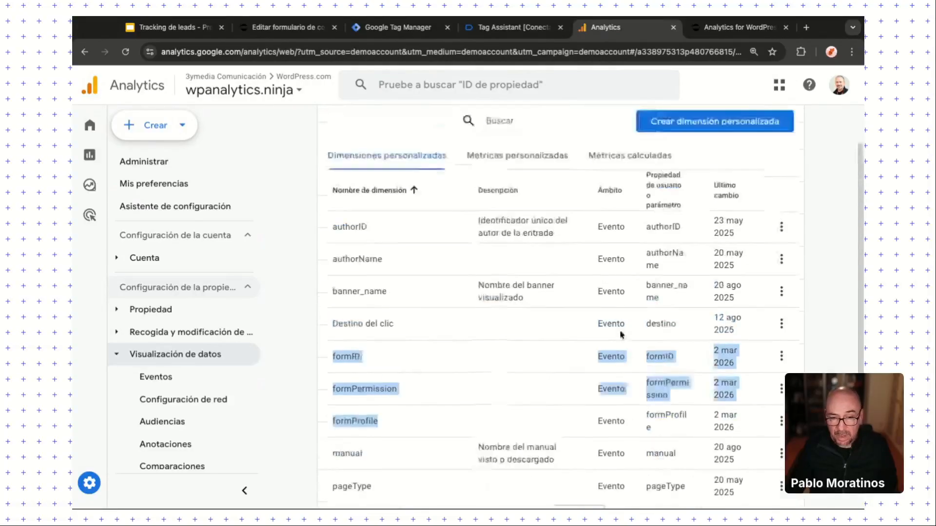
Step: Start a new custom dimension, filter event parameters by 'form', then discard it unsaved
click(746, 176)
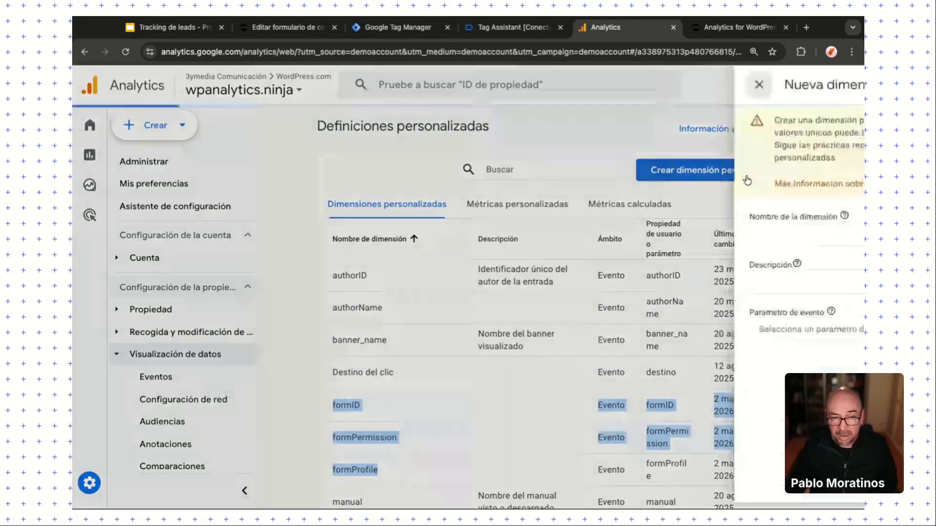
click(612, 236)
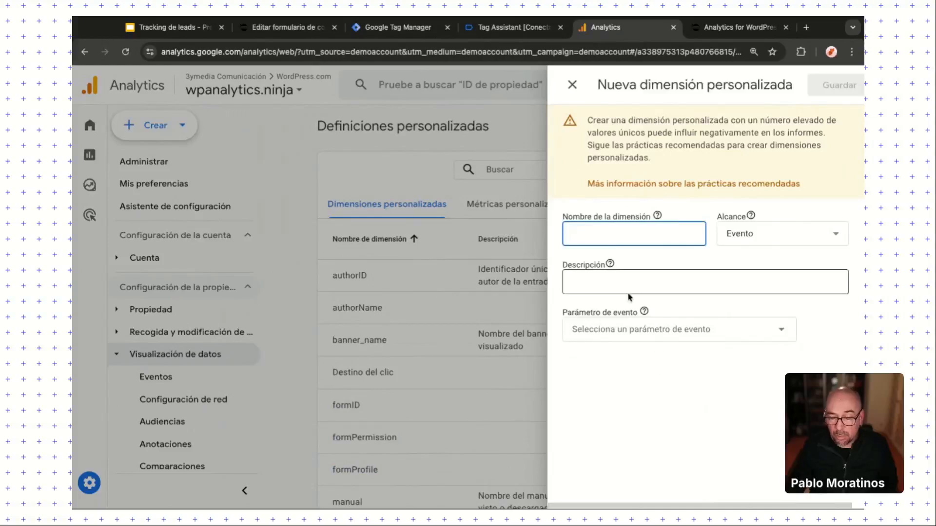
click(626, 331)
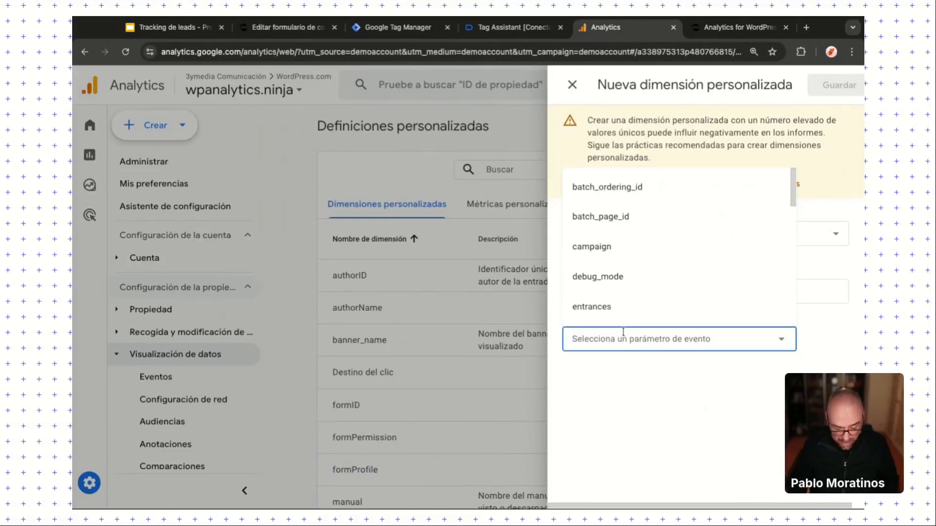
text(form)
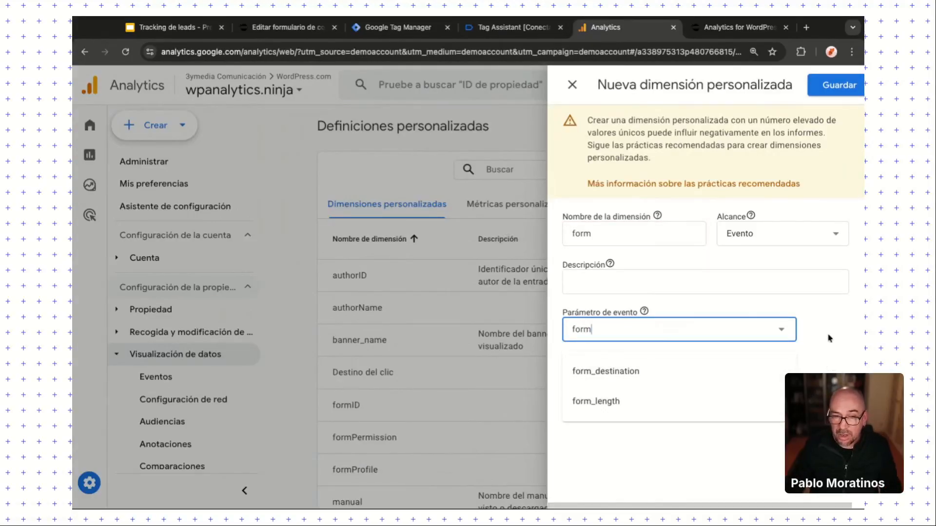
click(573, 86)
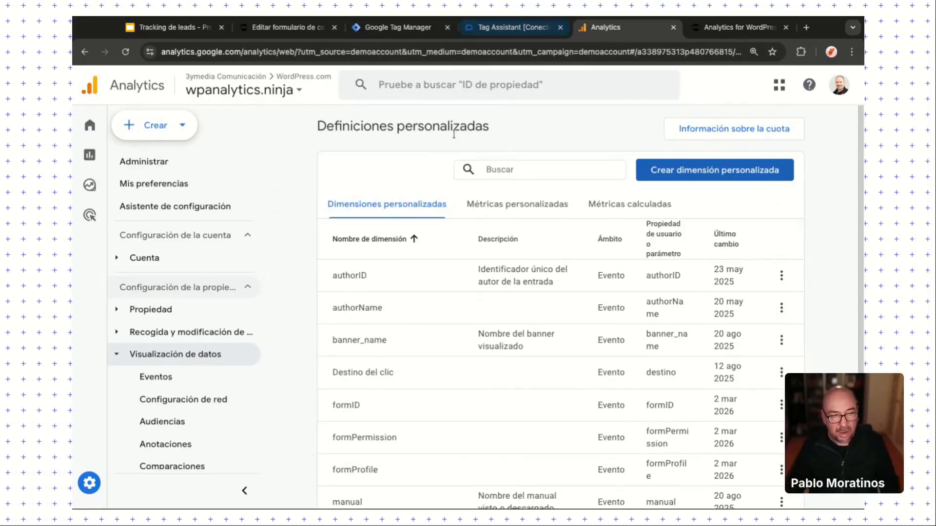
Step: Open the Forms WPCOM exploration from the Explorar section
mouse_move(87, 184)
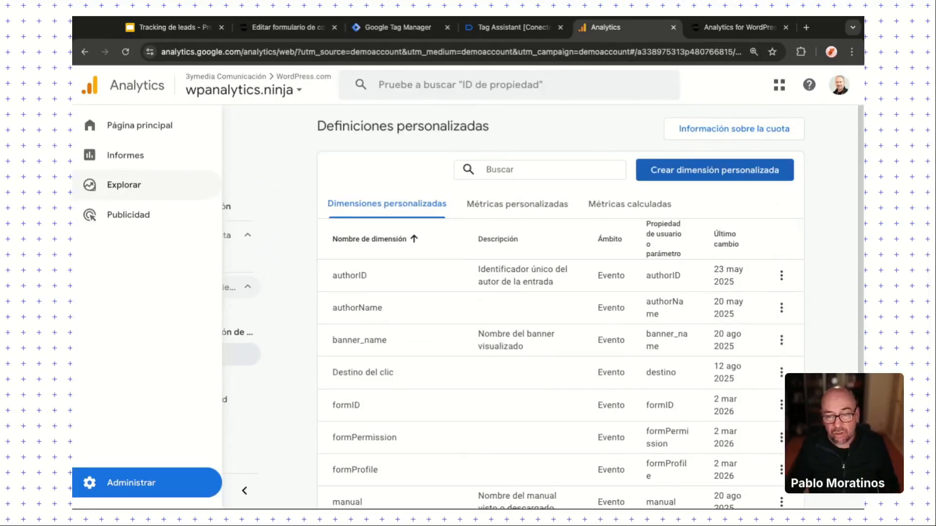
click(124, 185)
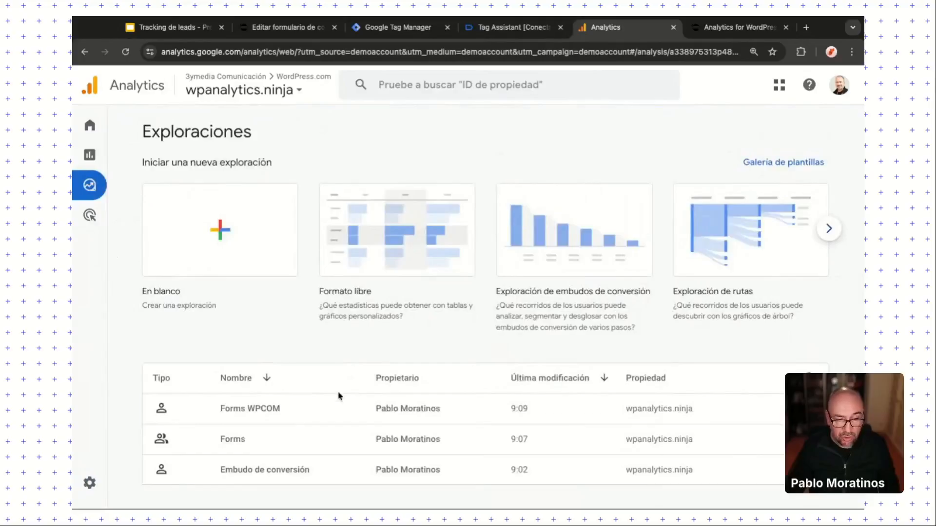
click(229, 408)
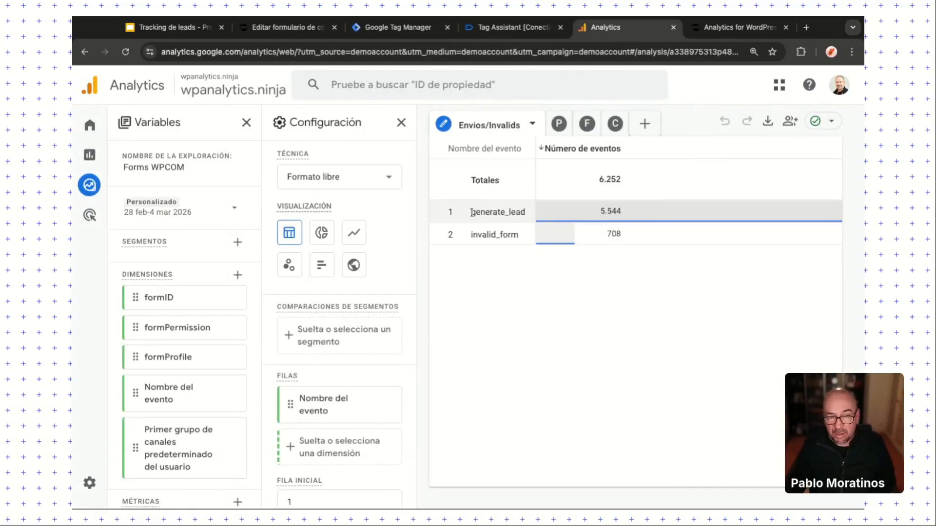
Step: Highlight the invalid_form count of 708 in the Envios/Invalids table
mouse_move(471, 213)
mouse_down()
mouse_move(517, 247)
mouse_move(469, 212)
mouse_up()
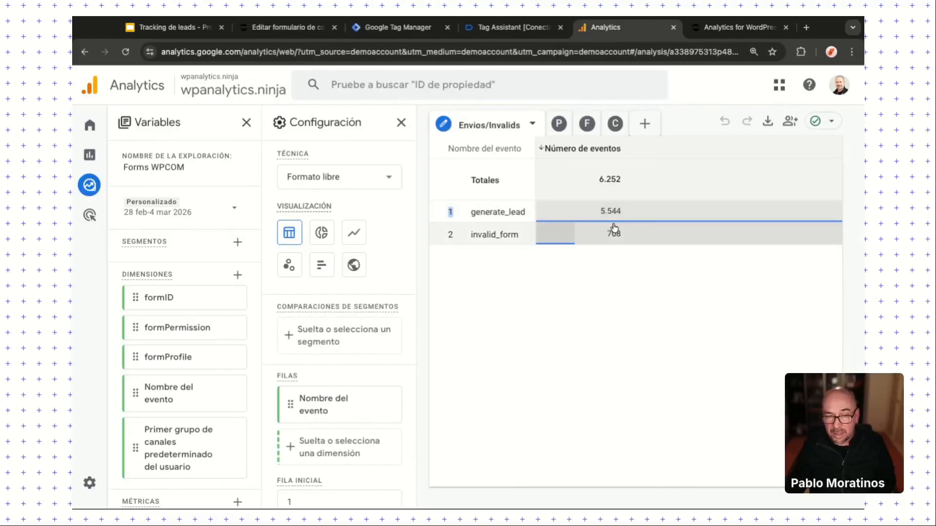
click(596, 300)
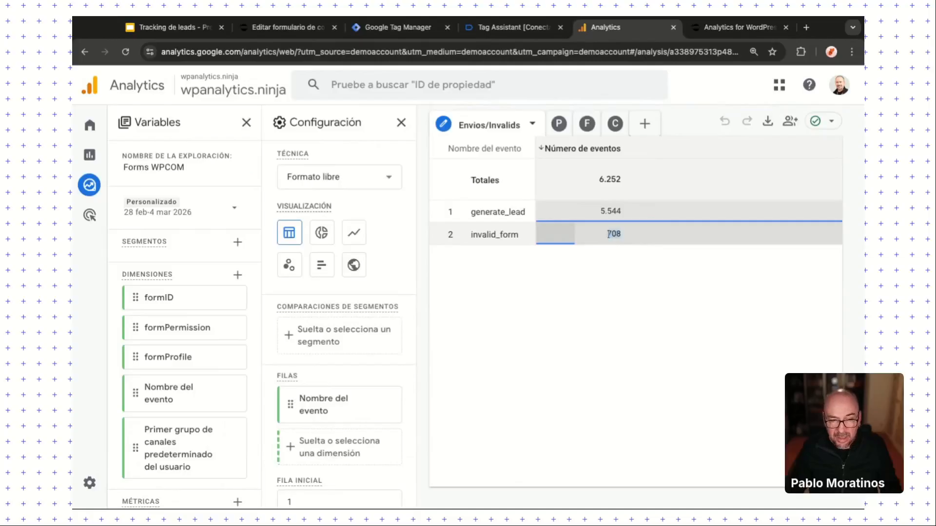
drag(607, 234, 616, 235)
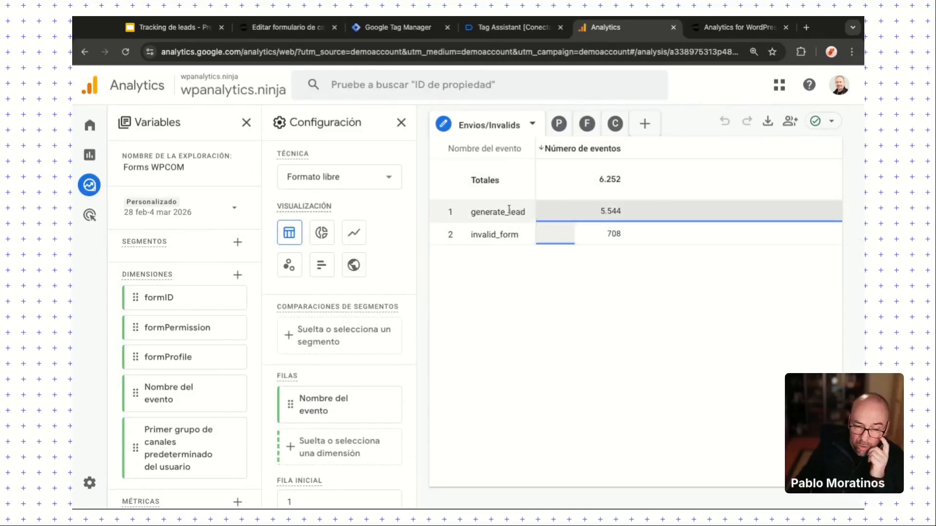
Step: Duplicate the Envios/Invalids tab and switch the copy to a line chart
click(532, 123)
click(557, 182)
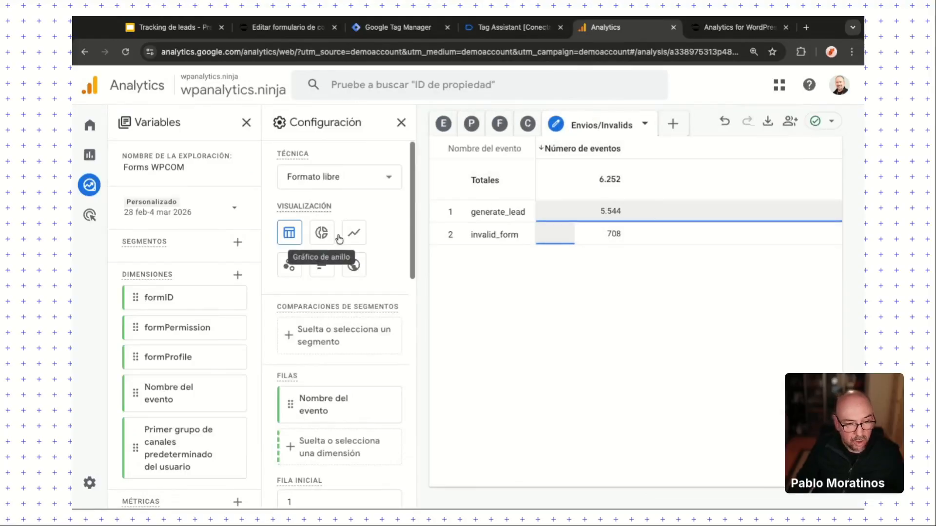
click(354, 232)
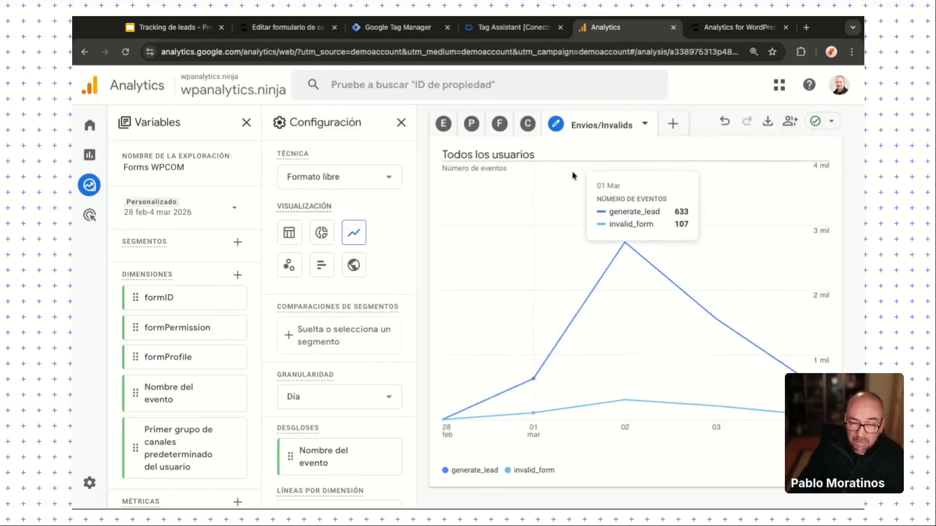
Step: Return to the original Envios/Invalids table: 5.544 generate_lead and 708 invalid_form
click(449, 128)
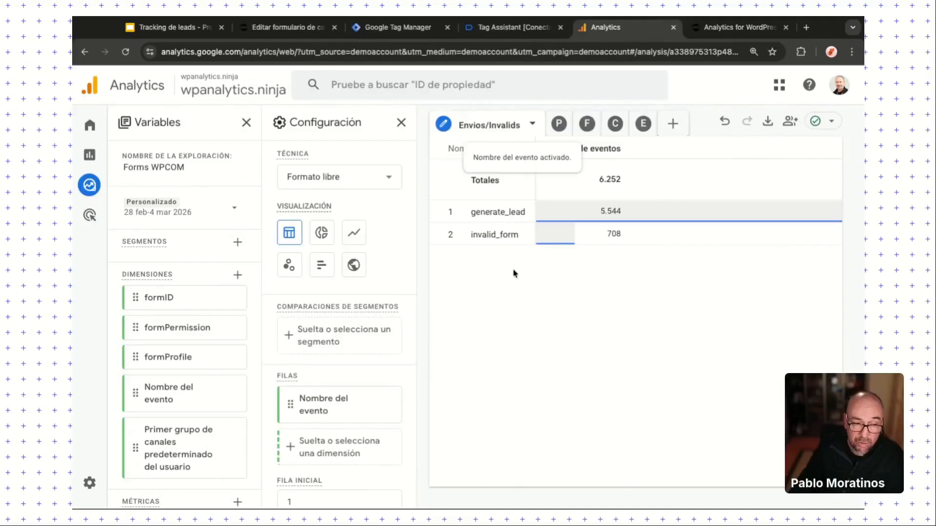
scroll(345, 420, down, 2)
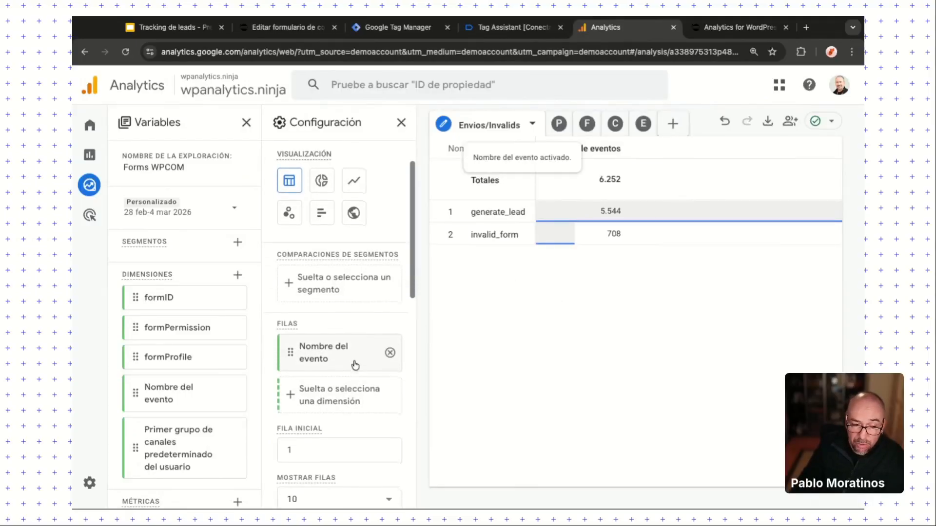
scroll(355, 363, down, 4)
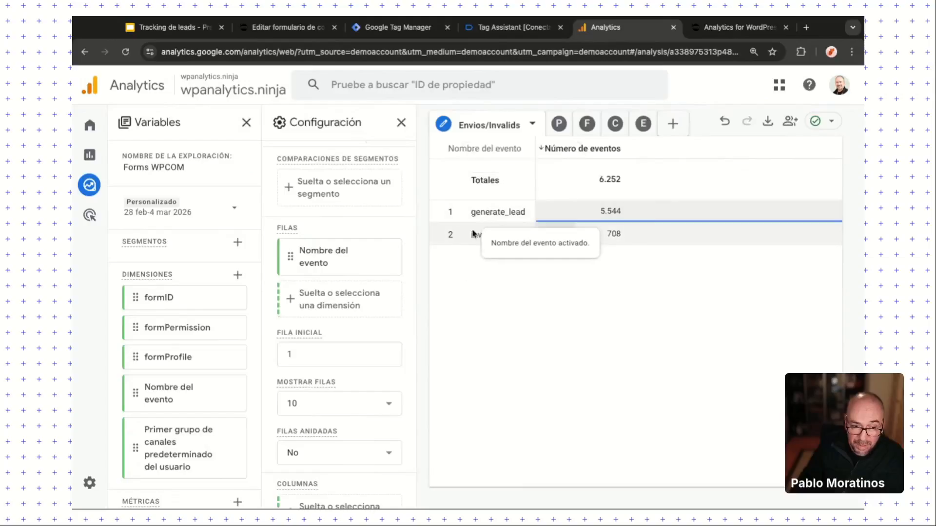
scroll(342, 418, down, 9)
scroll(338, 419, down, 2)
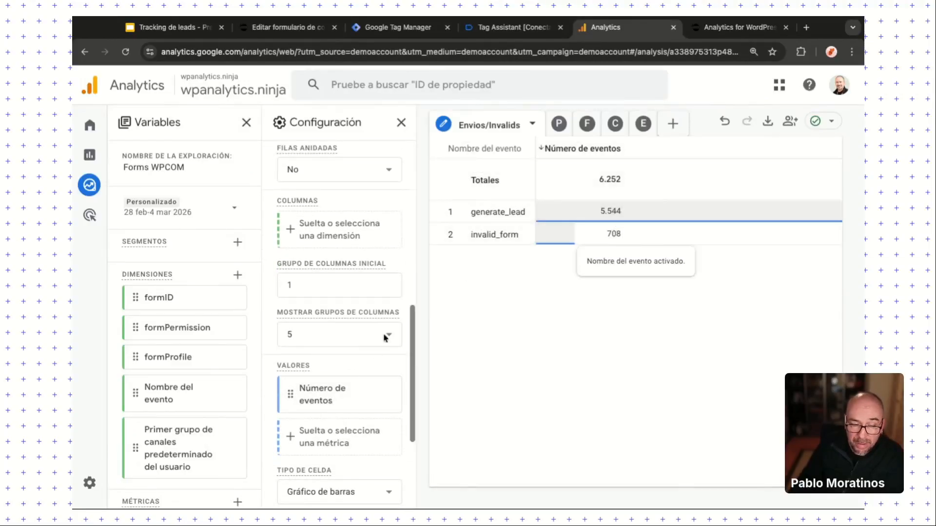
scroll(376, 413, down, 6)
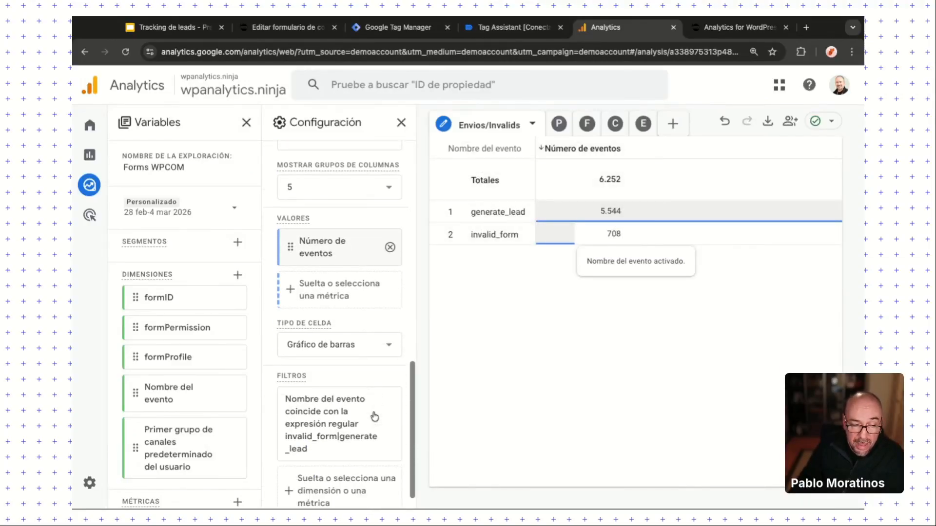
click(323, 422)
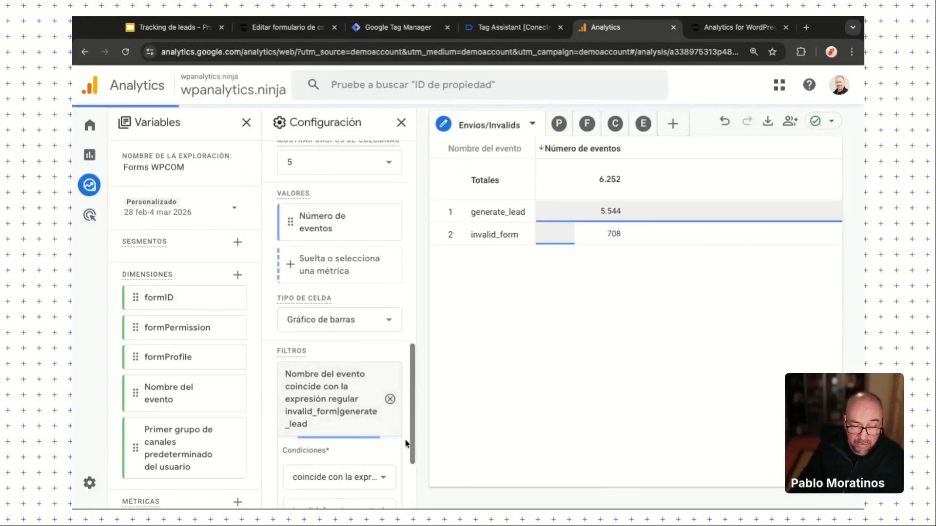
scroll(405, 443, down, 5)
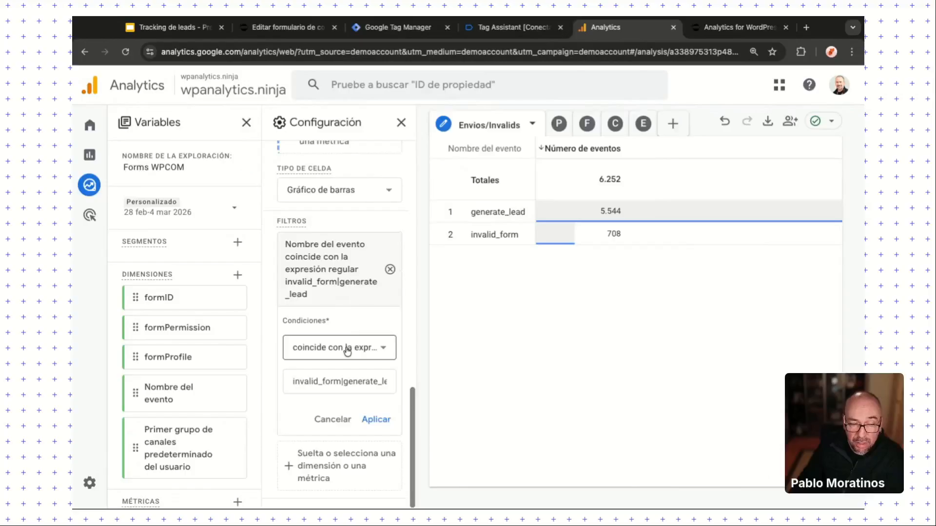
click(341, 383)
key(shift+Left)
key(shift+Left)
key(shift+Left)
key(shift+Left)
key(shift+Left)
key(shift+Left)
key(shift+Left)
key(shift+Left)
key(shift+Left)
key(shift+Left)
key(shift+Left)
key(shift+Left)
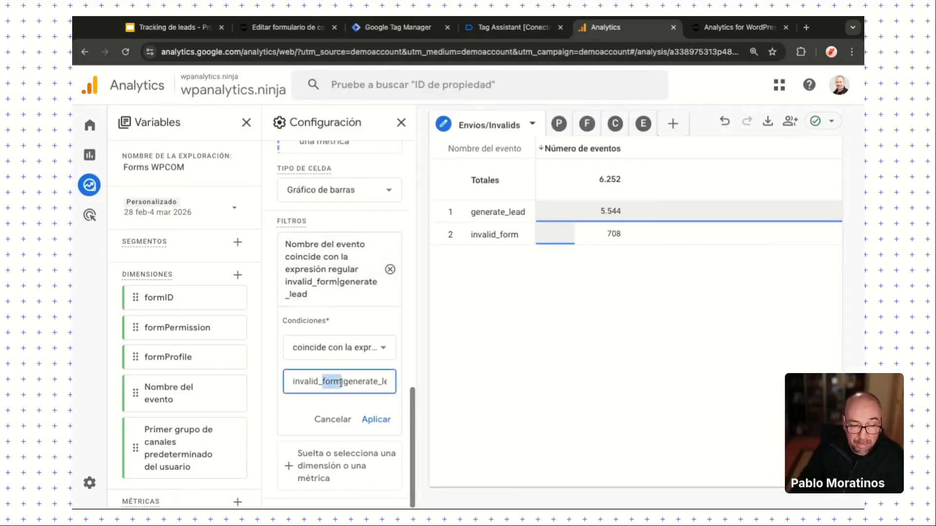
click(341, 381)
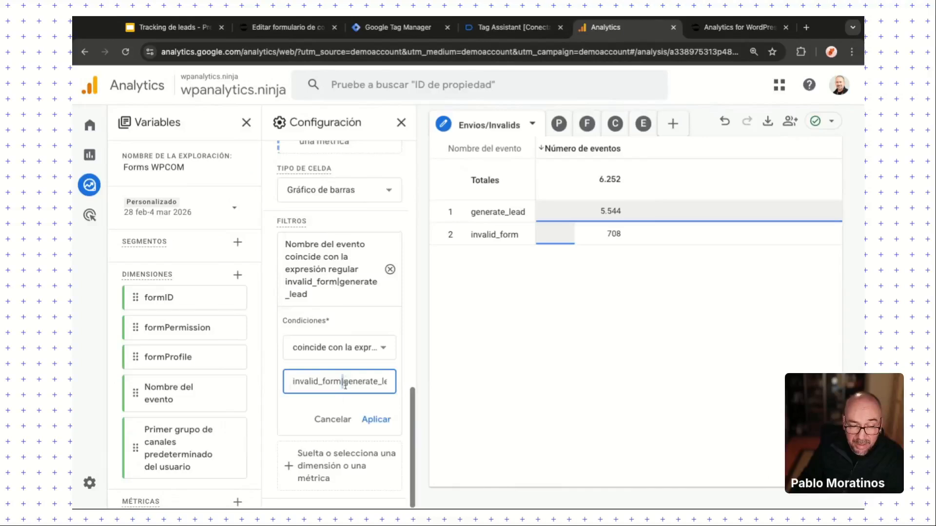
key(shift+End)
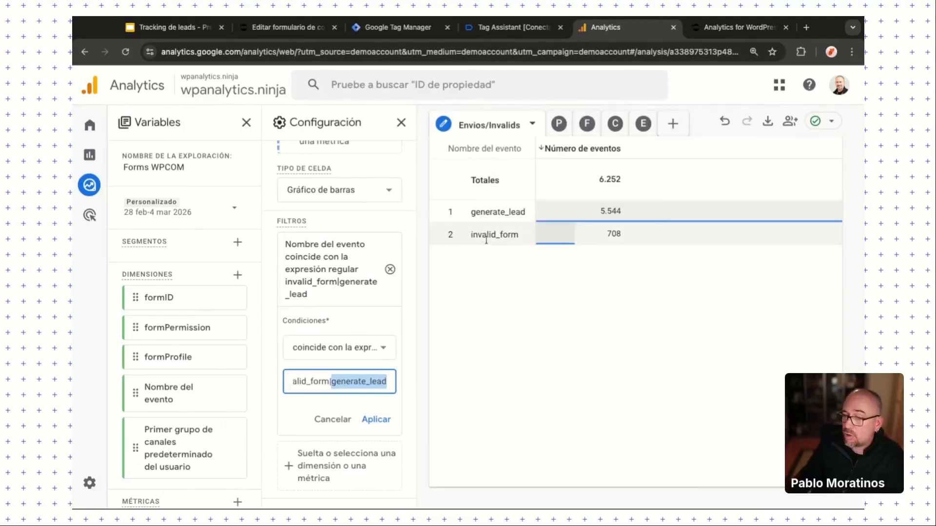
click(333, 419)
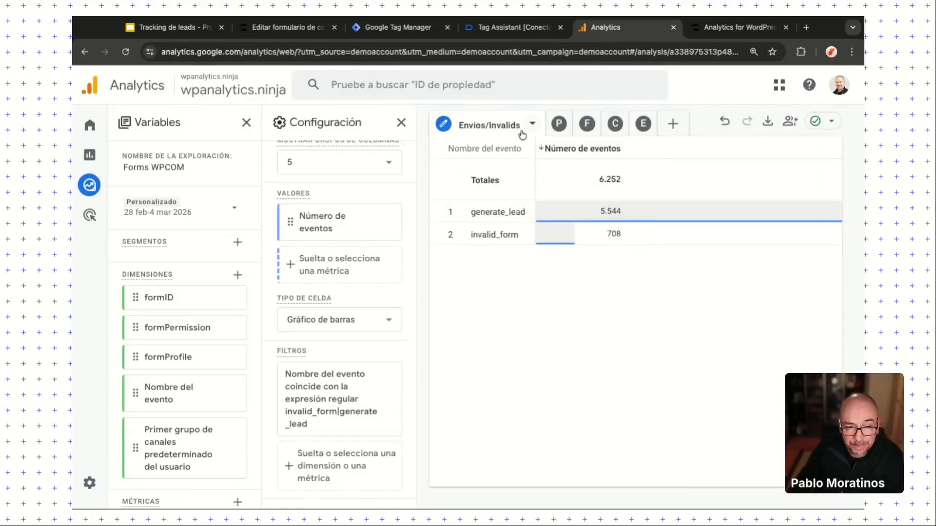
Step: Open the Perfiles tab and review sessions by formProfile: Anunciante 1.402, Comprador 1.387
click(560, 125)
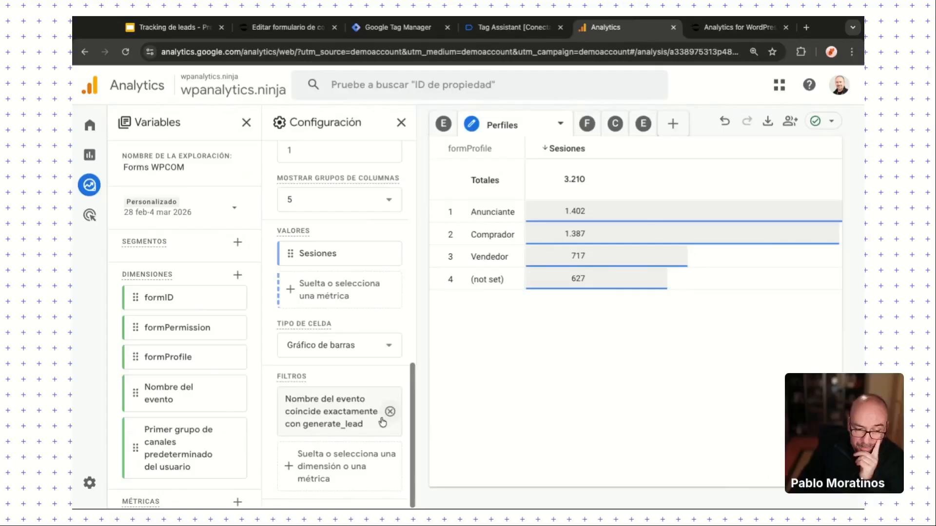
scroll(385, 422, up, 2)
scroll(392, 423, down, 2)
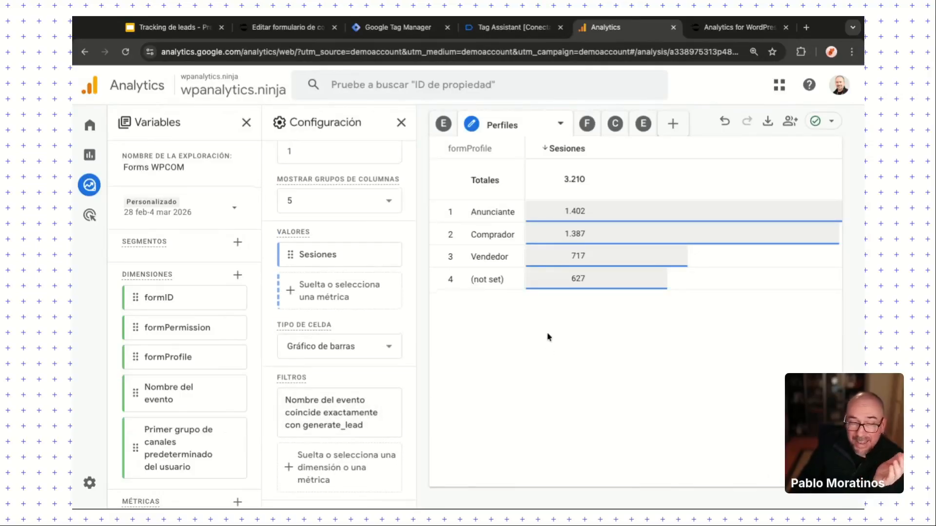
scroll(363, 300, up, 10)
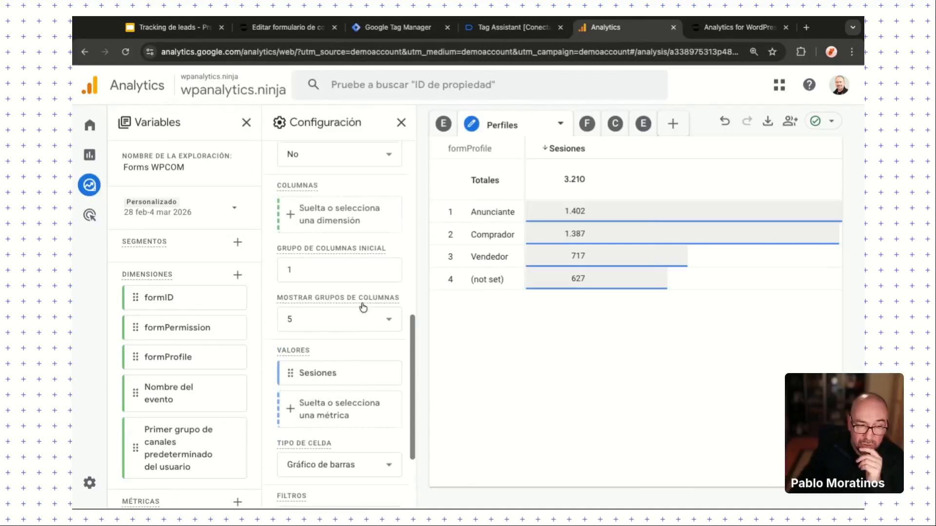
scroll(364, 306, up, 3)
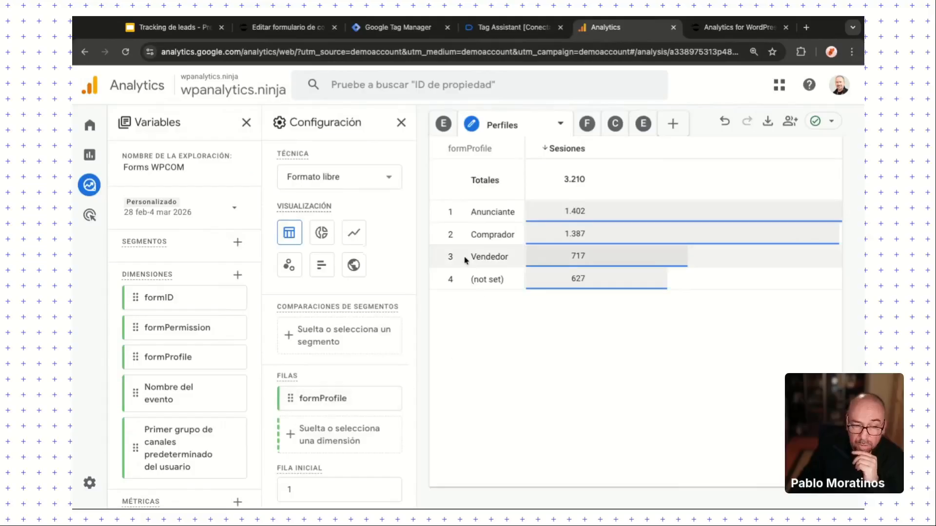
scroll(357, 430, down, 10)
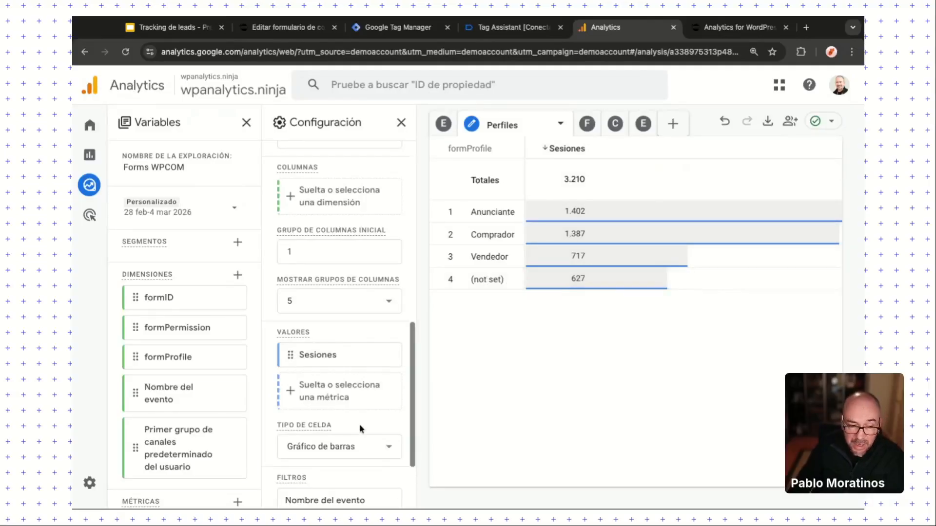
scroll(359, 429, down, 4)
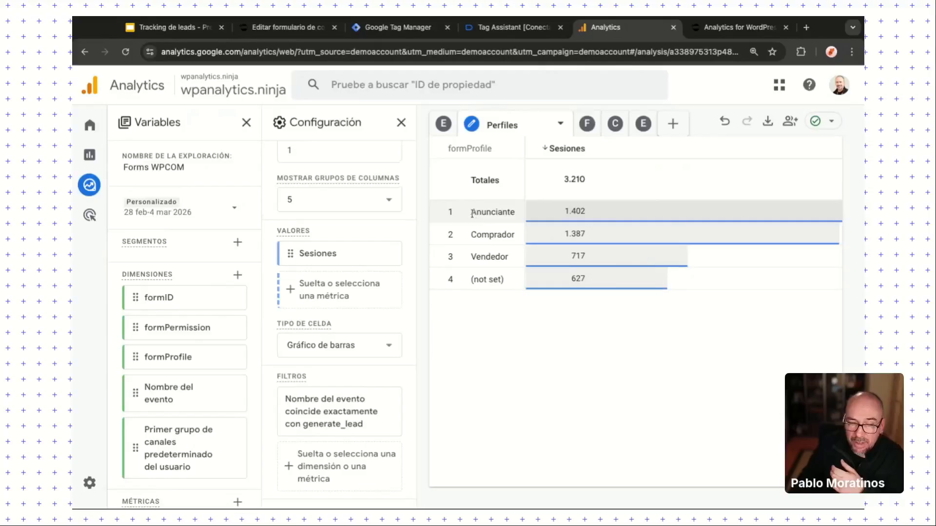
drag(472, 214, 505, 282)
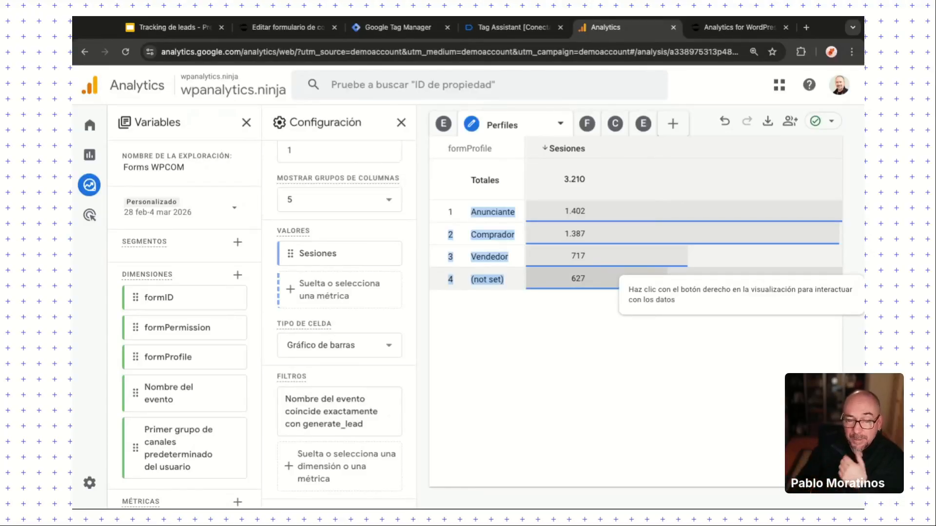
click(537, 311)
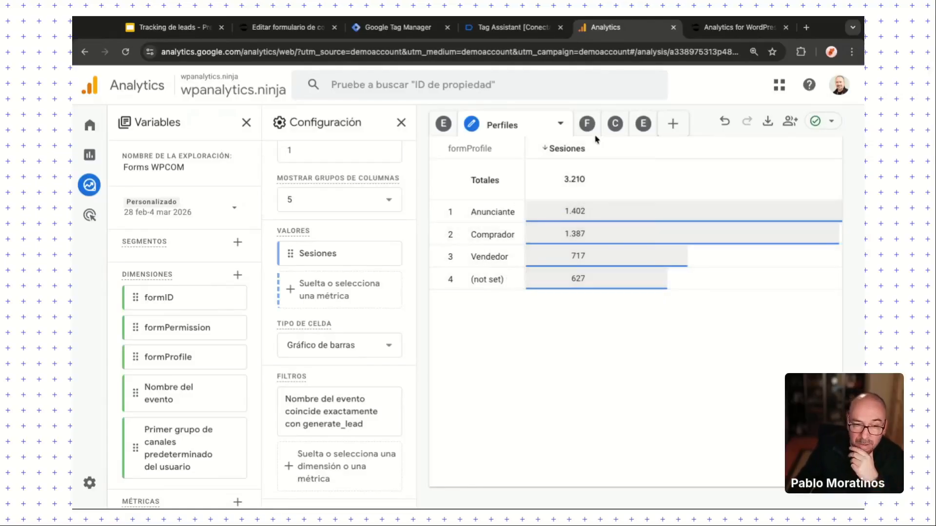
Step: Open the Funnel tab and review its steps: Home 3.913, Contacto 1.958, lead 831
click(590, 128)
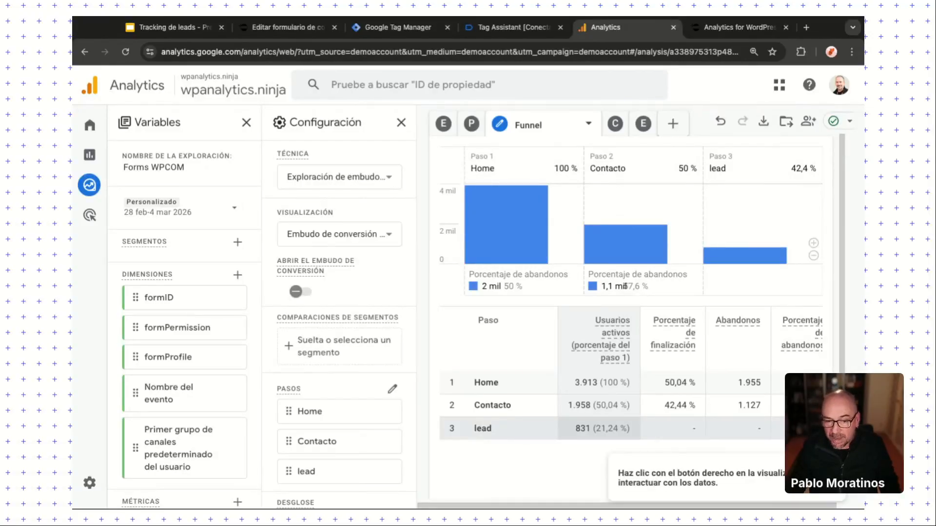
scroll(637, 436, down, 1)
scroll(637, 435, right, 1)
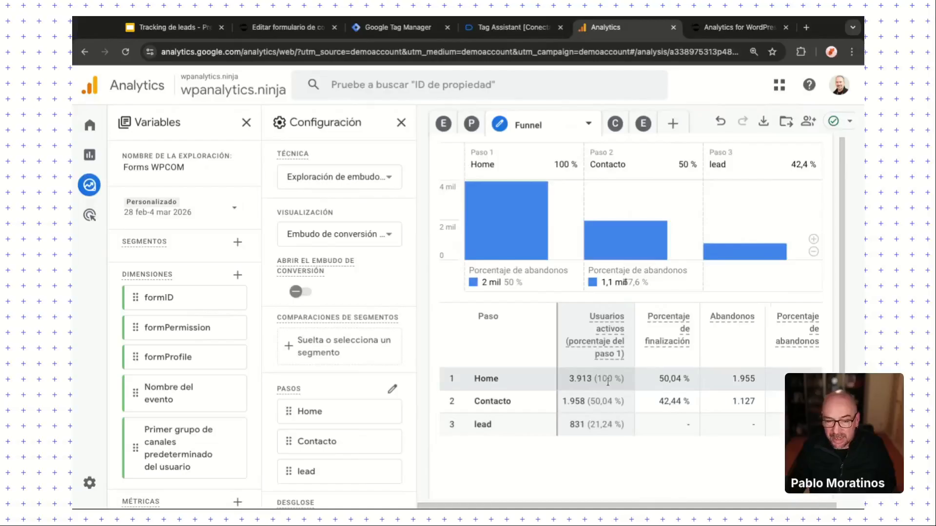
click(678, 411)
click(681, 410)
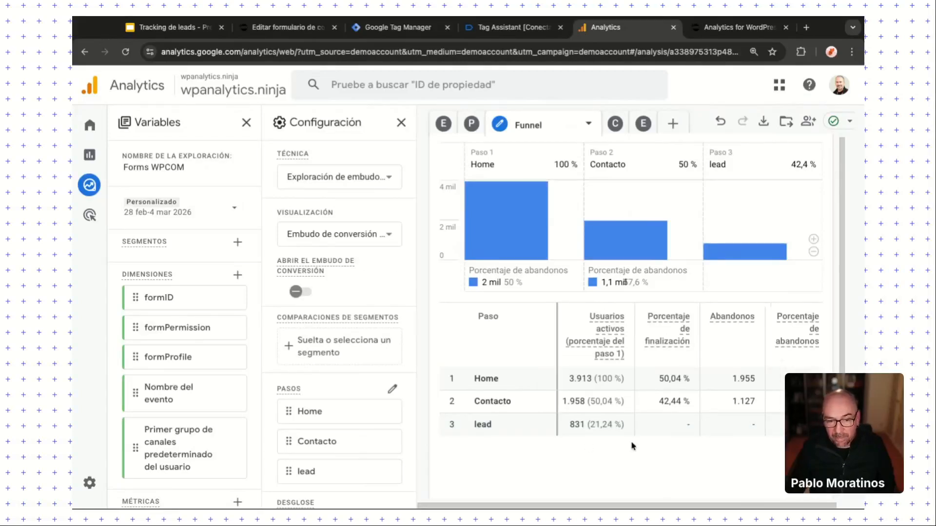
Step: Open the Canales exploration and review its Configuración filters
click(615, 123)
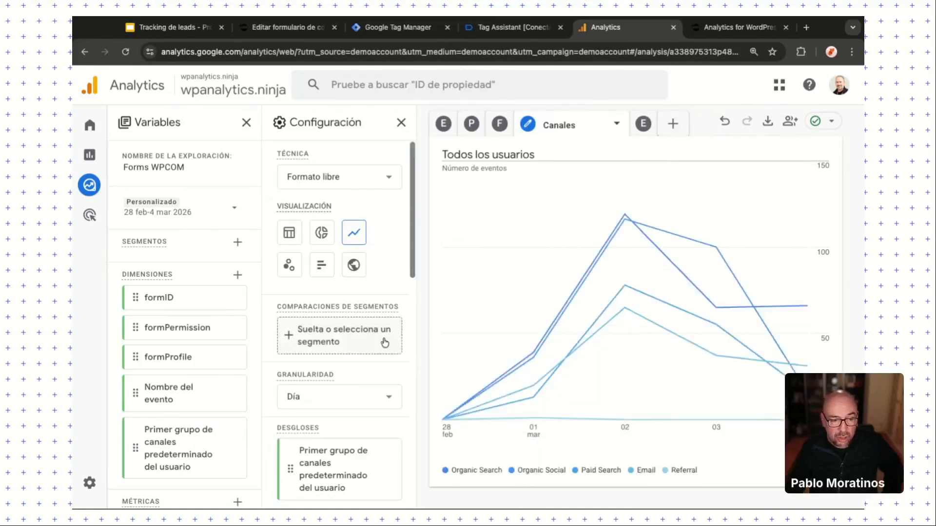
scroll(388, 349, down, 1)
scroll(388, 350, down, 5)
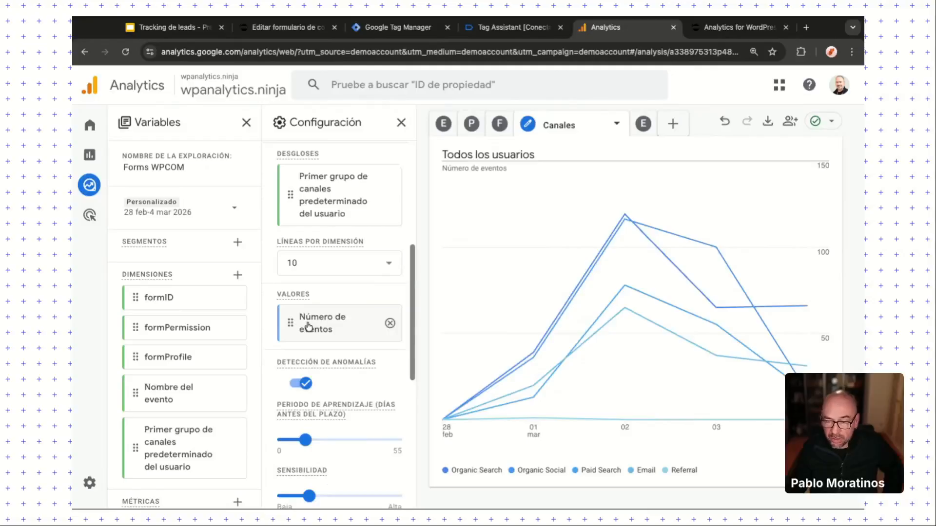
scroll(312, 330, down, 7)
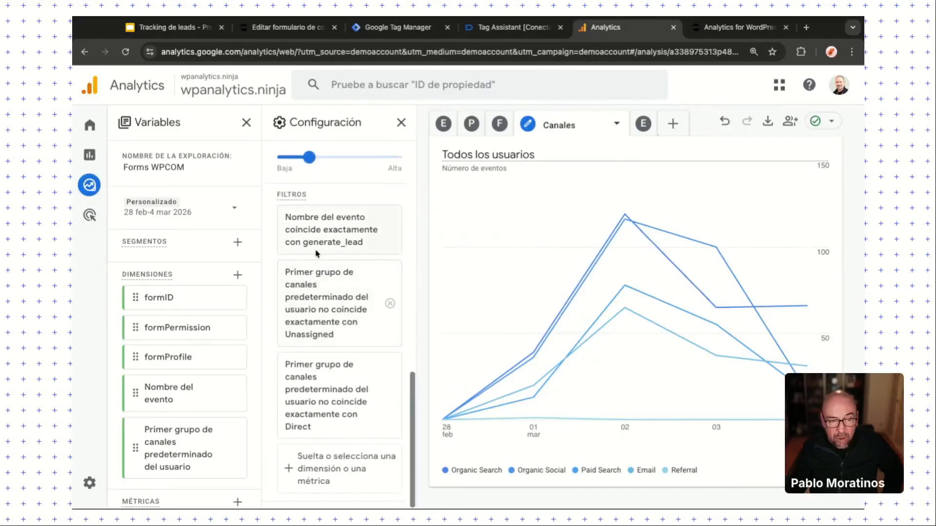
scroll(340, 231, up, 1)
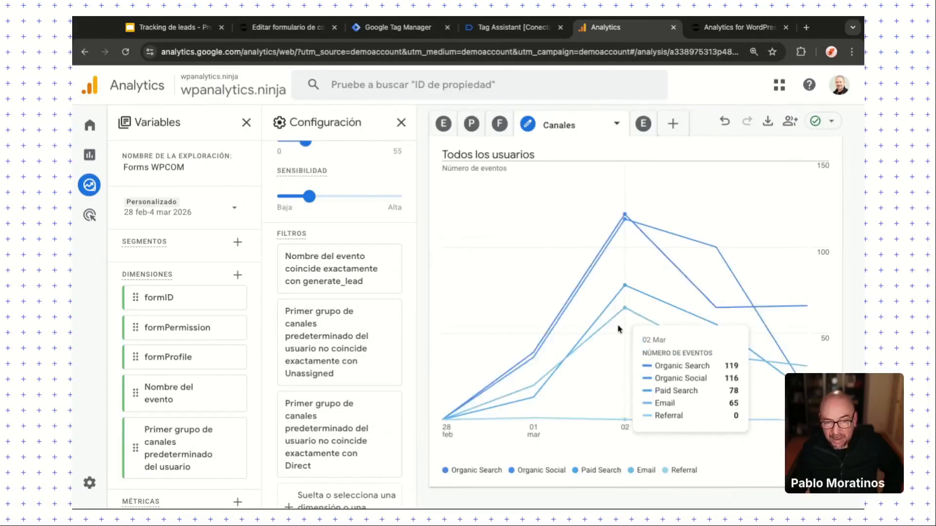
mouse_move(535, 369)
scroll(350, 322, up, 2)
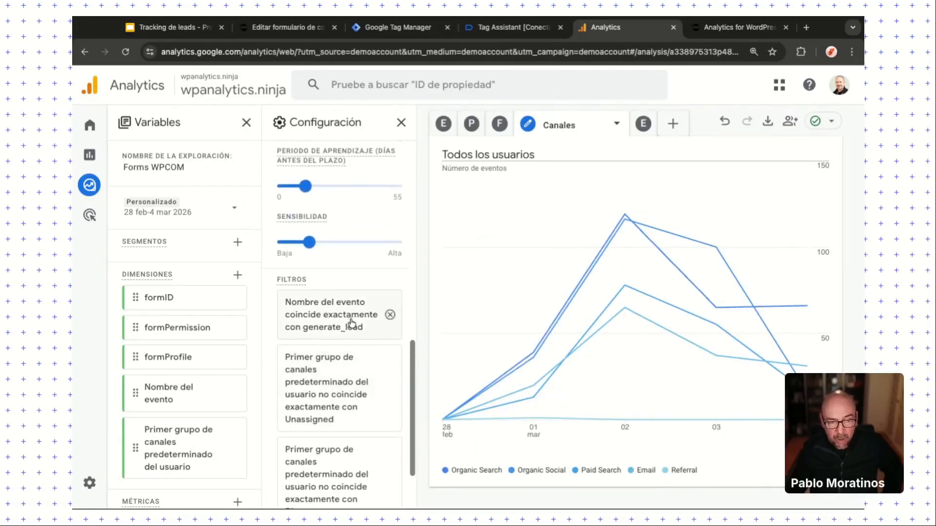
scroll(350, 324, up, 1)
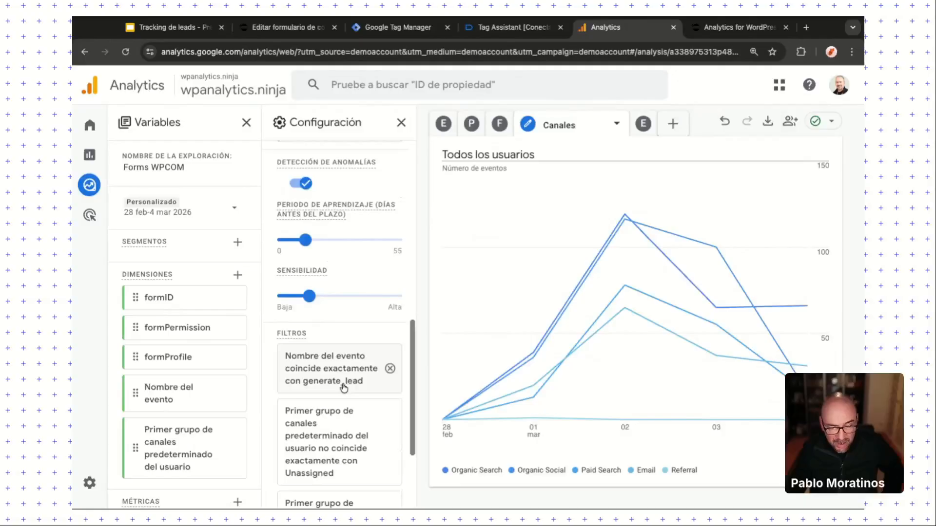
scroll(344, 388, up, 2)
Step: Switch to the Envios/Invalids line chart comparing generate_lead and invalid_form over time
mouse_move(684, 338)
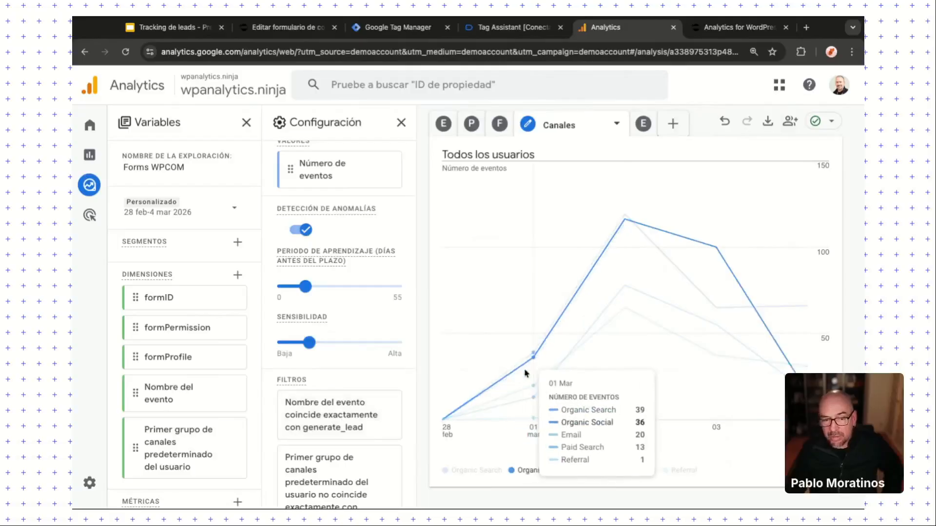
mouse_move(643, 407)
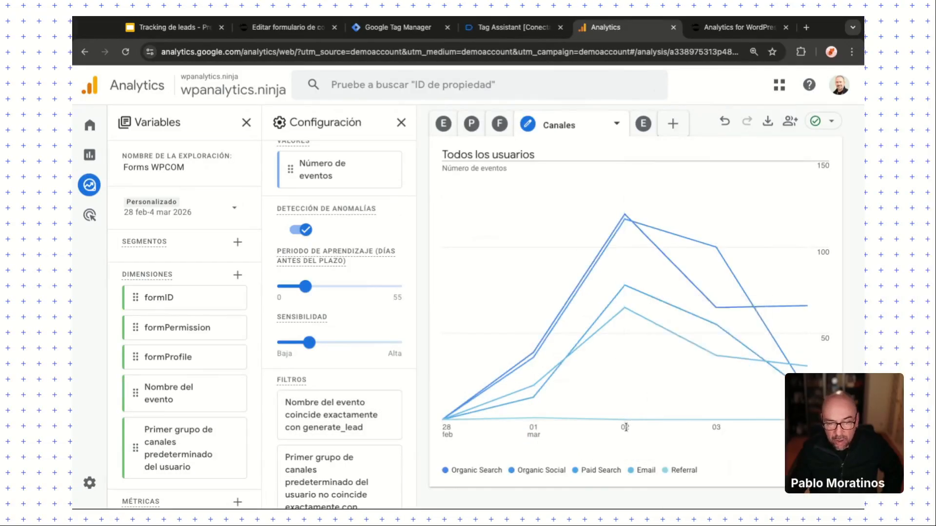
mouse_move(534, 423)
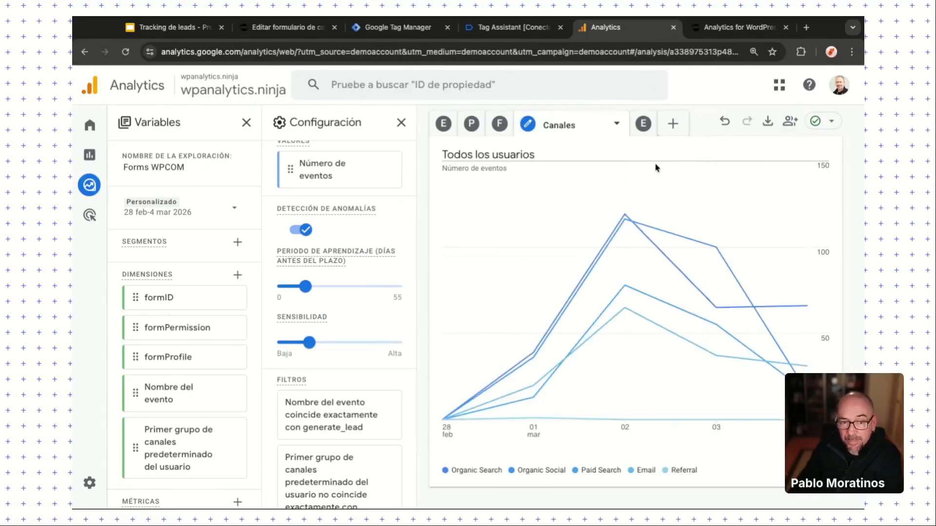
click(644, 123)
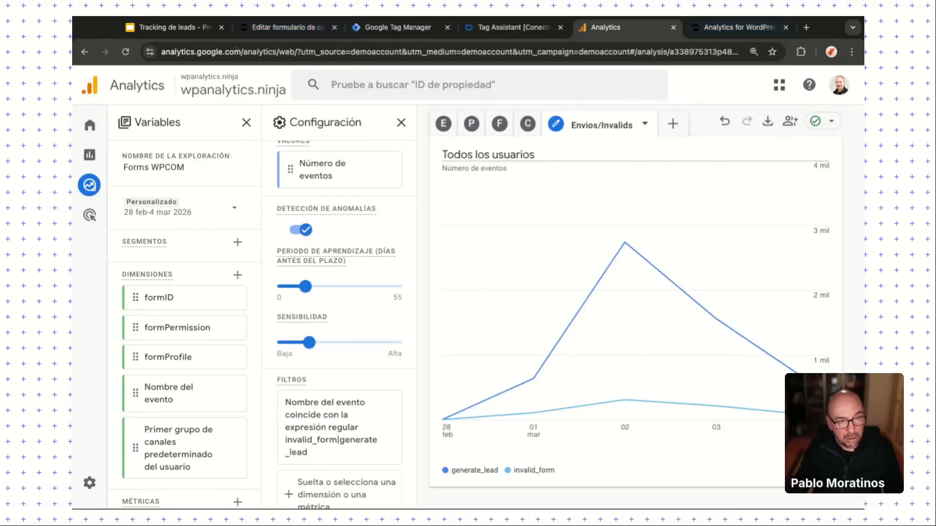
Step: Load wpanalytics.ninja in a new tab and go to its Contacto page
click(807, 27)
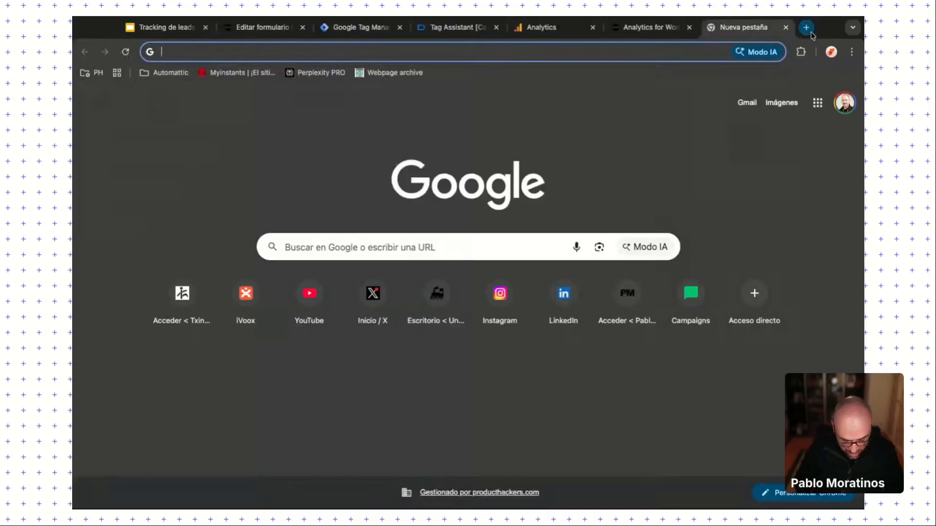
text(w)
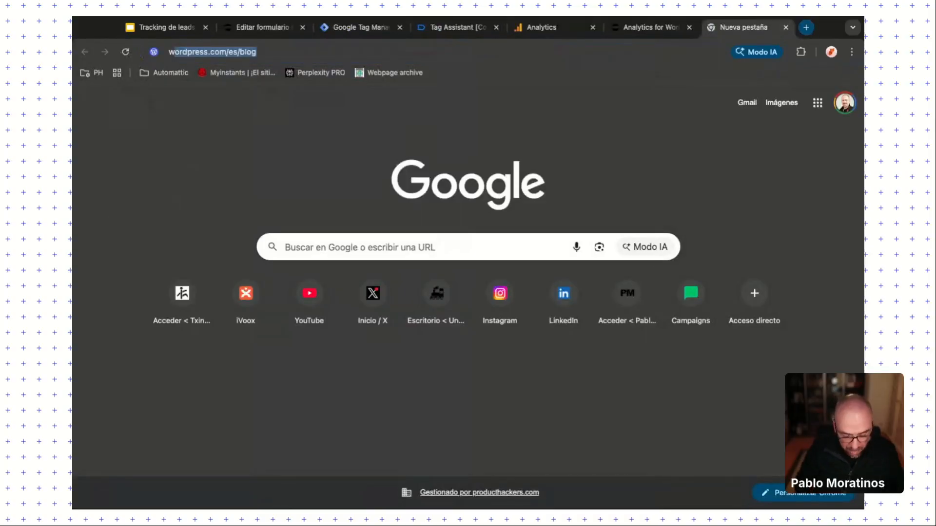
text(panalytics.ninja)
key(Return)
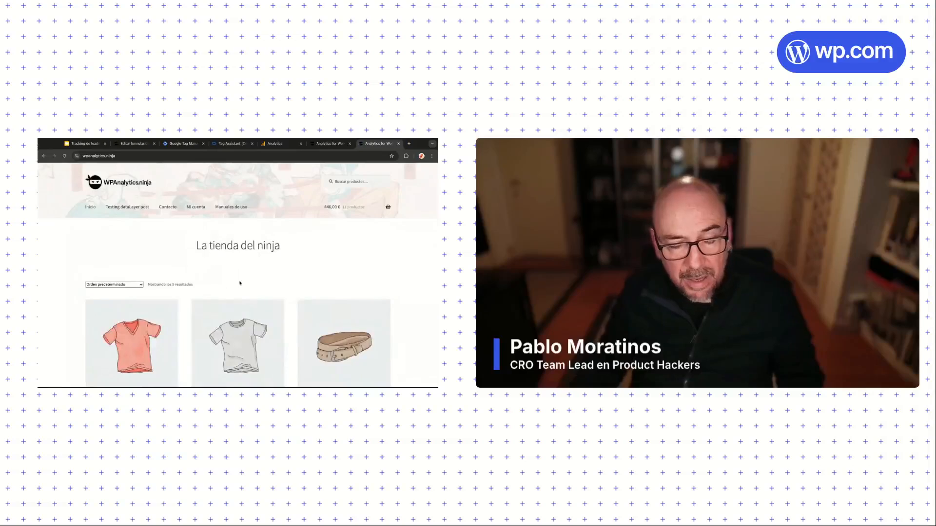
click(168, 207)
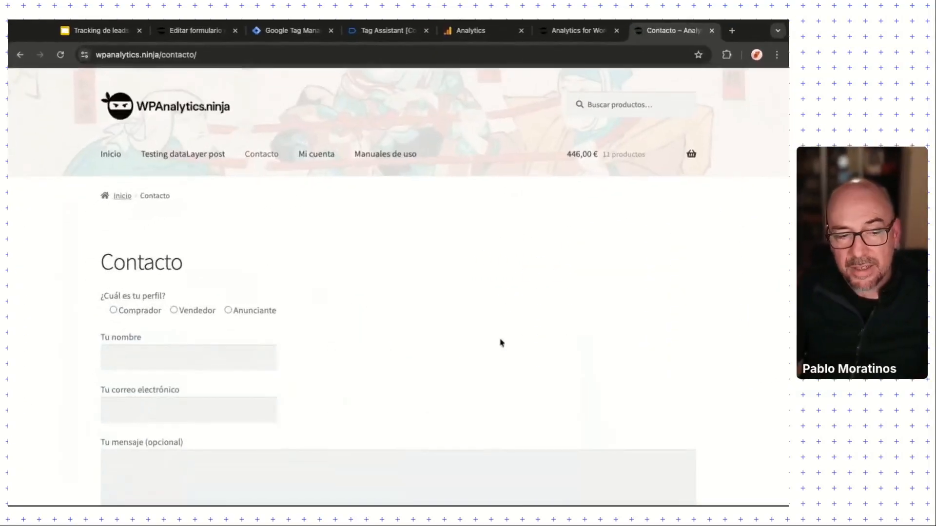
Step: Click through the empty Tu nombre, e-mail and message fields of the contact form
scroll(326, 347, down, 2)
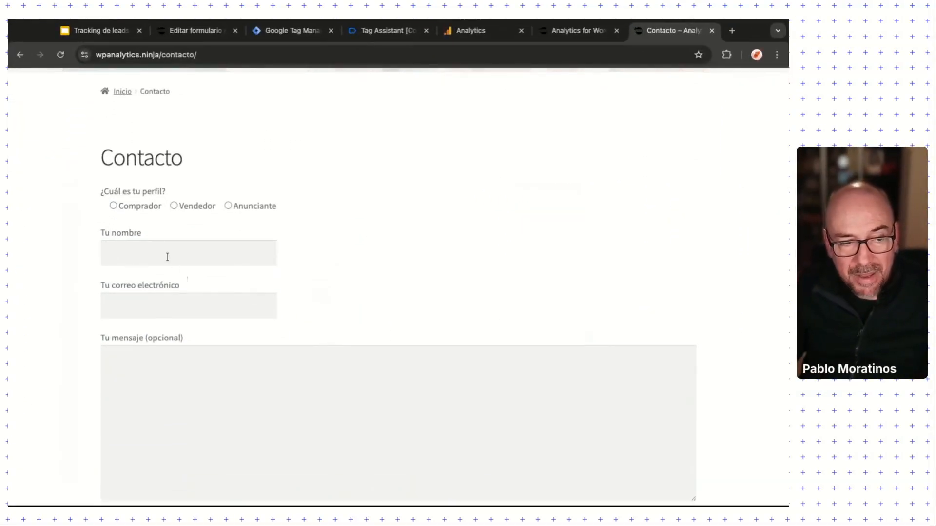
click(167, 255)
click(129, 304)
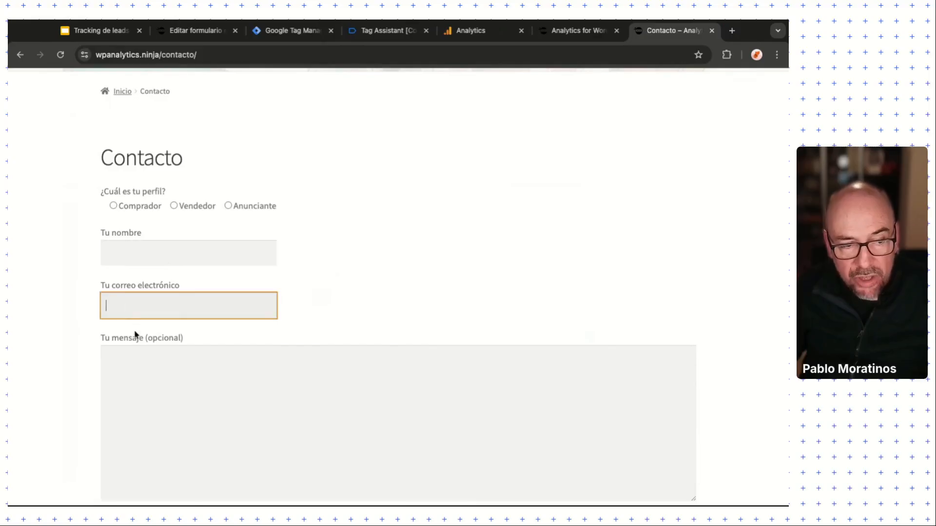
click(134, 363)
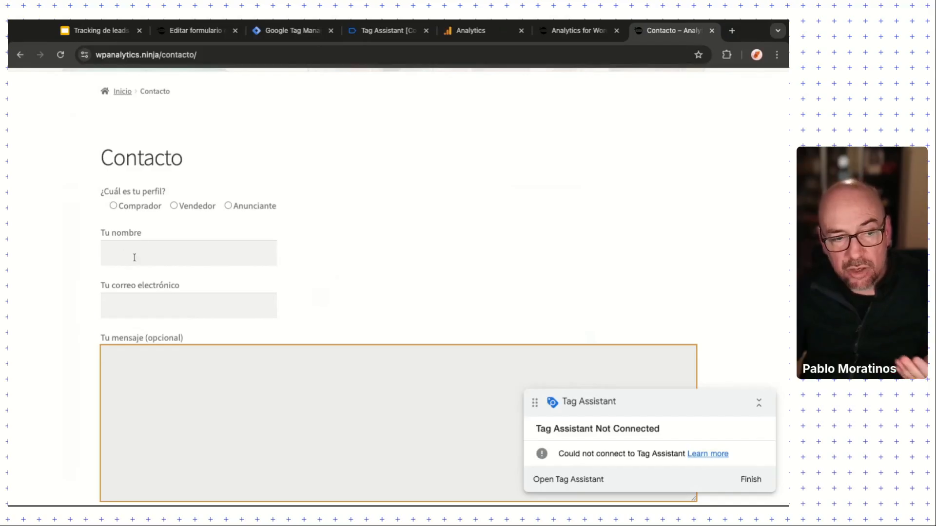
scroll(175, 307, down, 5)
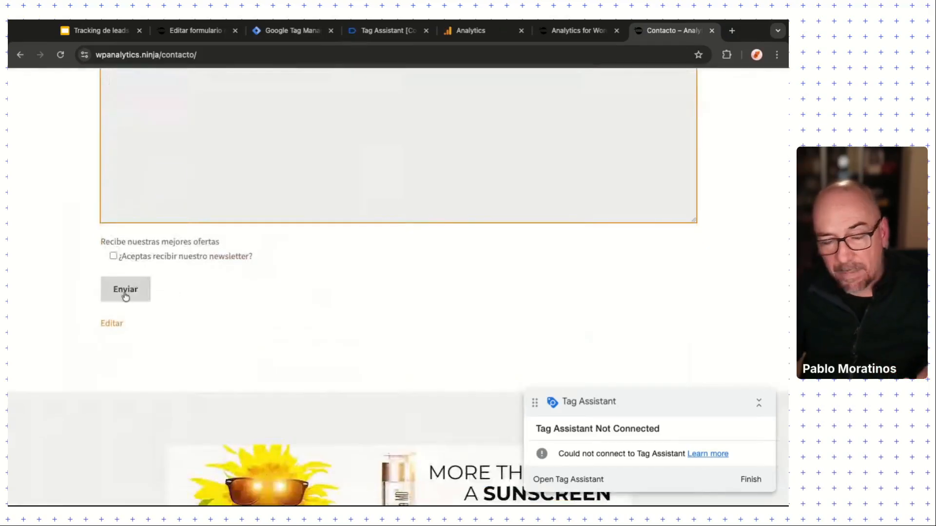
scroll(173, 286, up, 5)
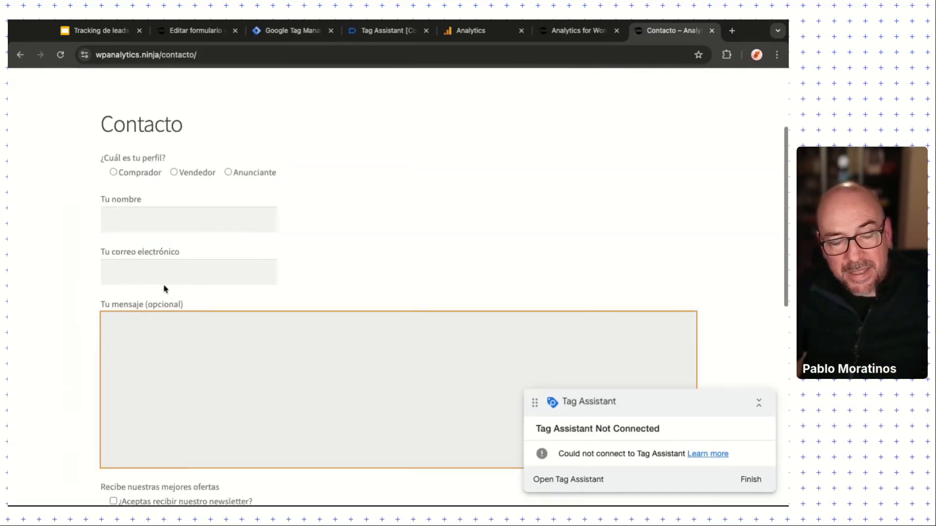
click(168, 220)
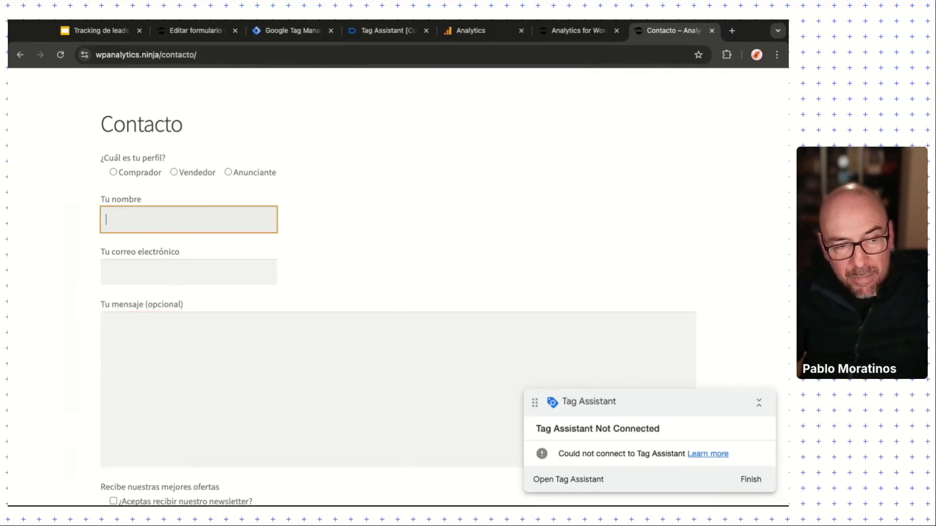
click(124, 275)
click(132, 334)
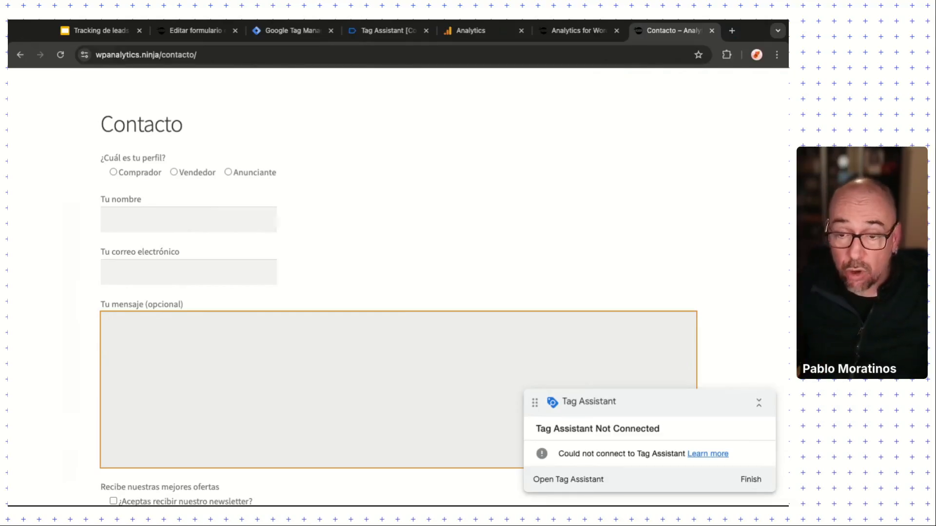
scroll(125, 352, down, 2)
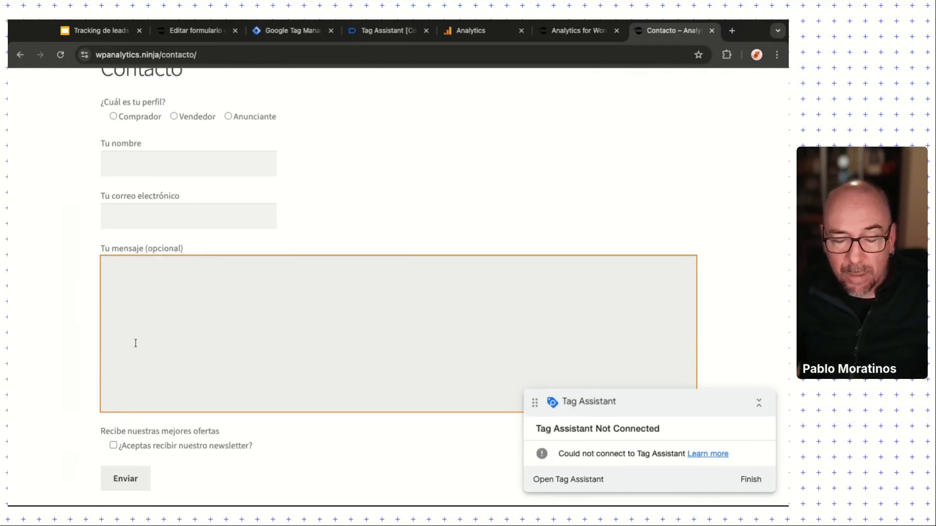
scroll(136, 343, up, 1)
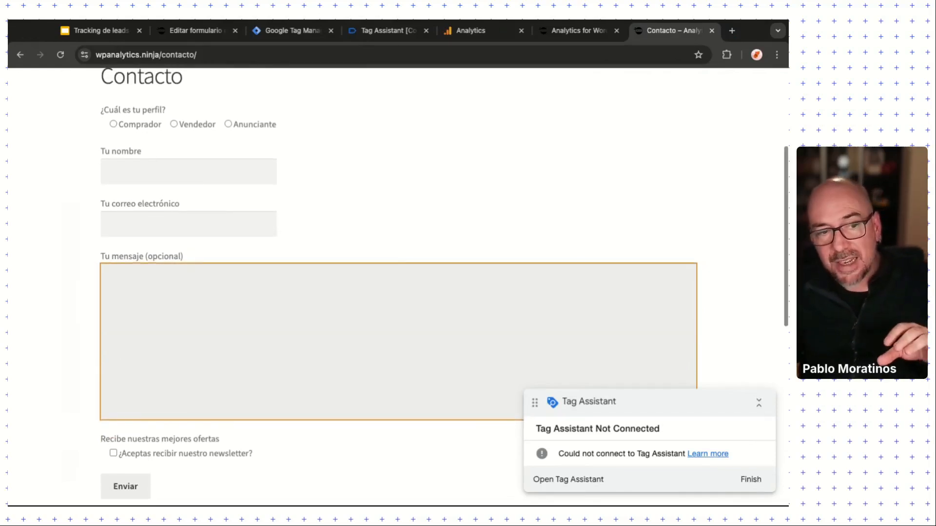
click(127, 166)
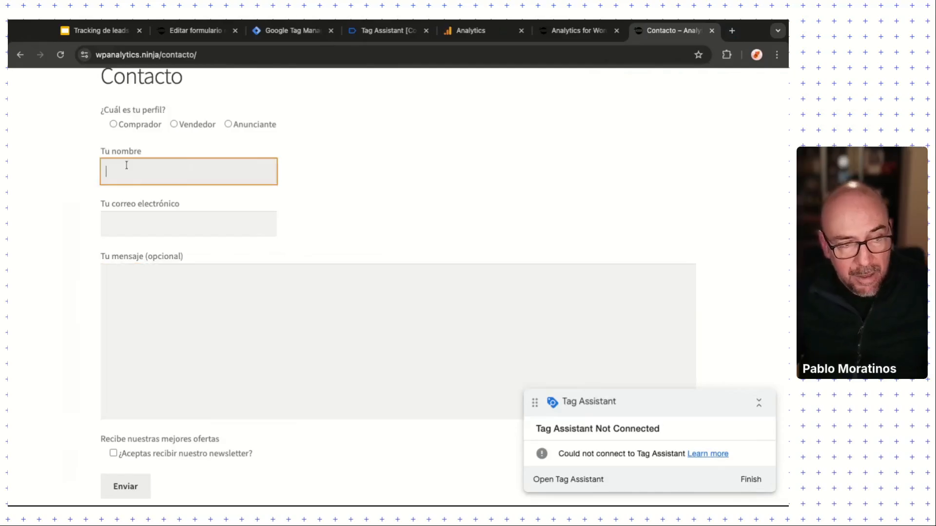
Step: Inspect the Tu nombre field in DevTools, close What's new, and widen the Elements pane
right_click(126, 166)
click(166, 312)
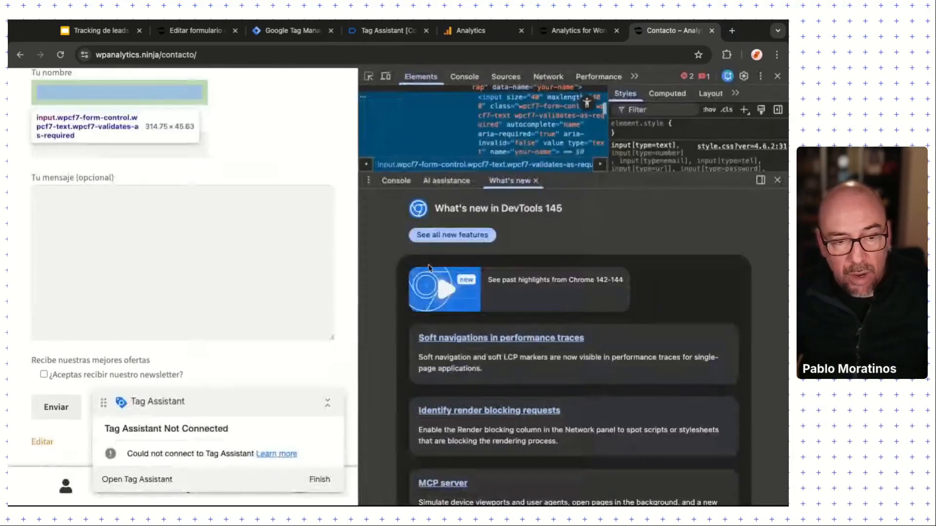
click(777, 180)
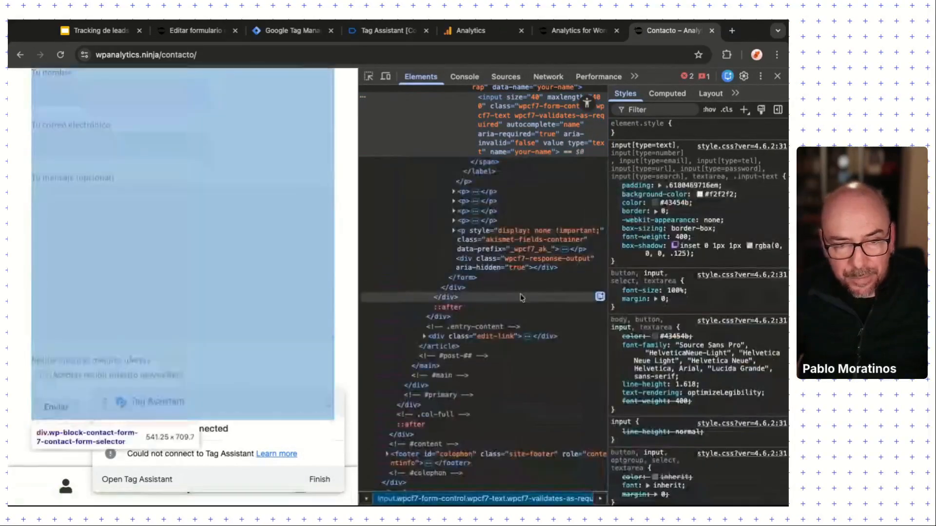
scroll(538, 239, up, 3)
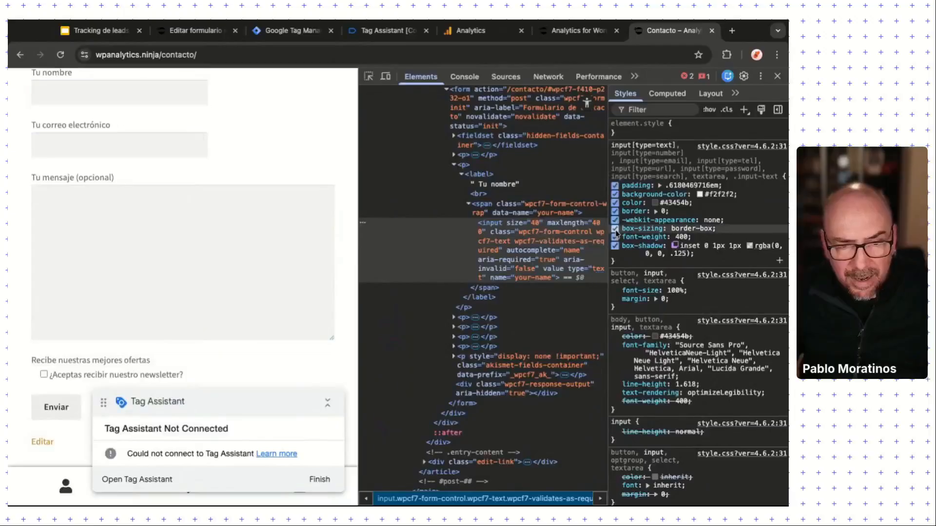
drag(608, 233, 729, 204)
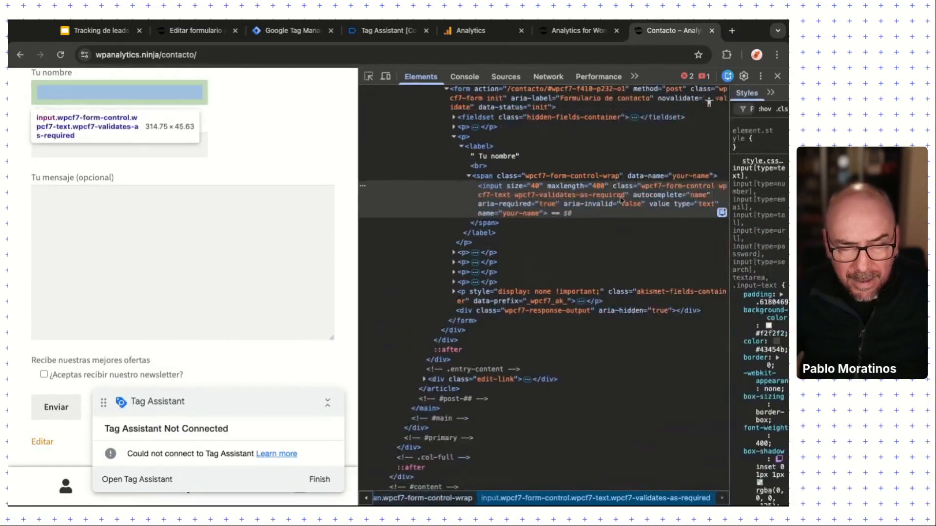
scroll(549, 197, up, 1)
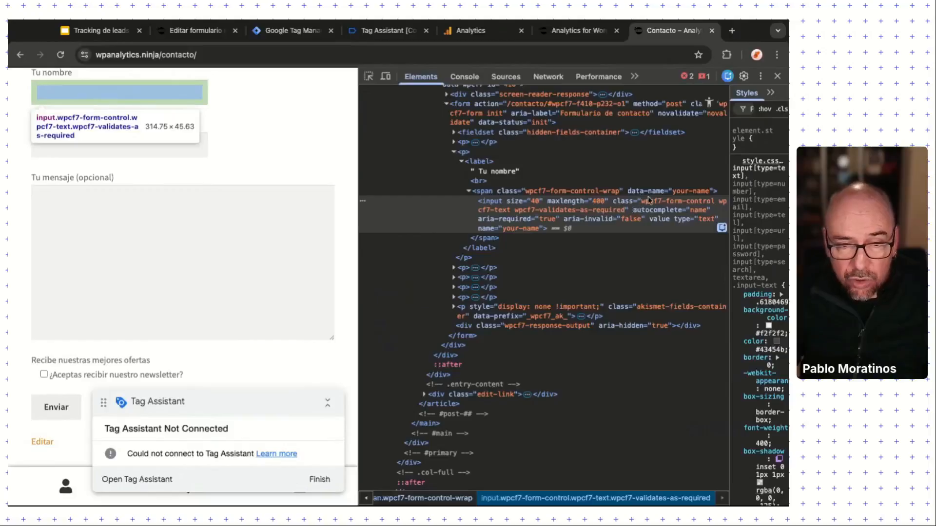
scroll(161, 157, up, 2)
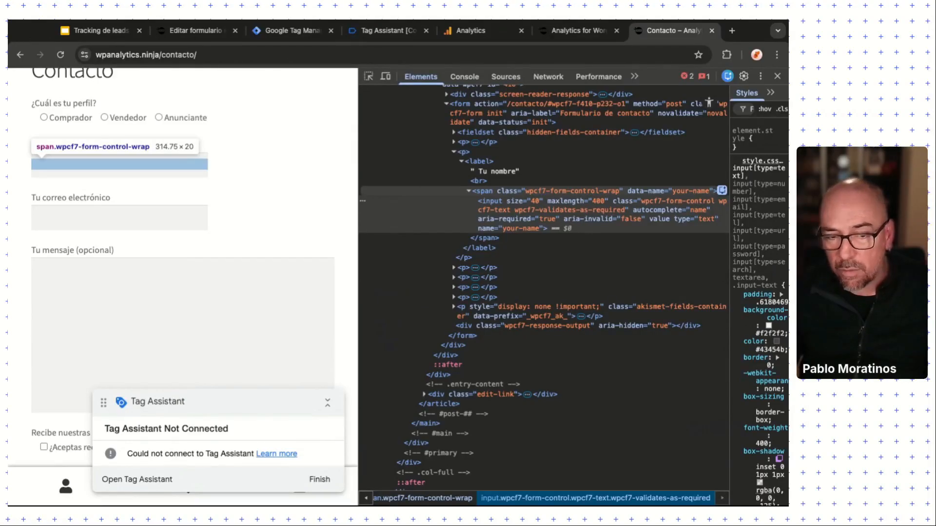
Step: Select the form-control-wrap span and pick out its data-name attribute, your-name
click(665, 192)
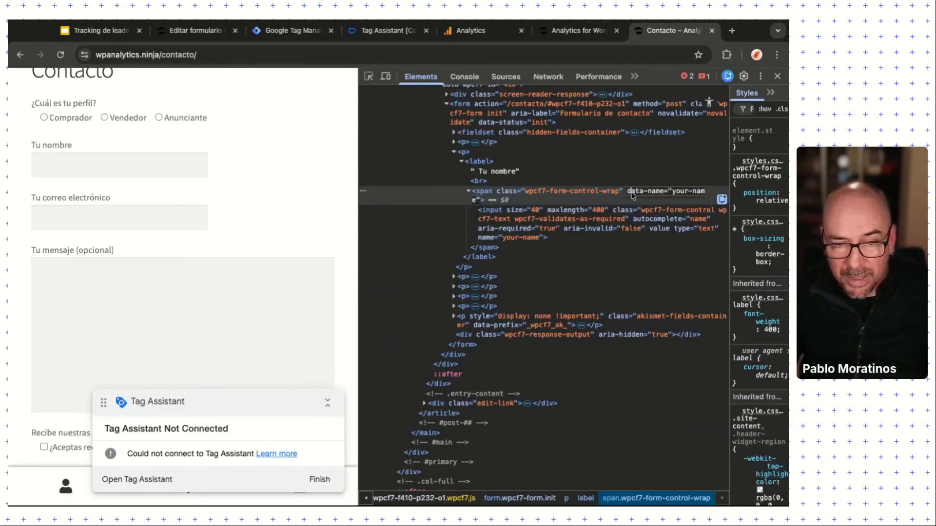
key(shift+Right)
key(shift+Right)
key(shift+Right)
key(shift+Right)
key(shift+Right)
key(shift+Right)
key(shift+Right)
key(shift+Right)
key(shift+Right)
key(shift+Right)
key(shift+Right)
key(shift+Right)
key(shift+Right)
key(shift+Right)
key(shift+Right)
key(shift+Right)
key(shift+Right)
key(shift+Right)
key(shift+Right)
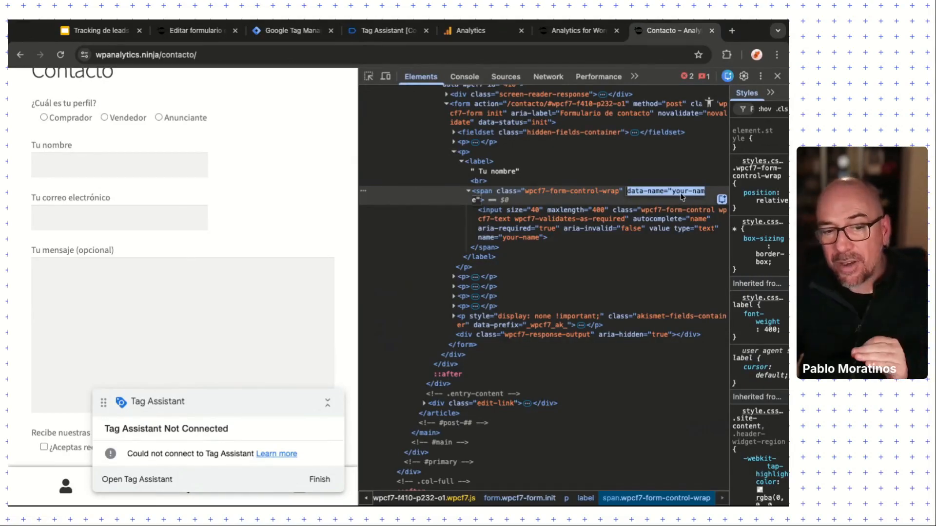
key(Left)
key(shift+Right)
key(shift+Right)
key(shift+Right)
key(shift+Right)
key(shift+Right)
key(shift+Right)
key(shift+Right)
key(shift+Right)
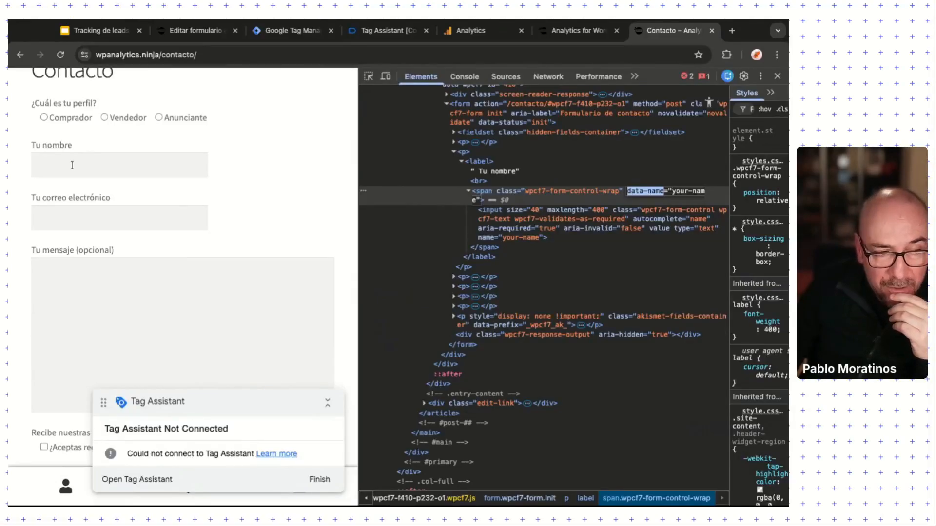
click(39, 166)
click(40, 218)
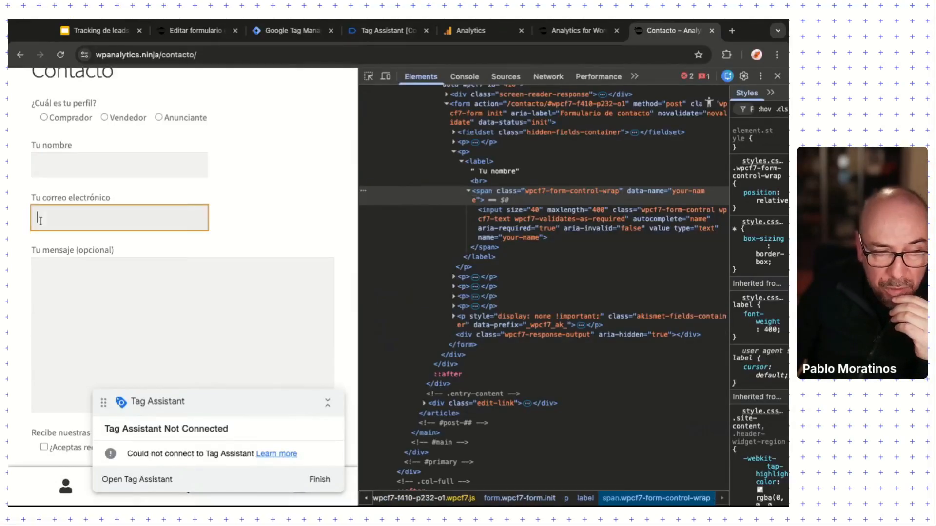
click(48, 296)
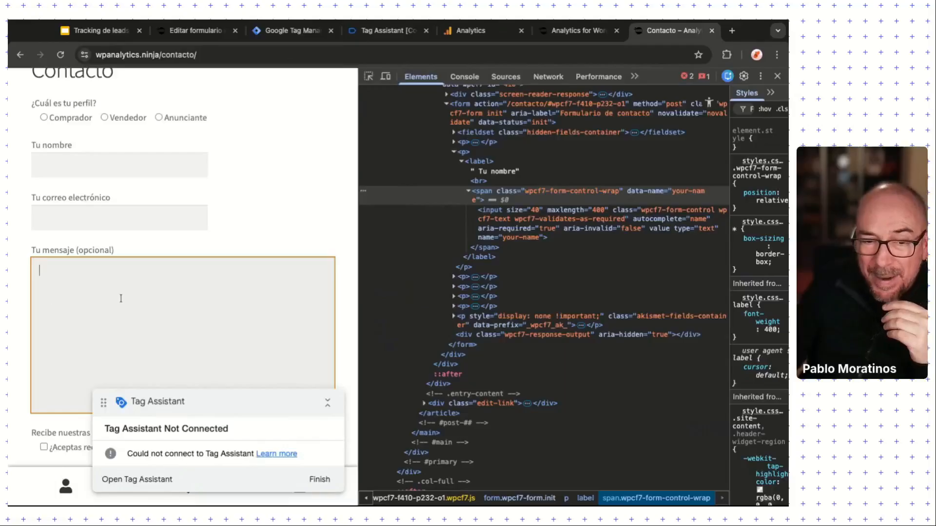
double_click(632, 197)
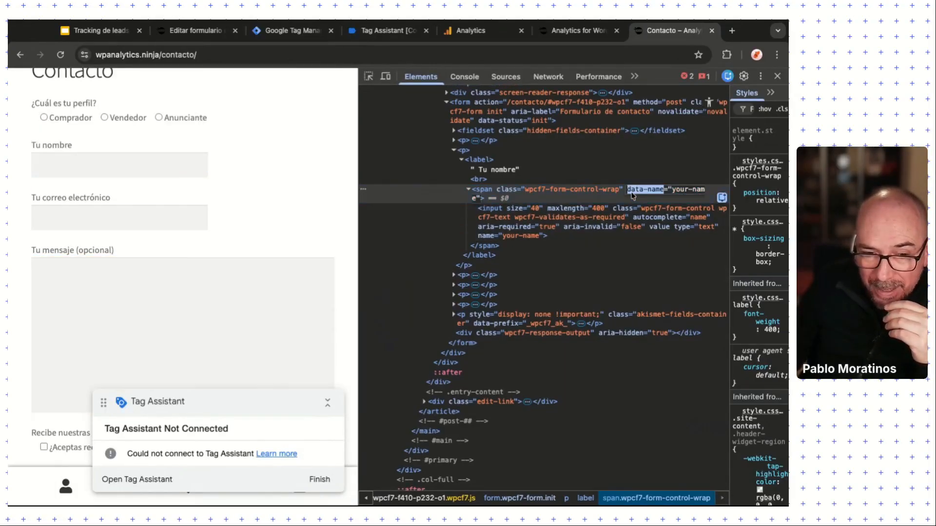
click(676, 191)
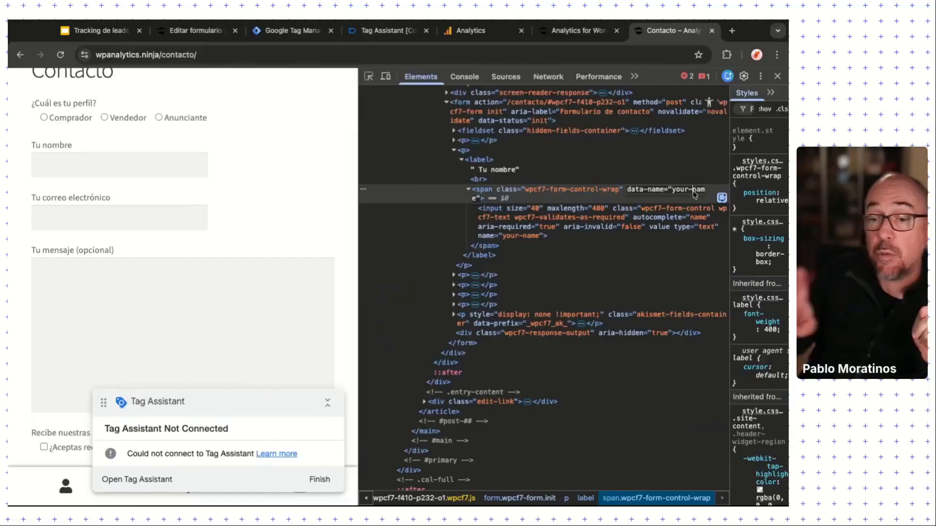
Step: Click through the name, e-mail and message fields and tick the newsletter opt-in
click(72, 165)
click(72, 165)
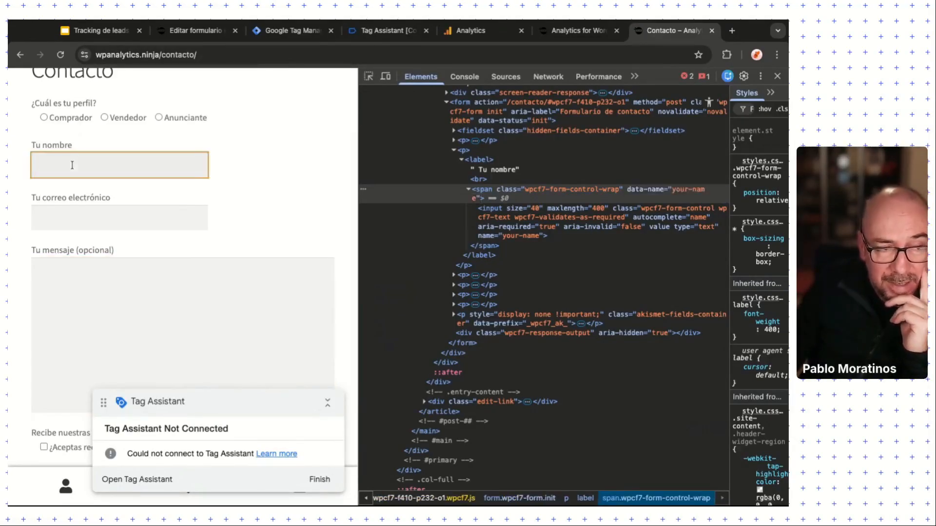
click(53, 222)
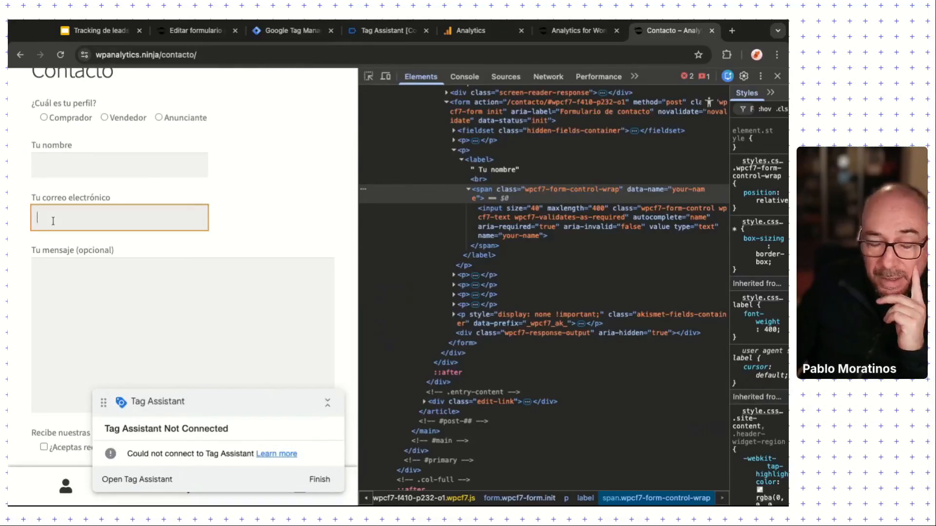
click(63, 281)
scroll(62, 280, down, 3)
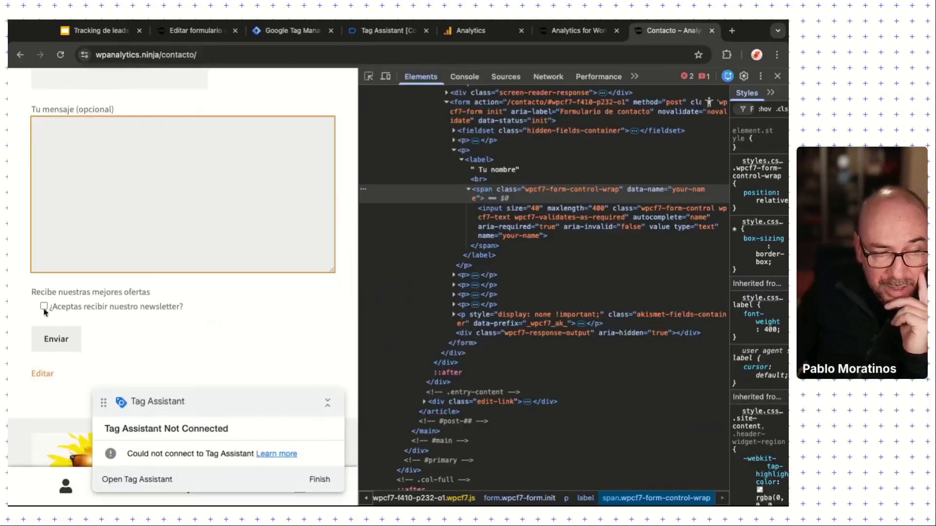
click(44, 310)
scroll(74, 282, up, 5)
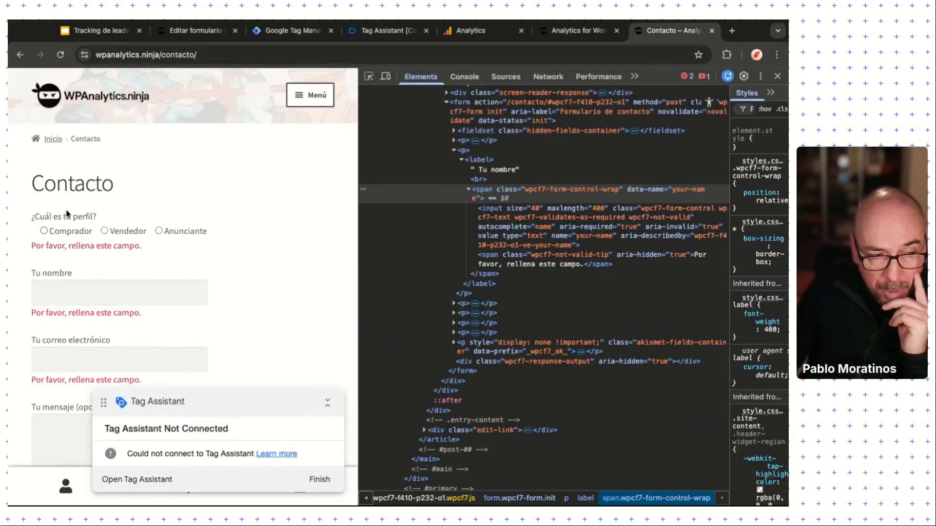
Step: Step through Tu nombre, Tu correo electrónico and Tu mensaje, comparing their 'Por favor, rellena este campo.' errors
scroll(65, 301, down, 4)
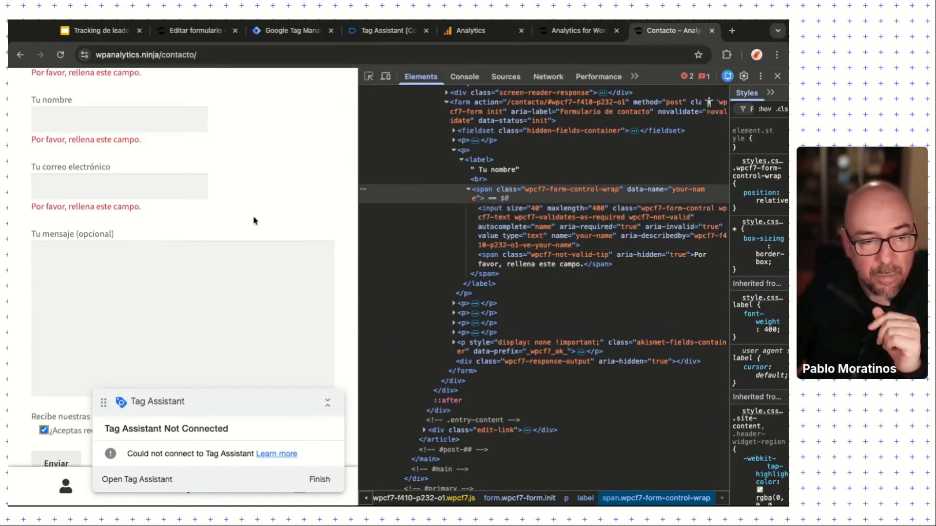
scroll(67, 192, up, 3)
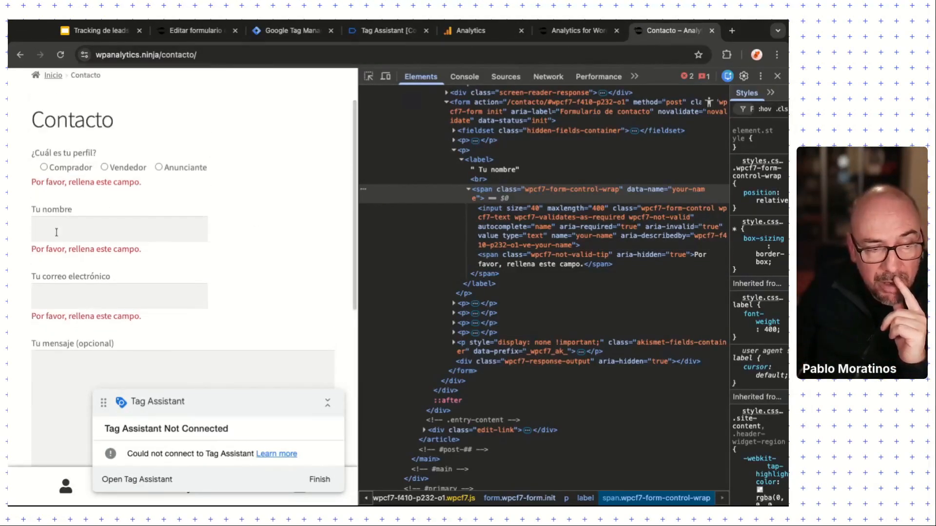
click(57, 230)
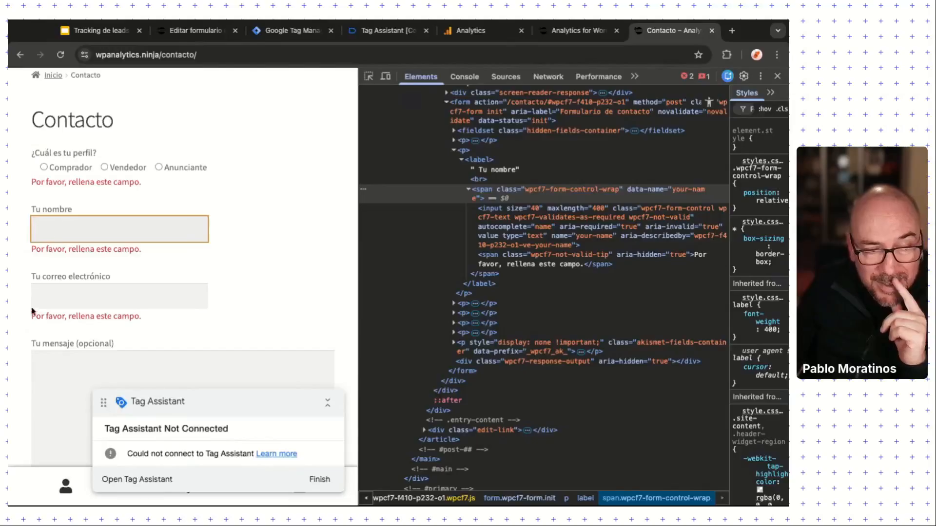
click(53, 302)
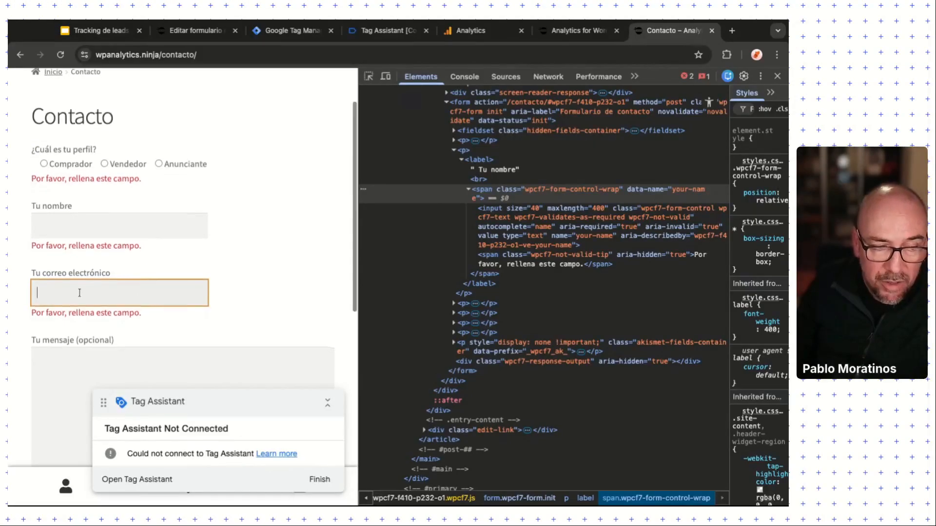
key(Tab)
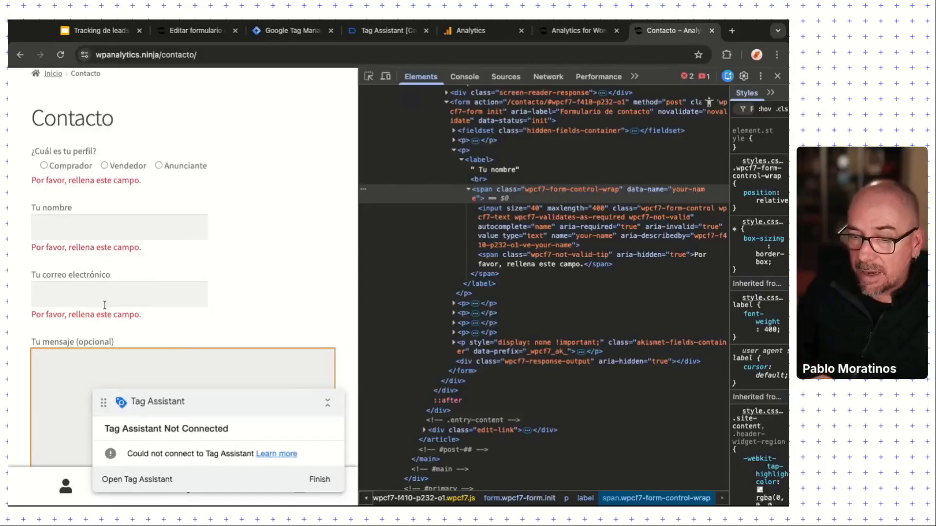
scroll(88, 298, up, 1)
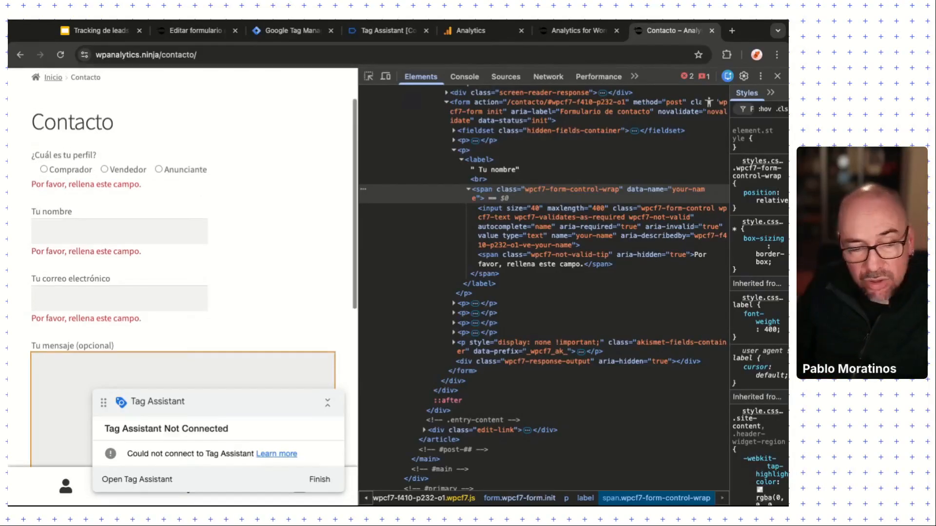
click(88, 298)
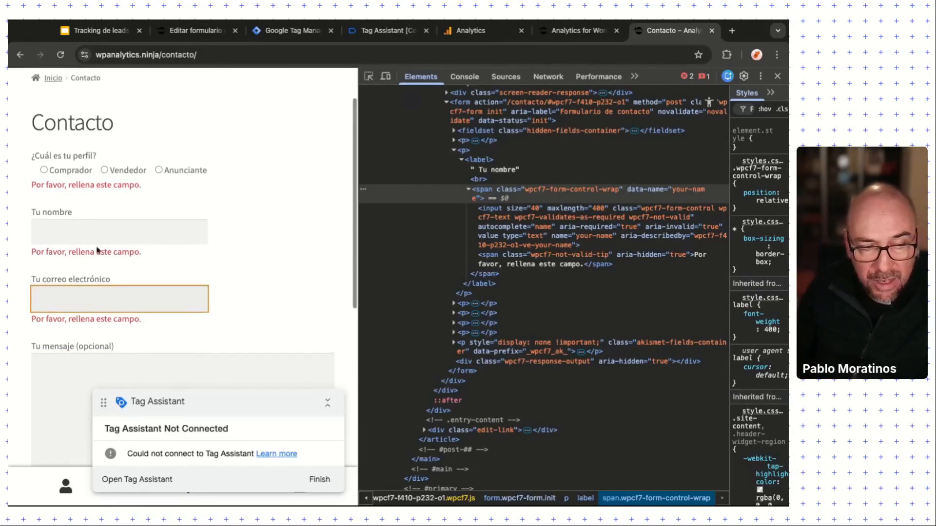
scroll(98, 251, down, 1)
click(133, 255)
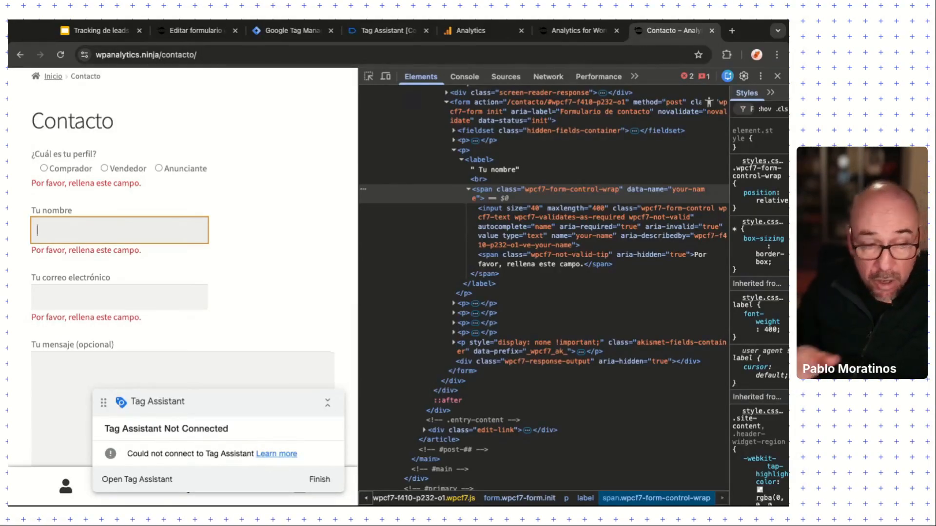
scroll(148, 256, down, 1)
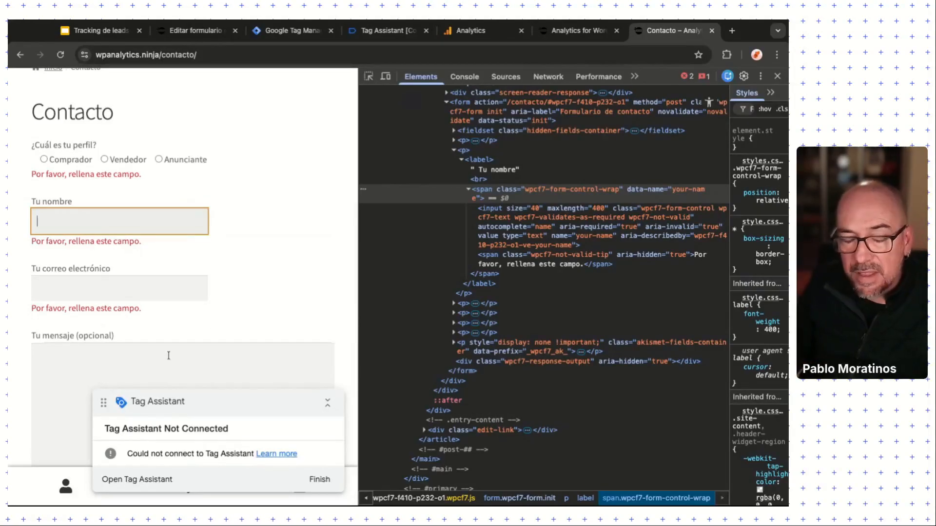
click(780, 21)
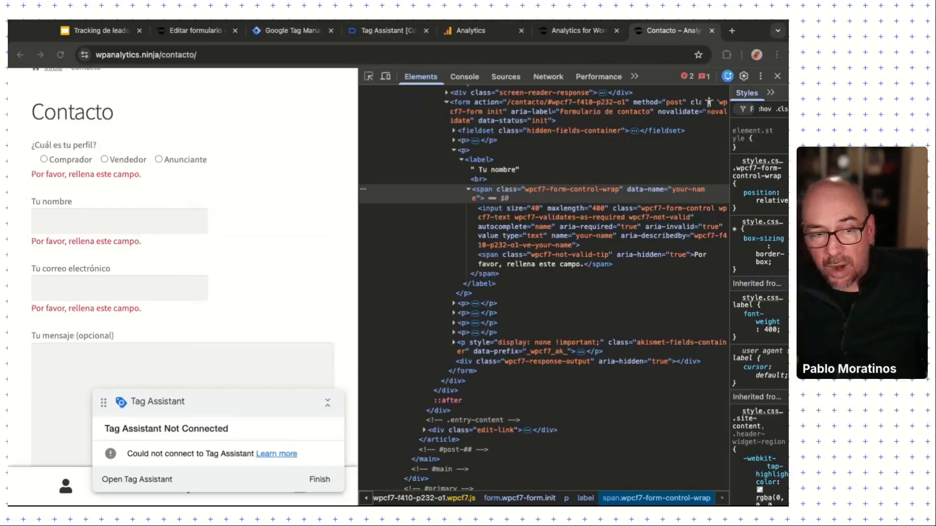